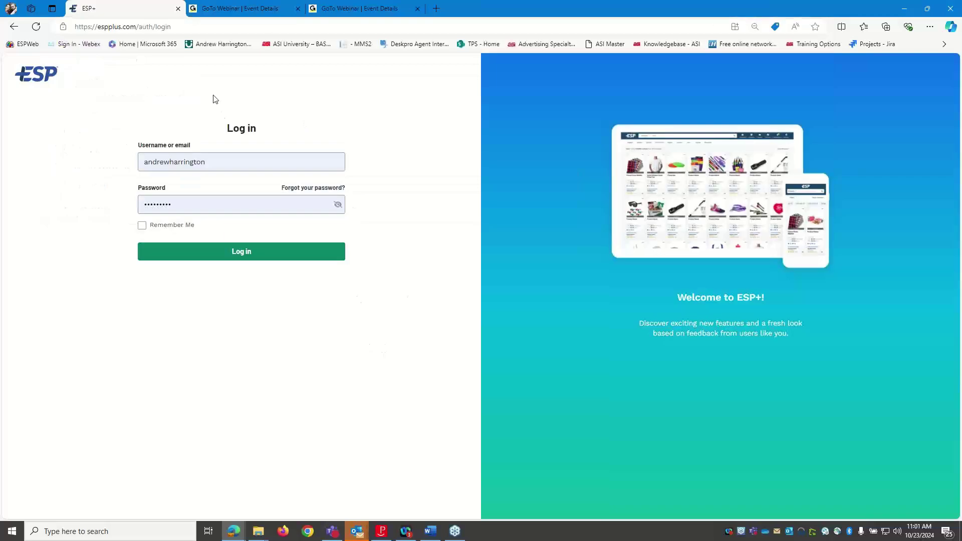
Step: Log in to ESP+ with the credentials already filled in
{"action": "left_click_drag", "start_coordinate": [139, 27], "coordinate": [71, 28]}
{"action": "left_click", "coordinate": [249, 301]}
{"action": "left_click", "coordinate": [285, 261]}
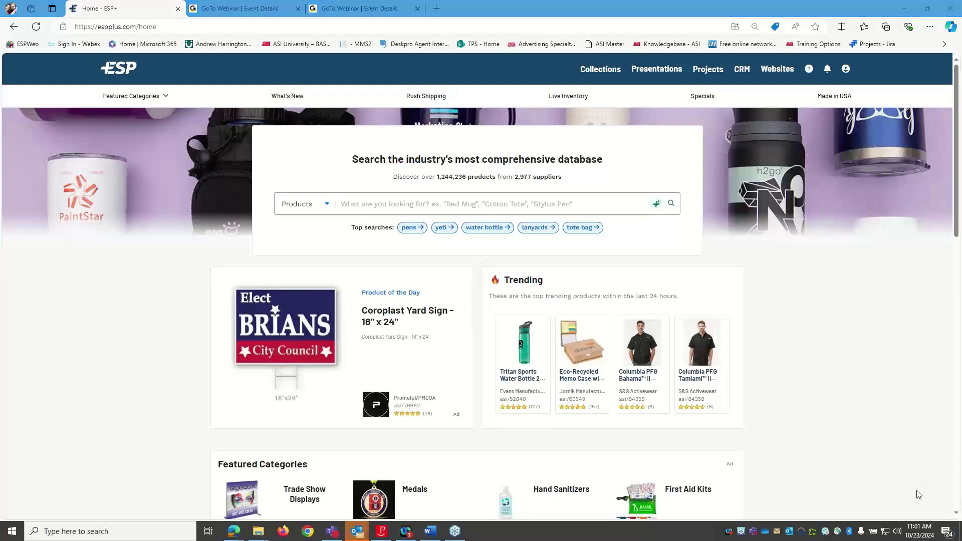
Step: Open the Websites list and look through its available sorting options
{"action": "left_click", "coordinate": [883, 482]}
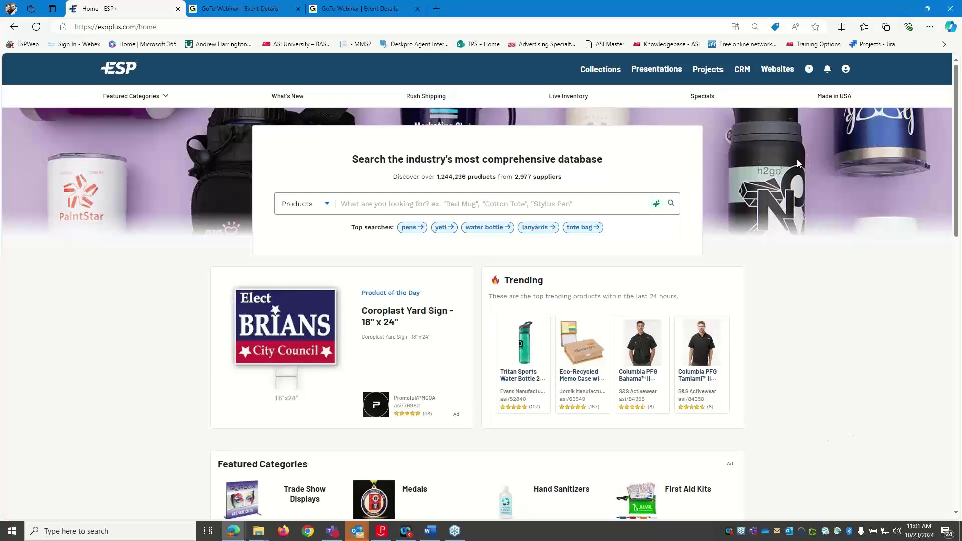
{"action": "left_click", "coordinate": [773, 78]}
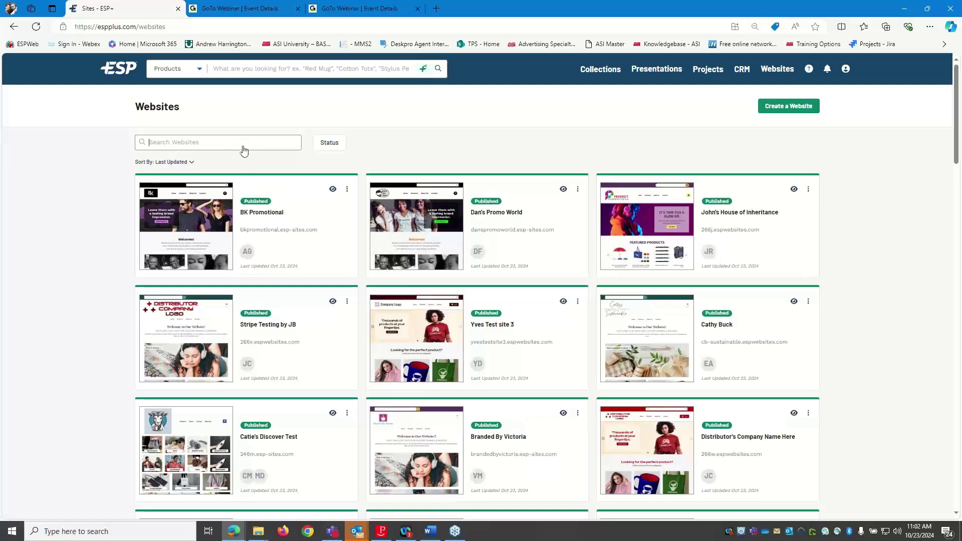
{"action": "left_click", "coordinate": [185, 164]}
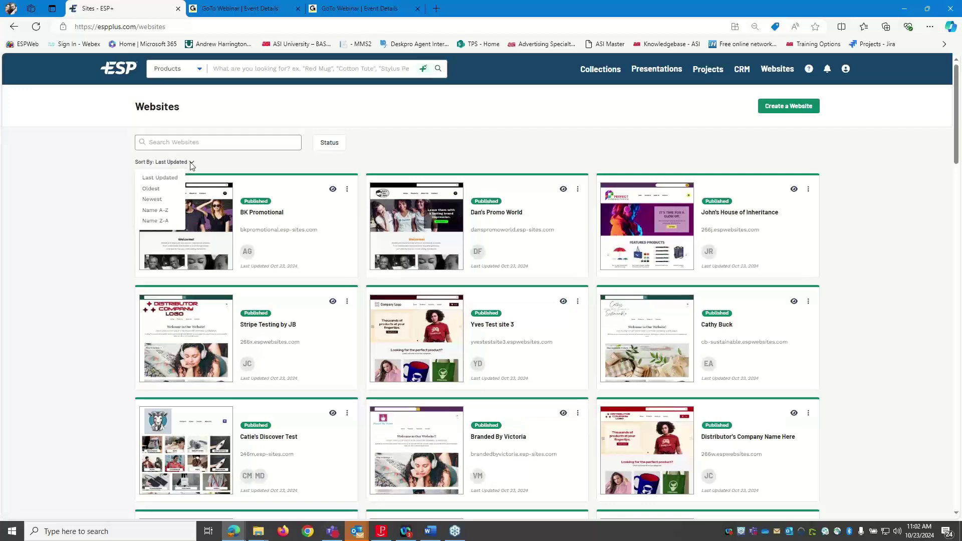
{"action": "left_click", "coordinate": [271, 162]}
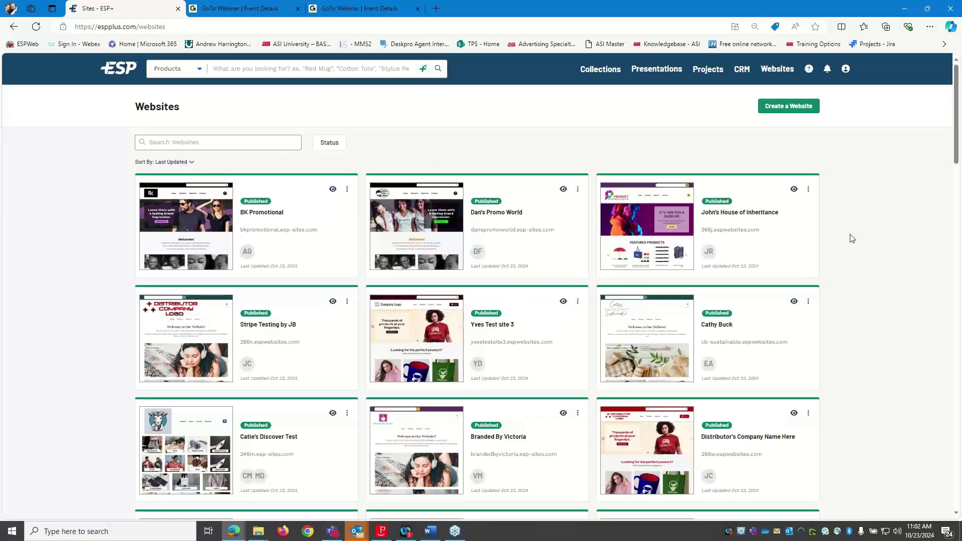
Step: Start a new website named "Andrew's Adventure Store" and proceed to choosing its template
{"action": "left_click", "coordinate": [787, 112]}
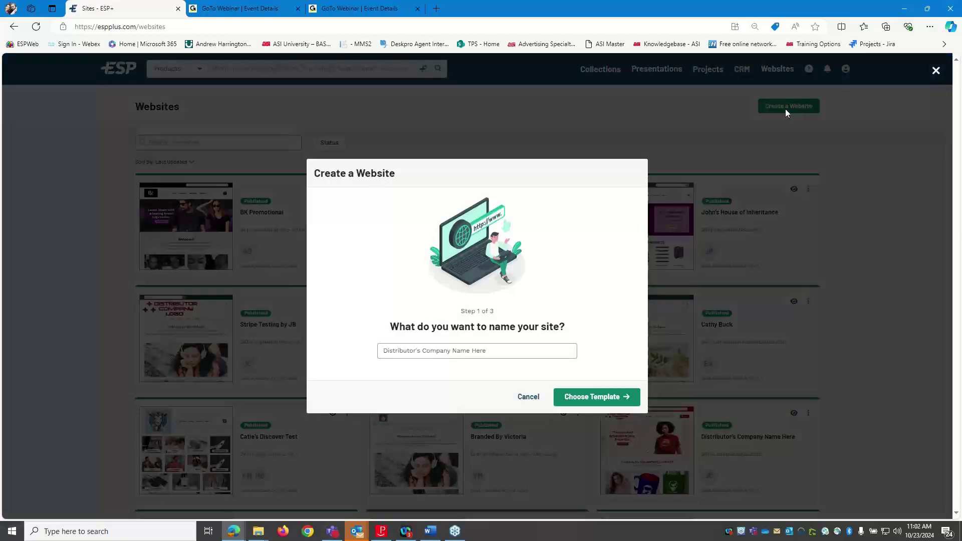
{"action": "left_click", "coordinate": [549, 348]}
{"action": "left_click_drag", "start_coordinate": [537, 349], "coordinate": [348, 358]}
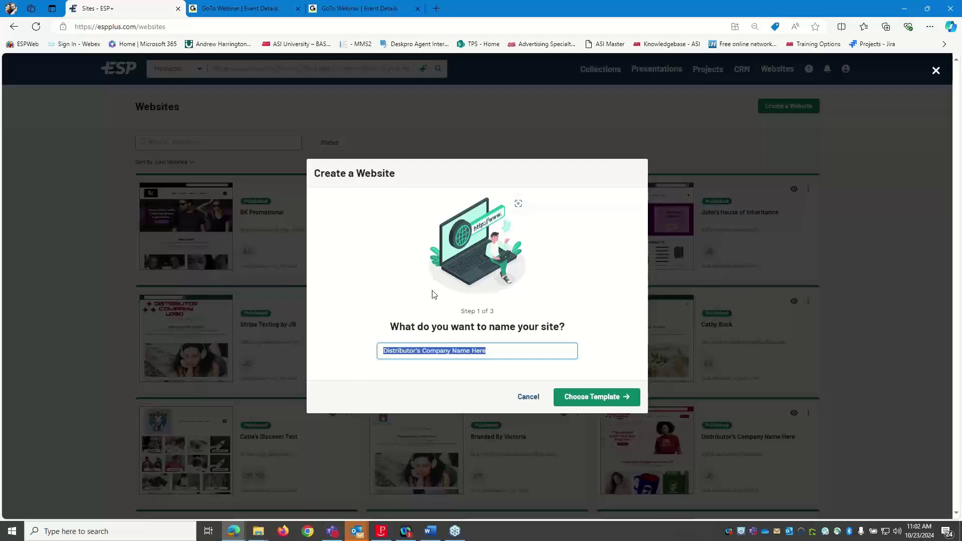
{"action": "type", "text": "Andrew"}
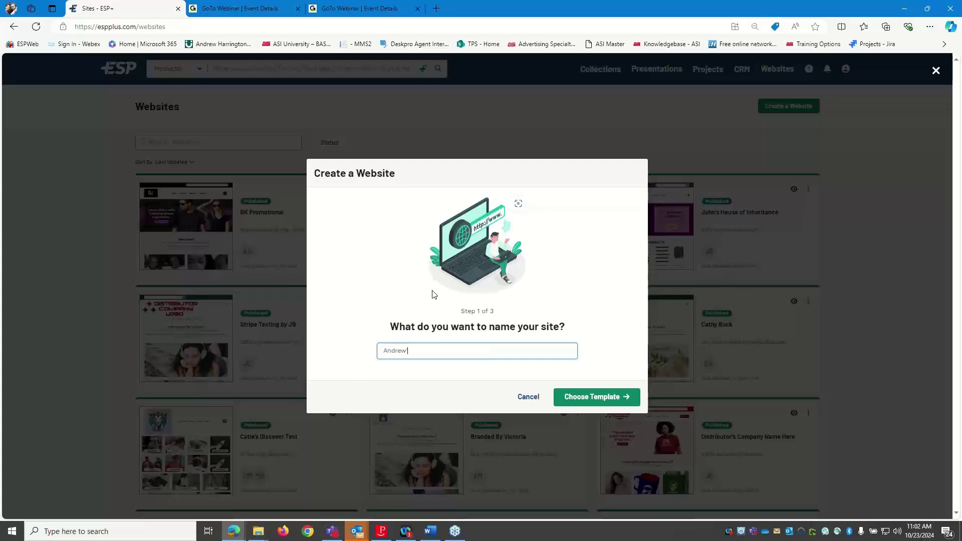
{"action": "type", "text": "'s Adve"}
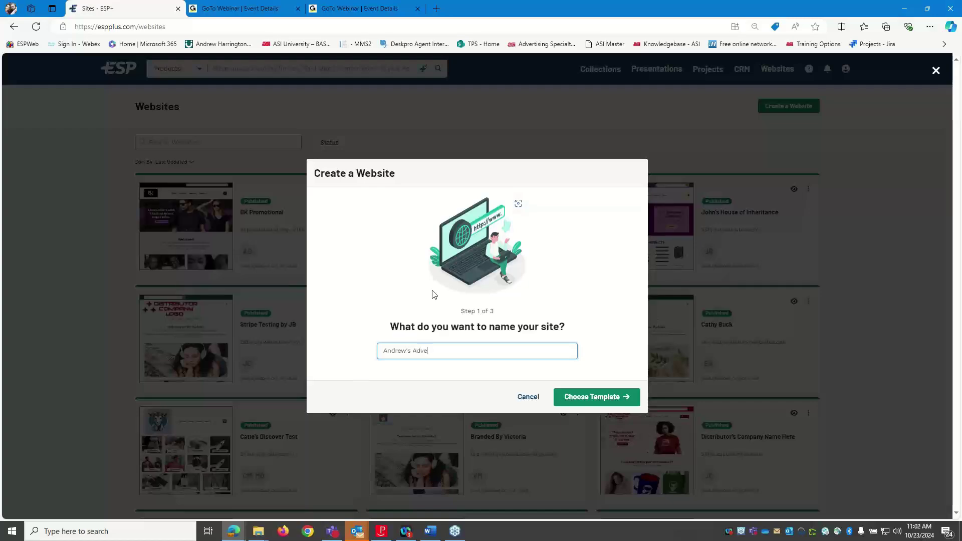
{"action": "type", "text": "nture Store"}
{"action": "left_click", "coordinate": [623, 401]}
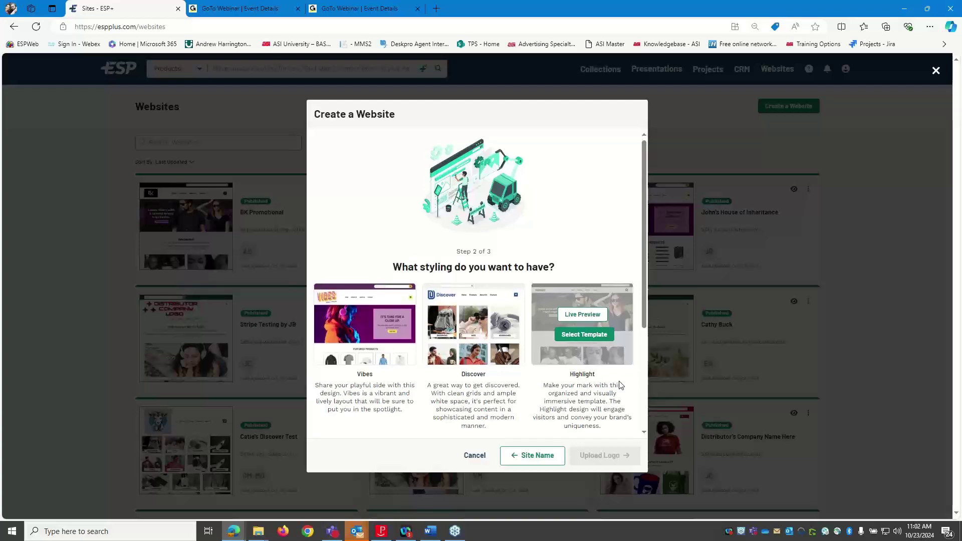
Step: Browse the templates and examine the live preview of the Highlight template, including its home page and Products page, accepting all cookies
{"action": "scroll", "coordinate": [620, 385], "scroll_direction": "down", "scroll_amount": 5}
{"action": "scroll", "coordinate": [620, 385], "scroll_direction": "up", "scroll_amount": 2}
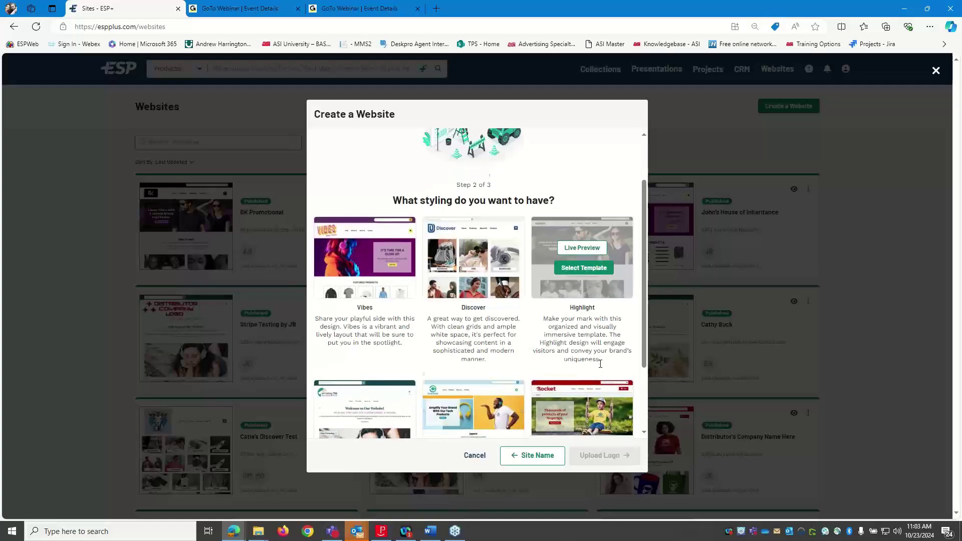
{"action": "scroll", "coordinate": [600, 364], "scroll_direction": "down", "scroll_amount": 1}
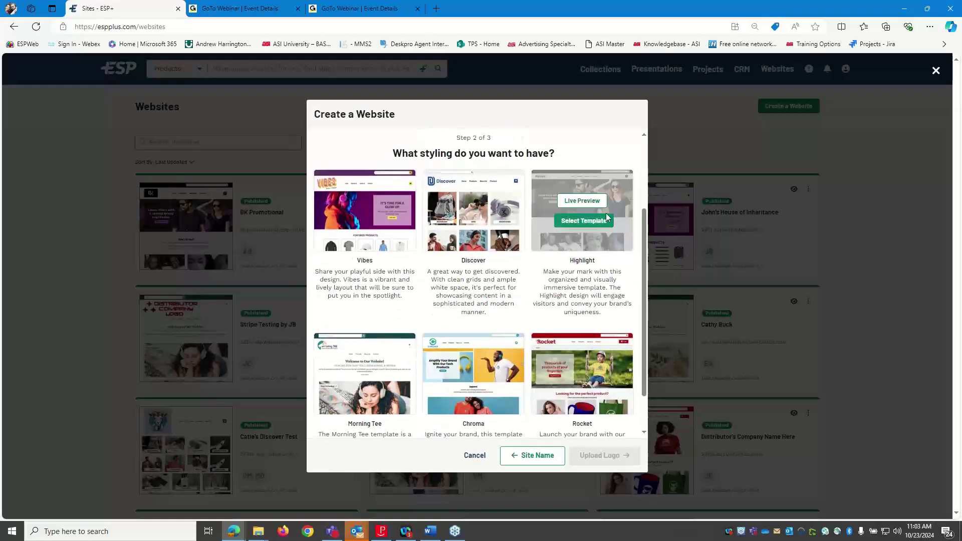
{"action": "left_click", "coordinate": [583, 201]}
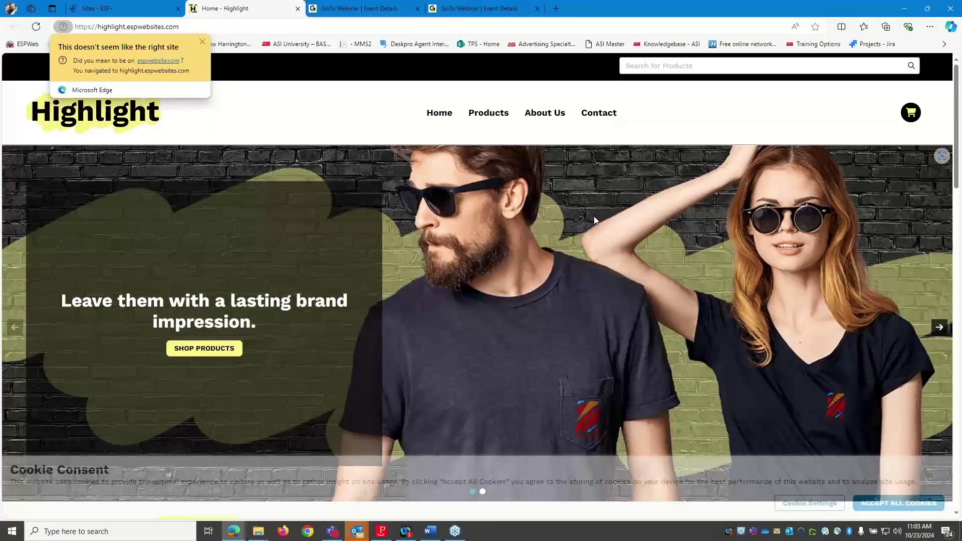
{"action": "left_click", "coordinate": [911, 496]}
{"action": "scroll", "coordinate": [860, 368], "scroll_direction": "down", "scroll_amount": 15}
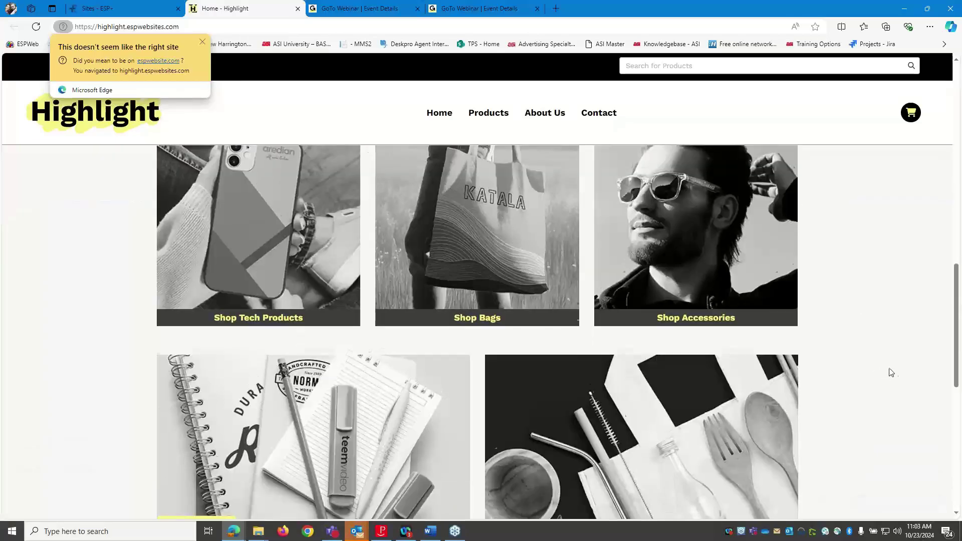
{"action": "scroll", "coordinate": [905, 379], "scroll_direction": "up", "scroll_amount": 15}
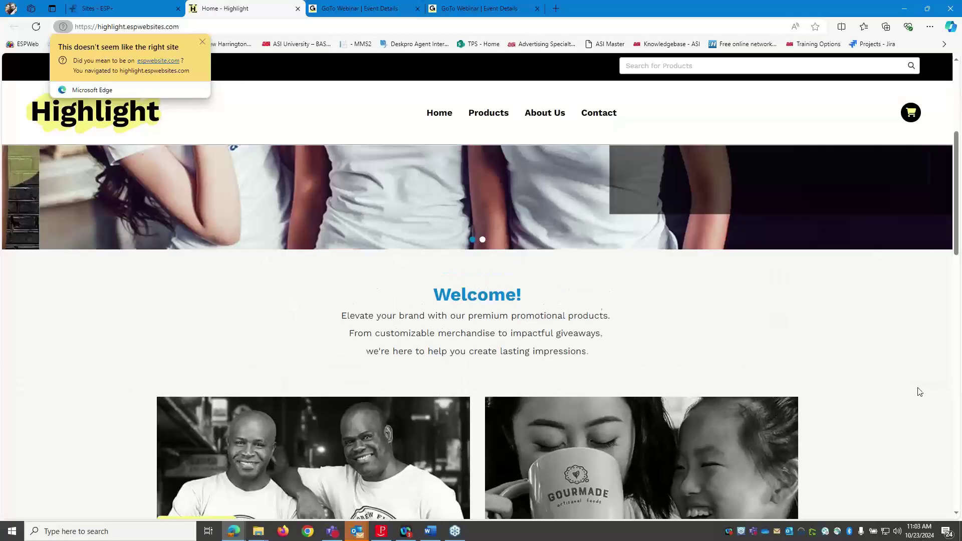
{"action": "scroll", "coordinate": [916, 390], "scroll_direction": "down", "scroll_amount": 15}
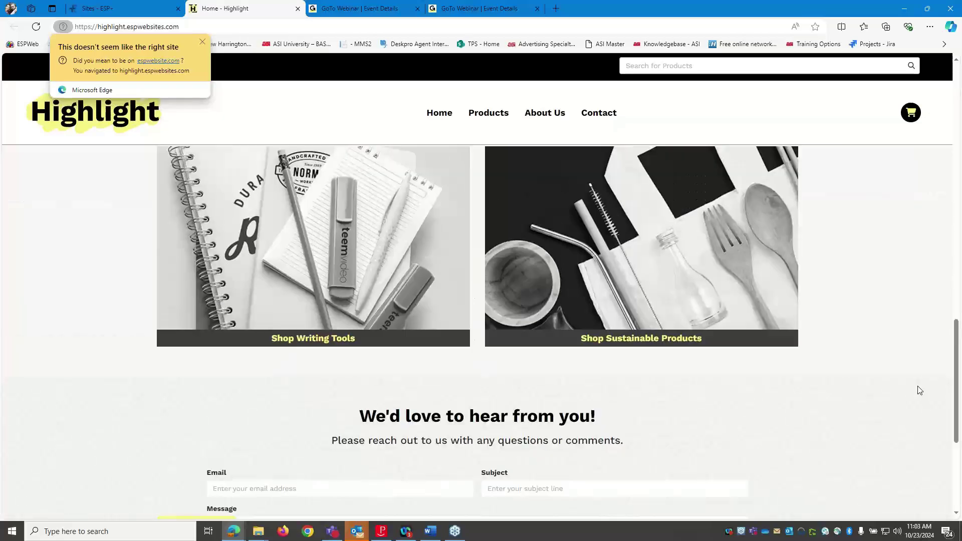
{"action": "scroll", "coordinate": [654, 344], "scroll_direction": "up", "scroll_amount": 6}
{"action": "scroll", "coordinate": [654, 343], "scroll_direction": "up", "scroll_amount": 4}
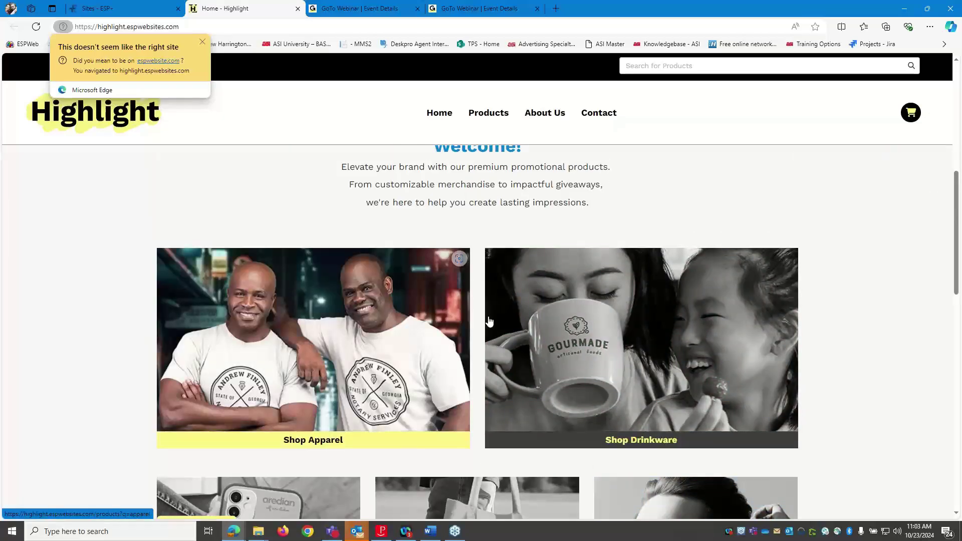
{"action": "scroll", "coordinate": [576, 301], "scroll_direction": "up", "scroll_amount": 5}
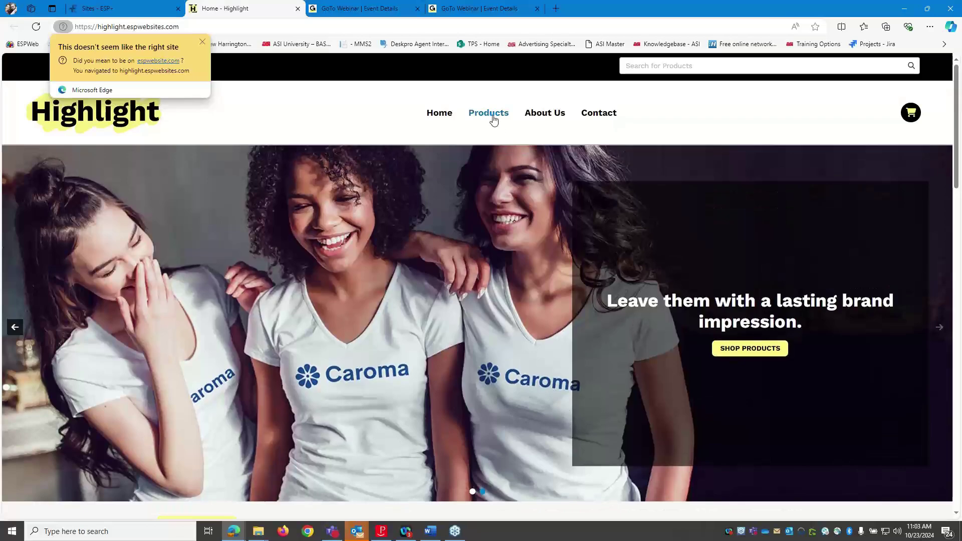
{"action": "left_click", "coordinate": [491, 112]}
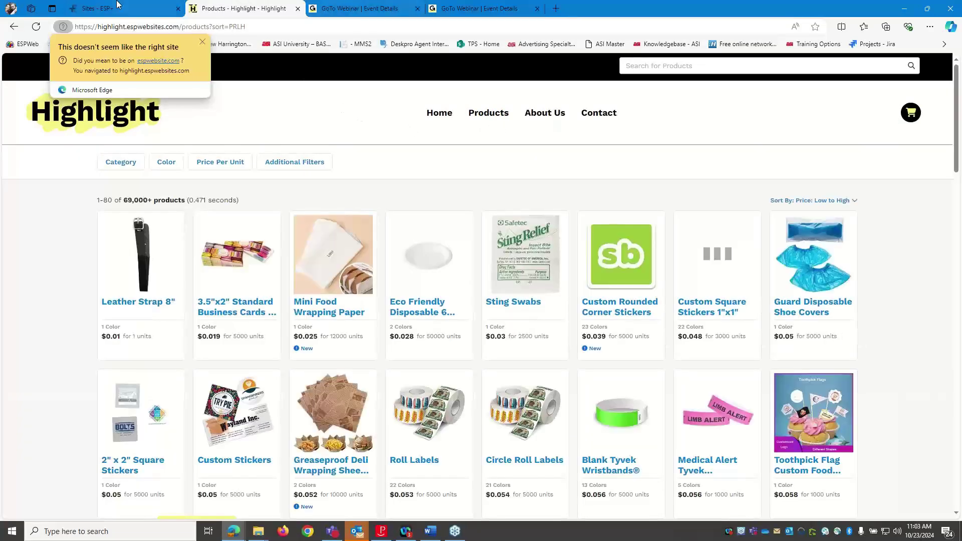
Step: Return to the website setup, select the Highlight template and proceed to the logo choice
{"action": "left_click", "coordinate": [114, 5]}
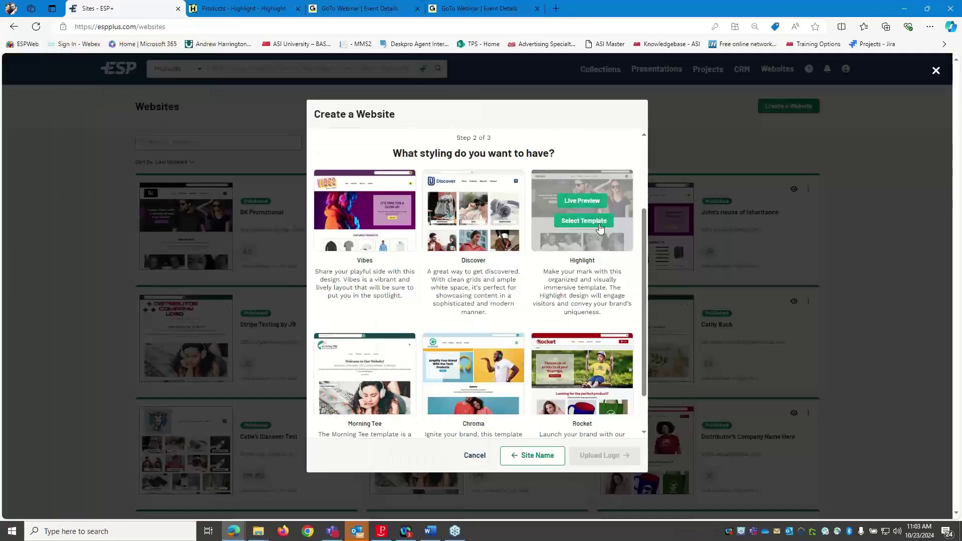
{"action": "scroll", "coordinate": [585, 316], "scroll_direction": "down", "scroll_amount": 1}
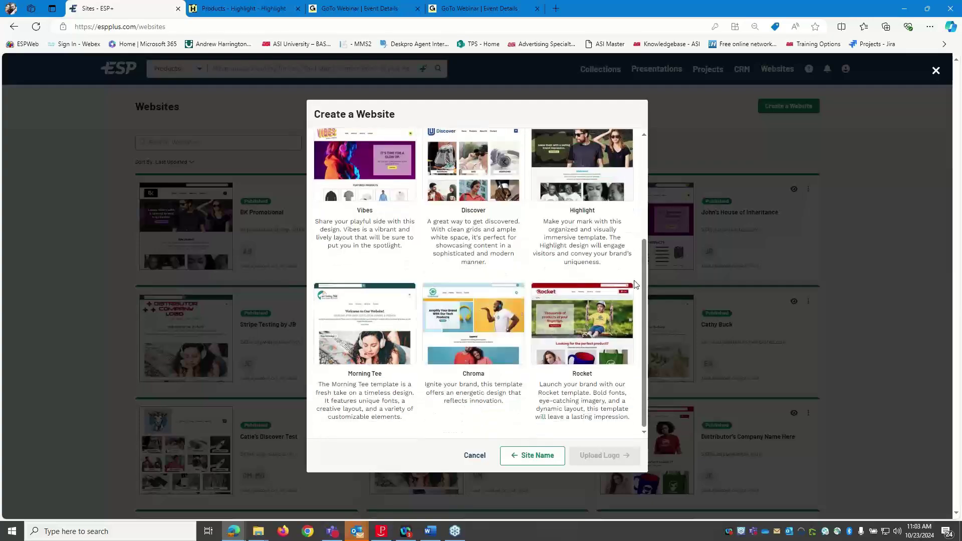
{"action": "mouse_move", "coordinate": [591, 180]}
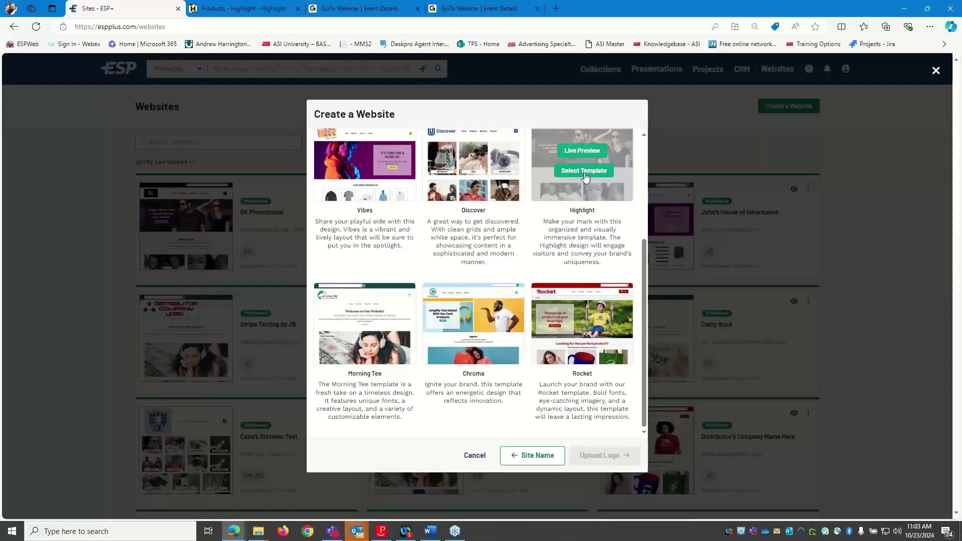
{"action": "left_click", "coordinate": [584, 171]}
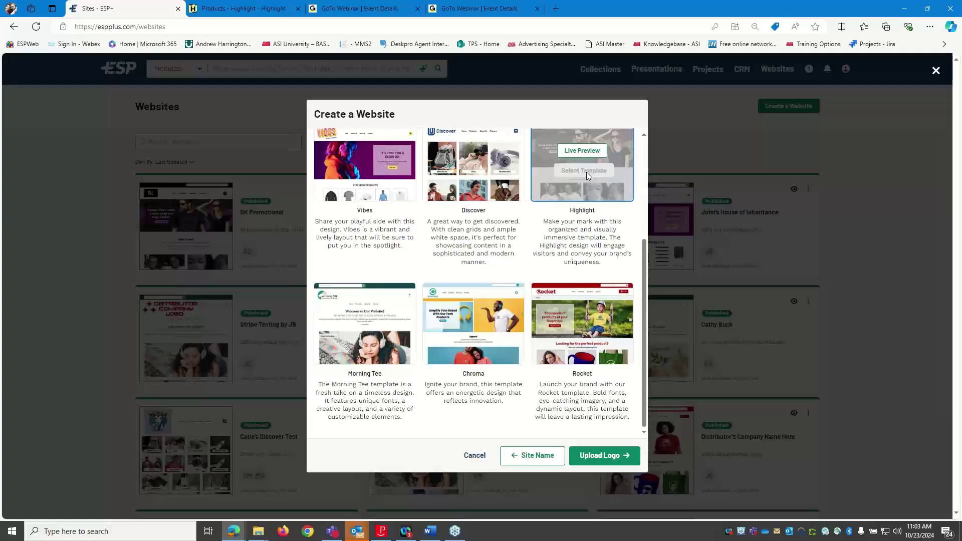
{"action": "left_click", "coordinate": [611, 457]}
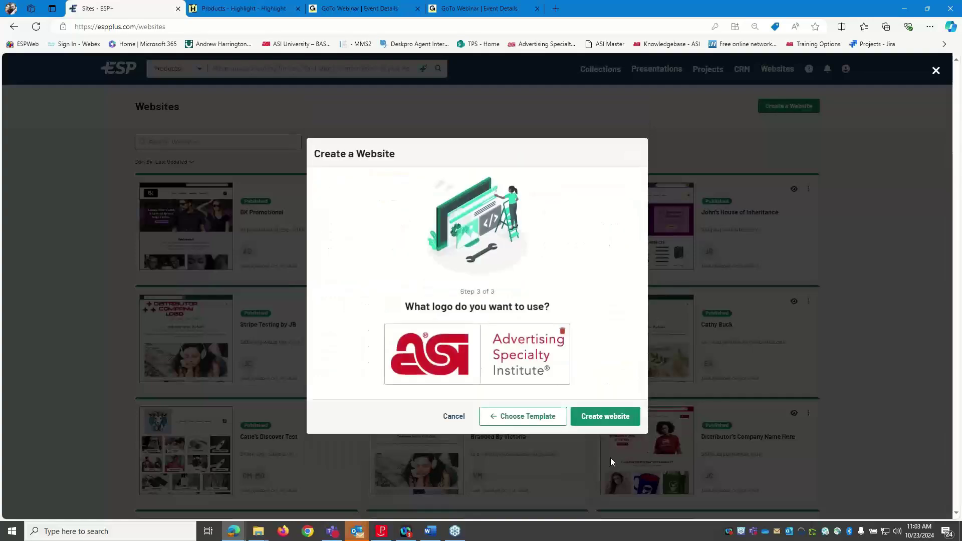
Step: Replace the default logo with the image "Screenshot 2024-06-12 094205.png" and create the website
{"action": "left_click", "coordinate": [562, 331]}
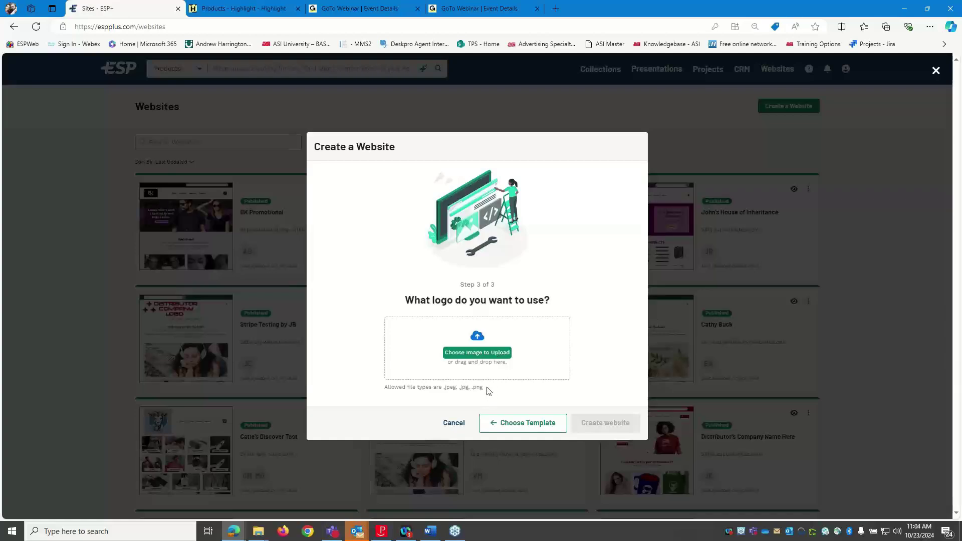
{"action": "left_click_drag", "start_coordinate": [484, 389], "coordinate": [442, 388]}
{"action": "left_click", "coordinate": [521, 401]}
{"action": "left_click", "coordinate": [500, 355]}
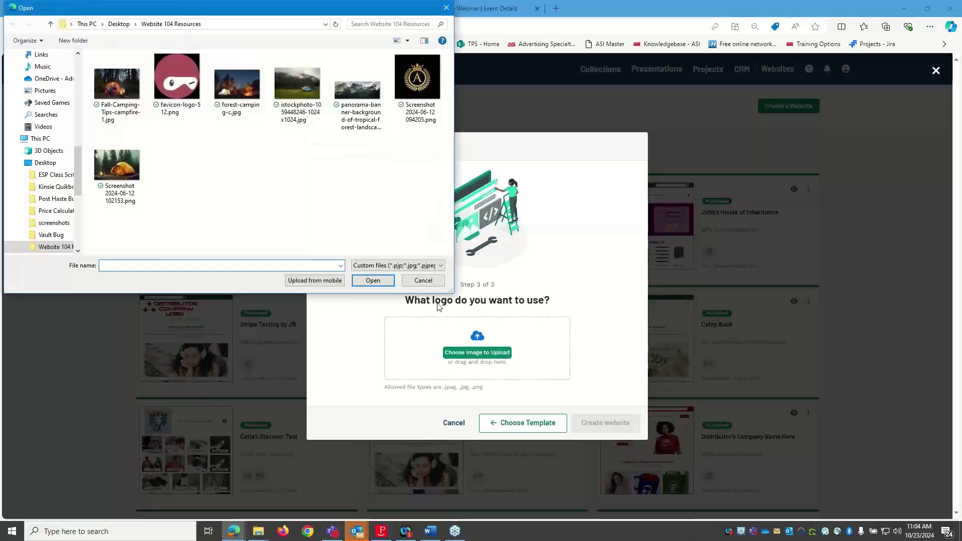
{"action": "left_click", "coordinate": [436, 99]}
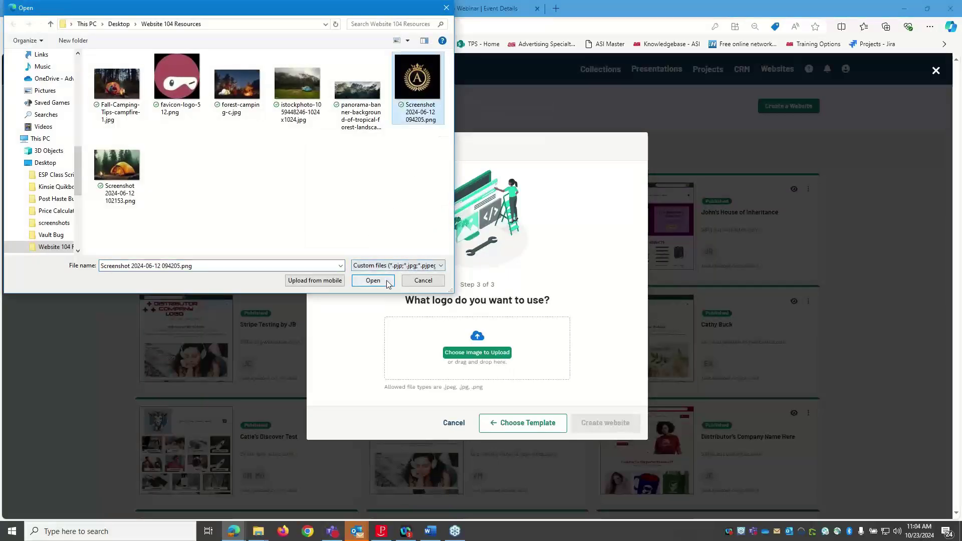
{"action": "left_click", "coordinate": [373, 280]}
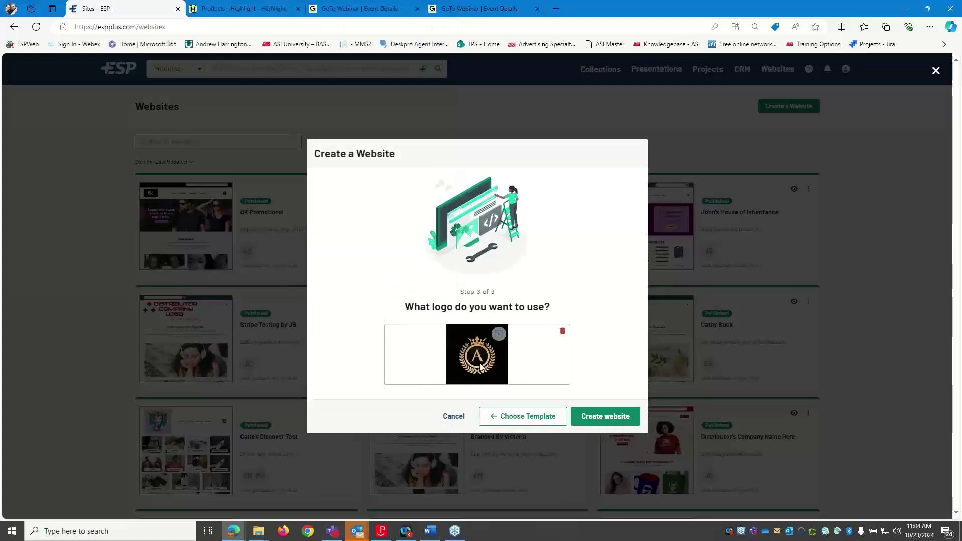
{"action": "left_click", "coordinate": [622, 423]}
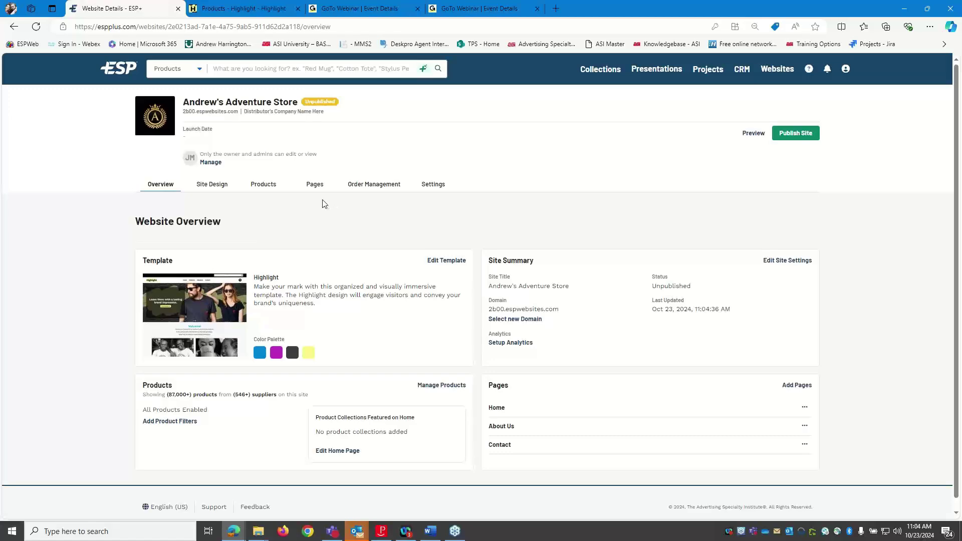
Step: Review the new site's overview, including its title, publication status, domain and the distributor company name beneath the title
{"action": "scroll", "coordinate": [257, 326], "scroll_direction": "down", "scroll_amount": 1}
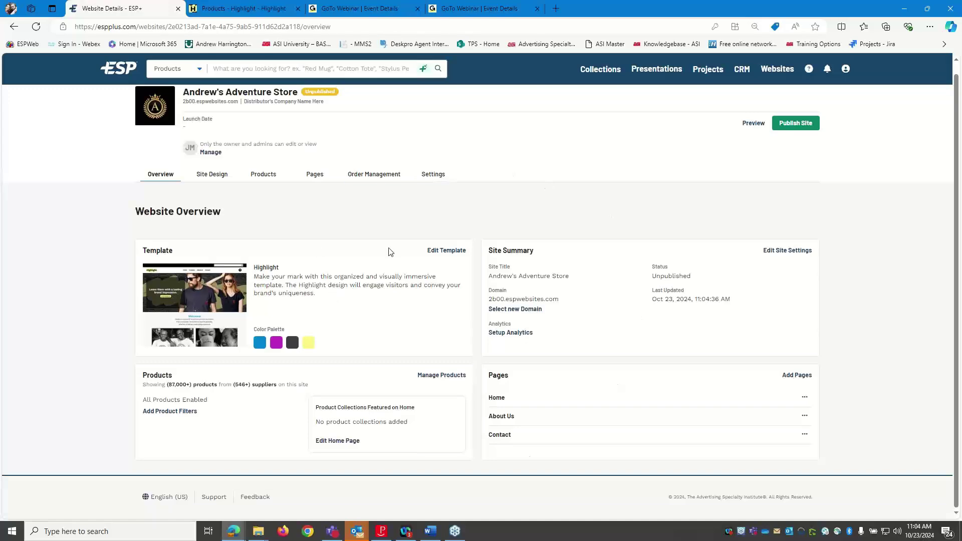
{"action": "scroll", "coordinate": [441, 240], "scroll_direction": "up", "scroll_amount": 1}
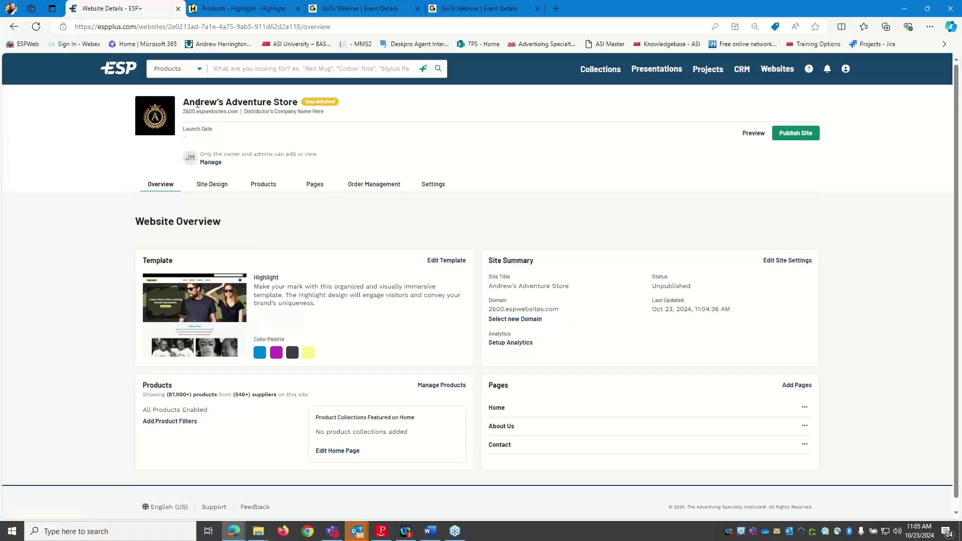
{"action": "mouse_move", "coordinate": [338, 104]}
{"action": "left_click_drag", "start_coordinate": [245, 112], "coordinate": [323, 115]}
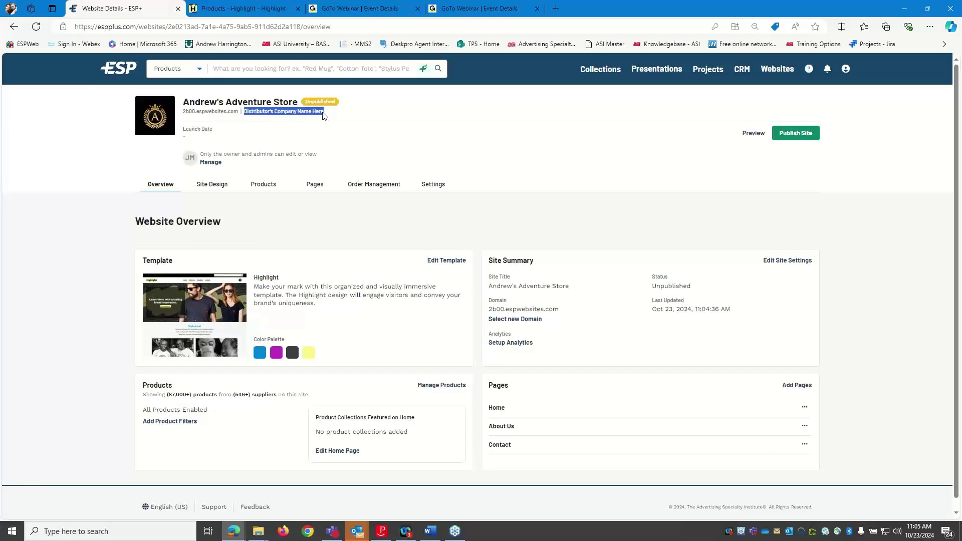
{"action": "left_click", "coordinate": [427, 122]}
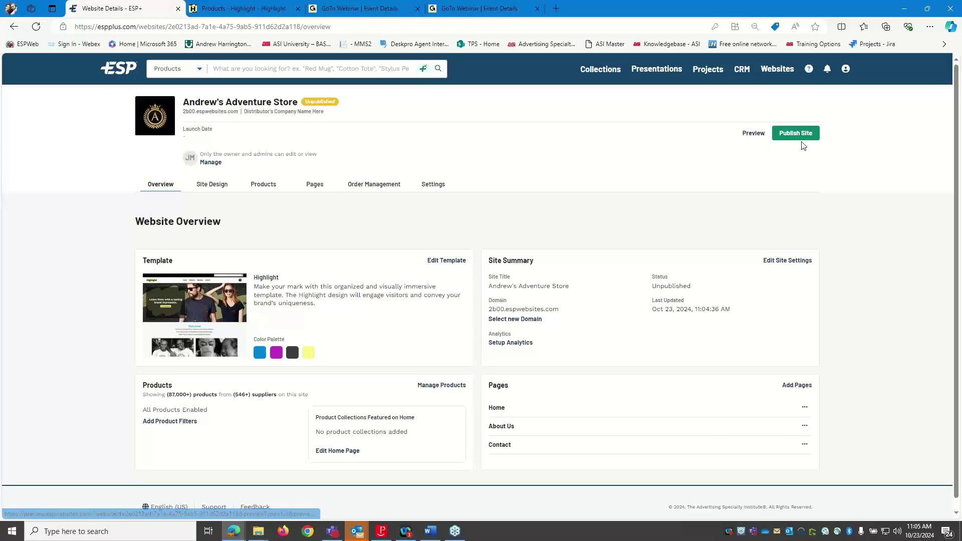
Step: Preview the unpublished site, then close both the site preview and the Highlight template demo
{"action": "left_click", "coordinate": [760, 139]}
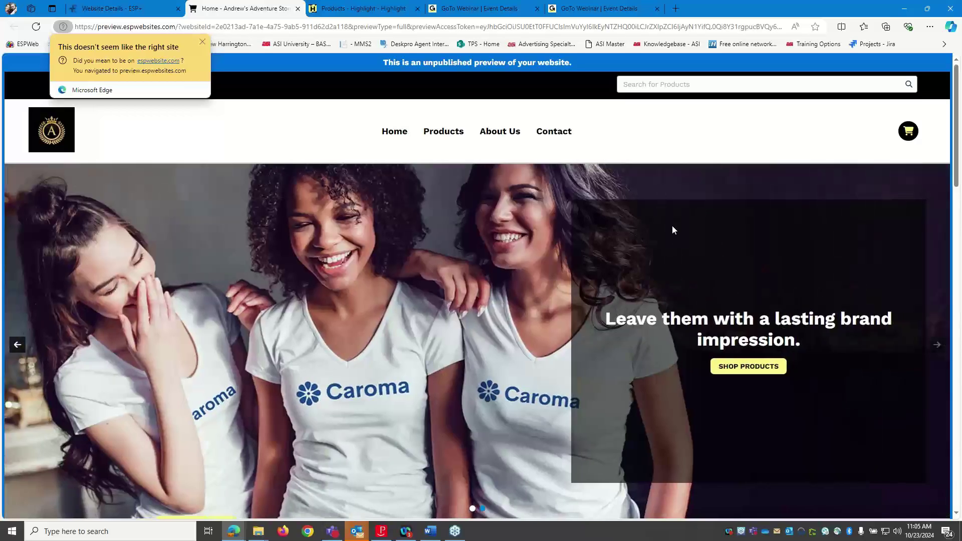
{"action": "left_click", "coordinate": [298, 8]}
{"action": "left_click", "coordinate": [298, 9]}
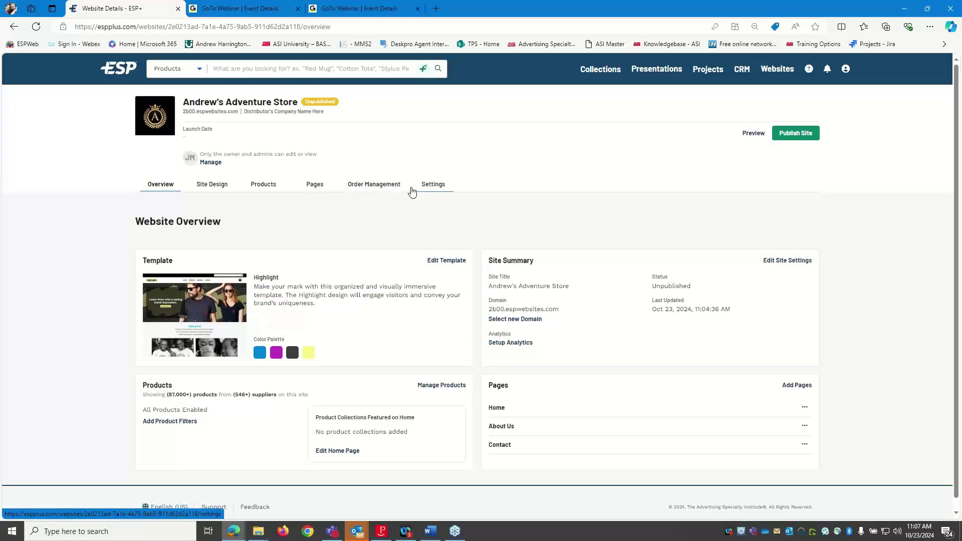
Step: In the site's settings, change the company name to "Andrew's Adventure Store" and save it
{"action": "left_click", "coordinate": [442, 189]}
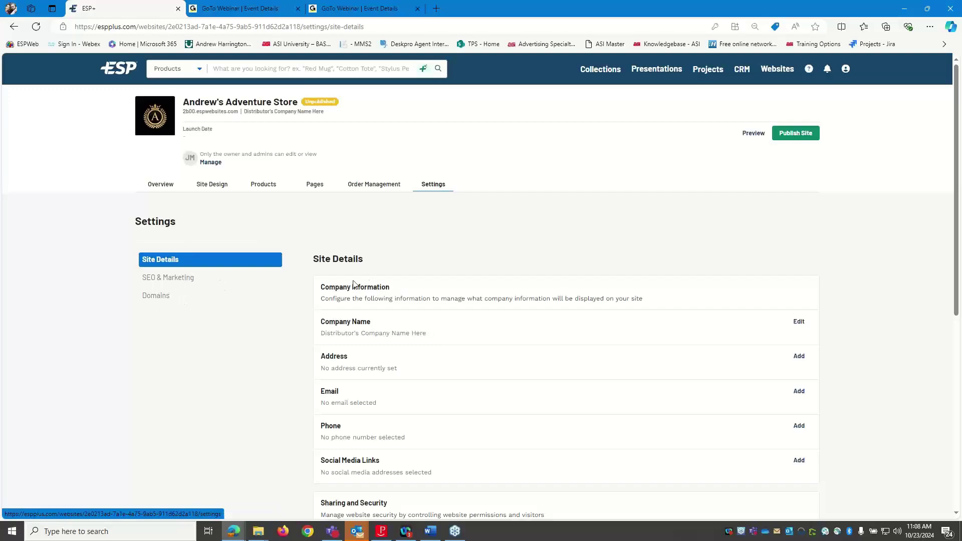
{"action": "scroll", "coordinate": [451, 290], "scroll_direction": "down", "scroll_amount": 1}
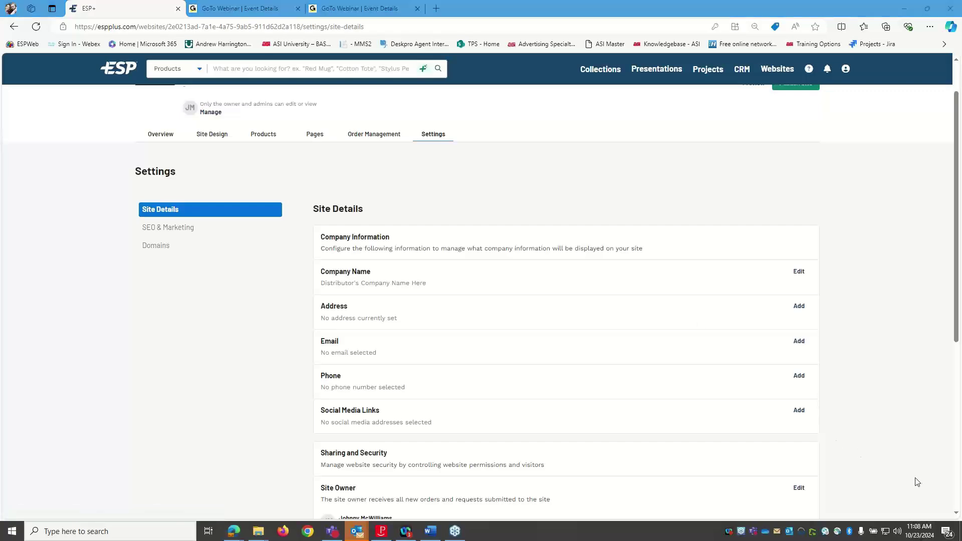
{"action": "scroll", "coordinate": [902, 409], "scroll_direction": "down", "scroll_amount": 4}
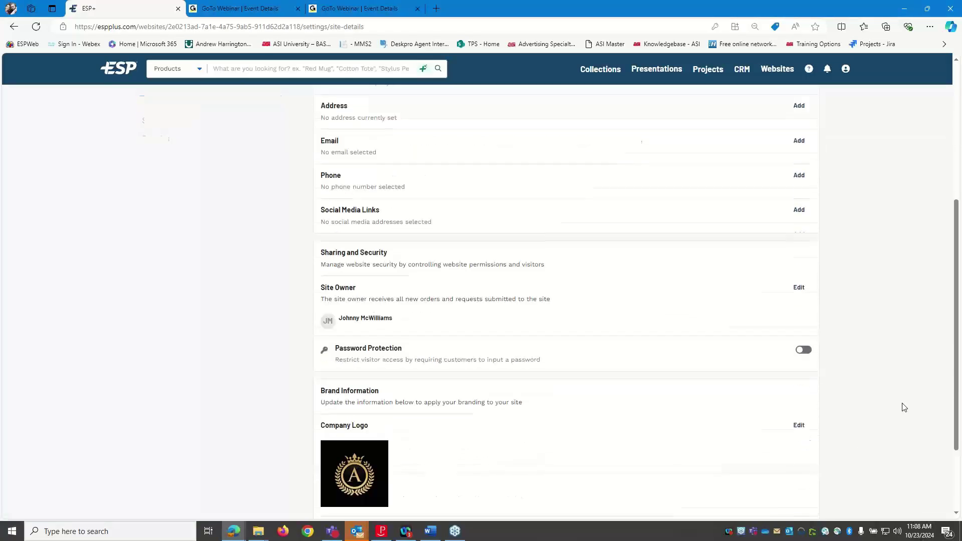
{"action": "scroll", "coordinate": [904, 407], "scroll_direction": "down", "scroll_amount": 2}
{"action": "scroll", "coordinate": [903, 407], "scroll_direction": "up", "scroll_amount": 5}
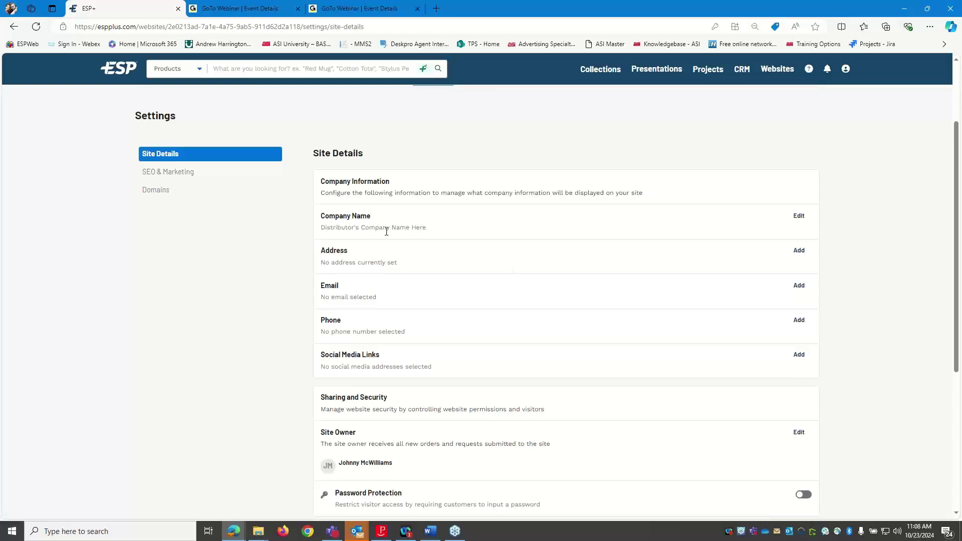
{"action": "left_click", "coordinate": [800, 219]}
{"action": "left_click_drag", "start_coordinate": [513, 236], "coordinate": [279, 234]}
{"action": "type", "text": "Andrew"}
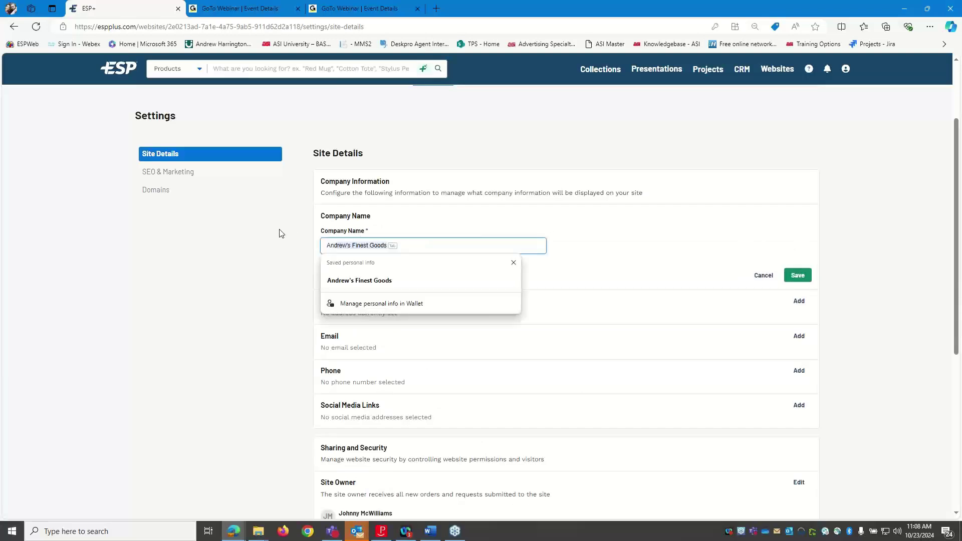
{"action": "type", "text": "'s A"}
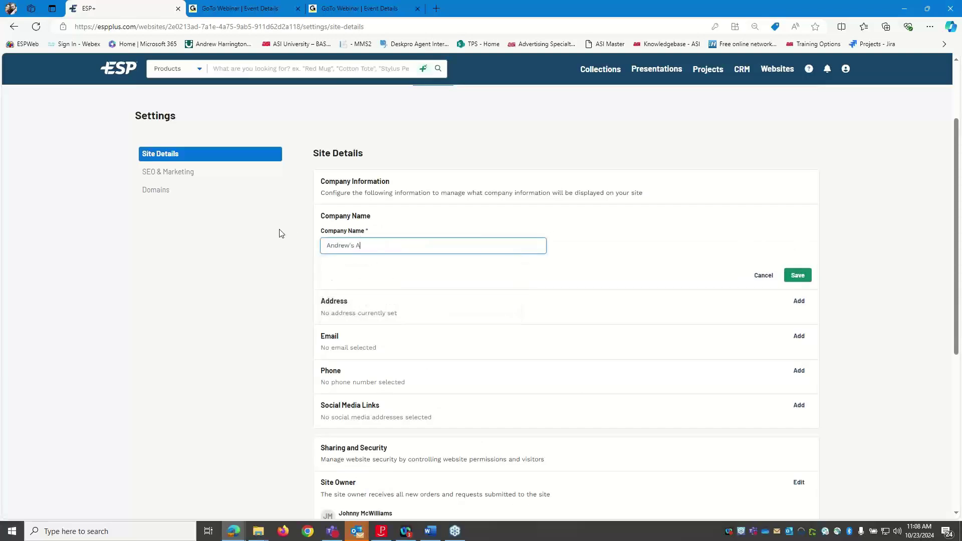
{"action": "type", "text": "dventure Store"}
{"action": "left_click", "coordinate": [807, 276]}
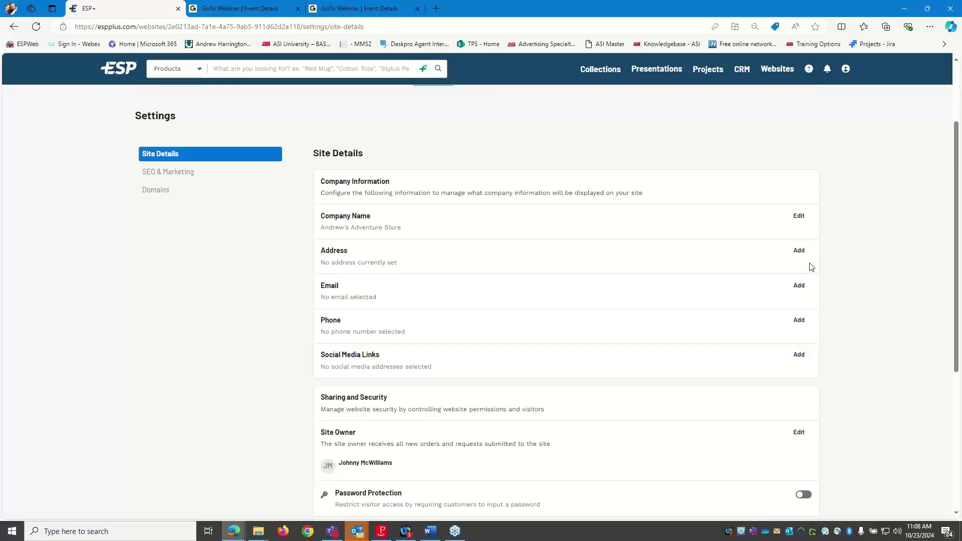
Step: Review the site owner, password protection and brand information in the site details, including the editing options for the company logo
{"action": "scroll", "coordinate": [812, 267], "scroll_direction": "down", "scroll_amount": 2}
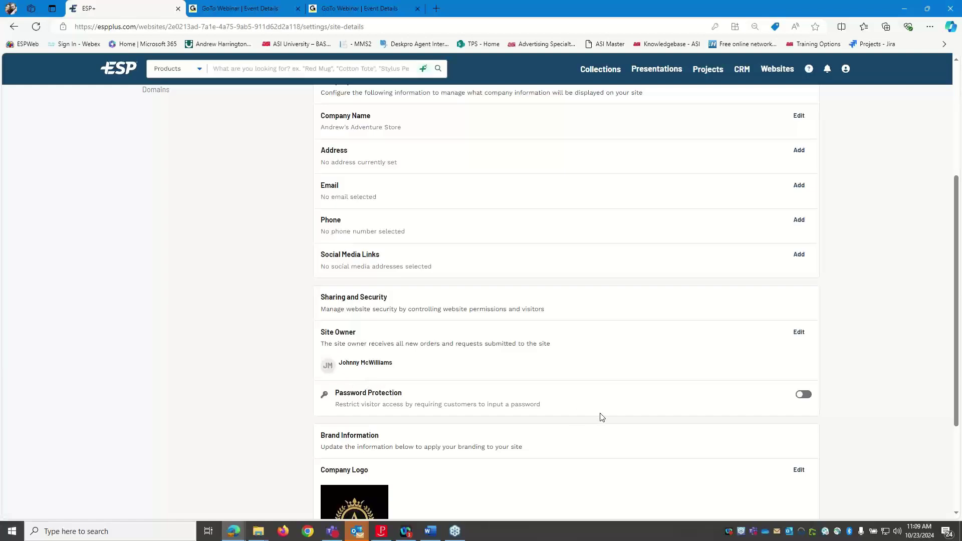
{"action": "scroll", "coordinate": [672, 412], "scroll_direction": "down", "scroll_amount": 3}
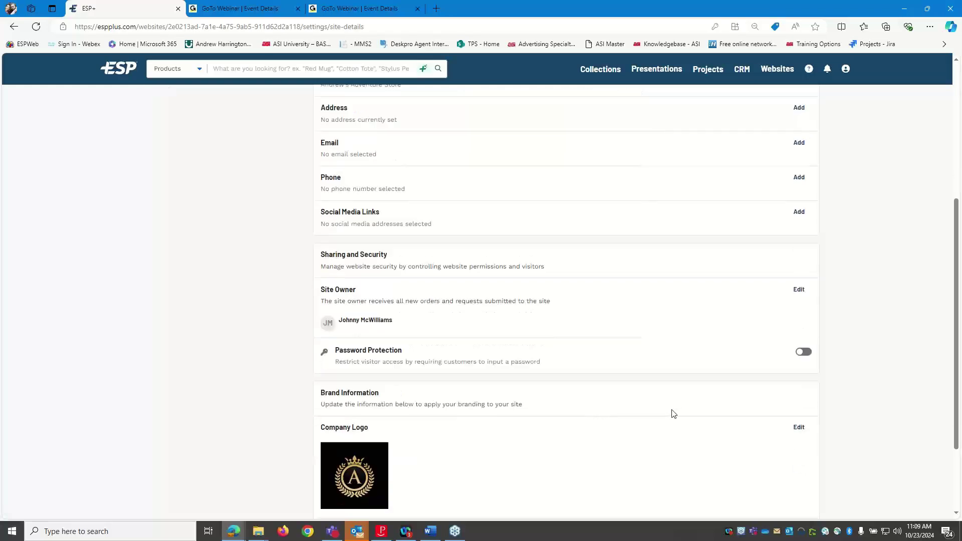
{"action": "mouse_move", "coordinate": [380, 367]}
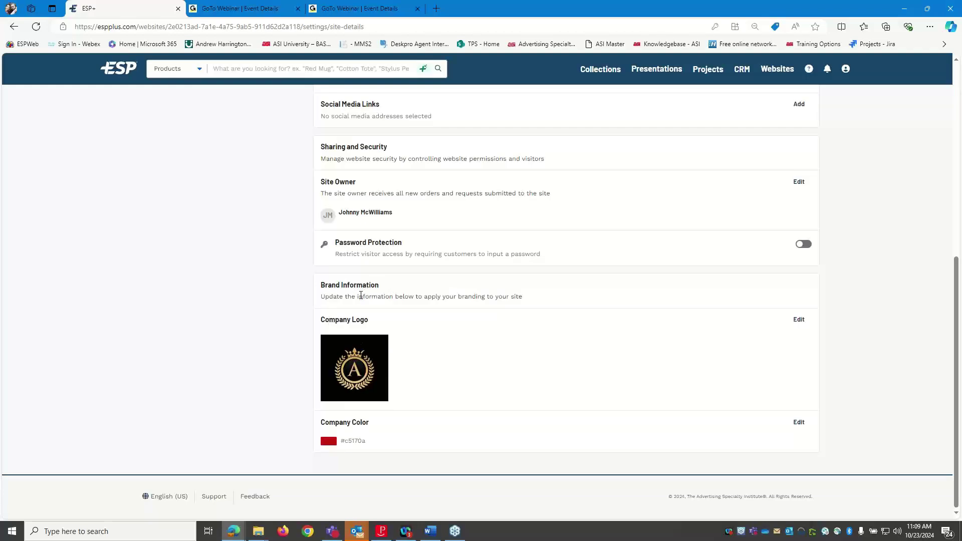
{"action": "mouse_move", "coordinate": [346, 381]}
{"action": "scroll", "coordinate": [442, 322], "scroll_direction": "up", "scroll_amount": 7}
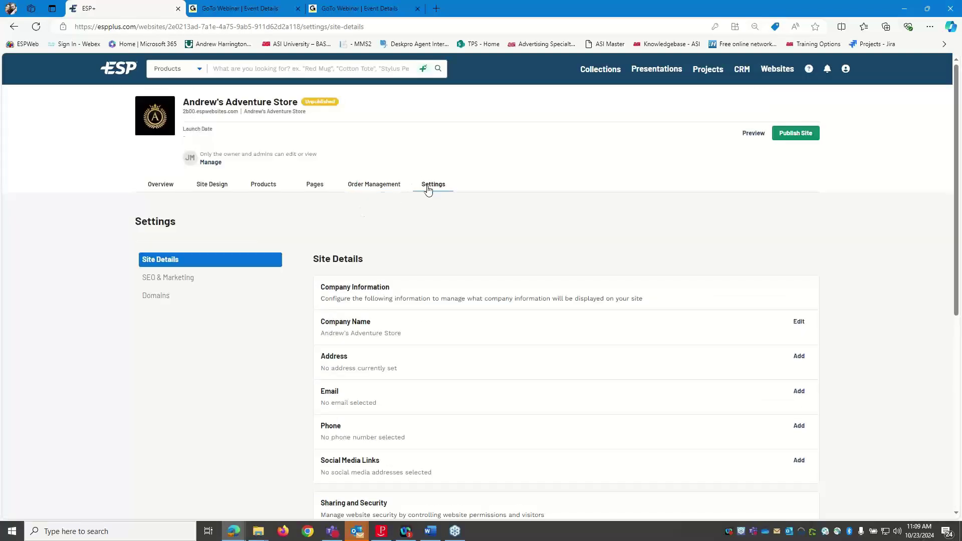
{"action": "scroll", "coordinate": [401, 420], "scroll_direction": "down", "scroll_amount": 5}
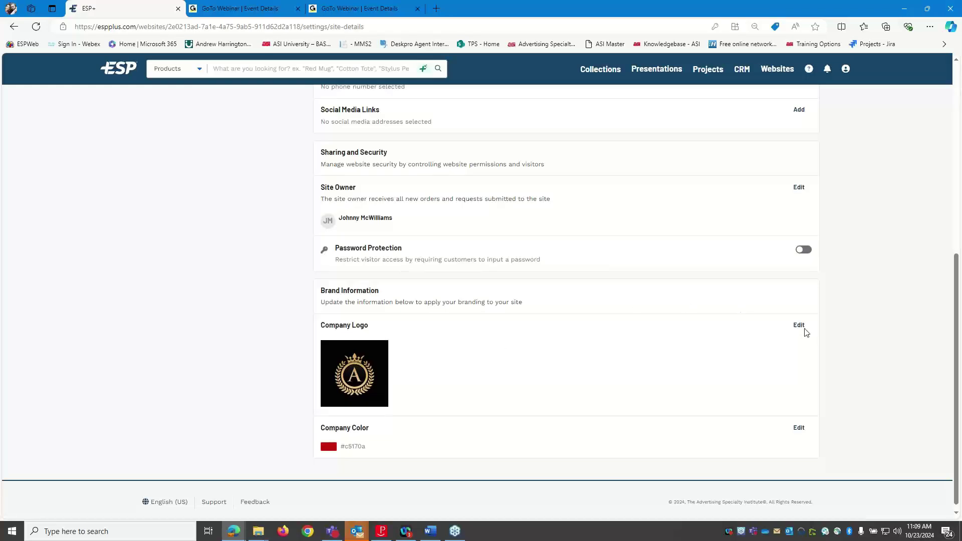
{"action": "left_click", "coordinate": [803, 329]}
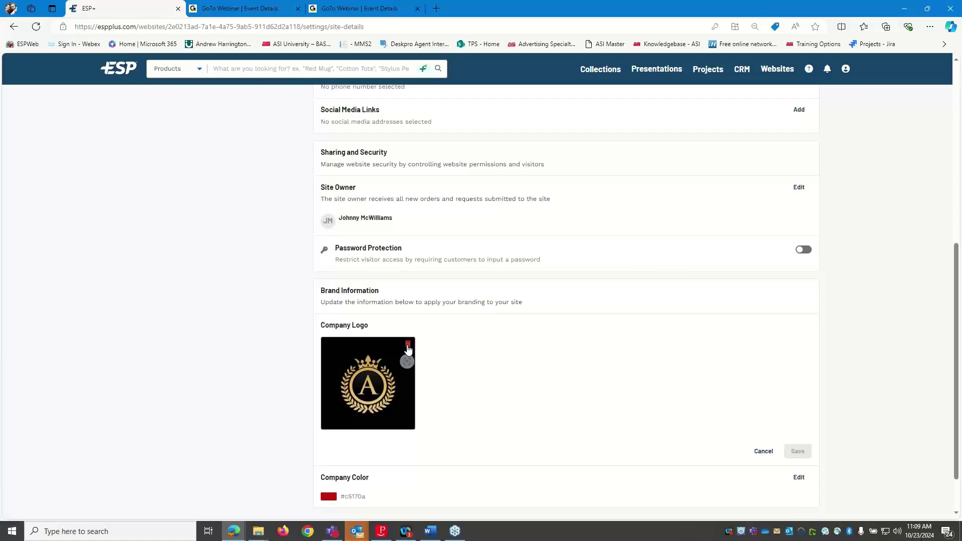
{"action": "left_click", "coordinate": [798, 451]}
{"action": "scroll", "coordinate": [799, 455], "scroll_direction": "up", "scroll_amount": 10}
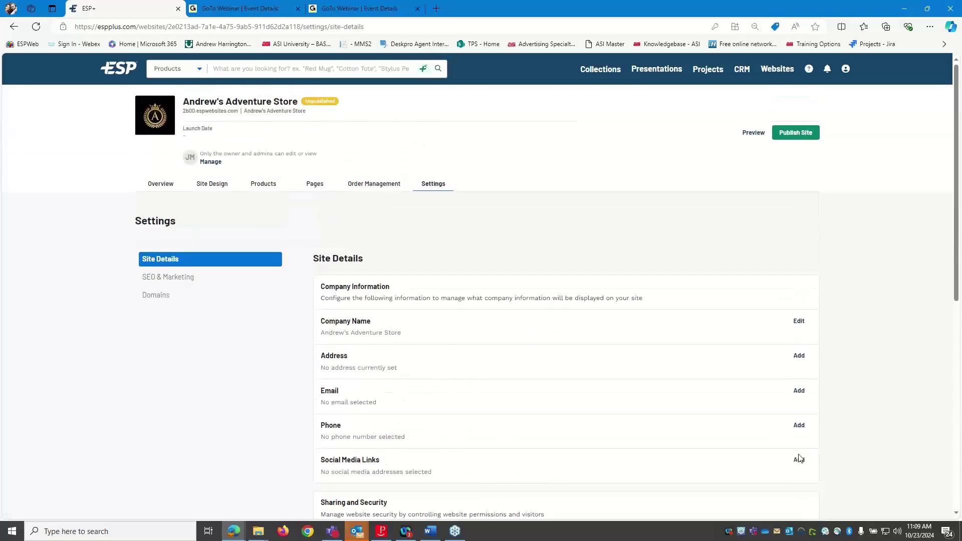
Step: In the SEO & Marketing settings, upload "favicon-logo-512.png" as the site's favicon and save it
{"action": "left_click", "coordinate": [180, 287]}
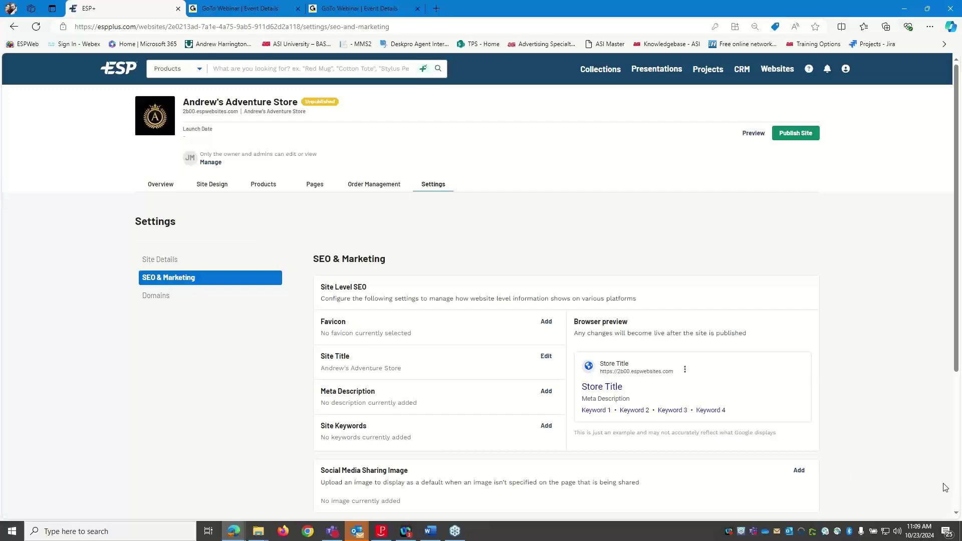
{"action": "left_click", "coordinate": [855, 471]}
{"action": "scroll", "coordinate": [516, 356], "scroll_direction": "down", "scroll_amount": 1}
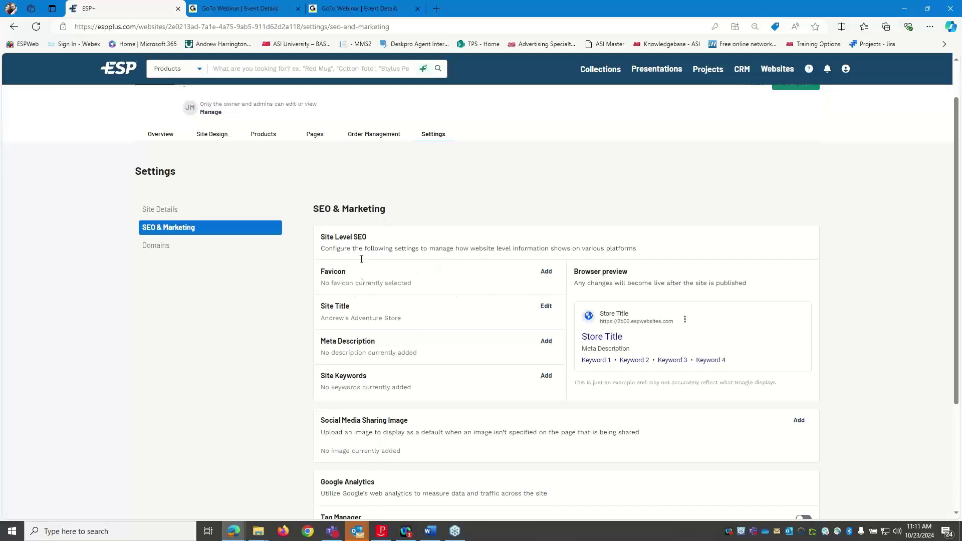
{"action": "left_click", "coordinate": [546, 273]}
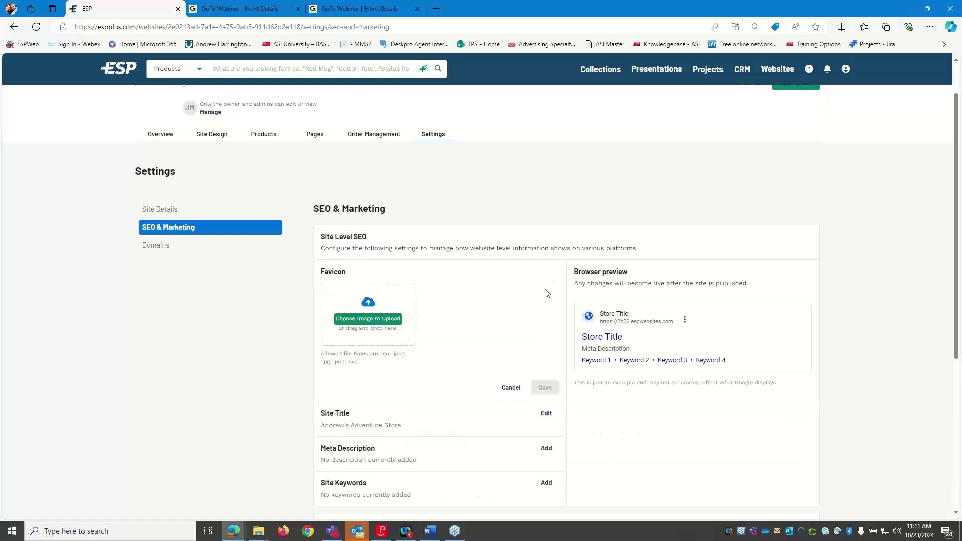
{"action": "left_click", "coordinate": [390, 325]}
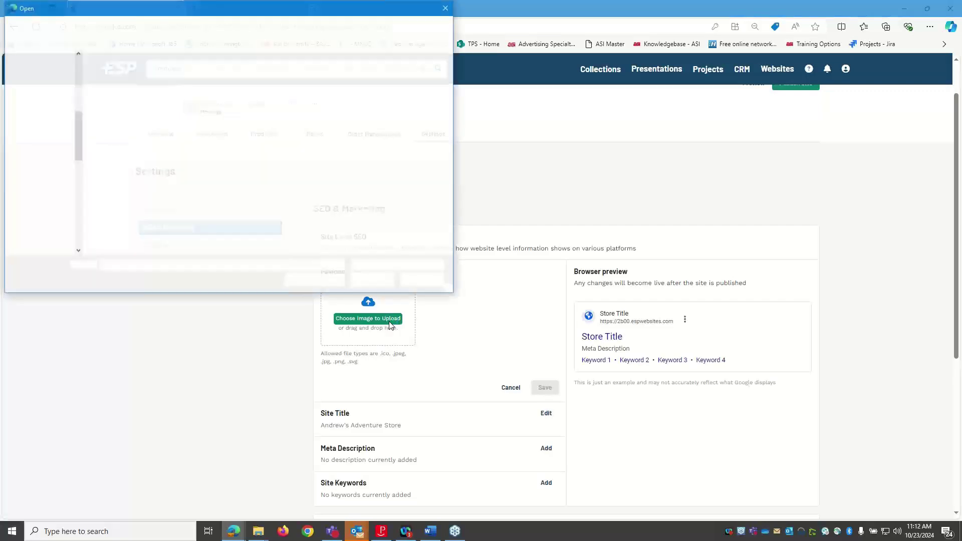
{"action": "left_click", "coordinate": [176, 80]}
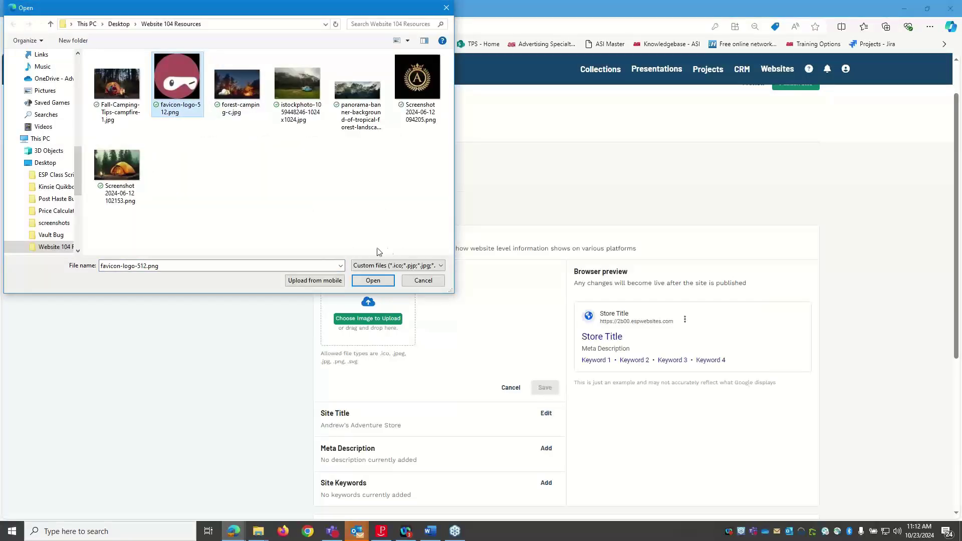
{"action": "left_click", "coordinate": [379, 282]}
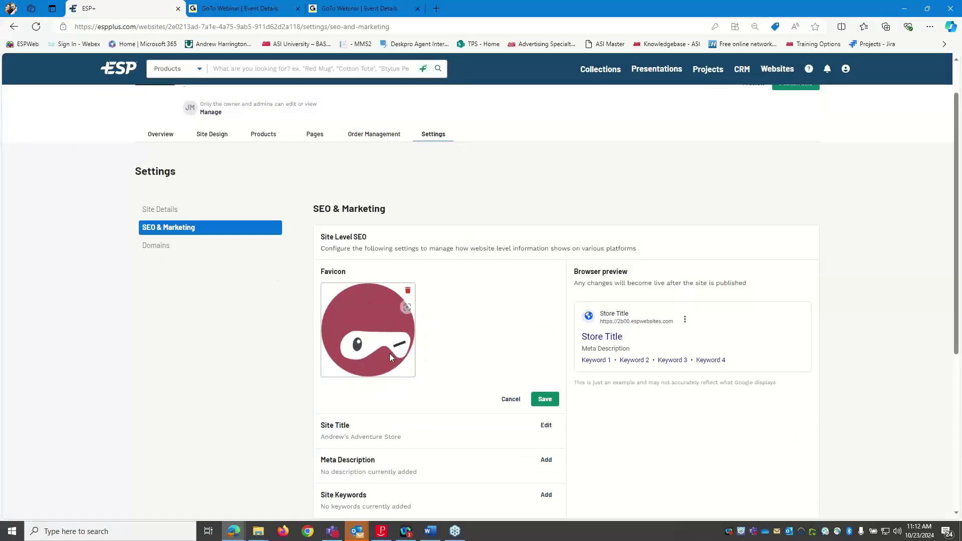
{"action": "left_click", "coordinate": [544, 399]}
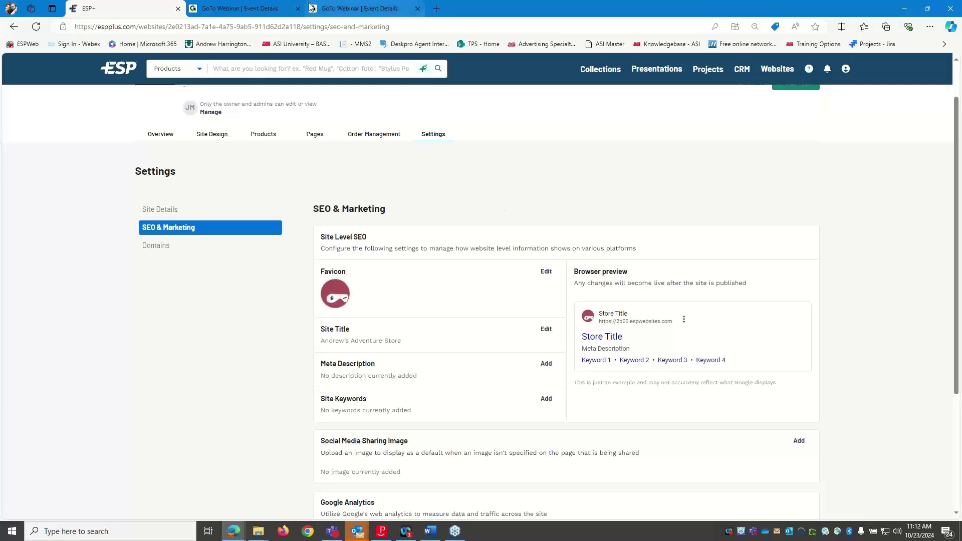
{"action": "mouse_move", "coordinate": [313, 12]}
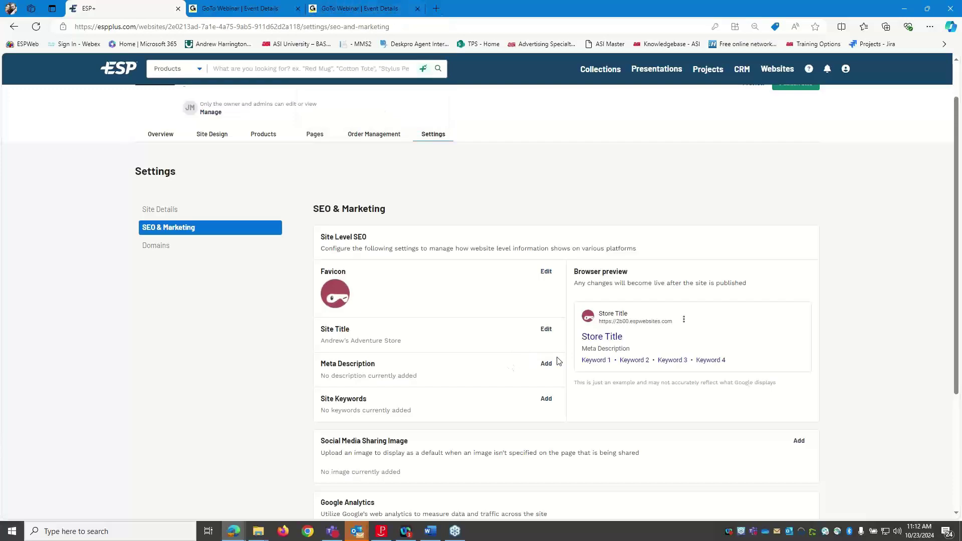
{"action": "scroll", "coordinate": [561, 363], "scroll_direction": "down", "scroll_amount": 1}
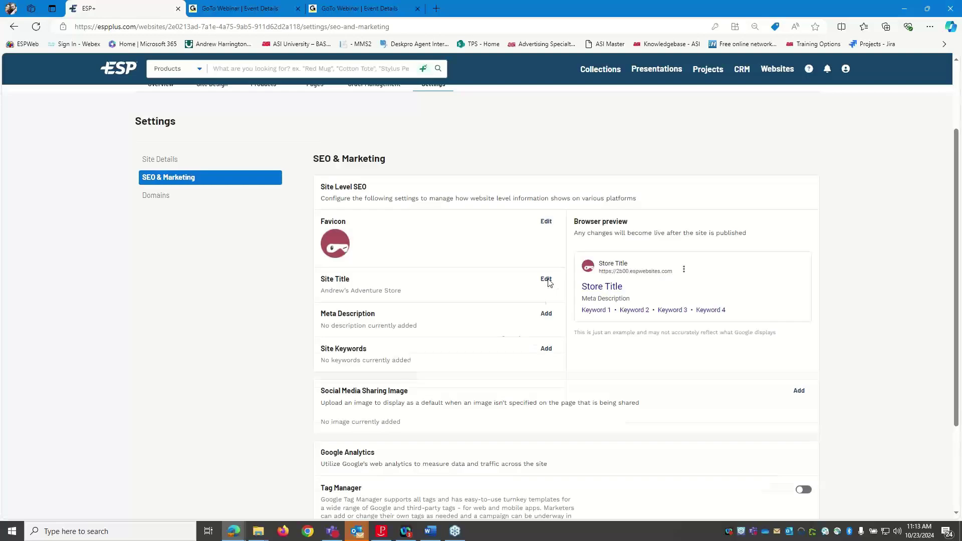
{"action": "left_click", "coordinate": [546, 279]}
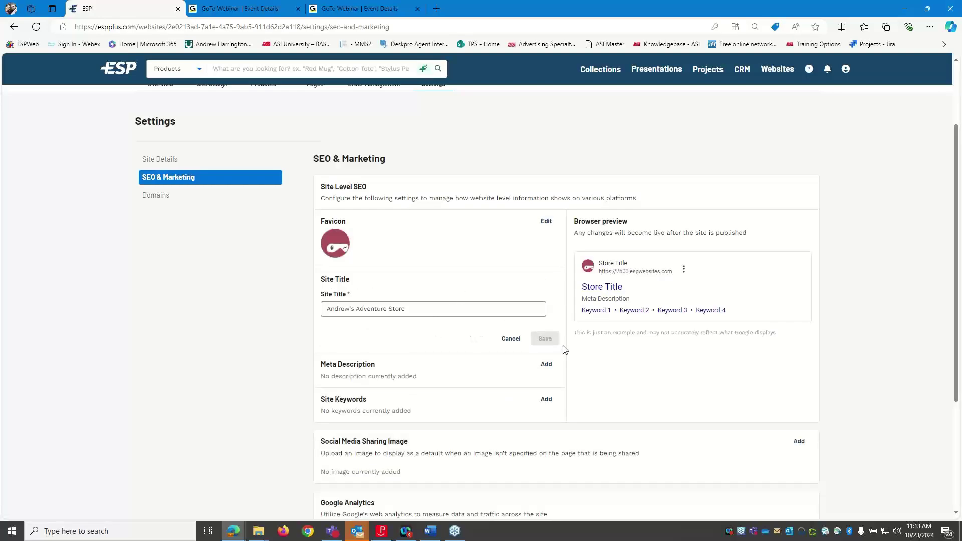
{"action": "left_click", "coordinate": [520, 340]}
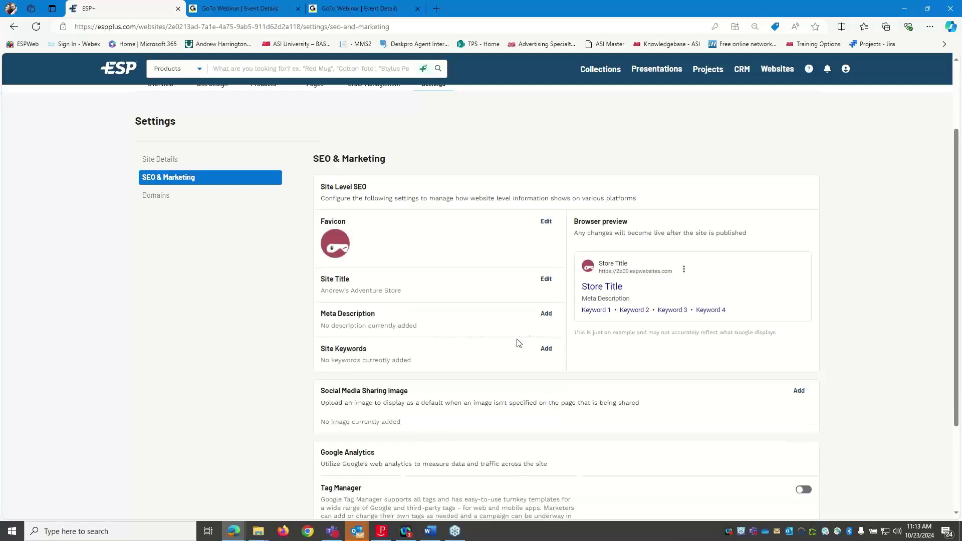
Step: Generate a meta description for the site, remove the trailing "Cont(...)" from it and save it
{"action": "left_click", "coordinate": [546, 314]}
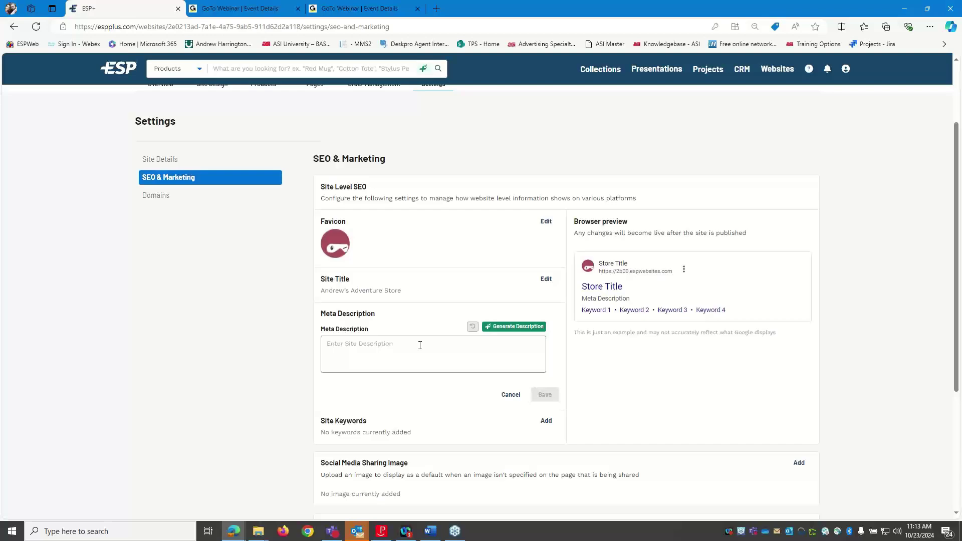
{"action": "left_click", "coordinate": [420, 345]}
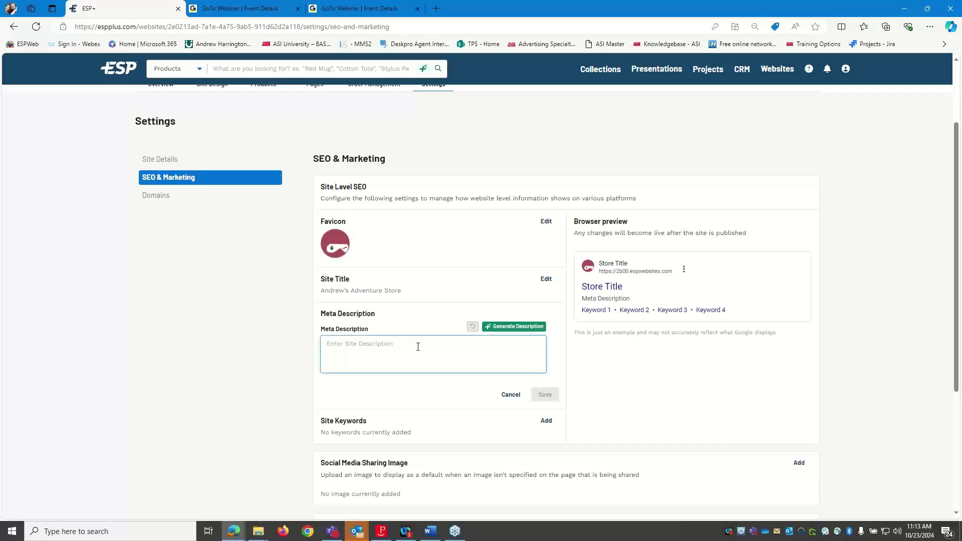
{"action": "left_click", "coordinate": [498, 330]}
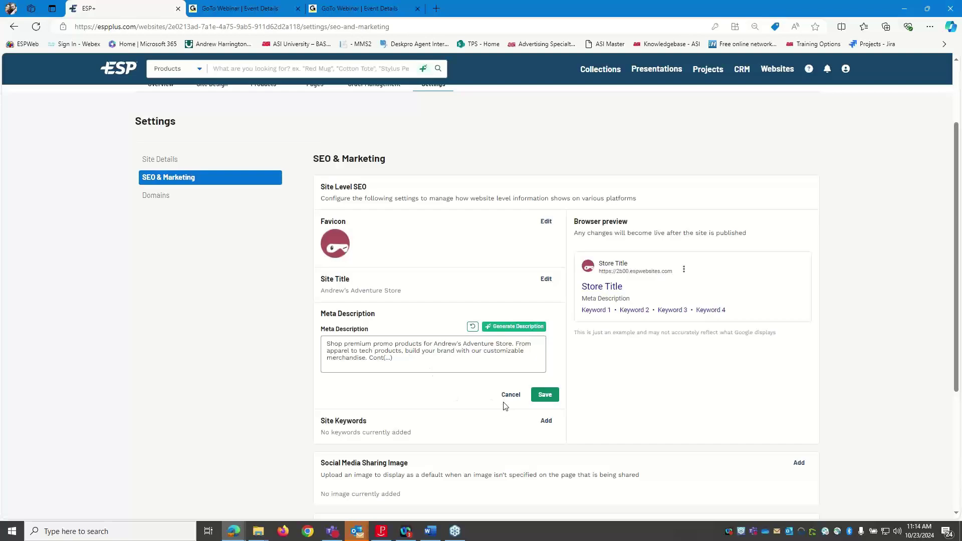
{"action": "left_click_drag", "start_coordinate": [408, 360], "coordinate": [371, 361]}
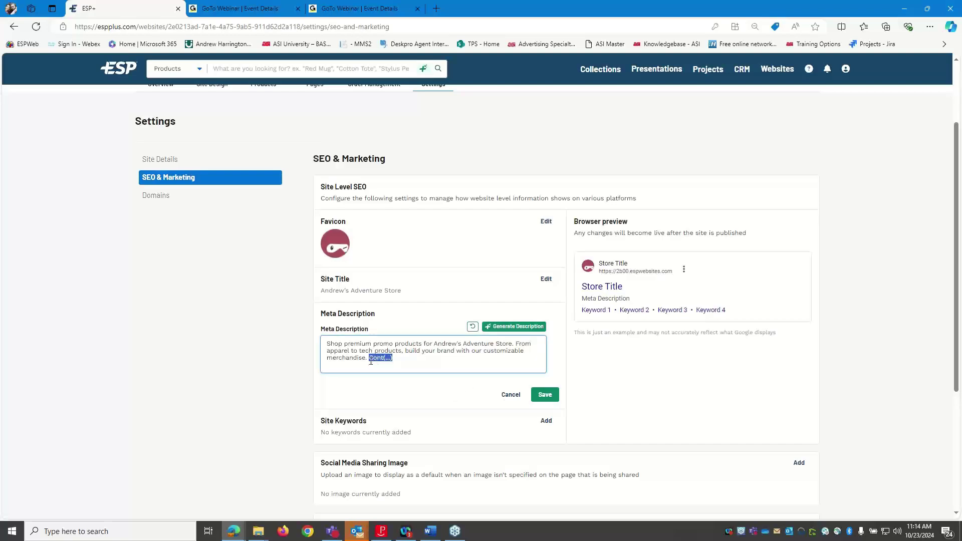
{"action": "key", "text": "BackSpace"}
{"action": "left_click", "coordinate": [533, 393]}
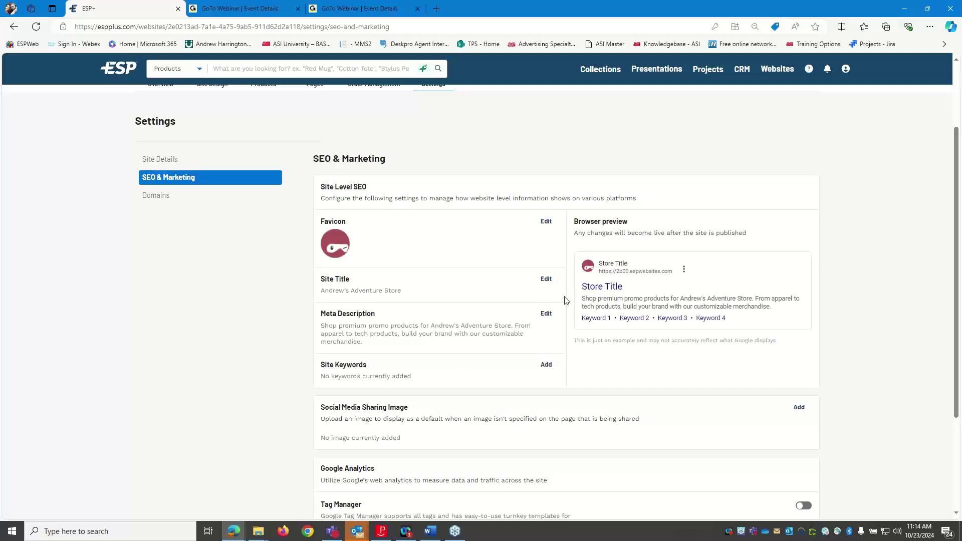
Step: Add the site keywords "camping gear", "promotional gear" and "branded outdoor gear" and save them
{"action": "left_click", "coordinate": [547, 367]}
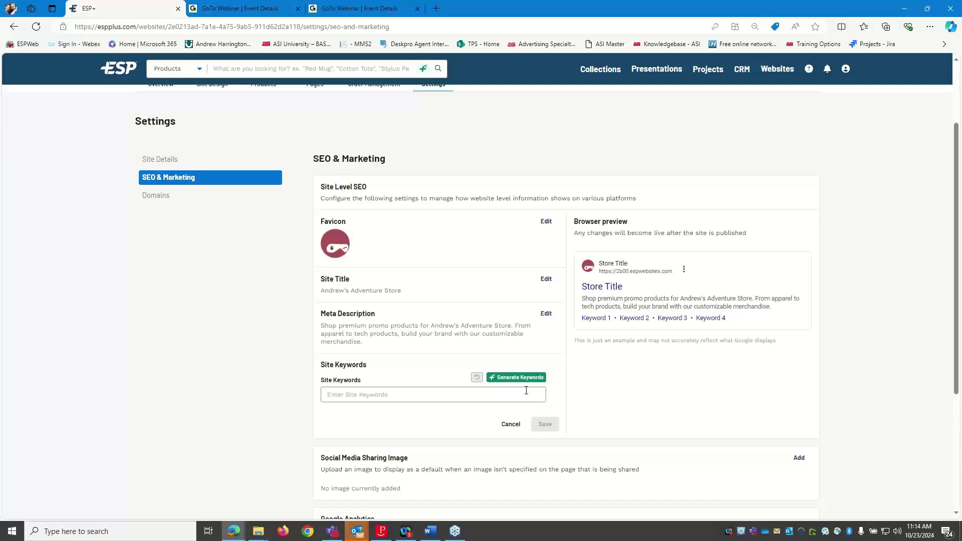
{"action": "left_click", "coordinate": [516, 397]}
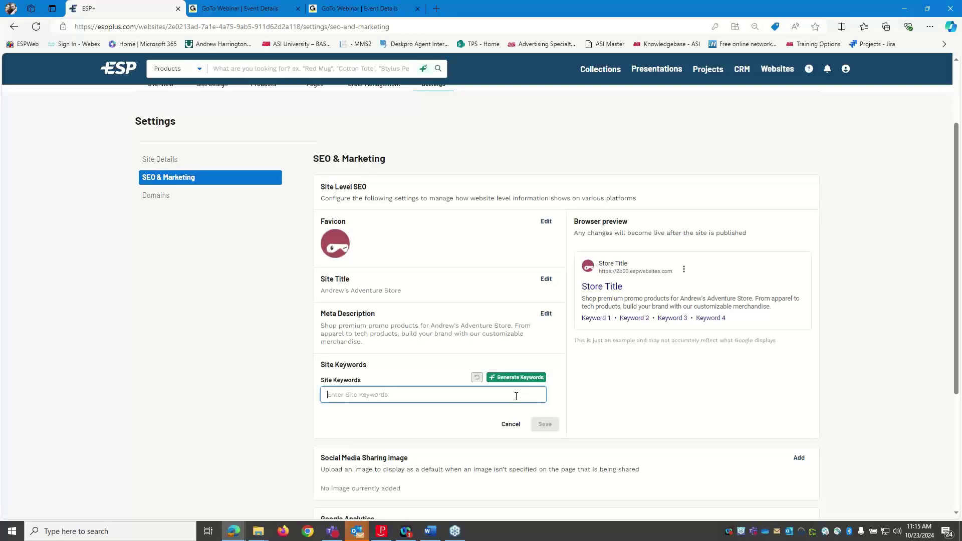
{"action": "type", "text": "camping gear"}
{"action": "key", "text": "Return"}
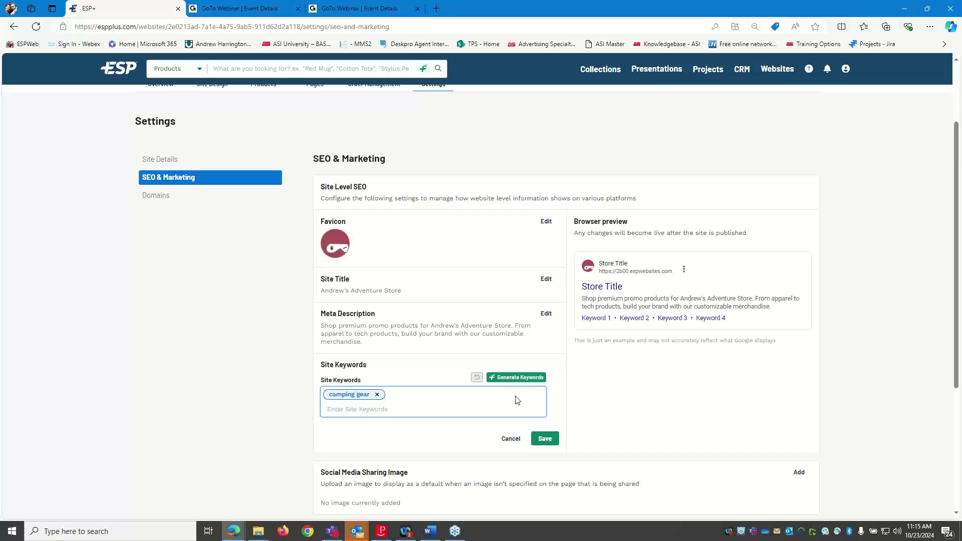
{"action": "type", "text": "promotional gear"}
{"action": "key", "text": "Return"}
{"action": "type", "text": "br"}
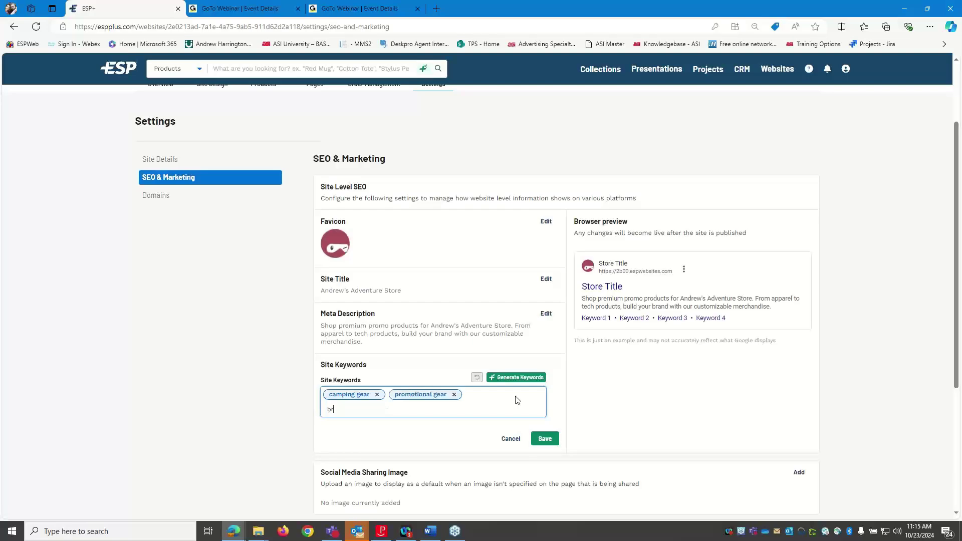
{"action": "type", "text": "anded outdoor gear"}
{"action": "key", "text": "Return"}
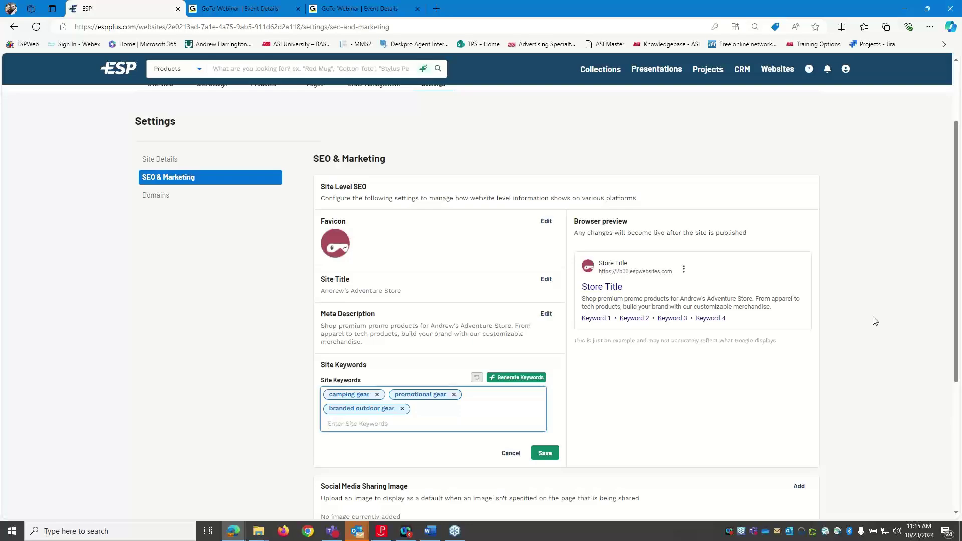
{"action": "left_click", "coordinate": [545, 453]}
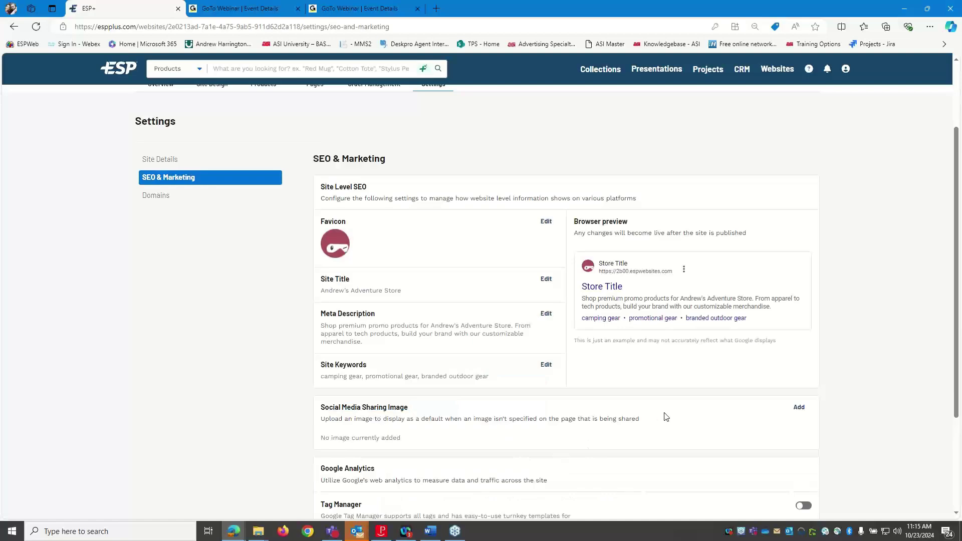
Step: Upload "Screenshot 2024-06-12 094205.png" as the social media sharing image and save it
{"action": "scroll", "coordinate": [665, 417], "scroll_direction": "down", "scroll_amount": 2}
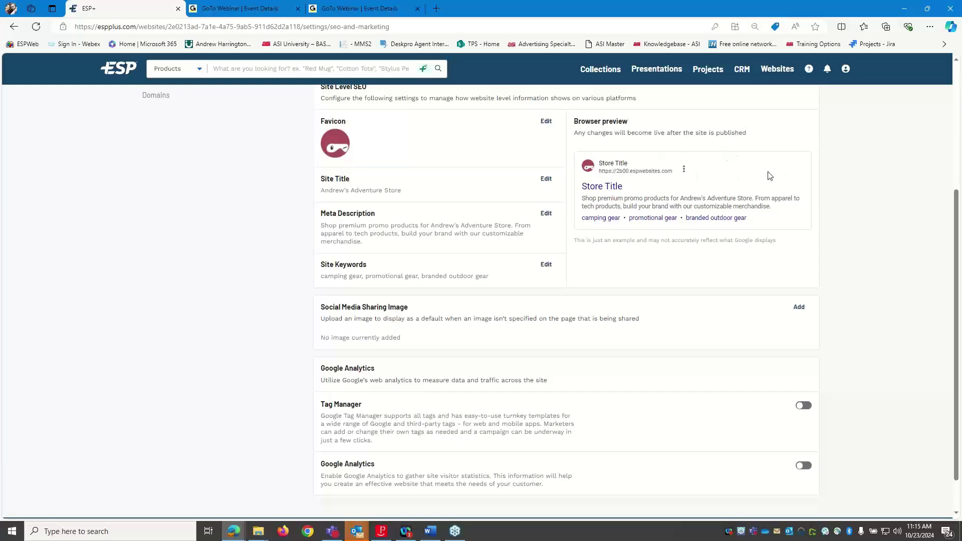
{"action": "scroll", "coordinate": [750, 301], "scroll_direction": "down", "scroll_amount": 1}
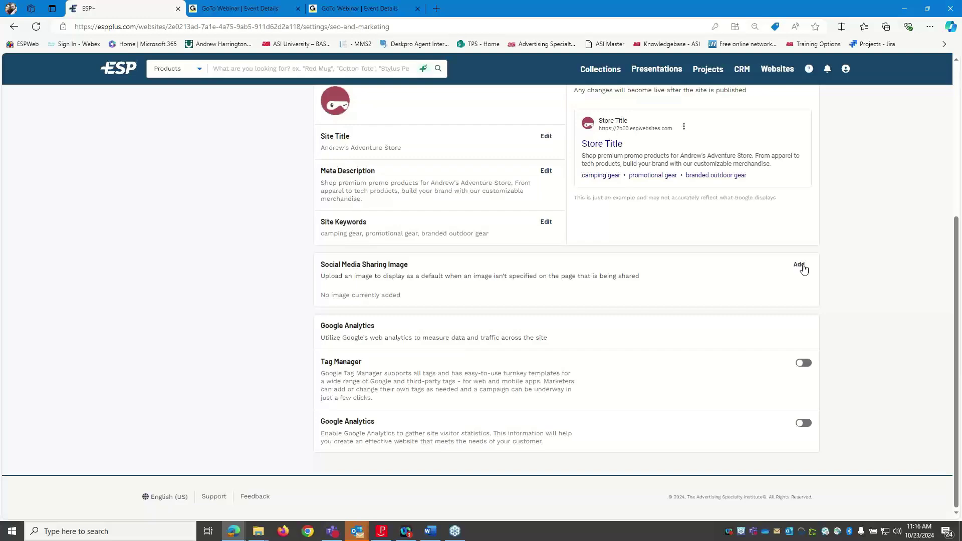
{"action": "left_click", "coordinate": [800, 265]}
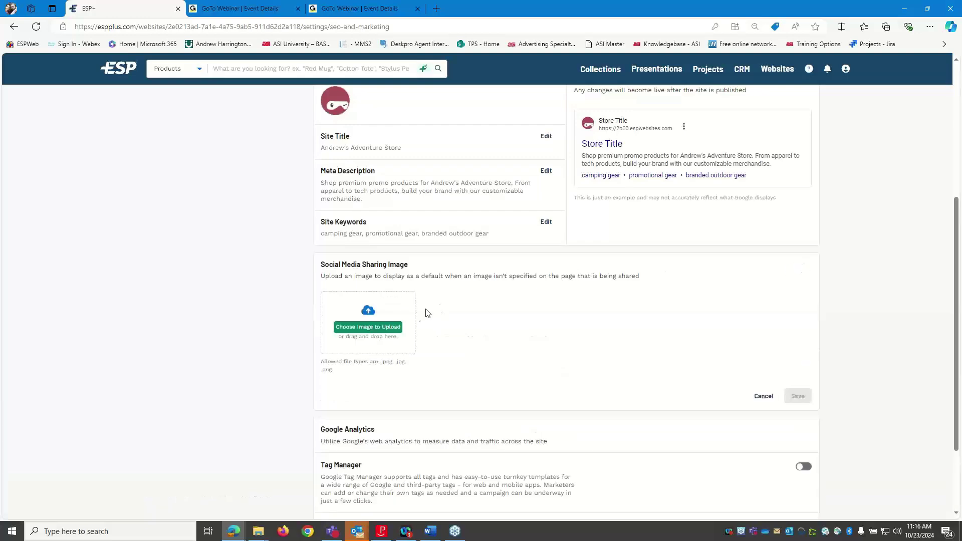
{"action": "left_click", "coordinate": [399, 327]}
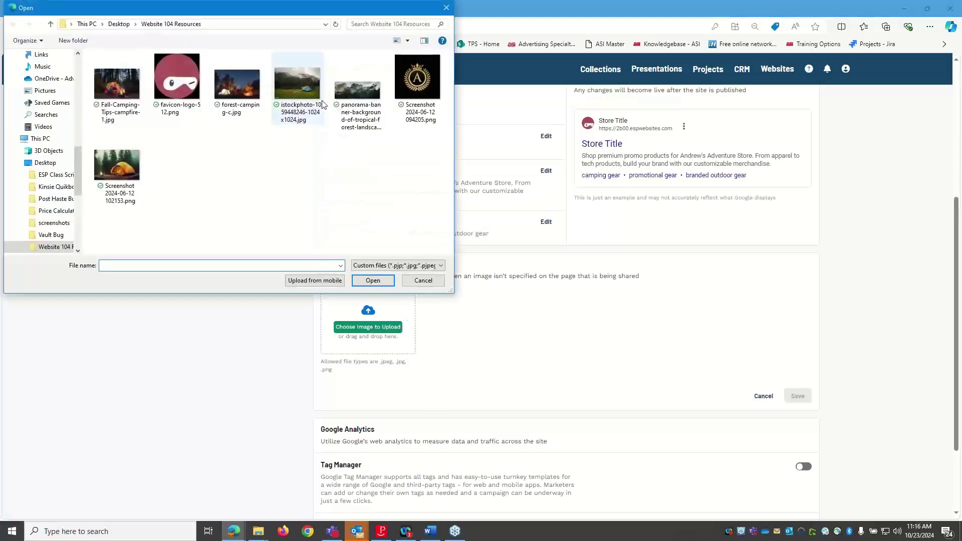
{"action": "left_click", "coordinate": [417, 85]}
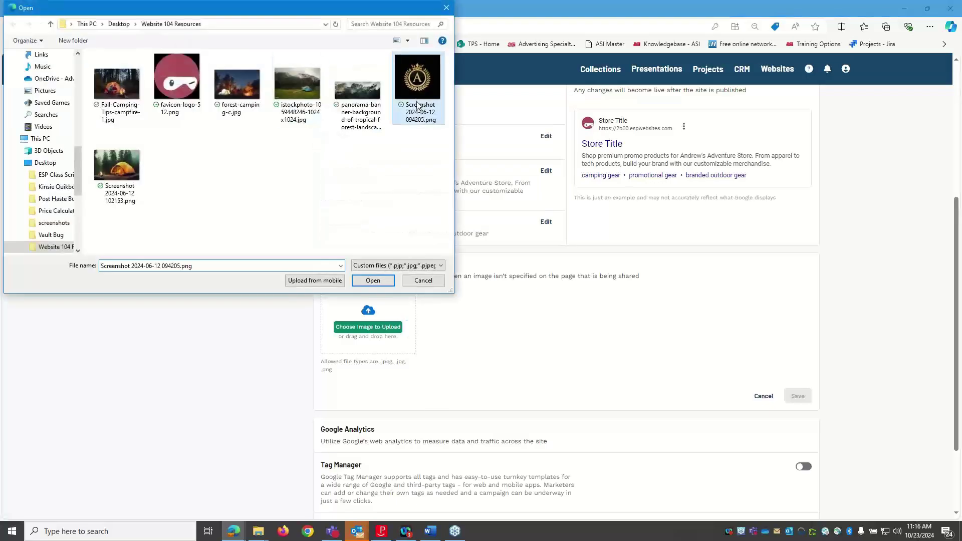
{"action": "left_click", "coordinate": [383, 281]}
{"action": "left_click", "coordinate": [801, 409]}
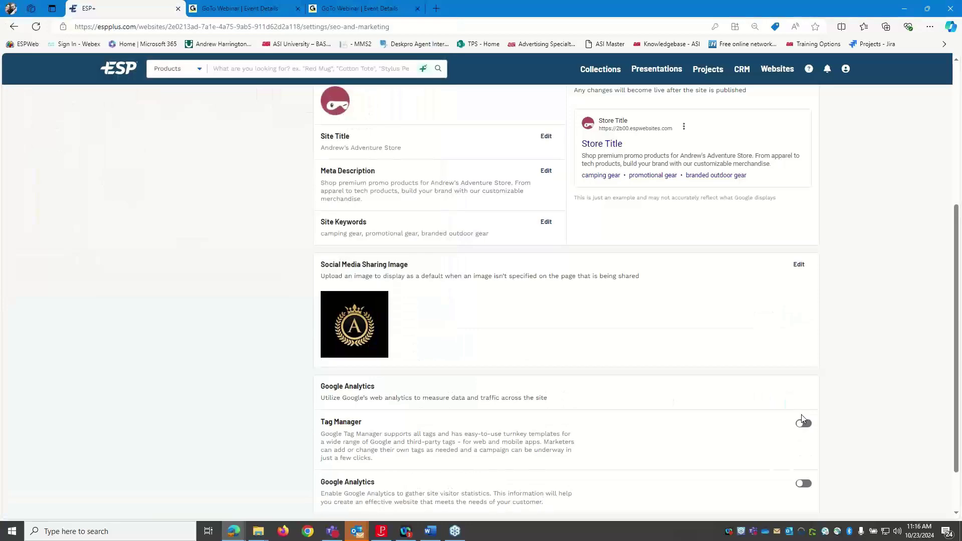
Step: In the Domains settings, change the personalized ESP website domain to "andrewsadventure" and save it
{"action": "scroll", "coordinate": [701, 345], "scroll_direction": "down", "scroll_amount": 1}
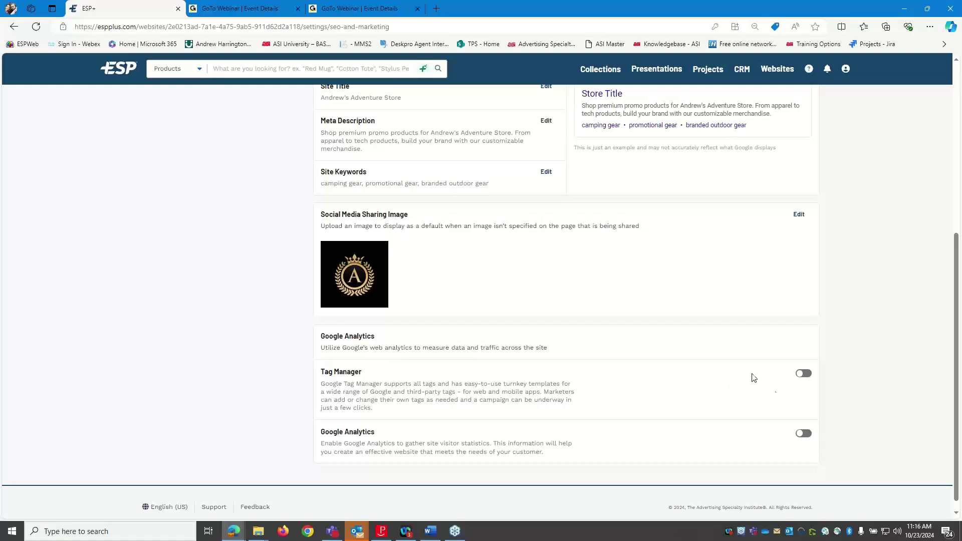
{"action": "scroll", "coordinate": [858, 414], "scroll_direction": "up", "scroll_amount": 1}
{"action": "scroll", "coordinate": [858, 414], "scroll_direction": "up", "scroll_amount": 5}
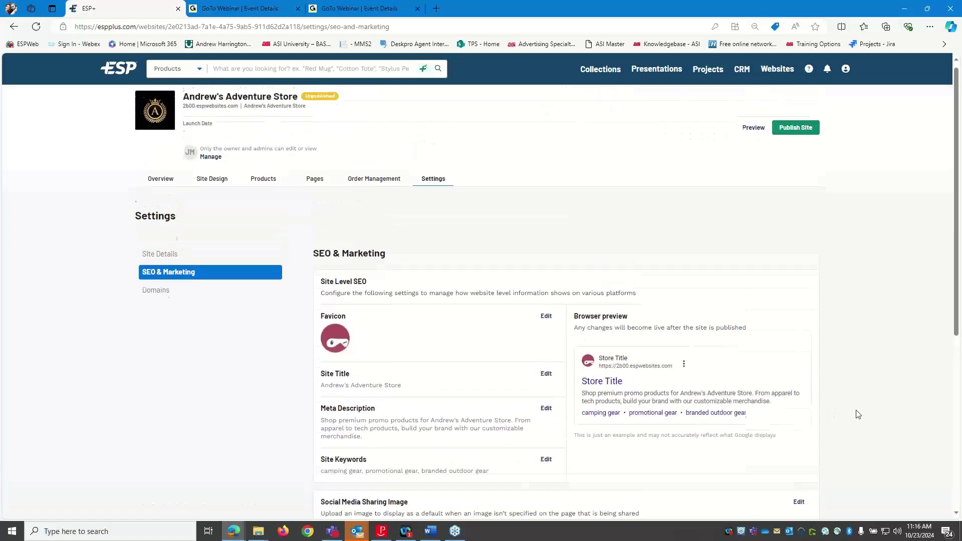
{"action": "left_click", "coordinate": [175, 299]}
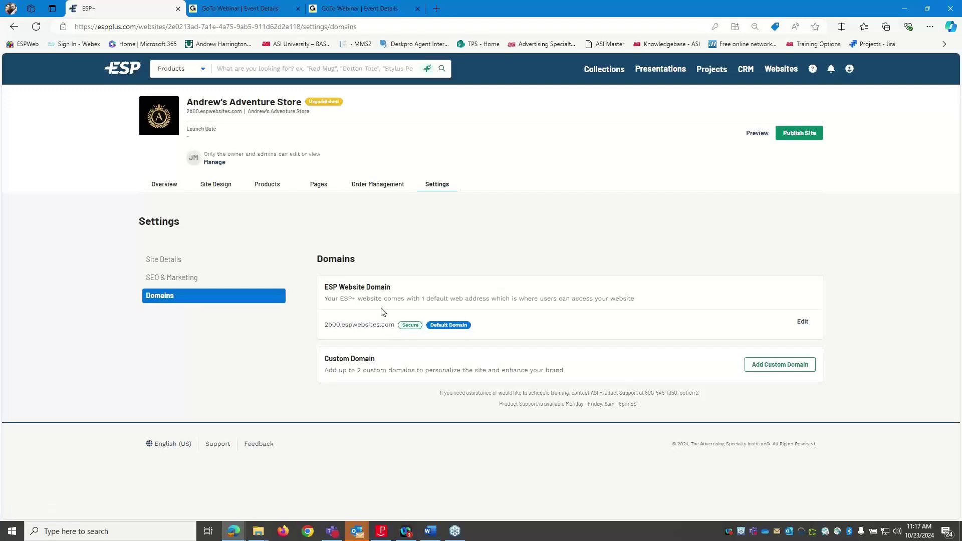
{"action": "left_click", "coordinate": [801, 322]}
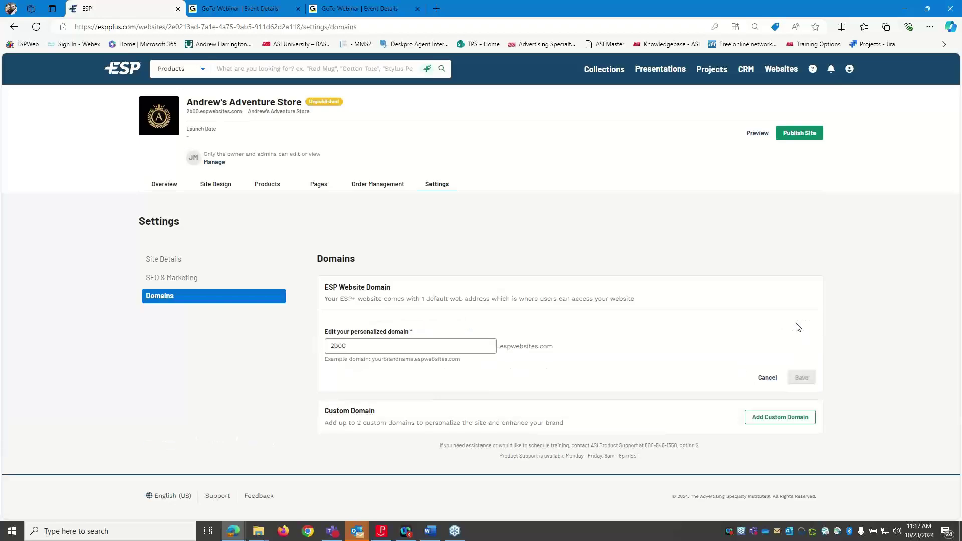
{"action": "left_click_drag", "start_coordinate": [361, 345], "coordinate": [260, 333]}
{"action": "type", "text": "a"}
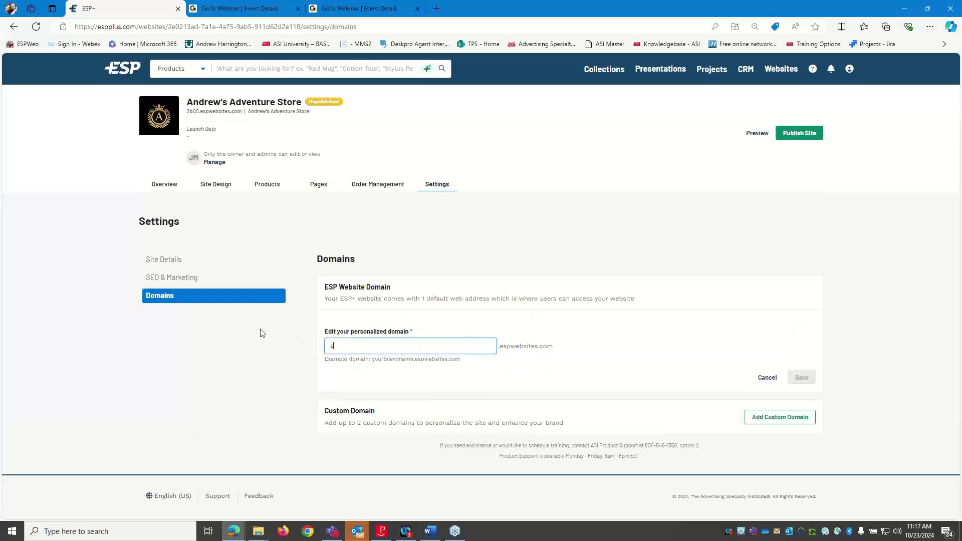
{"action": "type", "text": "ndrewsadventure"}
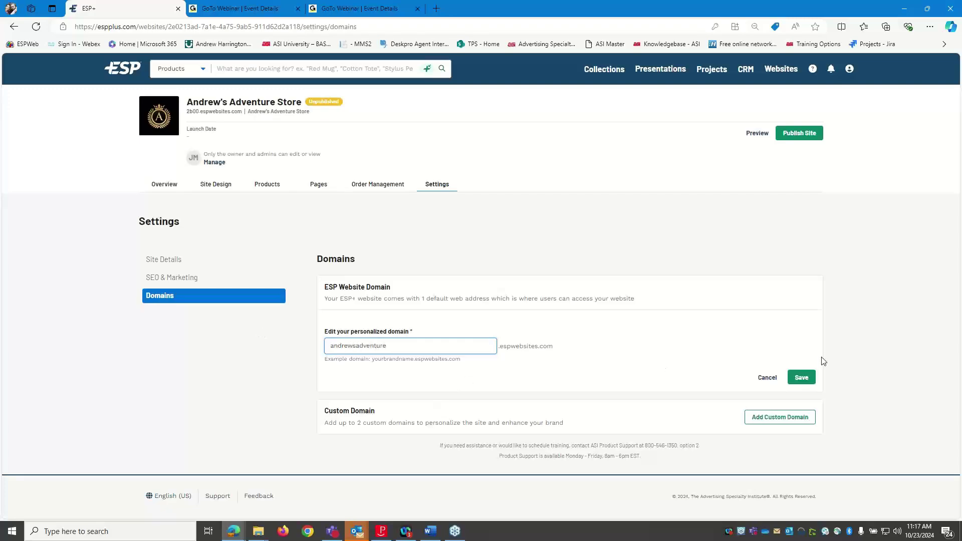
{"action": "left_click", "coordinate": [801, 377]}
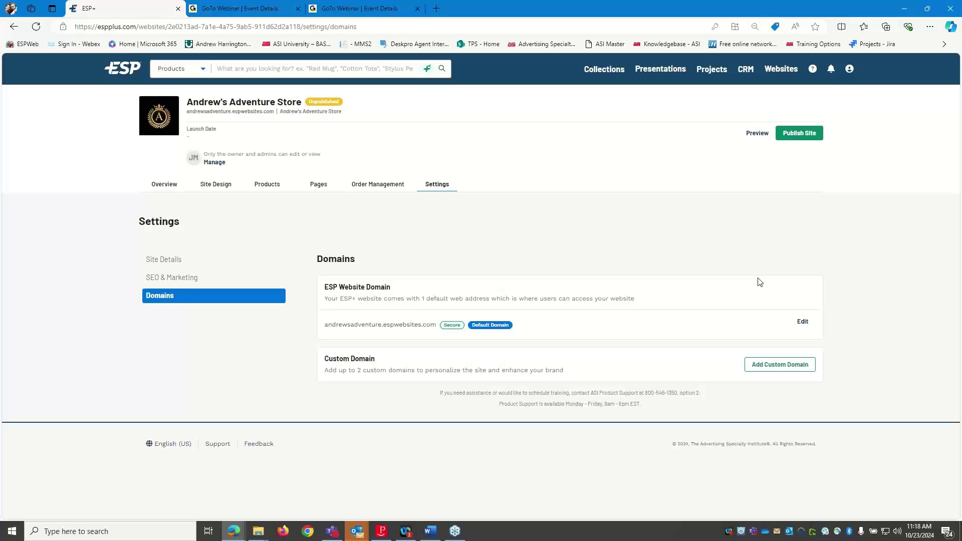
Step: Open the custom domain form and review its setup tips, domain address options and insecure URL notice
{"action": "left_click", "coordinate": [801, 373]}
{"action": "scroll", "coordinate": [797, 376], "scroll_direction": "down", "scroll_amount": 2}
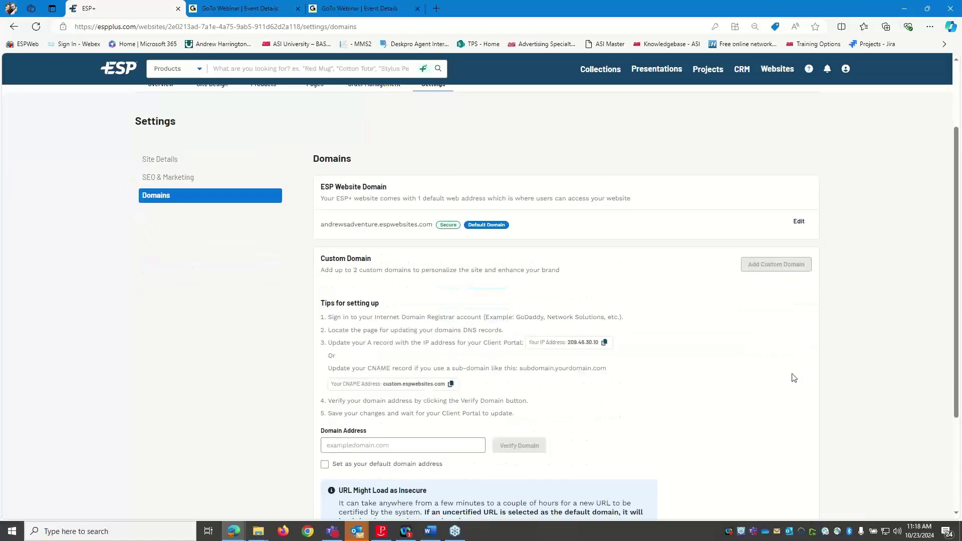
{"action": "scroll", "coordinate": [794, 377], "scroll_direction": "down", "scroll_amount": 3}
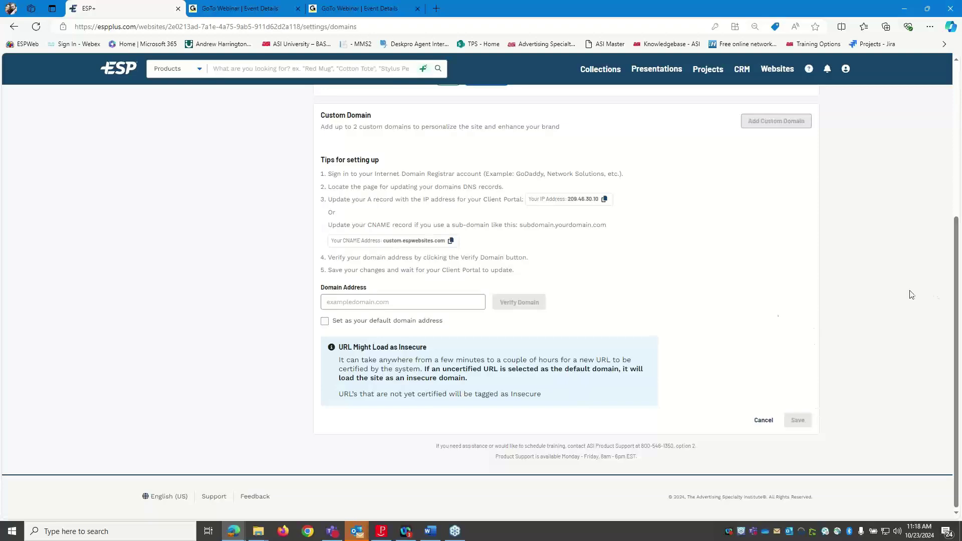
{"action": "scroll", "coordinate": [817, 318], "scroll_direction": "up", "scroll_amount": 4}
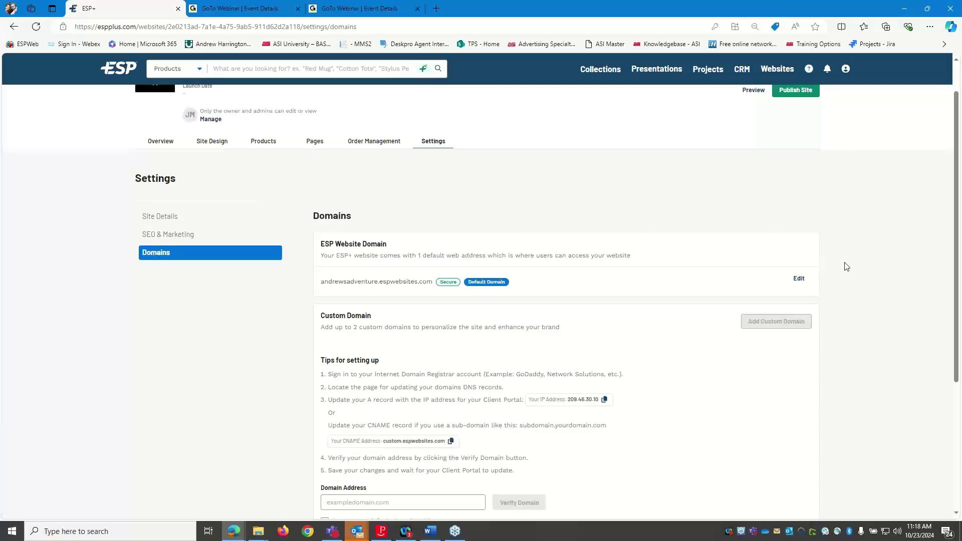
{"action": "scroll", "coordinate": [848, 267], "scroll_direction": "up", "scroll_amount": 1}
{"action": "scroll", "coordinate": [849, 267], "scroll_direction": "up", "scroll_amount": 1}
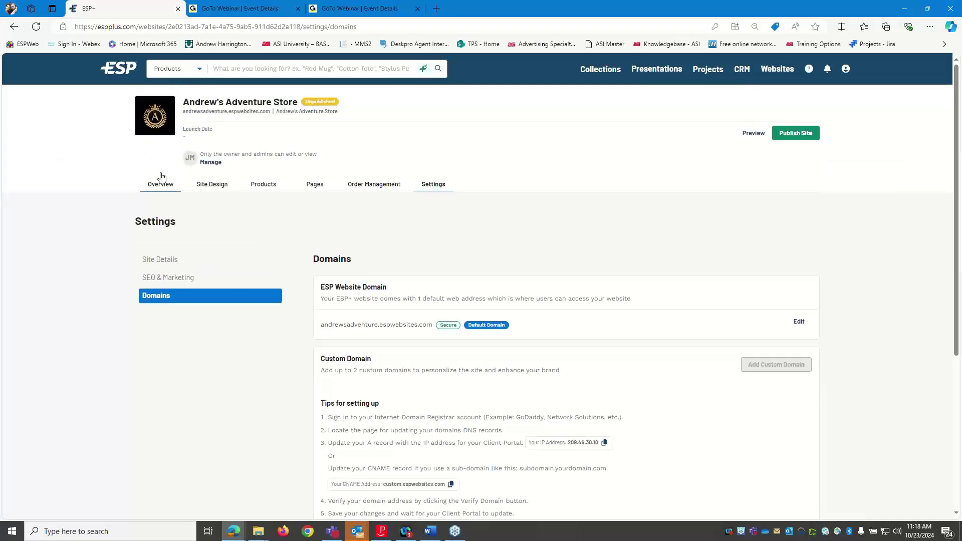
Step: Open the site design and look through the available templates, including the preview and selection options for Vibes
{"action": "left_click", "coordinate": [214, 185]}
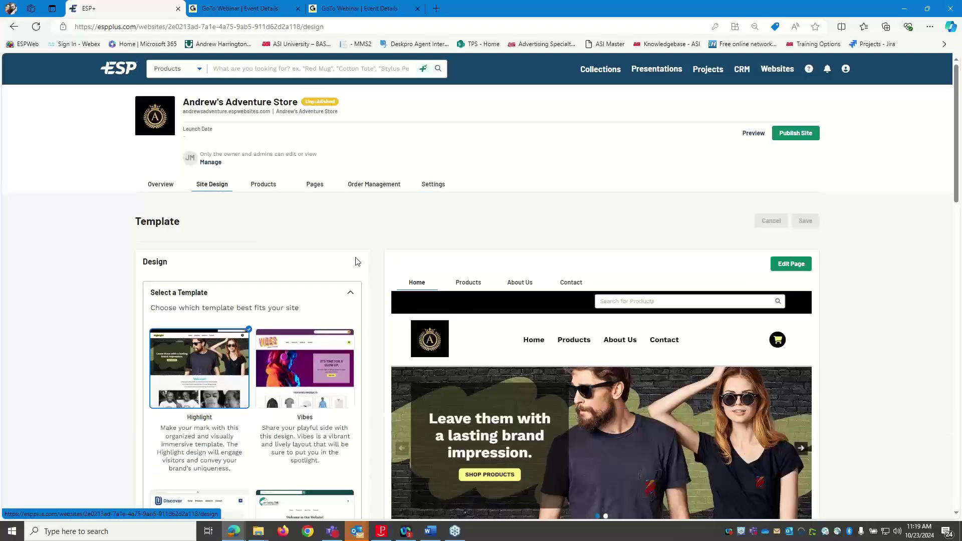
{"action": "scroll", "coordinate": [357, 260], "scroll_direction": "down", "scroll_amount": 2}
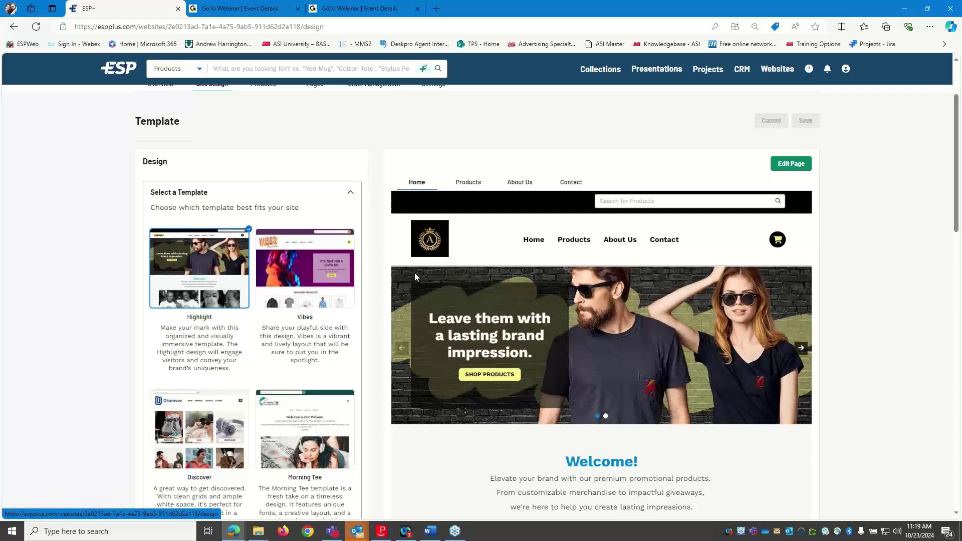
{"action": "scroll", "coordinate": [361, 396], "scroll_direction": "down", "scroll_amount": 5}
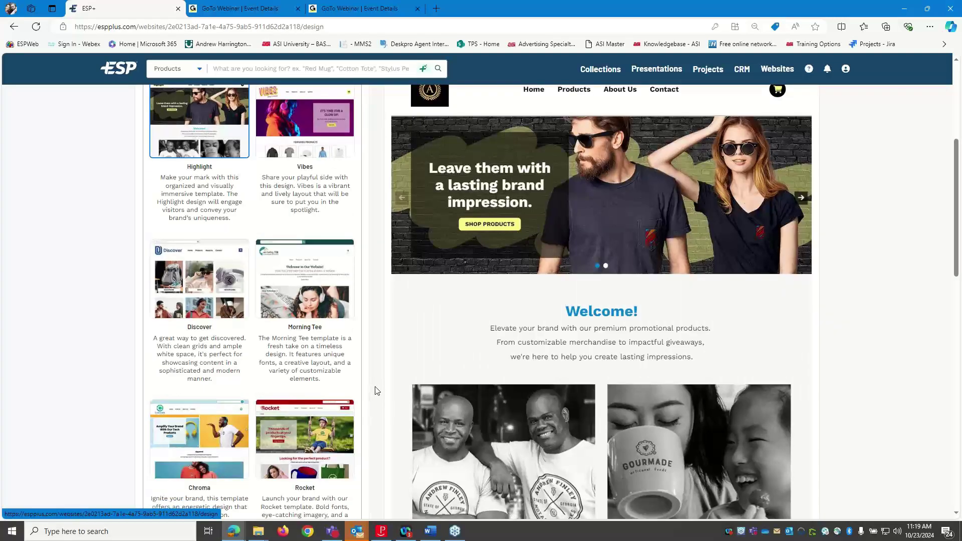
{"action": "scroll", "coordinate": [376, 391], "scroll_direction": "down", "scroll_amount": 2}
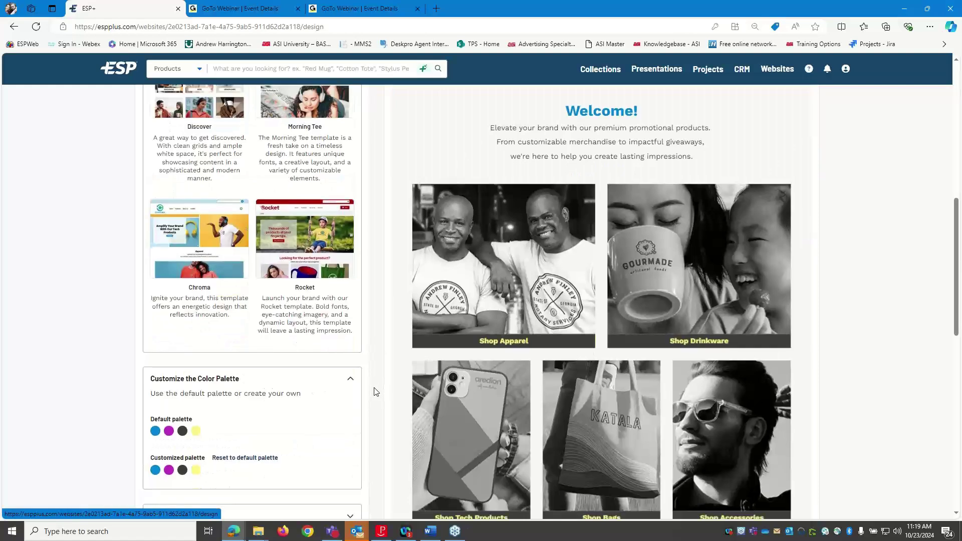
{"action": "scroll", "coordinate": [376, 392], "scroll_direction": "up", "scroll_amount": 7}
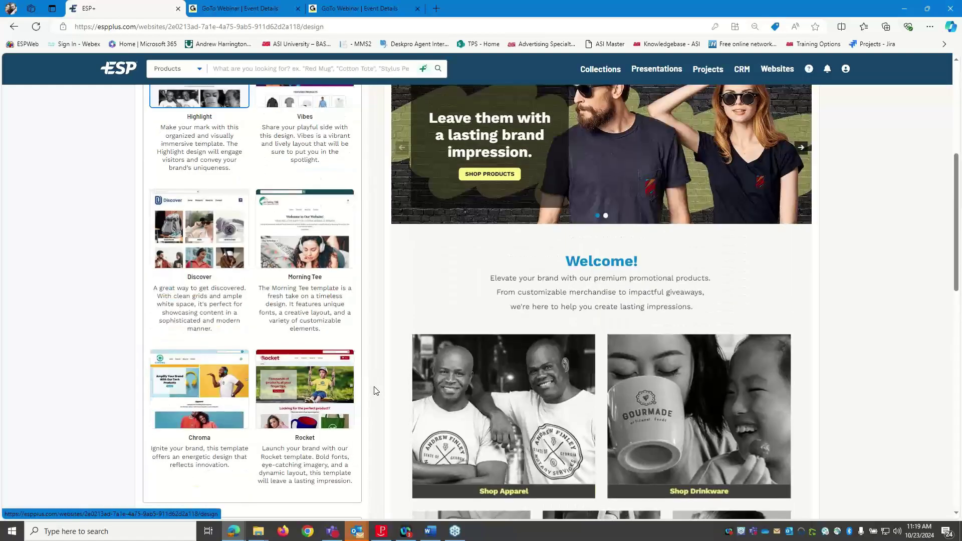
{"action": "scroll", "coordinate": [236, 241], "scroll_direction": "down", "scroll_amount": 2}
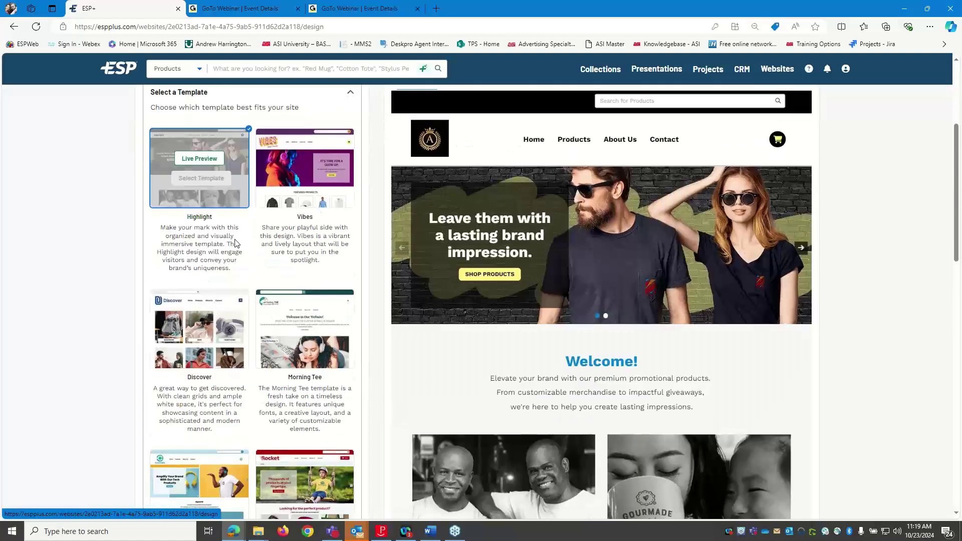
{"action": "mouse_move", "coordinate": [283, 176]}
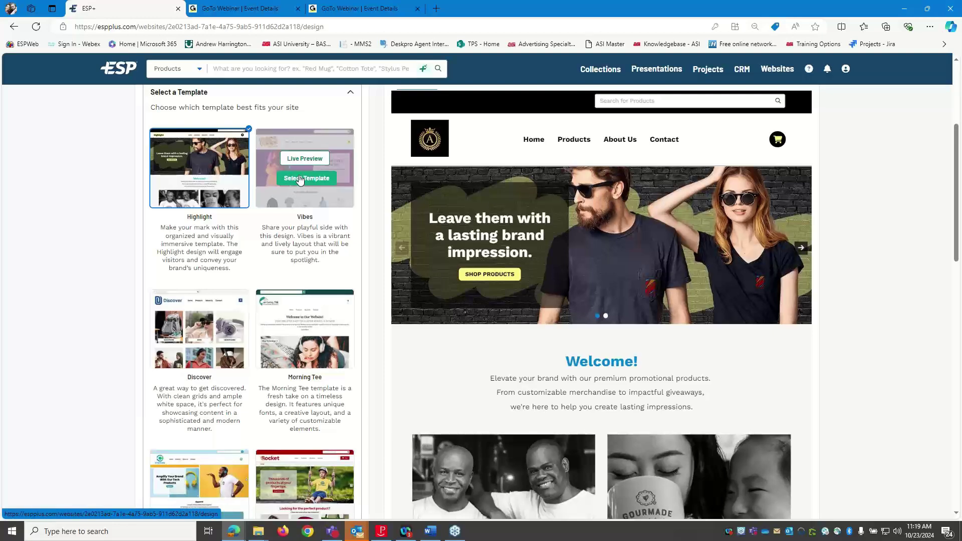
Step: Review the color palette and CSS customization sections and the home page preview with its banner and product category images
{"action": "scroll", "coordinate": [300, 185], "scroll_direction": "down", "scroll_amount": 6}
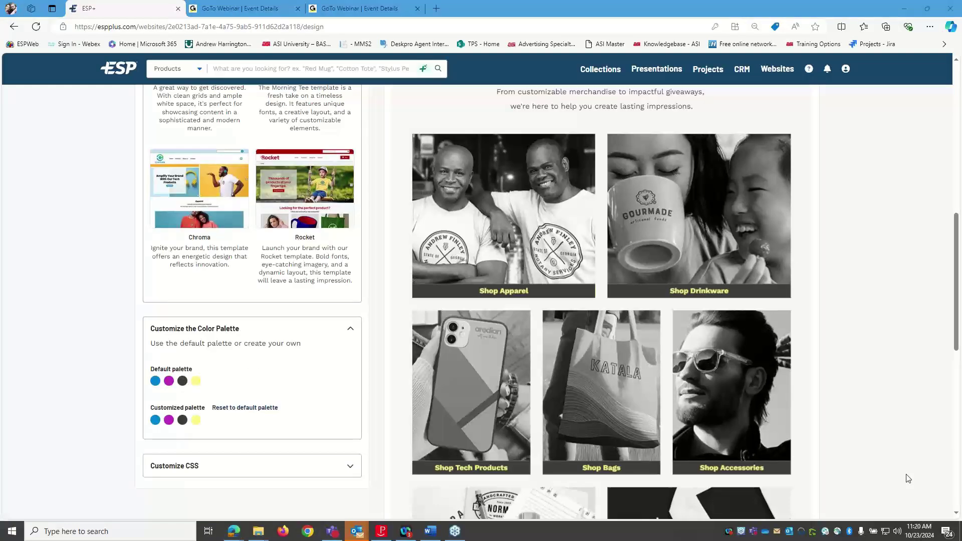
{"action": "scroll", "coordinate": [786, 387], "scroll_direction": "up", "scroll_amount": 6}
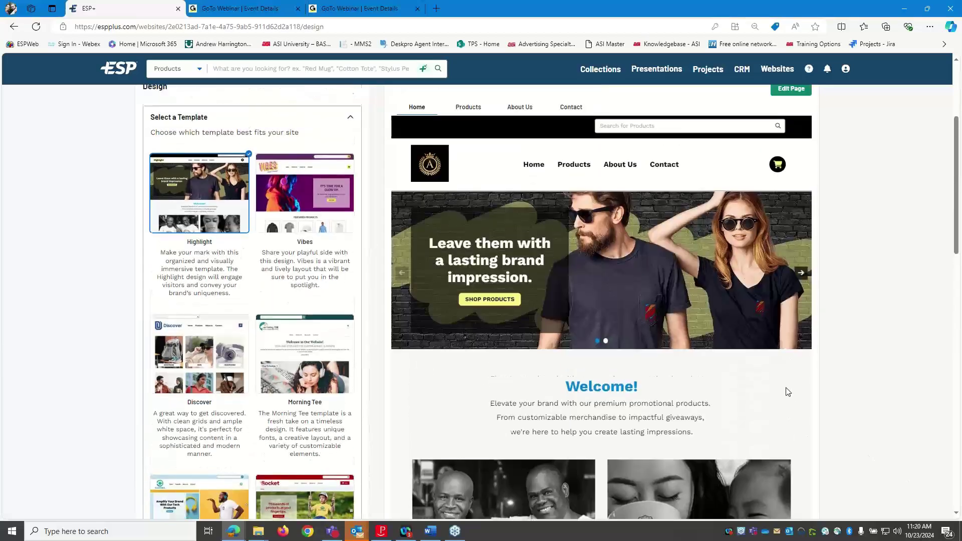
{"action": "scroll", "coordinate": [786, 387], "scroll_direction": "down", "scroll_amount": 4}
{"action": "scroll", "coordinate": [774, 382], "scroll_direction": "up", "scroll_amount": 2}
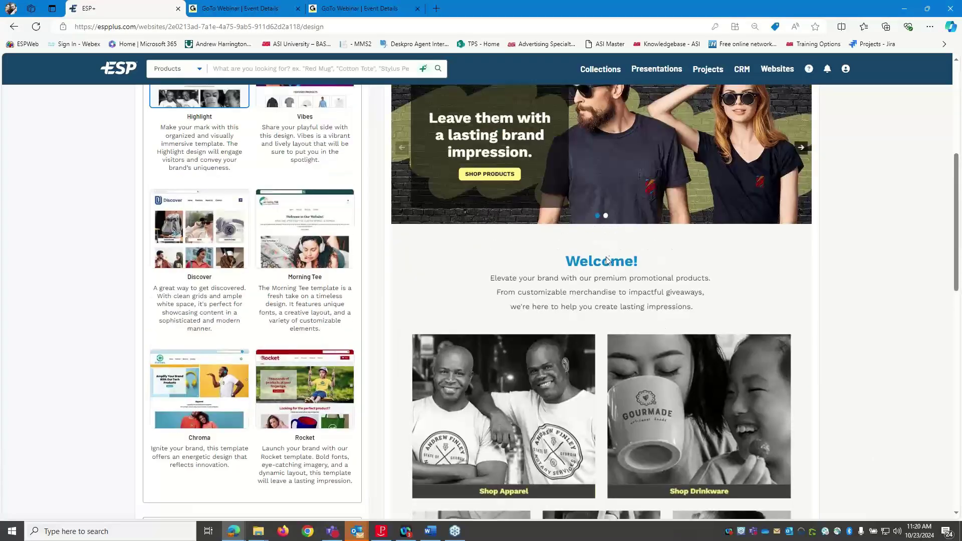
{"action": "scroll", "coordinate": [599, 246], "scroll_direction": "up", "scroll_amount": 2}
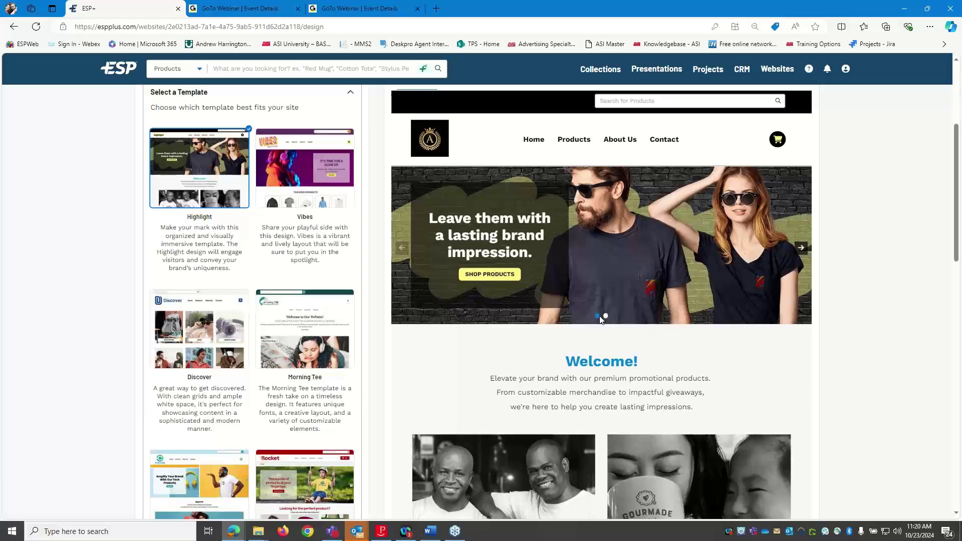
{"action": "scroll", "coordinate": [600, 320], "scroll_direction": "down", "scroll_amount": 10}
{"action": "scroll", "coordinate": [601, 320], "scroll_direction": "up", "scroll_amount": 3}
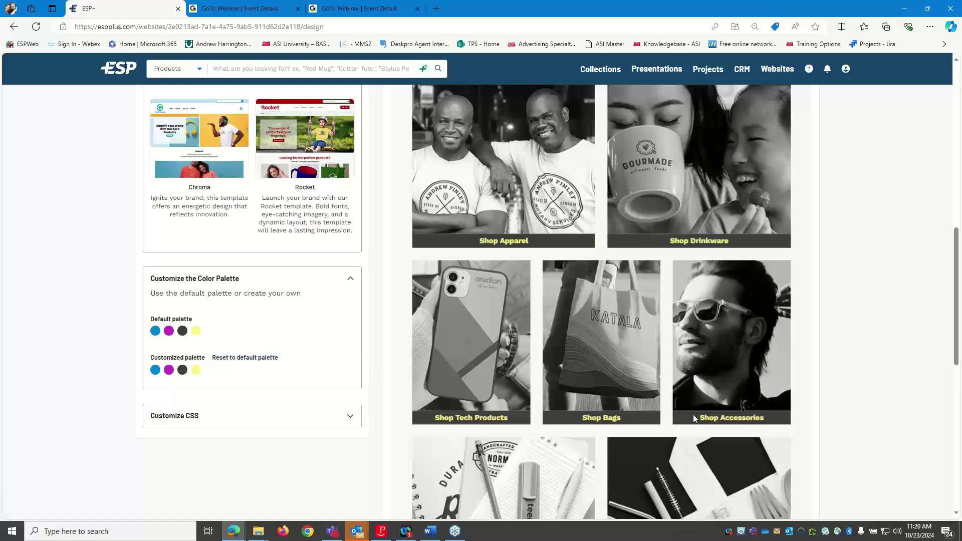
Step: Change the yellow swatch of the customized color palette to green, #2fab36
{"action": "scroll", "coordinate": [687, 423], "scroll_direction": "down", "scroll_amount": 4}
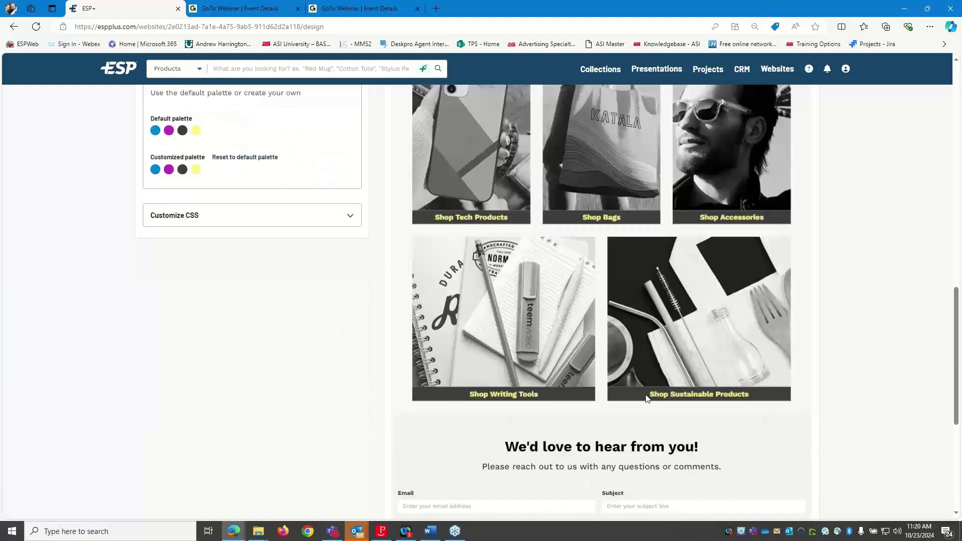
{"action": "scroll", "coordinate": [649, 399], "scroll_direction": "up", "scroll_amount": 2}
{"action": "scroll", "coordinate": [628, 223], "scroll_direction": "up", "scroll_amount": 9}
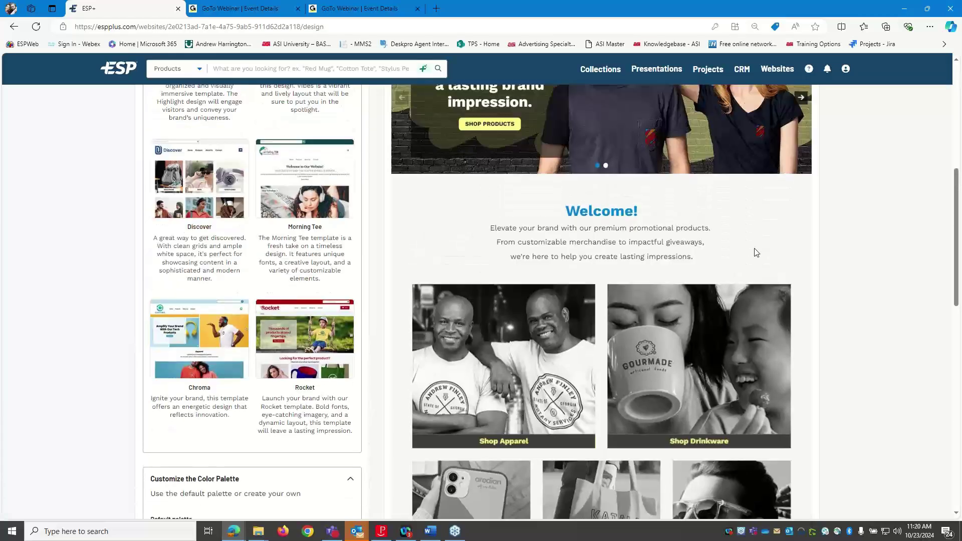
{"action": "scroll", "coordinate": [768, 261], "scroll_direction": "down", "scroll_amount": 7}
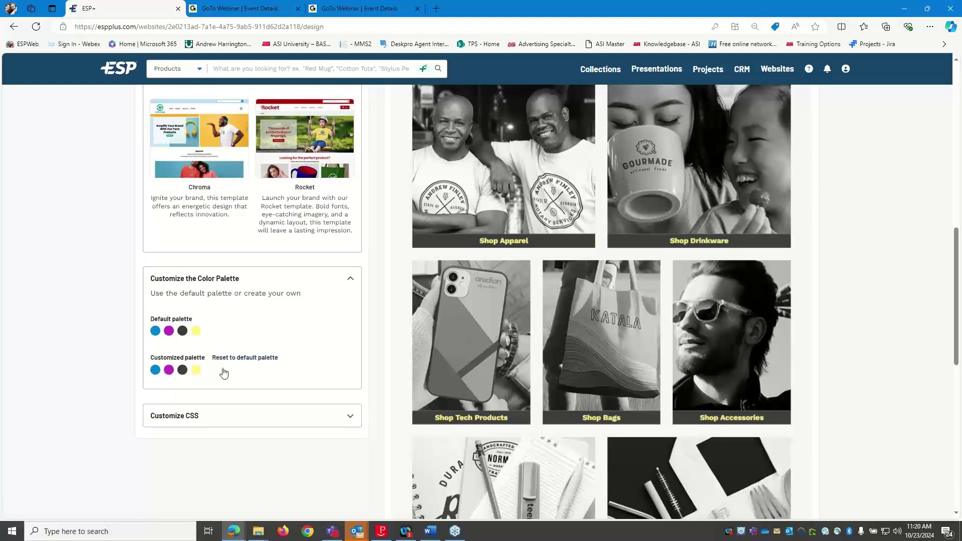
{"action": "scroll", "coordinate": [518, 359], "scroll_direction": "up", "scroll_amount": 3}
{"action": "scroll", "coordinate": [521, 346], "scroll_direction": "down", "scroll_amount": 2}
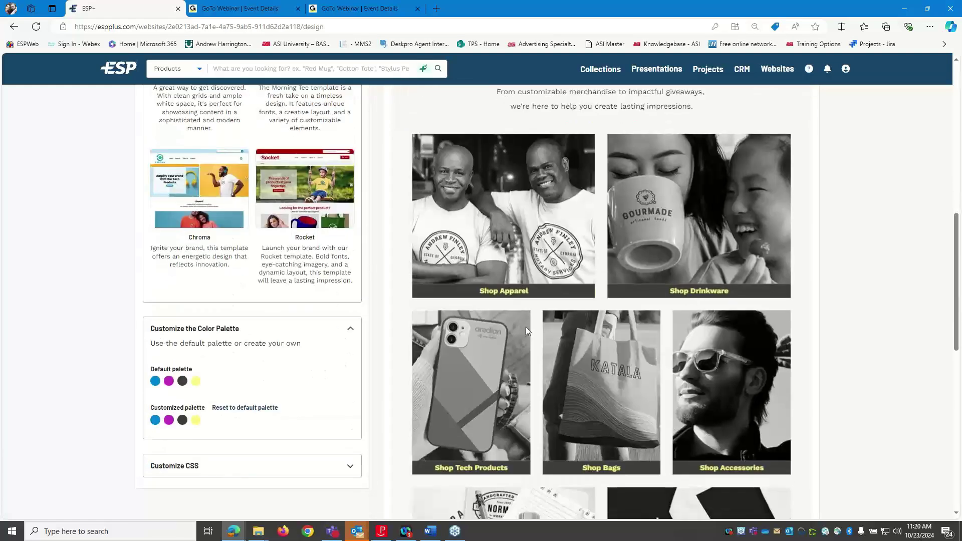
{"action": "left_click", "coordinate": [196, 420]}
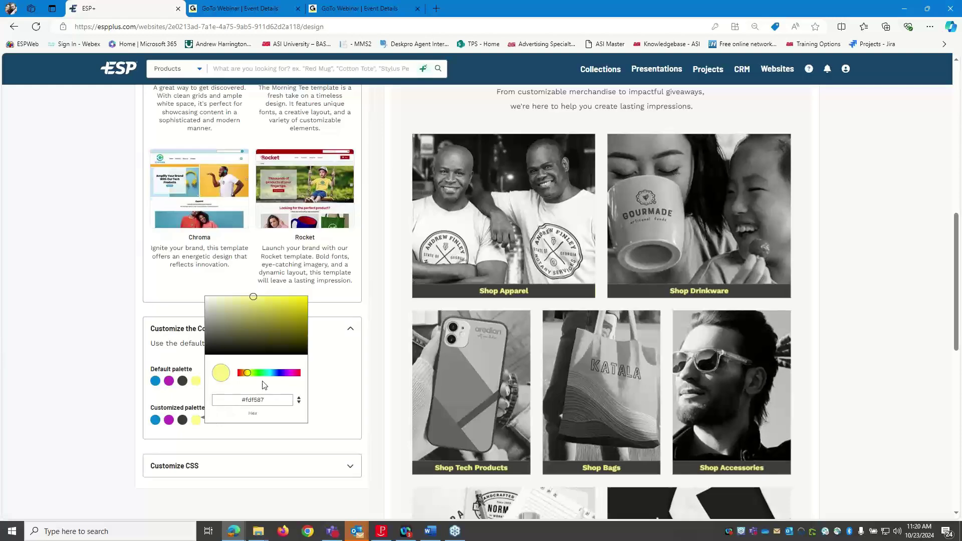
{"action": "mouse_move", "coordinate": [258, 314]}
{"action": "left_mouse_down"}
{"action": "mouse_move", "coordinate": [287, 329]}
{"action": "mouse_move", "coordinate": [289, 308]}
{"action": "mouse_move", "coordinate": [302, 320]}
{"action": "mouse_move", "coordinate": [302, 305]}
{"action": "mouse_move", "coordinate": [230, 310]}
{"action": "mouse_move", "coordinate": [265, 314]}
{"action": "left_mouse_up"}
{"action": "mouse_move", "coordinate": [247, 373]}
{"action": "left_mouse_down"}
{"action": "mouse_move", "coordinate": [291, 377]}
{"action": "mouse_move", "coordinate": [260, 379]}
{"action": "left_mouse_up"}
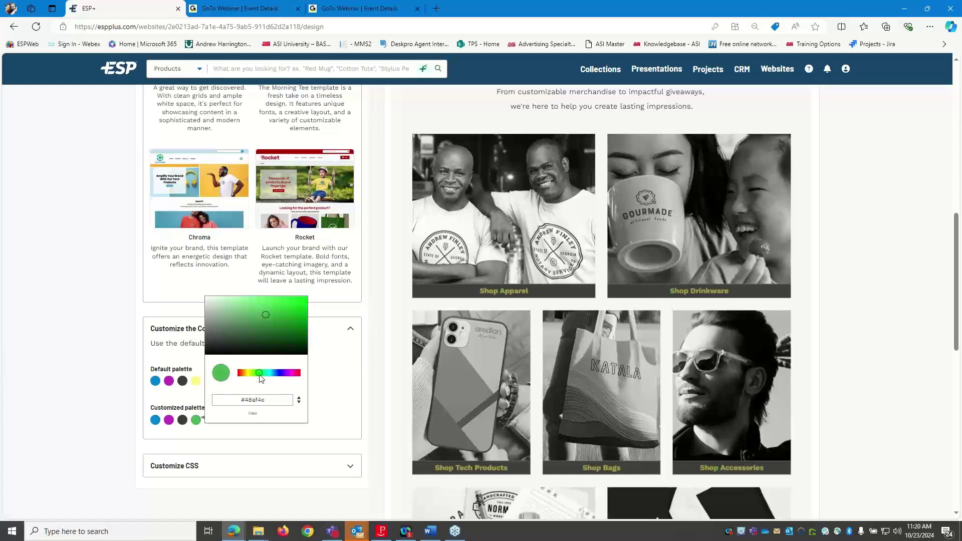
{"action": "mouse_move", "coordinate": [265, 321]}
{"action": "left_mouse_down"}
{"action": "mouse_move", "coordinate": [248, 332]}
{"action": "mouse_move", "coordinate": [252, 340]}
{"action": "mouse_move", "coordinate": [257, 316]}
{"action": "mouse_move", "coordinate": [279, 316]}
{"action": "left_mouse_up"}
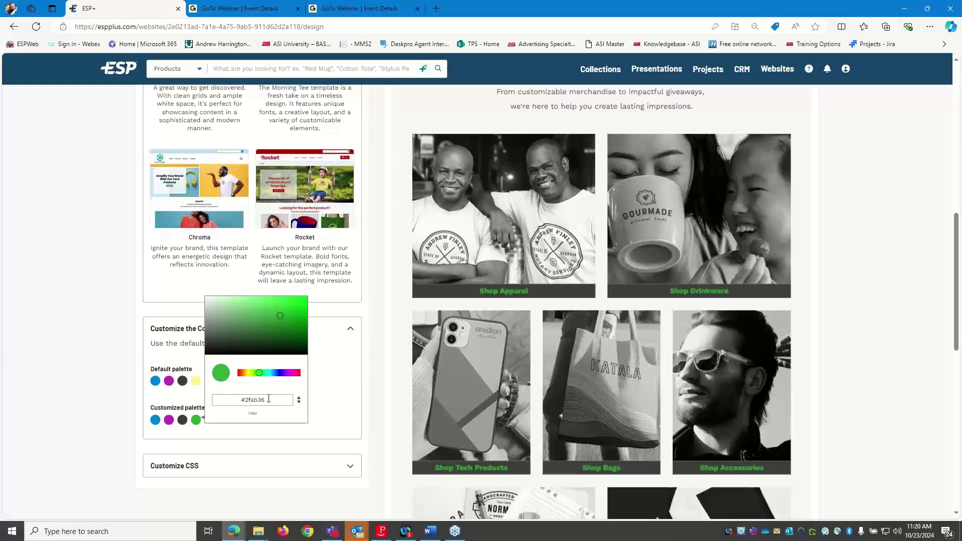
Step: Cycle the swatch's color picker through its available color value formats
{"action": "left_click", "coordinate": [299, 402]}
{"action": "left_click", "coordinate": [299, 403]}
{"action": "left_click", "coordinate": [300, 402]}
{"action": "left_click", "coordinate": [299, 403]}
{"action": "left_click", "coordinate": [300, 402]}
{"action": "left_click", "coordinate": [300, 403]}
{"action": "left_click", "coordinate": [300, 403]}
{"action": "left_click", "coordinate": [300, 402]}
{"action": "left_click", "coordinate": [299, 402]}
{"action": "left_click", "coordinate": [300, 403]}
{"action": "left_click", "coordinate": [299, 403]}
{"action": "left_click", "coordinate": [299, 402]}
Step: Set the fourth swatch of the customized palette to a bright orange-red and close its color picker
{"action": "left_click_drag", "start_coordinate": [285, 325], "coordinate": [305, 303]}
{"action": "mouse_move", "coordinate": [258, 373]}
{"action": "left_mouse_down"}
{"action": "mouse_move", "coordinate": [295, 379]}
{"action": "mouse_move", "coordinate": [242, 382]}
{"action": "left_mouse_up"}
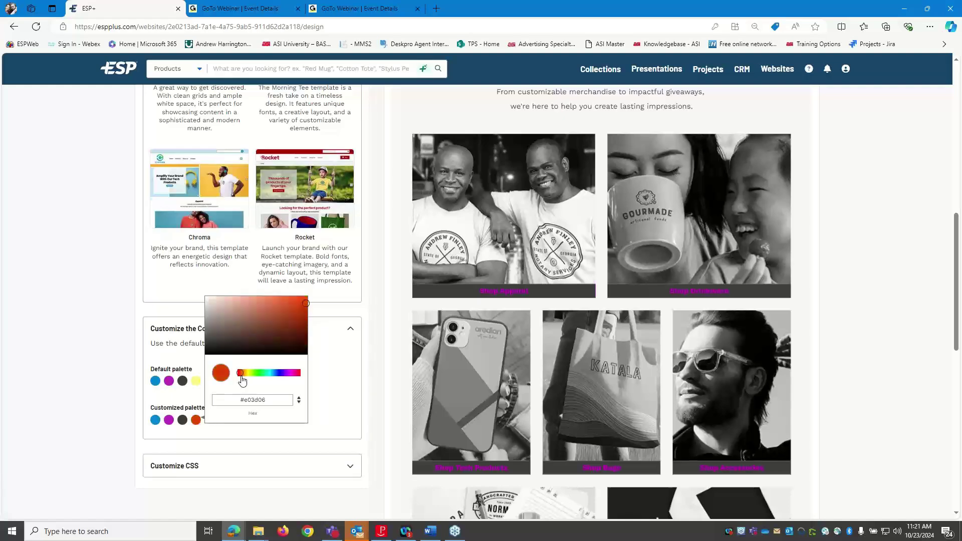
{"action": "left_click", "coordinate": [302, 302]}
{"action": "left_click", "coordinate": [362, 365]}
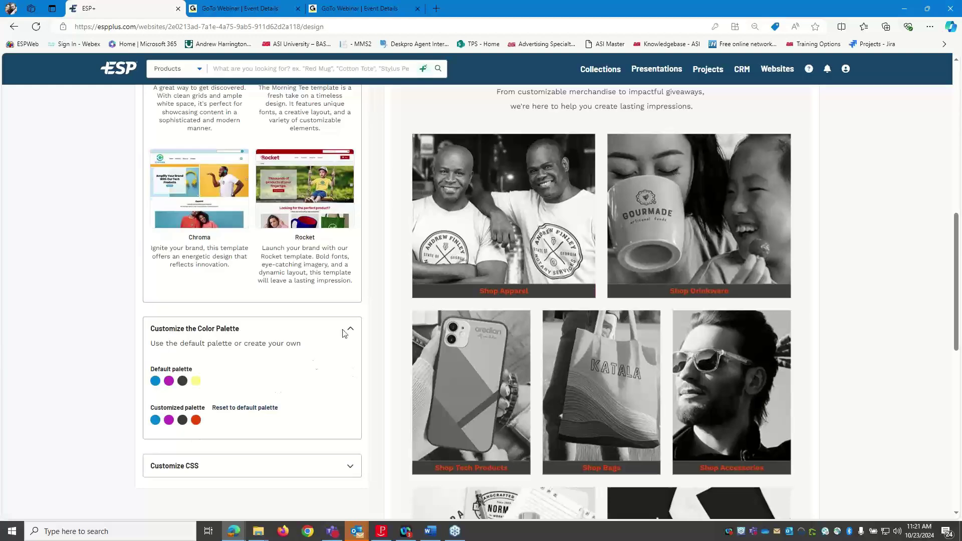
Step: Change the dark gray swatch of the customized palette to a light blue, #a8cedc
{"action": "left_click", "coordinate": [183, 420]}
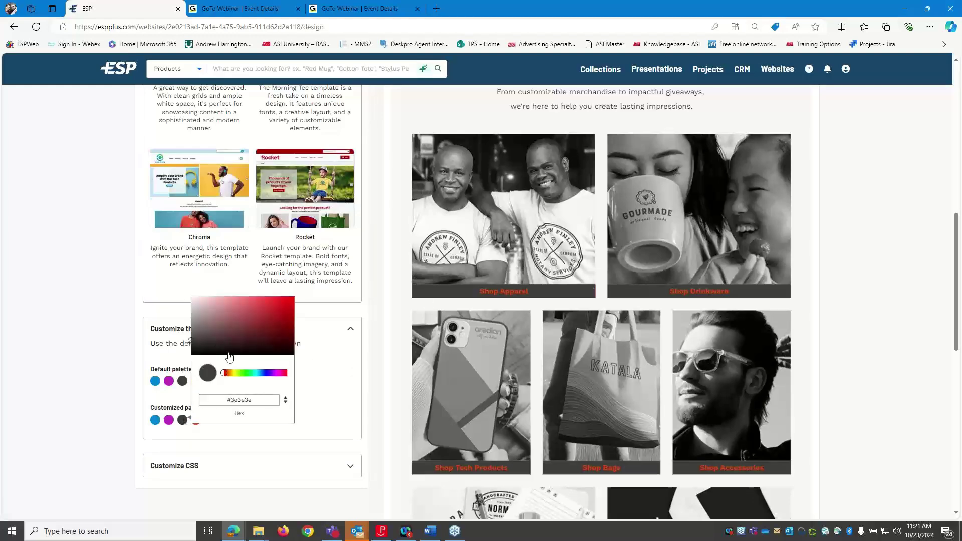
{"action": "left_click", "coordinate": [231, 374]}
{"action": "left_click_drag", "start_coordinate": [231, 377], "coordinate": [258, 375]}
{"action": "left_click", "coordinate": [268, 330]}
{"action": "mouse_move", "coordinate": [268, 330]}
{"action": "left_mouse_down"}
{"action": "mouse_move", "coordinate": [290, 305]}
{"action": "mouse_move", "coordinate": [218, 306]}
{"action": "left_mouse_up"}
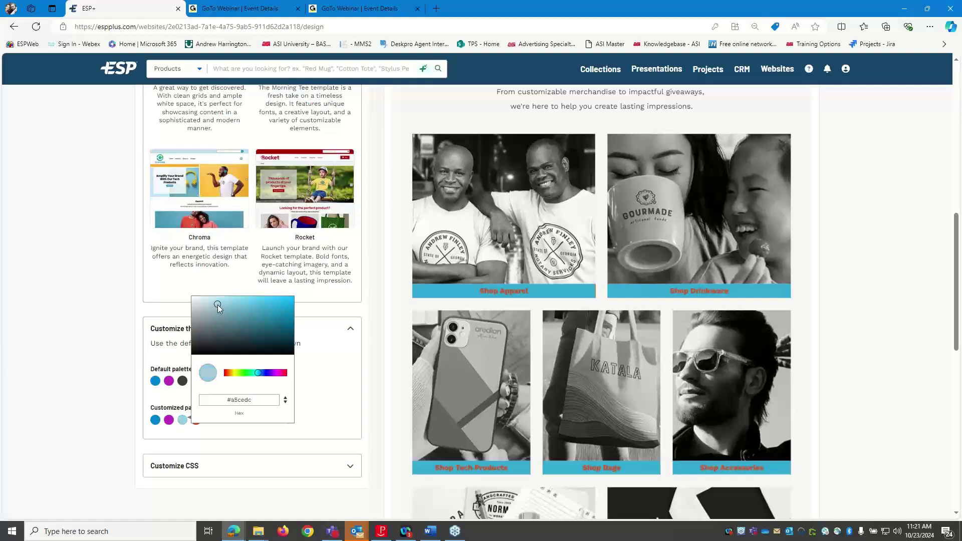
{"action": "left_click", "coordinate": [342, 394]}
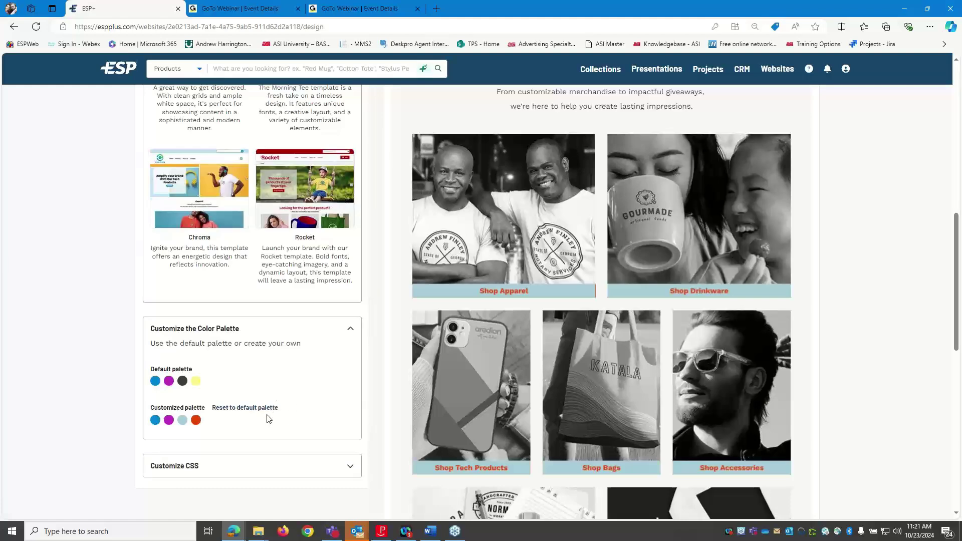
Step: Check the recolored banner and category tiles in the home page preview, and save the site design changes
{"action": "scroll", "coordinate": [368, 420], "scroll_direction": "down", "scroll_amount": 3}
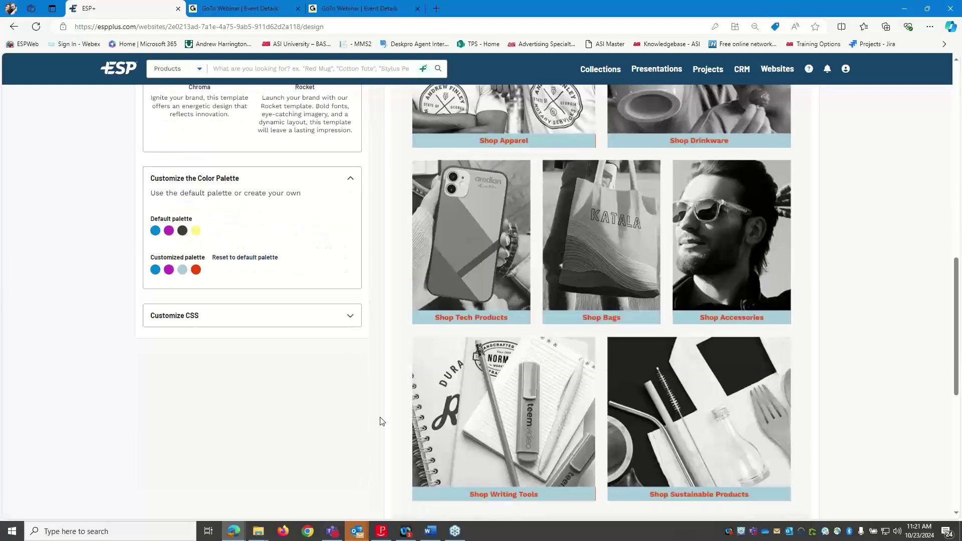
{"action": "scroll", "coordinate": [379, 420], "scroll_direction": "up", "scroll_amount": 5}
{"action": "scroll", "coordinate": [377, 418], "scroll_direction": "down", "scroll_amount": 4}
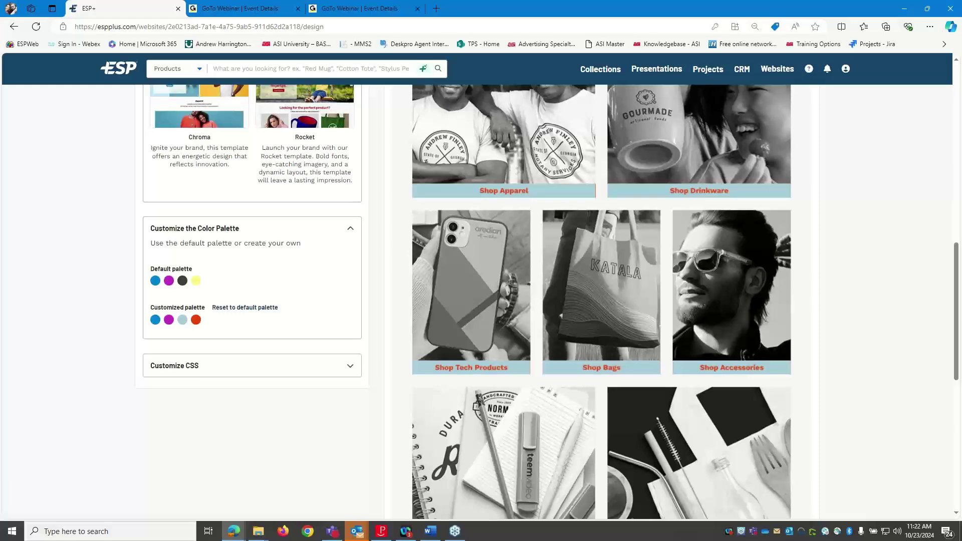
{"action": "scroll", "coordinate": [395, 281], "scroll_direction": "up", "scroll_amount": 10}
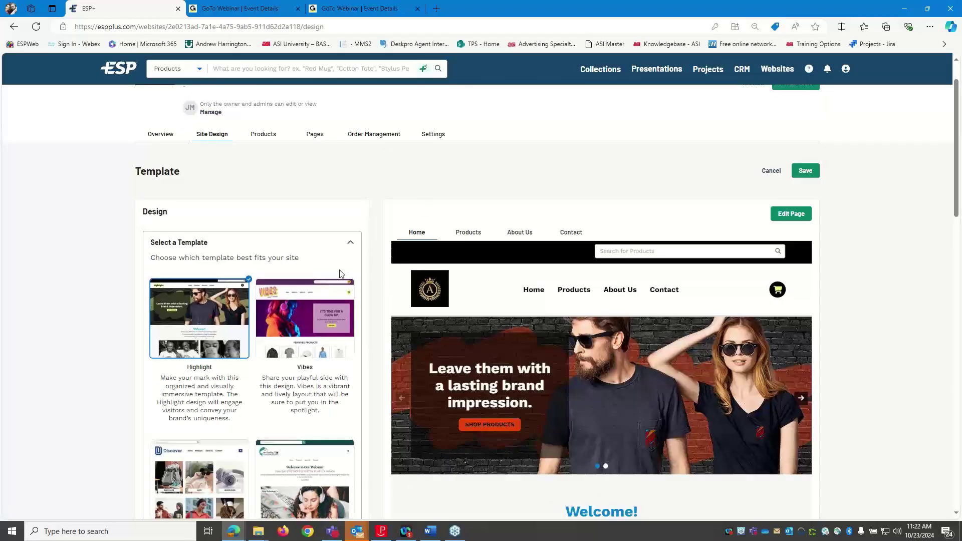
{"action": "scroll", "coordinate": [784, 387], "scroll_direction": "down", "scroll_amount": 4}
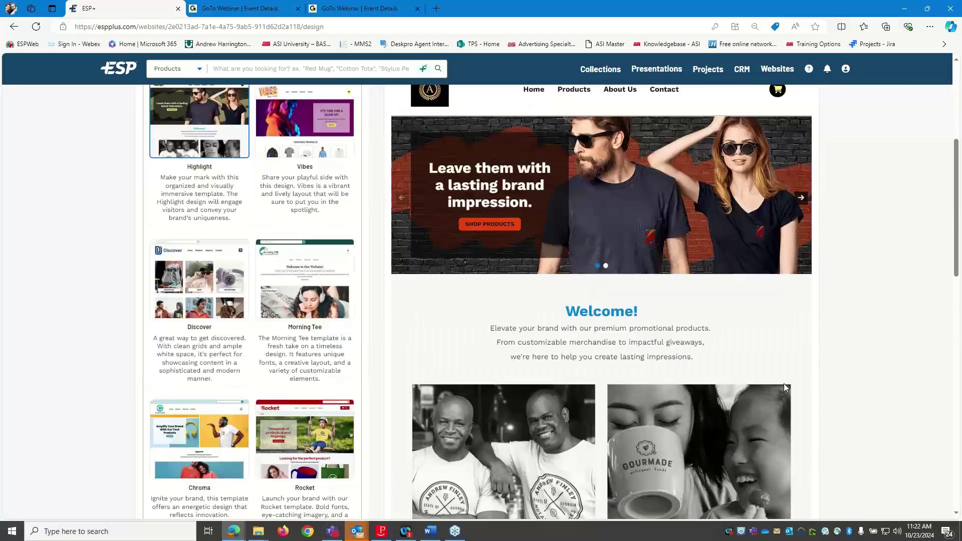
{"action": "scroll", "coordinate": [784, 386], "scroll_direction": "down", "scroll_amount": 6}
{"action": "scroll", "coordinate": [720, 263], "scroll_direction": "up", "scroll_amount": 10}
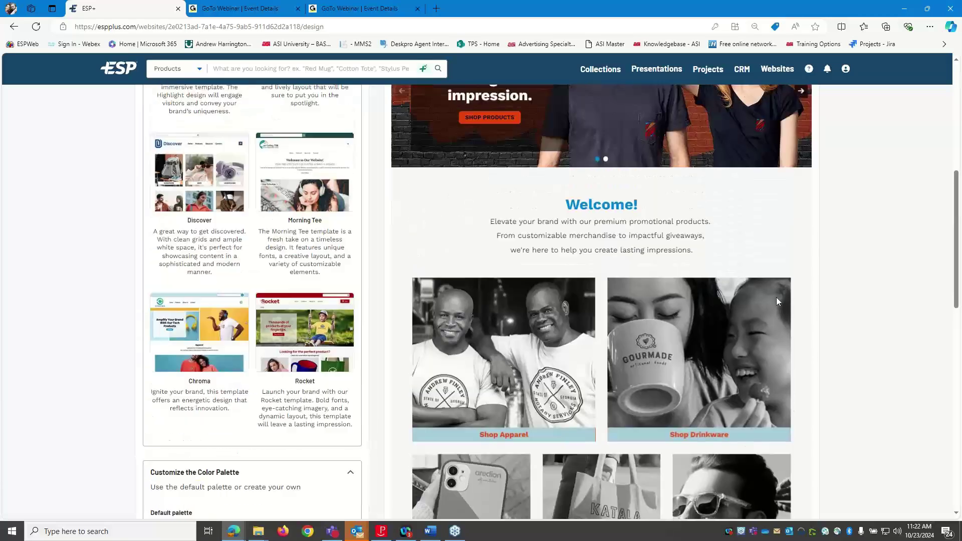
{"action": "left_click", "coordinate": [805, 171]}
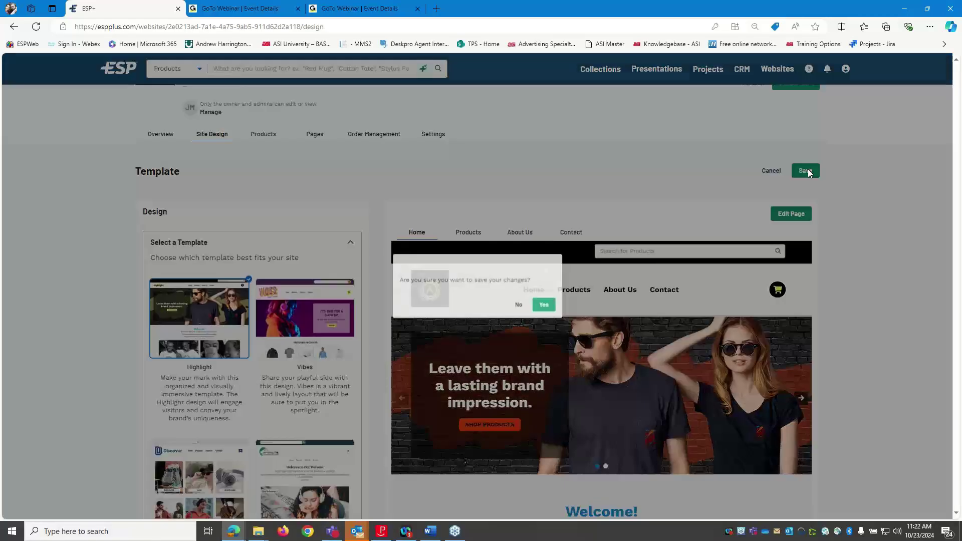
{"action": "left_click", "coordinate": [546, 307]}
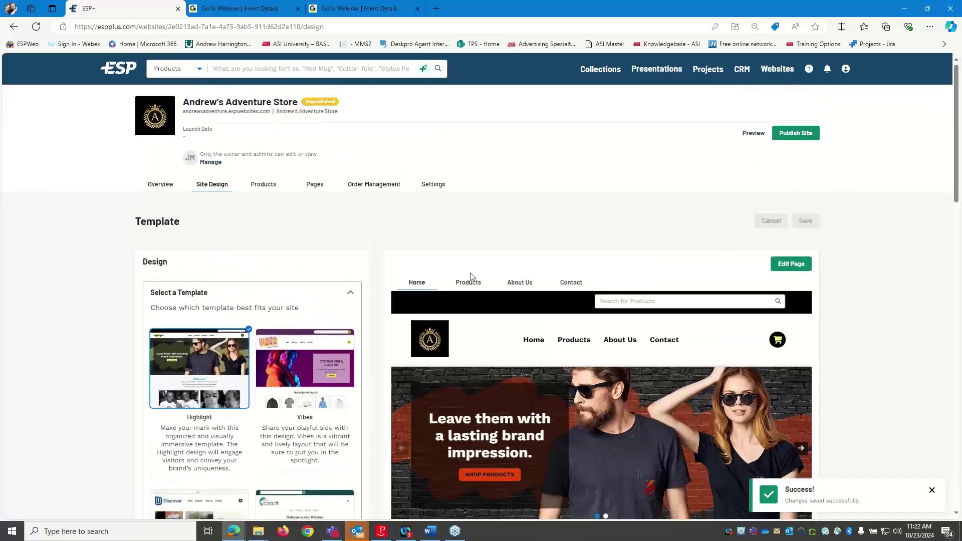
Step: Open the management of the site's pages and navigation
{"action": "scroll", "coordinate": [620, 244], "scroll_direction": "down", "scroll_amount": 1}
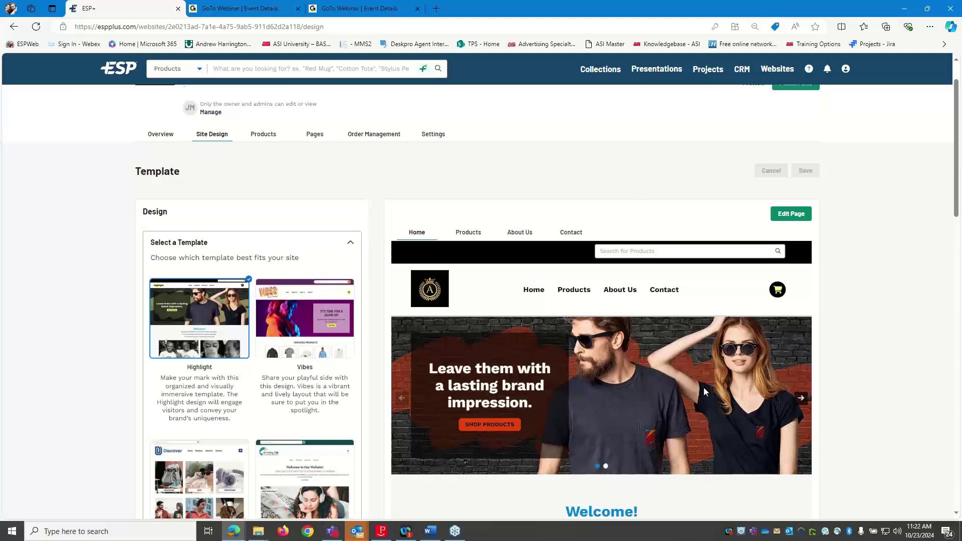
{"action": "scroll", "coordinate": [735, 146], "scroll_direction": "up", "scroll_amount": 1}
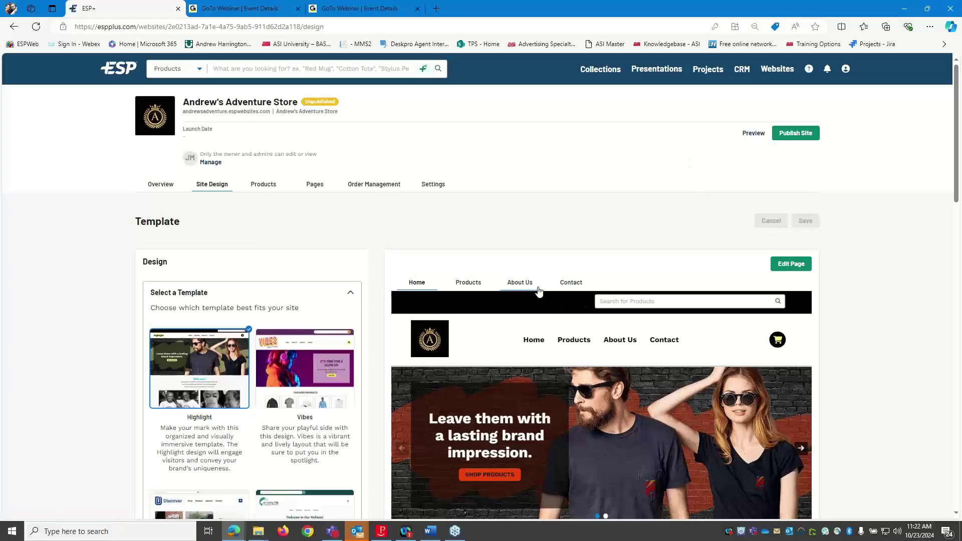
{"action": "left_click", "coordinate": [314, 190]}
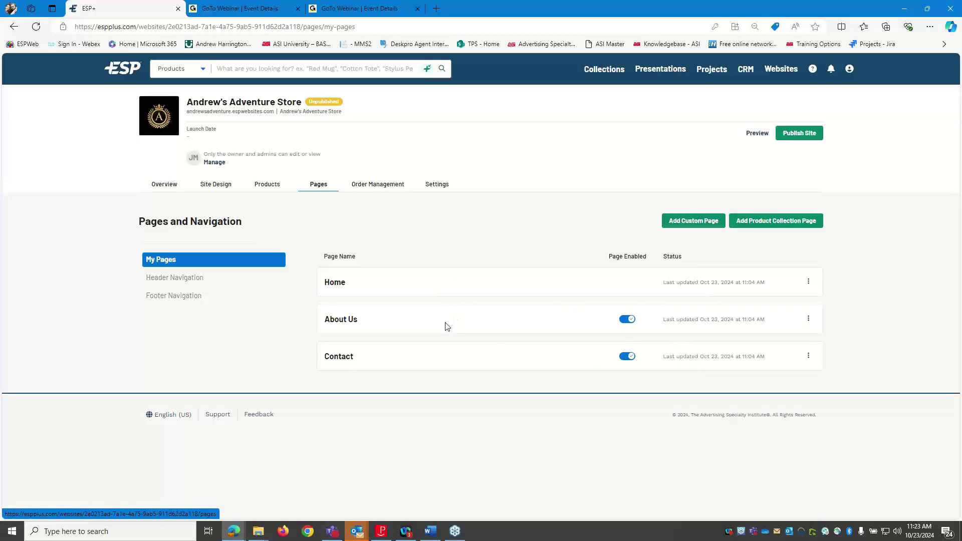
Step: Disable and re-enable the About Us page, and look at its last-updated status and its edit and delete options
{"action": "left_click", "coordinate": [626, 320]}
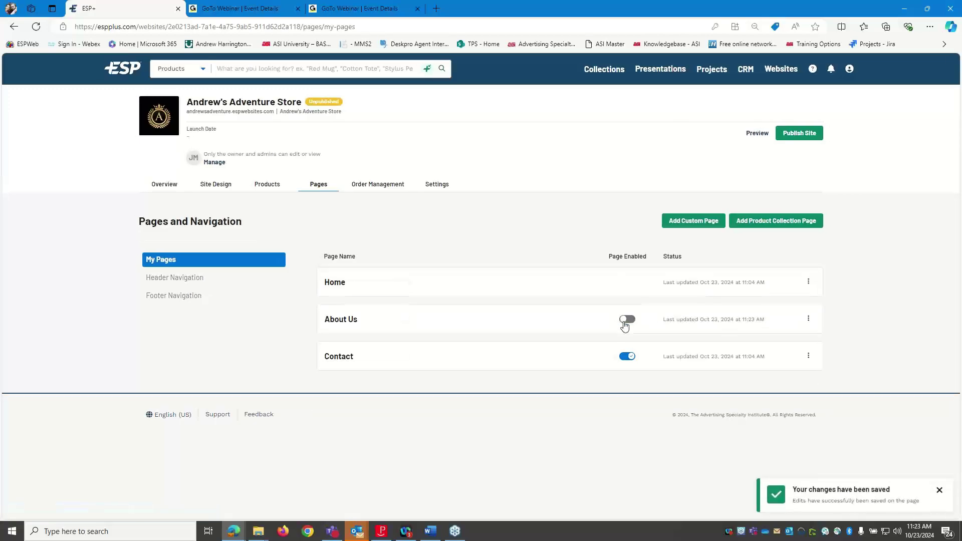
{"action": "left_click", "coordinate": [629, 324]}
{"action": "left_click_drag", "start_coordinate": [663, 320], "coordinate": [766, 326]}
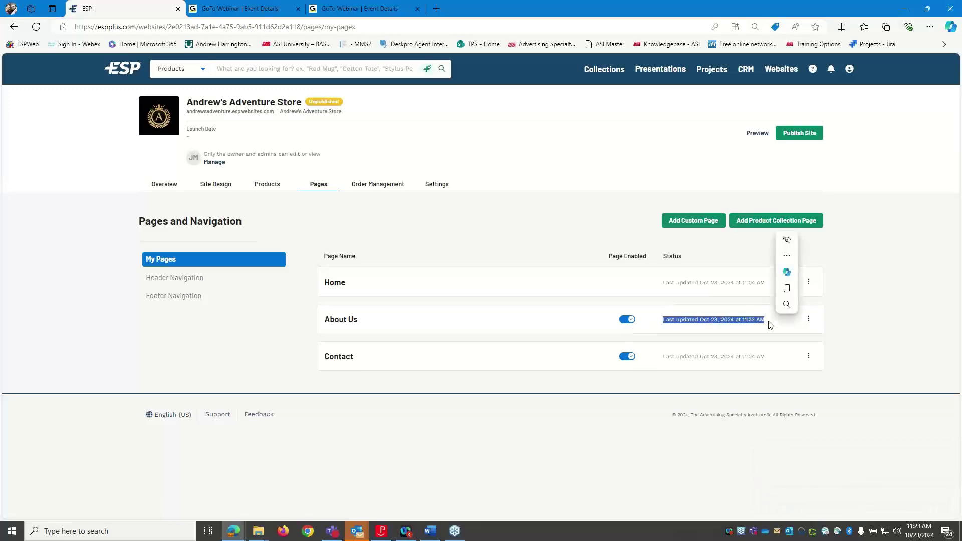
{"action": "left_click", "coordinate": [766, 329]}
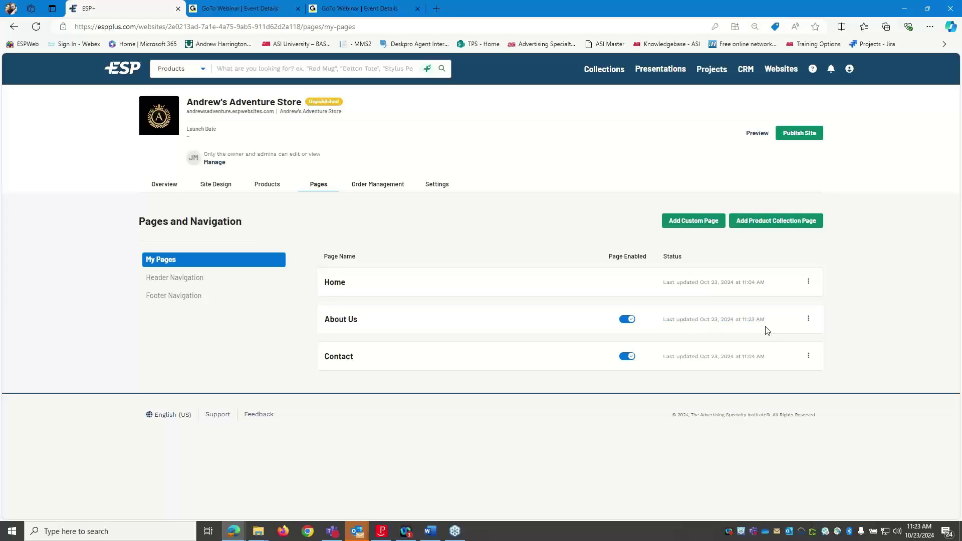
{"action": "left_click", "coordinate": [808, 321]}
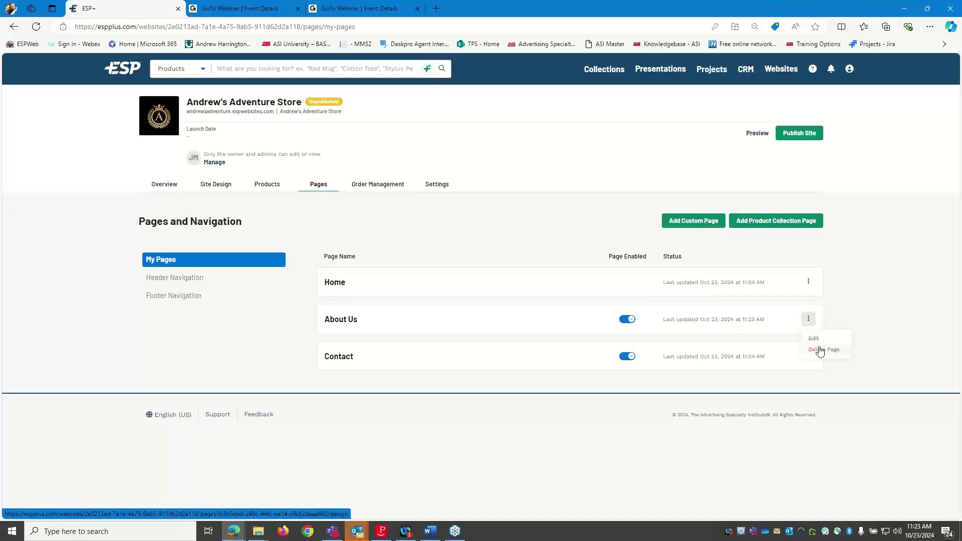
{"action": "left_click", "coordinate": [852, 300]}
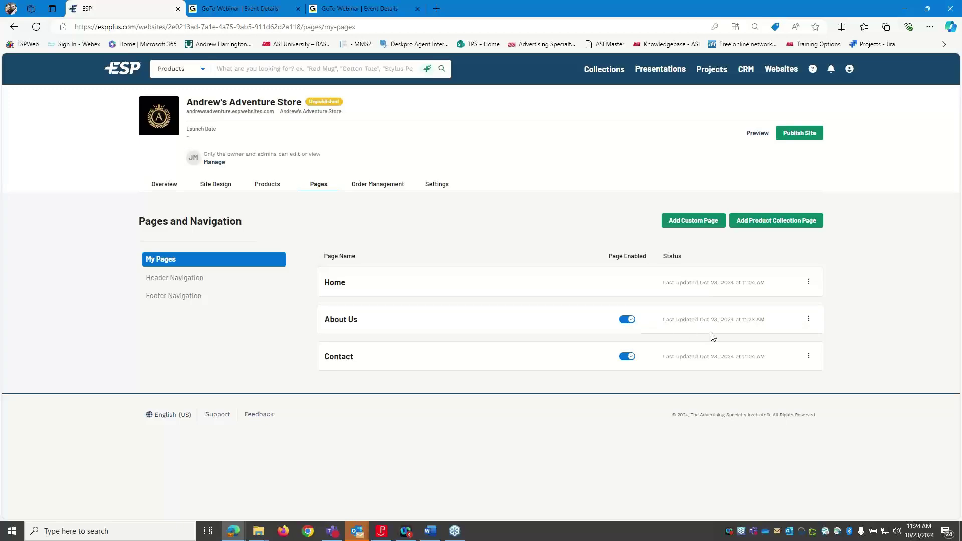
Step: Add a custom page named "Camping Gear" with its automatically filled slug
{"action": "left_click", "coordinate": [700, 225]}
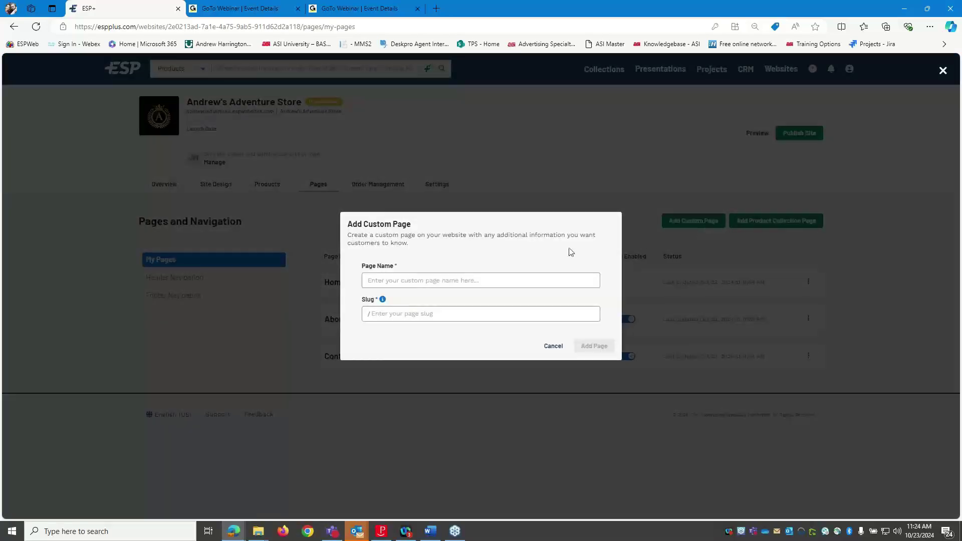
{"action": "left_click", "coordinate": [460, 283]}
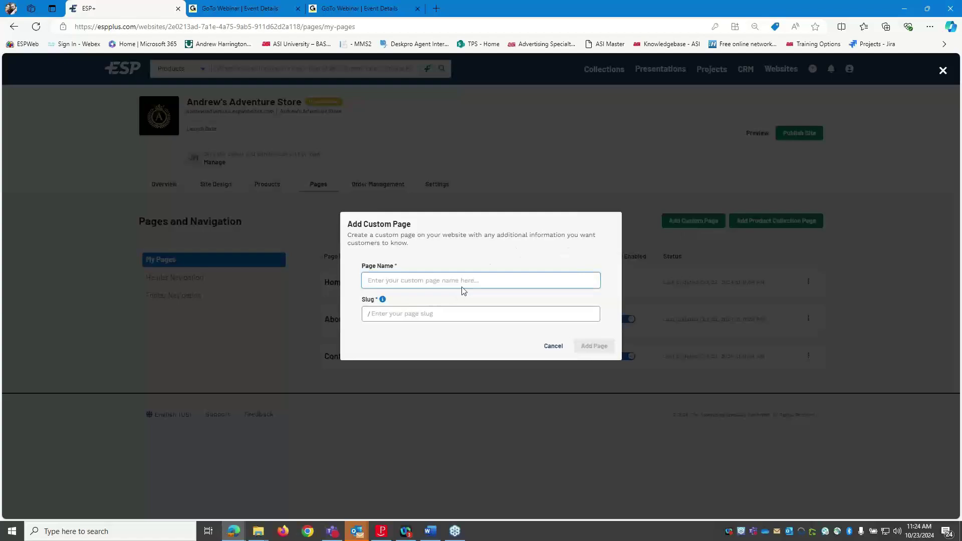
{"action": "type", "text": "Camp"}
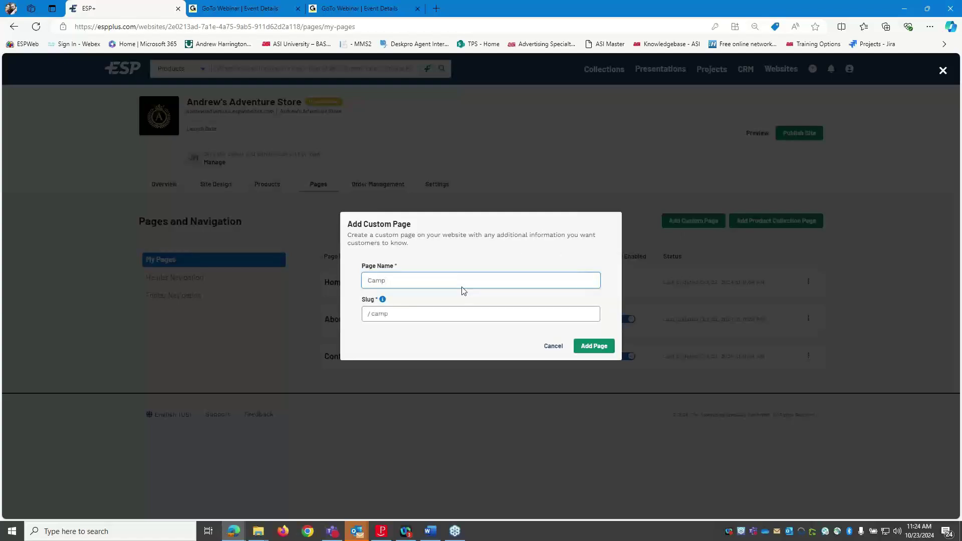
{"action": "type", "text": "ing Gear"}
{"action": "left_click", "coordinate": [589, 347]}
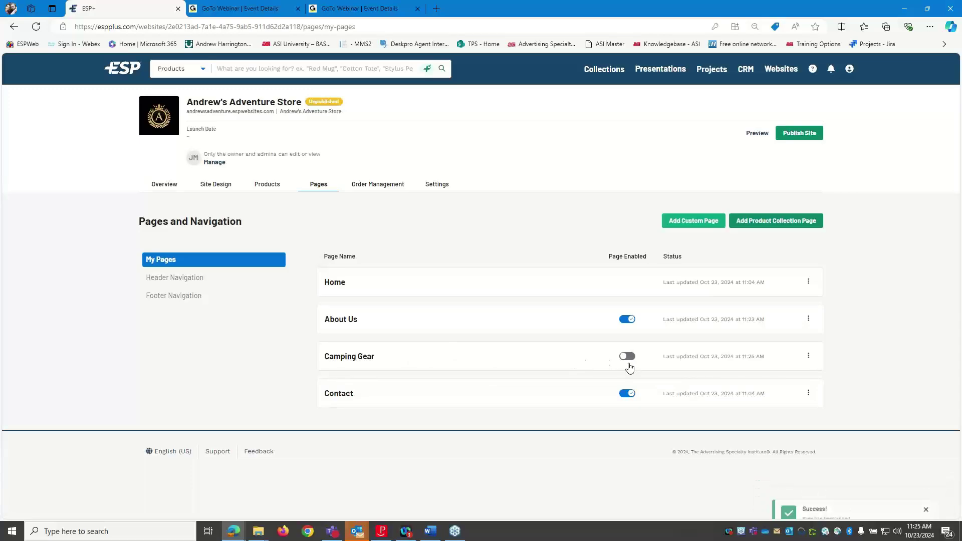
Step: Open the Camping Gear page for editing and add a Banners element to it
{"action": "left_click", "coordinate": [808, 356]}
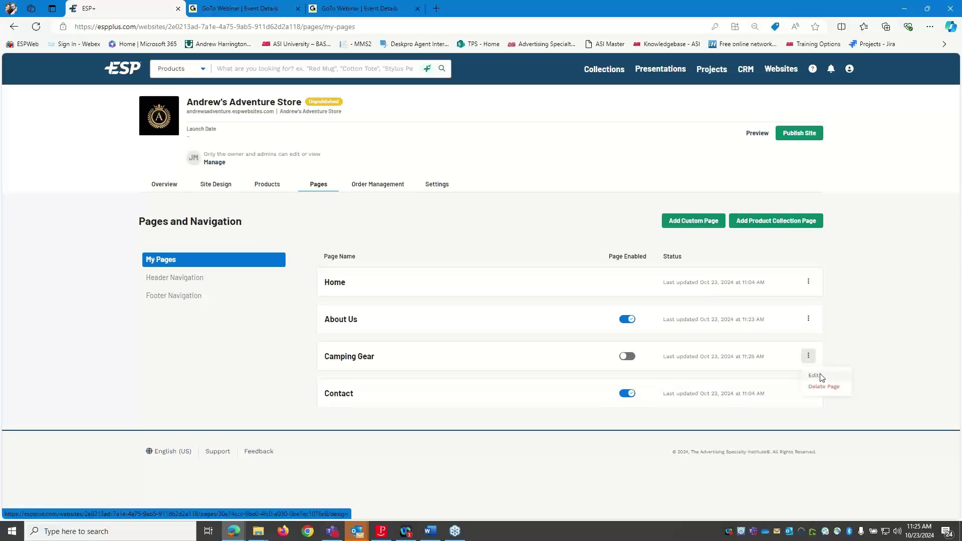
{"action": "left_click", "coordinate": [817, 377]}
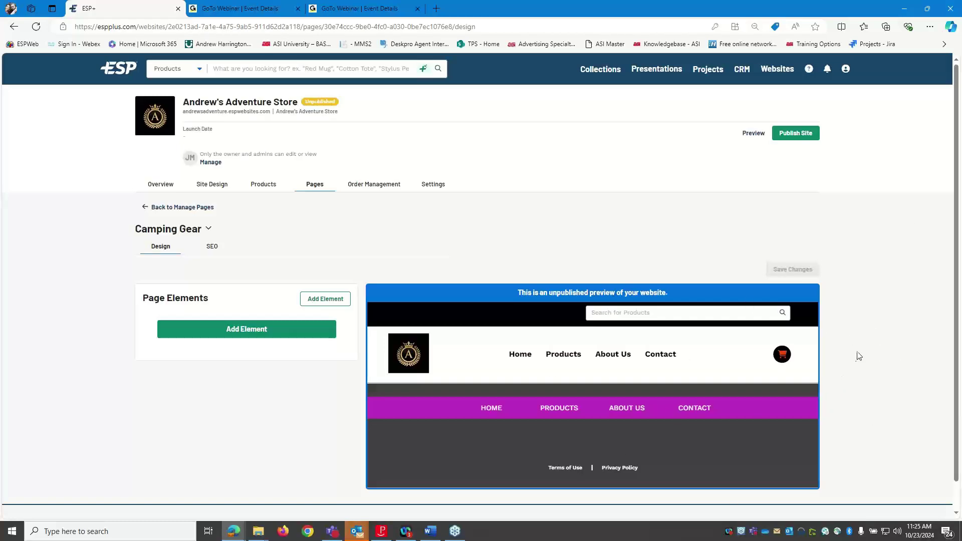
{"action": "scroll", "coordinate": [859, 356], "scroll_direction": "down", "scroll_amount": 1}
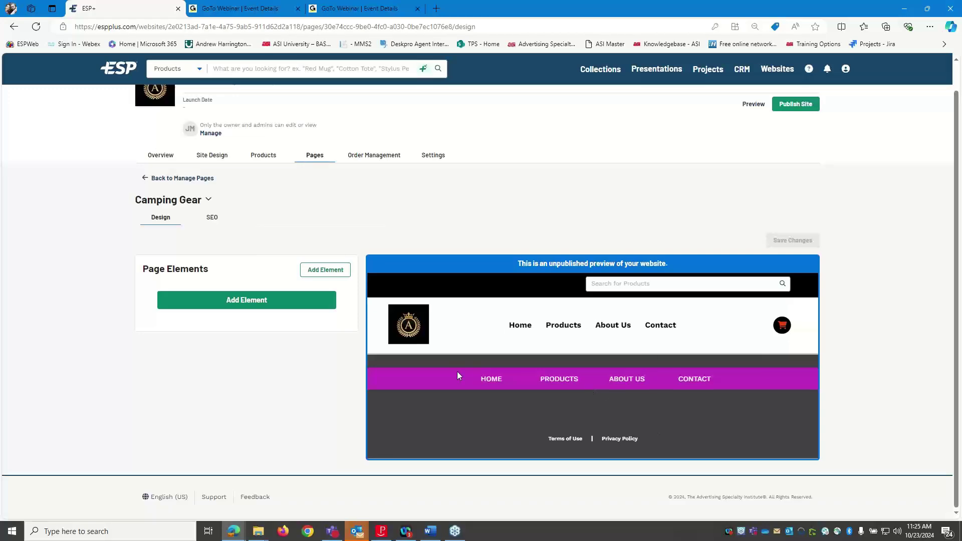
{"action": "left_click", "coordinate": [260, 301]}
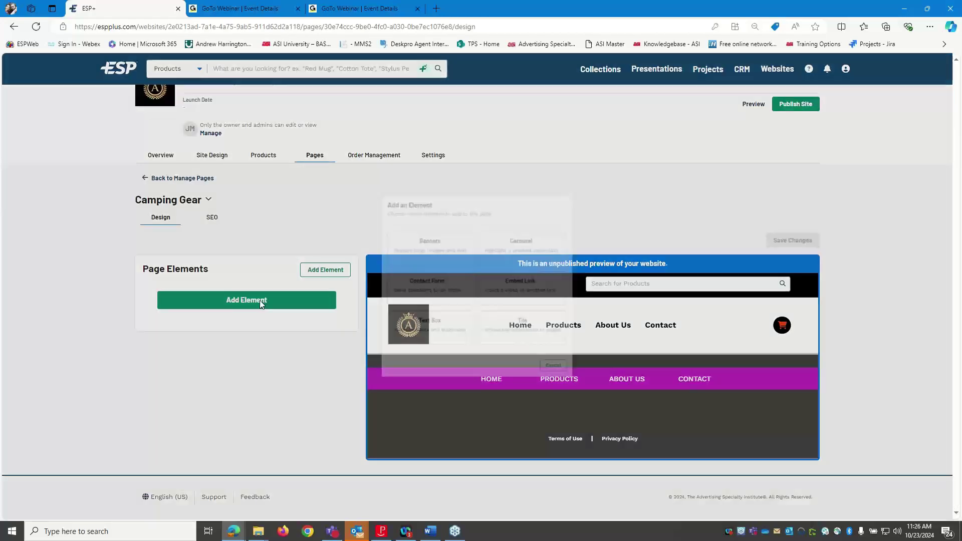
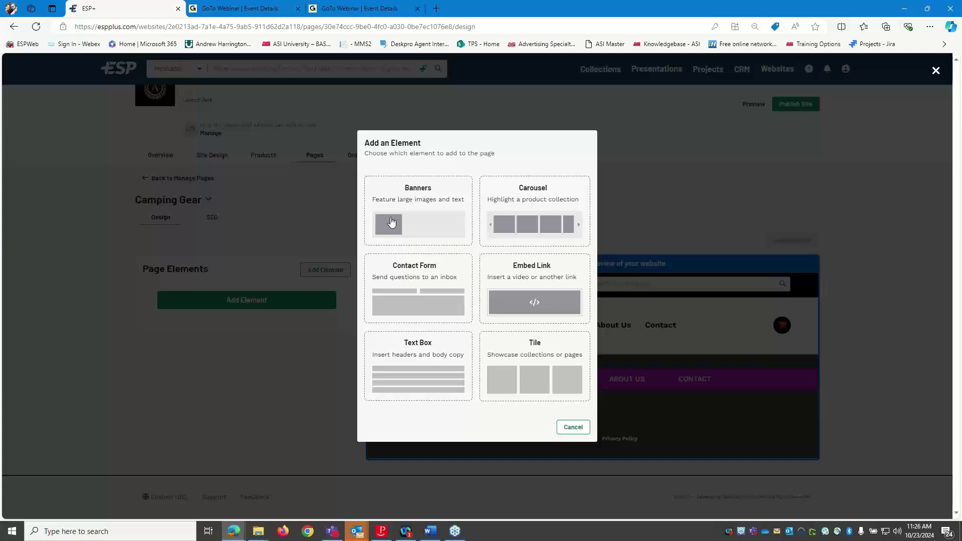
{"action": "left_click", "coordinate": [391, 222]}
Step: Add Carousel, Text Box and Tile elements to the Camping Gear page
{"action": "left_click", "coordinate": [247, 365]}
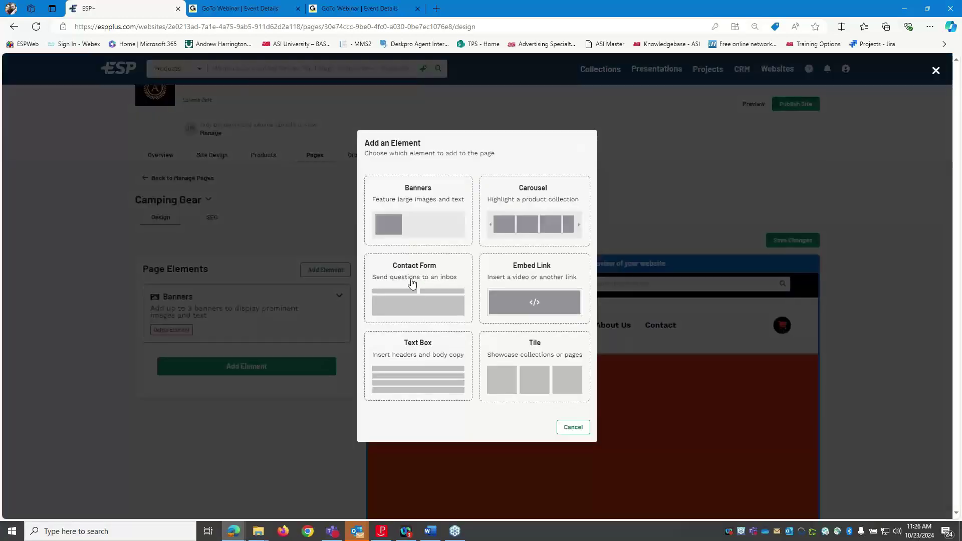
{"action": "left_click", "coordinate": [520, 215]}
{"action": "left_click", "coordinate": [208, 435]}
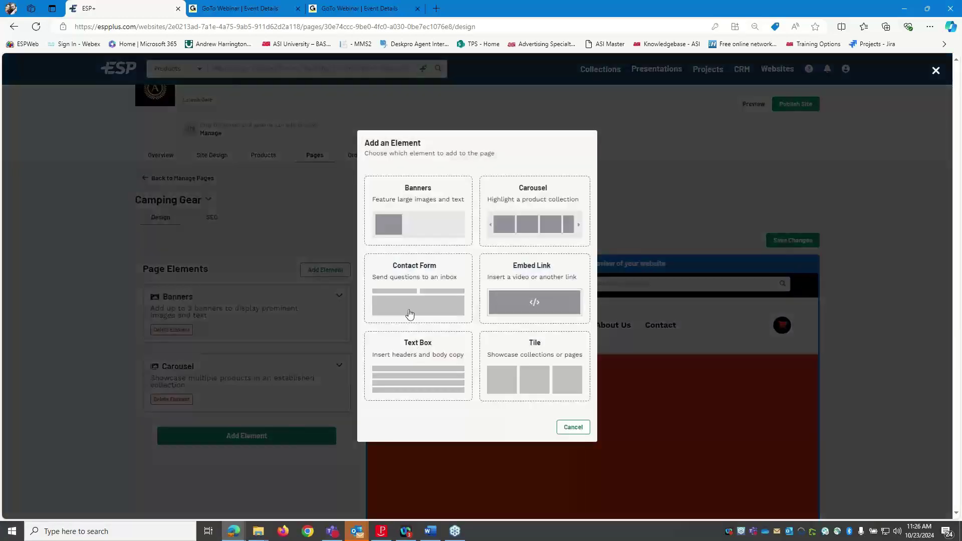
{"action": "left_click", "coordinate": [422, 386]}
{"action": "left_click", "coordinate": [274, 497]}
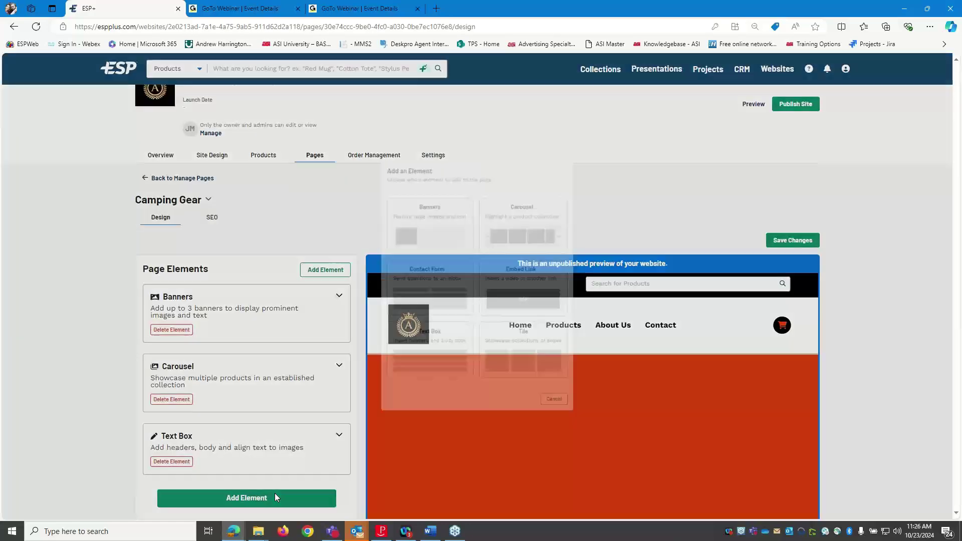
{"action": "left_click", "coordinate": [527, 379]}
Step: Add a Contact Form and an Embed Link element below the Tile element
{"action": "scroll", "coordinate": [280, 475], "scroll_direction": "down", "scroll_amount": 2}
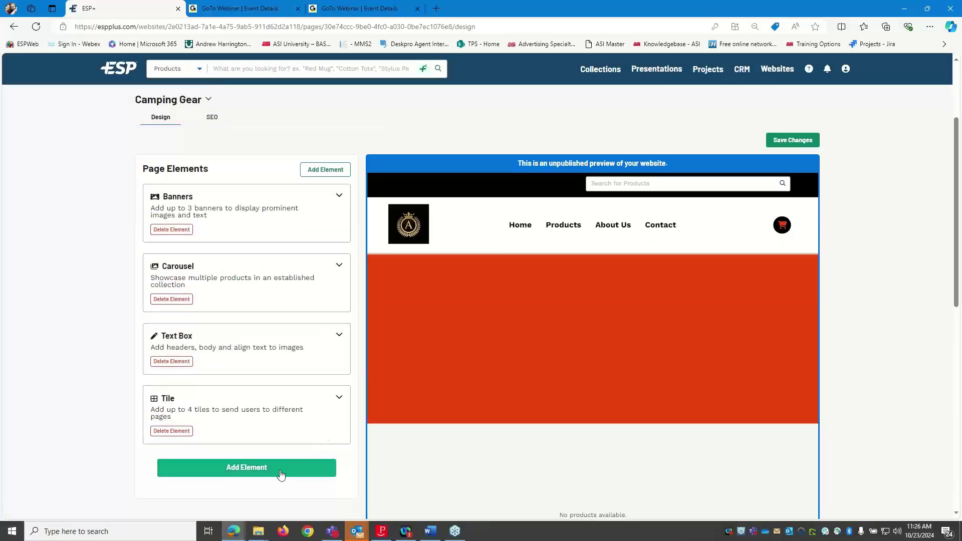
{"action": "left_click", "coordinate": [280, 475]}
{"action": "left_click", "coordinate": [426, 308]}
{"action": "scroll", "coordinate": [293, 452], "scroll_direction": "down", "scroll_amount": 2}
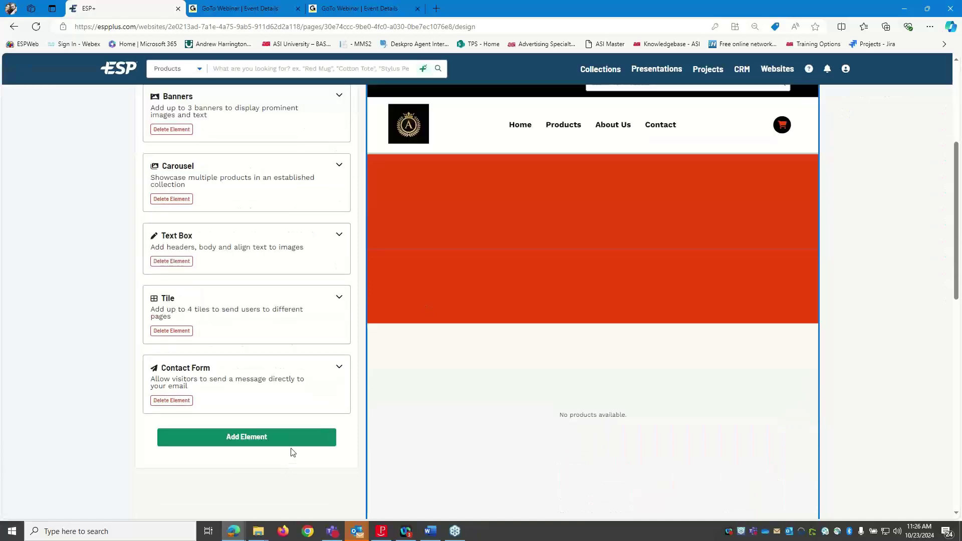
{"action": "left_click", "coordinate": [293, 443]}
{"action": "left_click", "coordinate": [531, 297]}
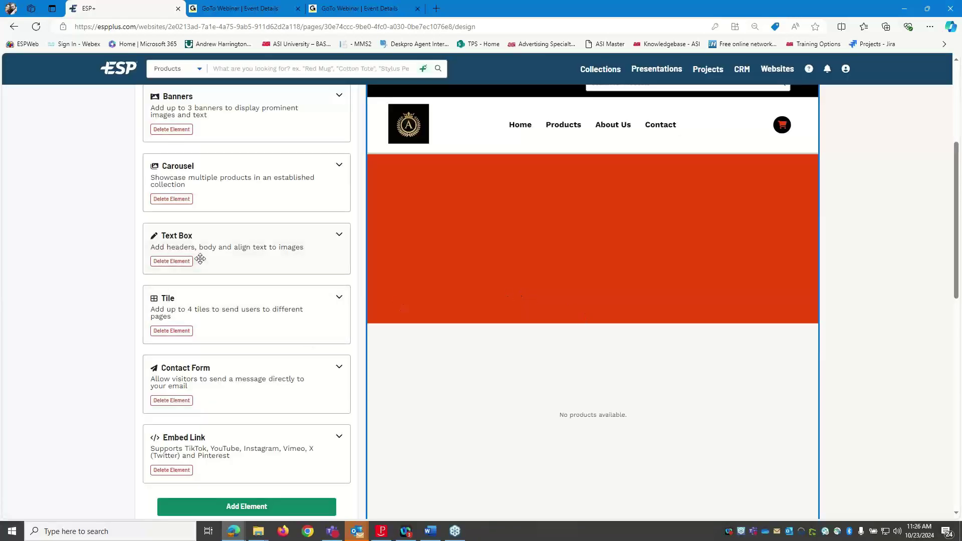
Step: Expand the Banners element and upload the tropical forest panorama picture as the first banner's image
{"action": "scroll", "coordinate": [201, 258], "scroll_direction": "up", "scroll_amount": 2}
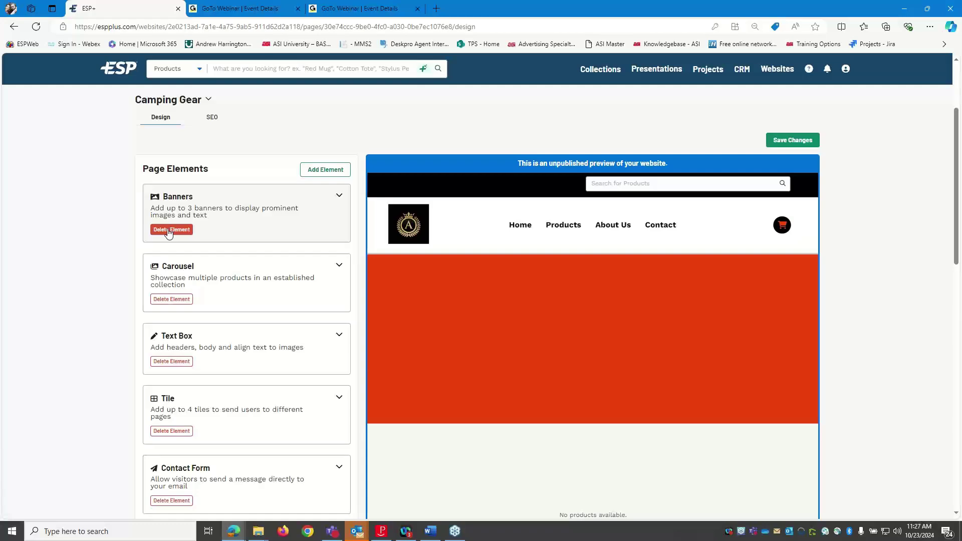
{"action": "left_click", "coordinate": [340, 199]}
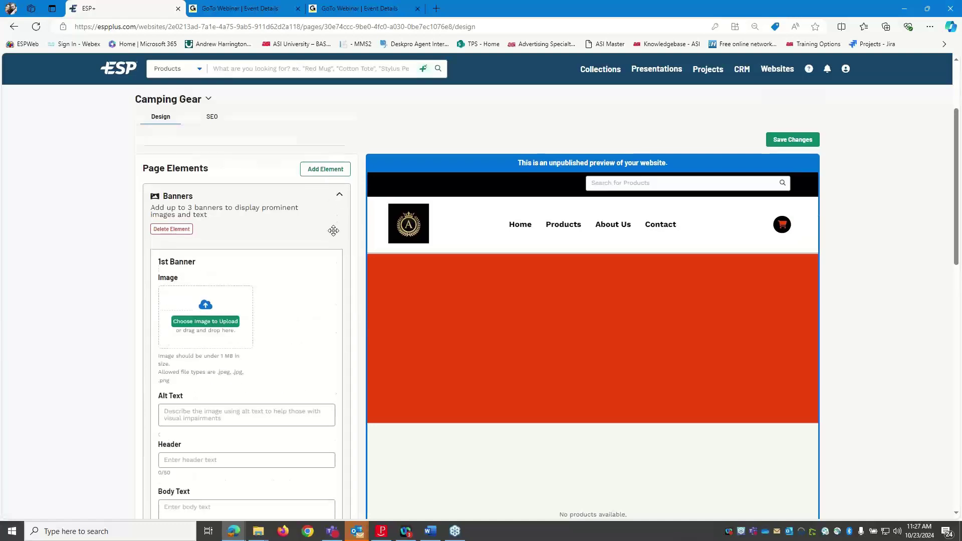
{"action": "scroll", "coordinate": [332, 230], "scroll_direction": "down", "scroll_amount": 3}
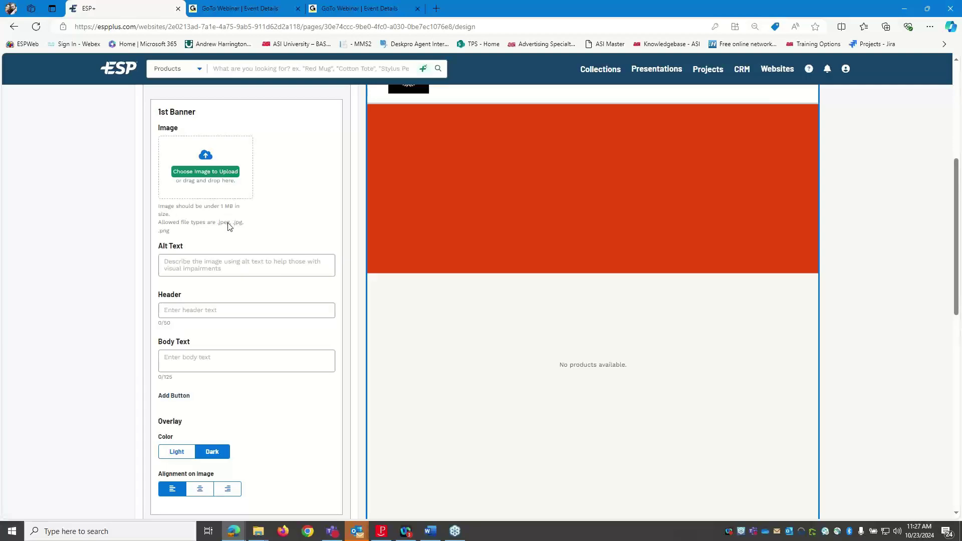
{"action": "left_click", "coordinate": [230, 175]}
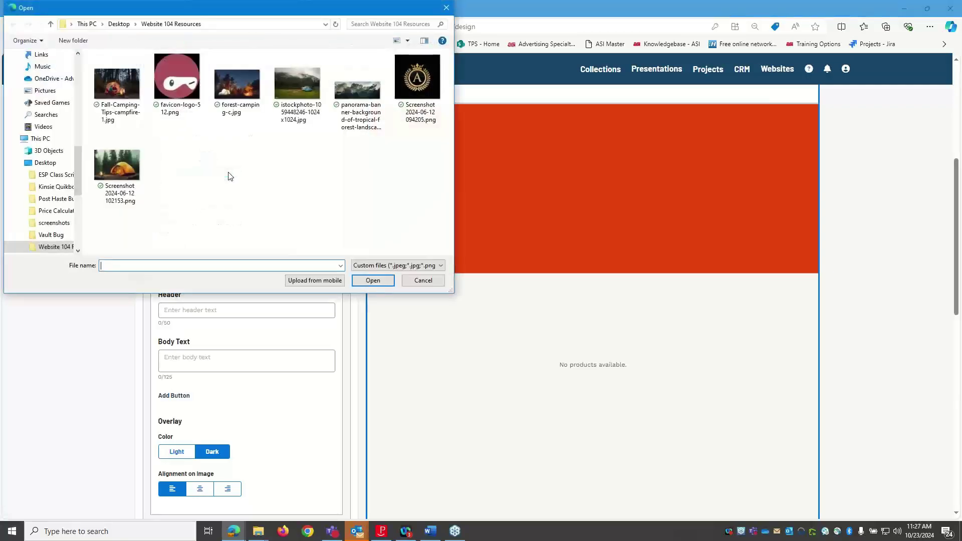
{"action": "left_click", "coordinate": [354, 89]}
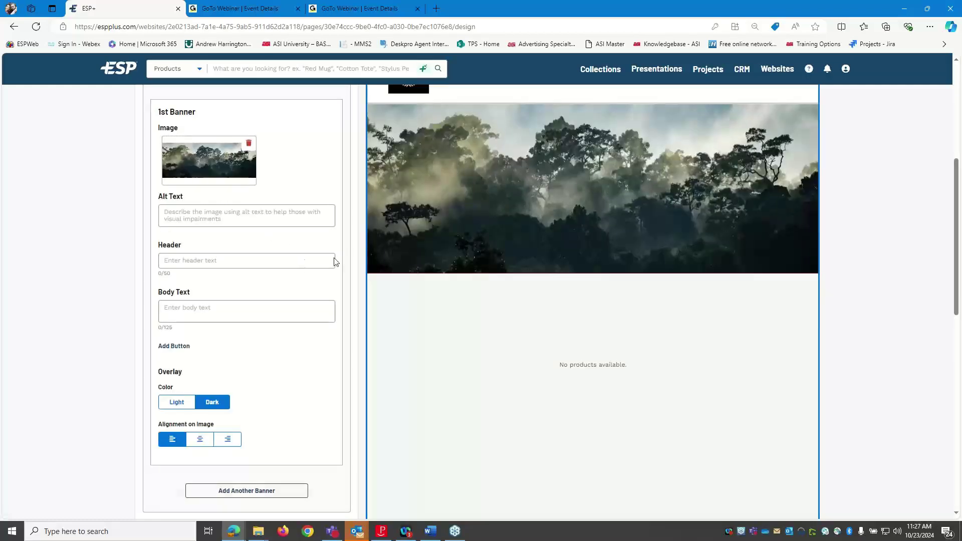
Step: Enter "Forest treetops covered in mis" as the first banner's alt text, accepting the grammar suggestion "treetops"
{"action": "scroll", "coordinate": [524, 337], "scroll_direction": "up", "scroll_amount": 1}
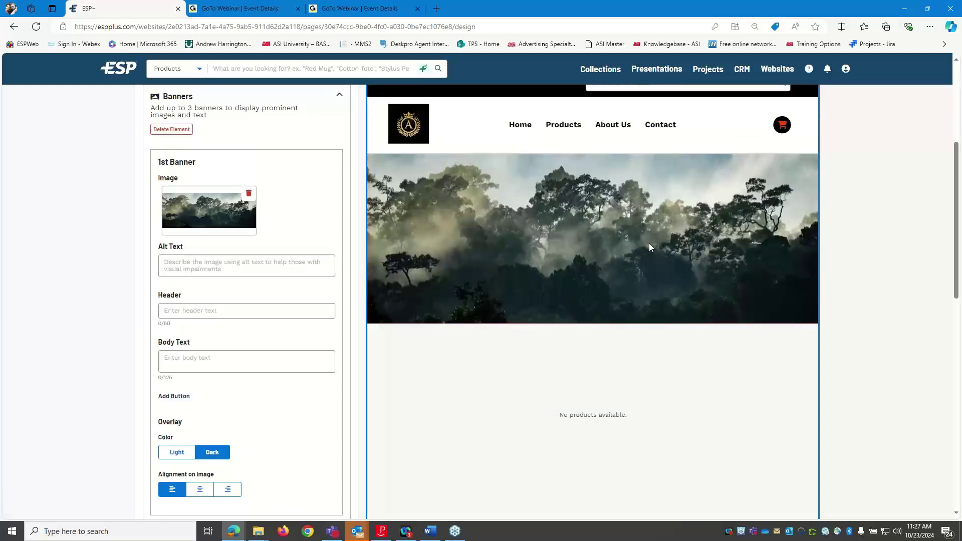
{"action": "scroll", "coordinate": [681, 246], "scroll_direction": "up", "scroll_amount": 1}
{"action": "scroll", "coordinate": [666, 262], "scroll_direction": "down", "scroll_amount": 1}
{"action": "left_click", "coordinate": [243, 262]}
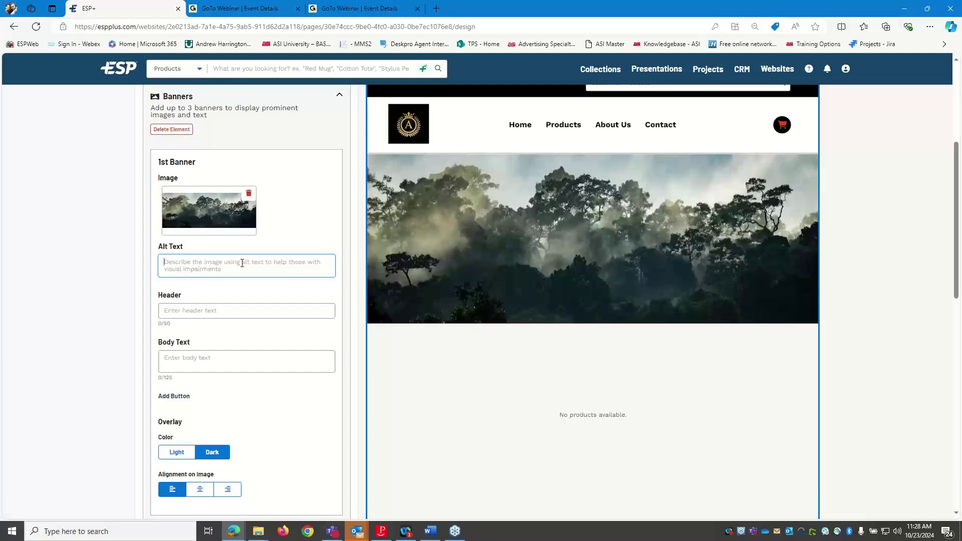
{"action": "type", "text": "Fo"}
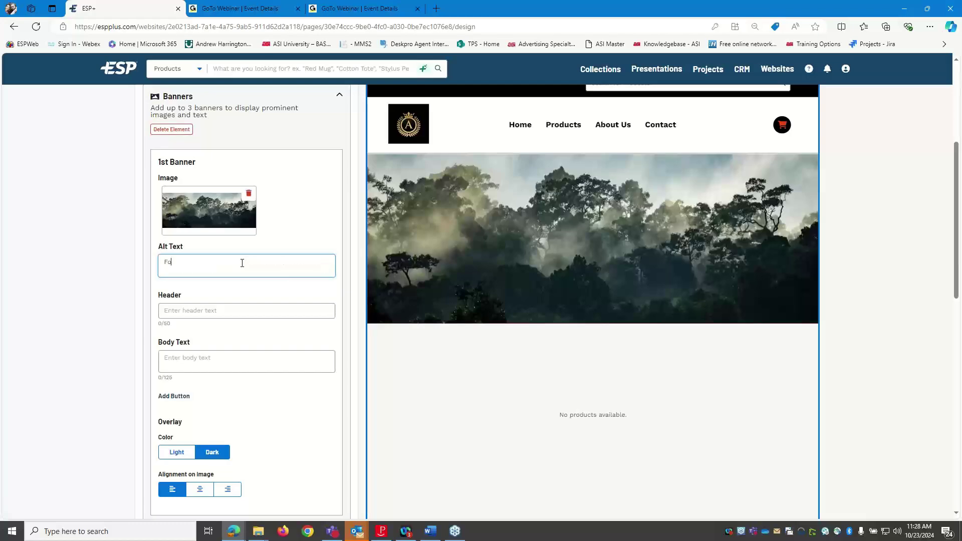
{"action": "type", "text": "rest tretto"}
{"action": "key", "text": "BackSpace"}
{"action": "key", "text": "BackSpace"}
{"action": "key", "text": "BackSpace"}
{"action": "type", "text": "e tops covered in mis"}
{"action": "left_click", "coordinate": [196, 262]}
{"action": "left_click", "coordinate": [205, 301]}
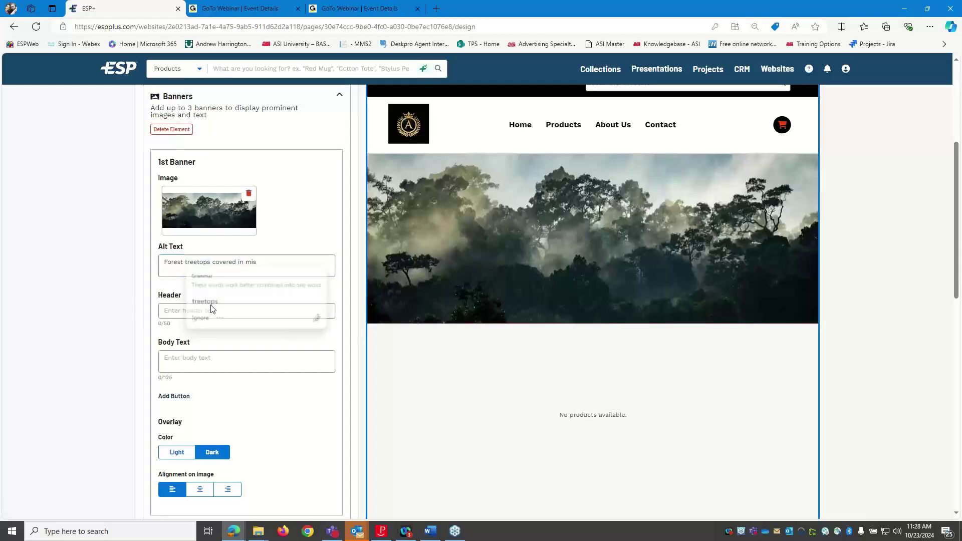
Step: Set the first banner's header to "Adventure Gear" and its body text to "Start your adventure today."
{"action": "left_click", "coordinate": [211, 310]}
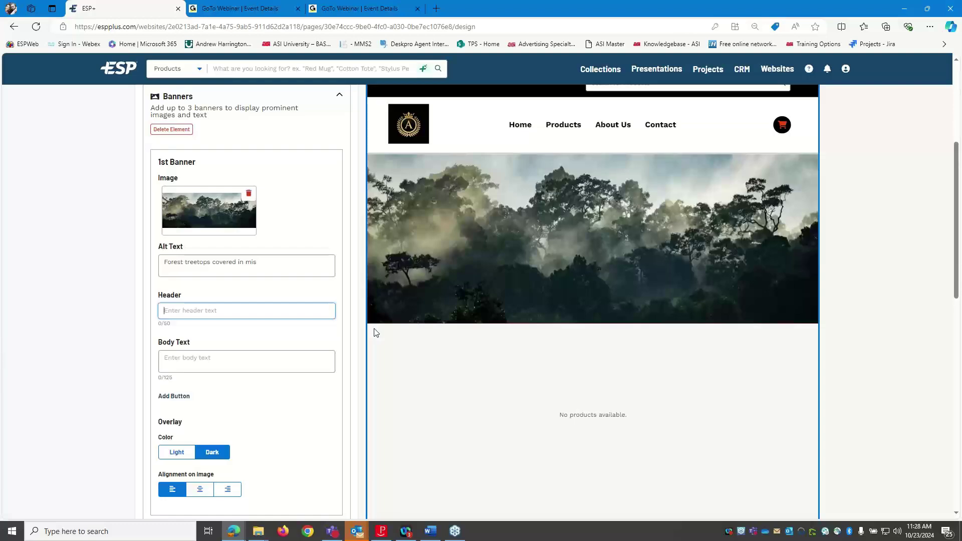
{"action": "type", "text": "A"}
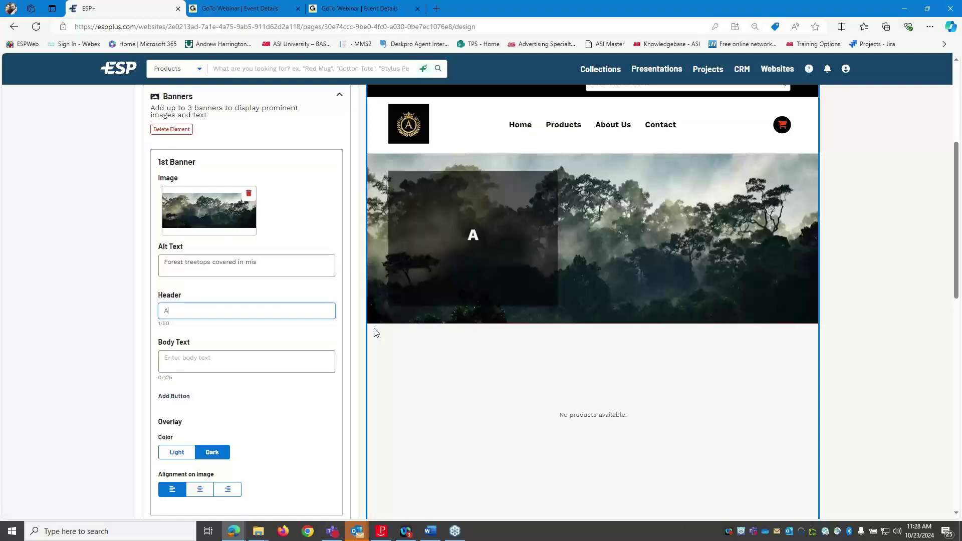
{"action": "type", "text": "dventure Gear"}
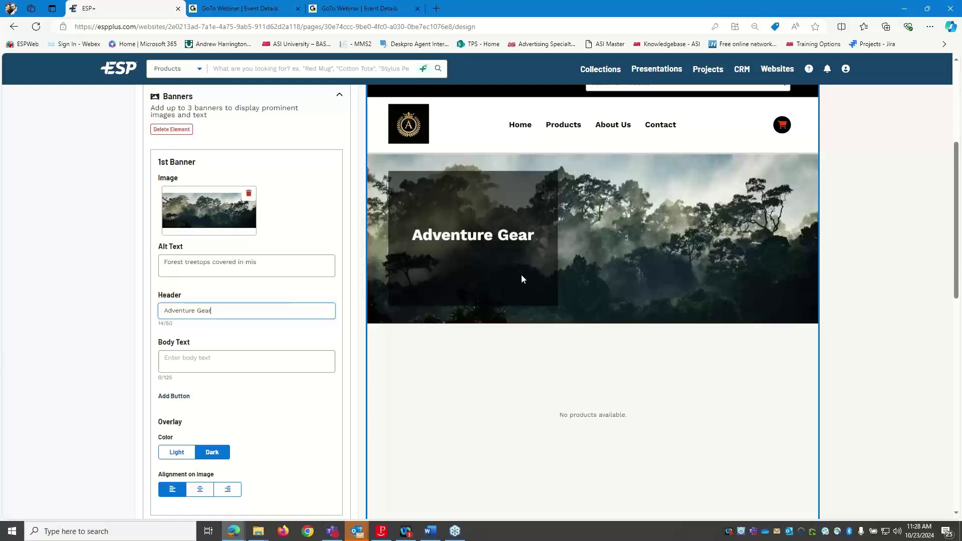
{"action": "left_click", "coordinate": [290, 365]}
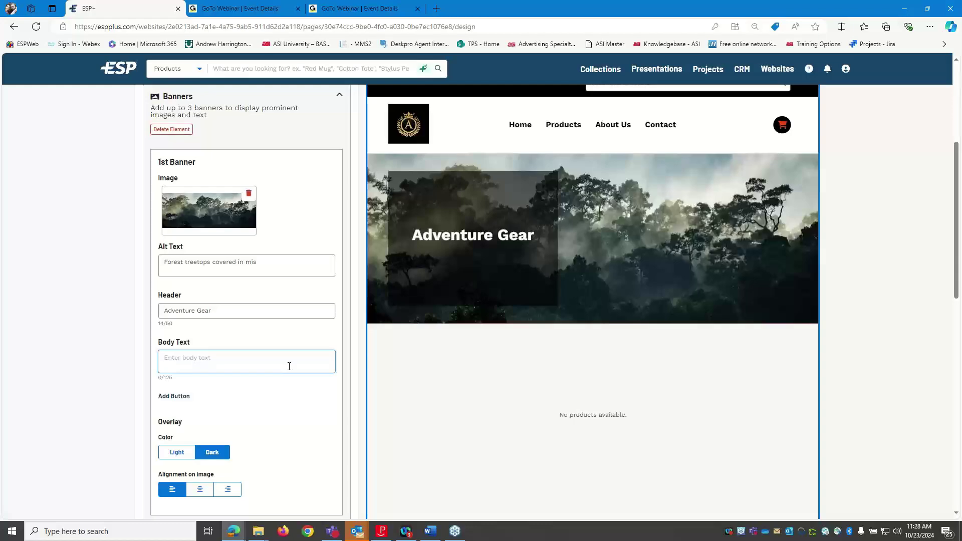
{"action": "type", "text": "Start"}
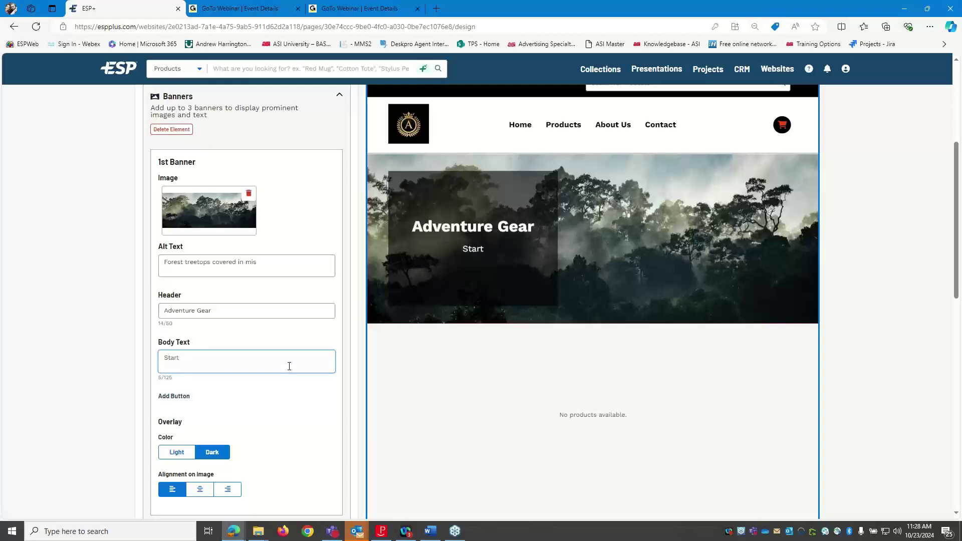
{"action": "type", "text": " your adventure t"}
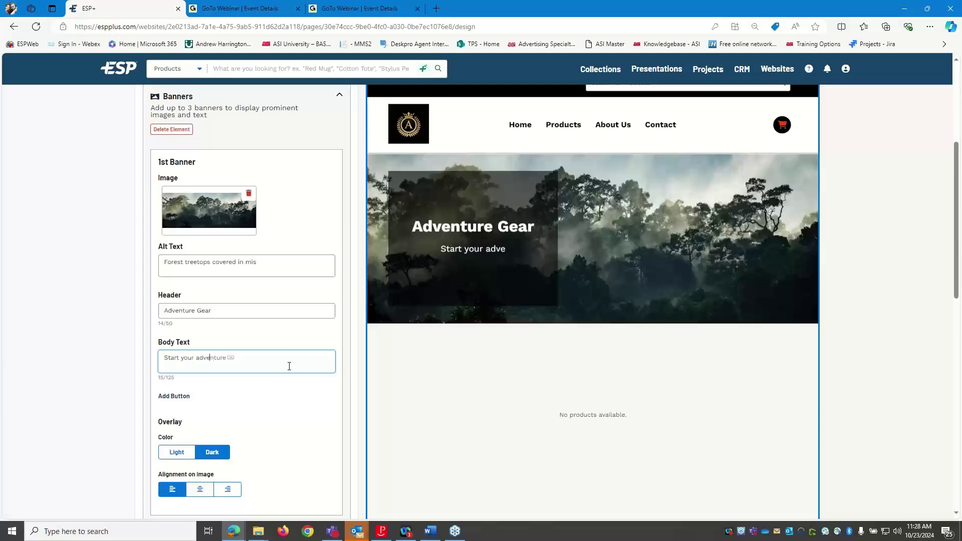
{"action": "type", "text": "oday."}
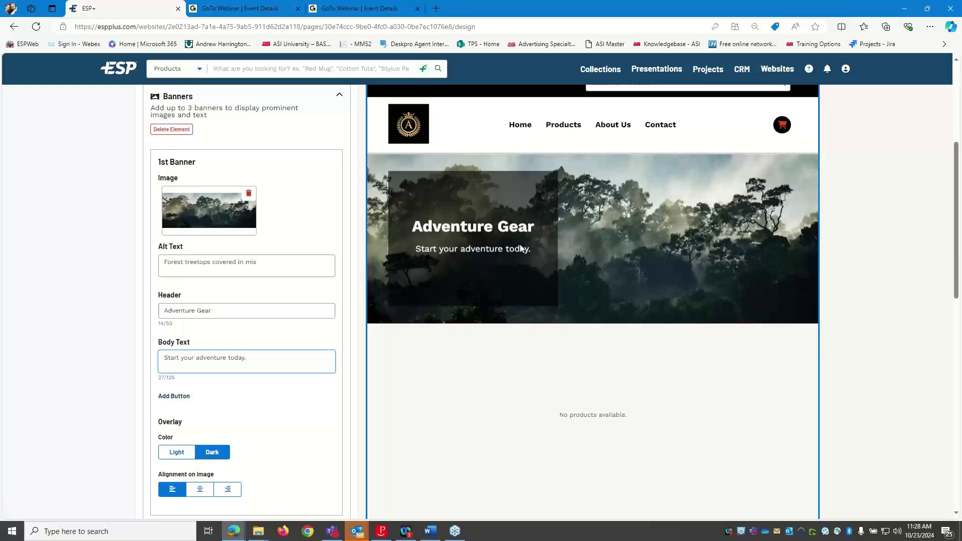
Step: Add a button to the first banner and start creating a new collection page as its destination
{"action": "scroll", "coordinate": [382, 278], "scroll_direction": "down", "scroll_amount": 1}
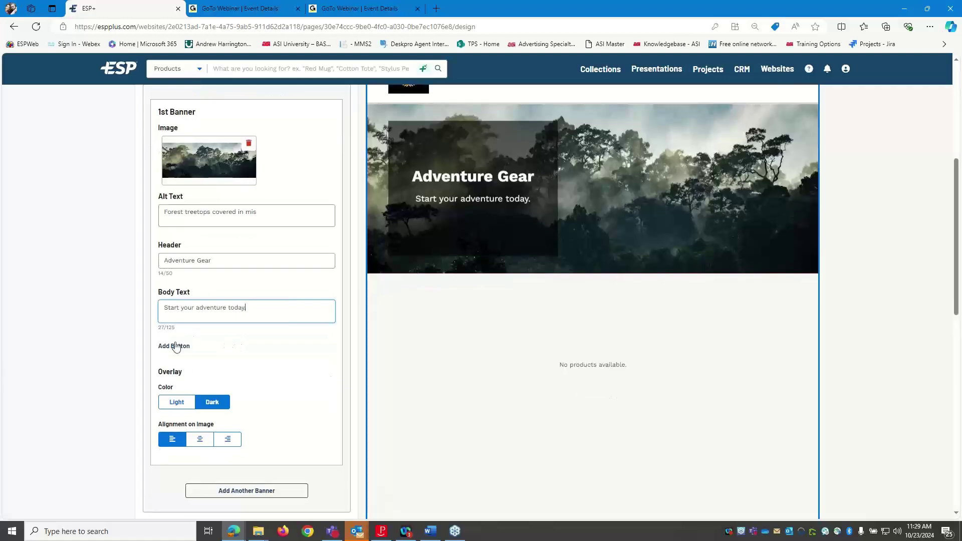
{"action": "left_click", "coordinate": [175, 347]}
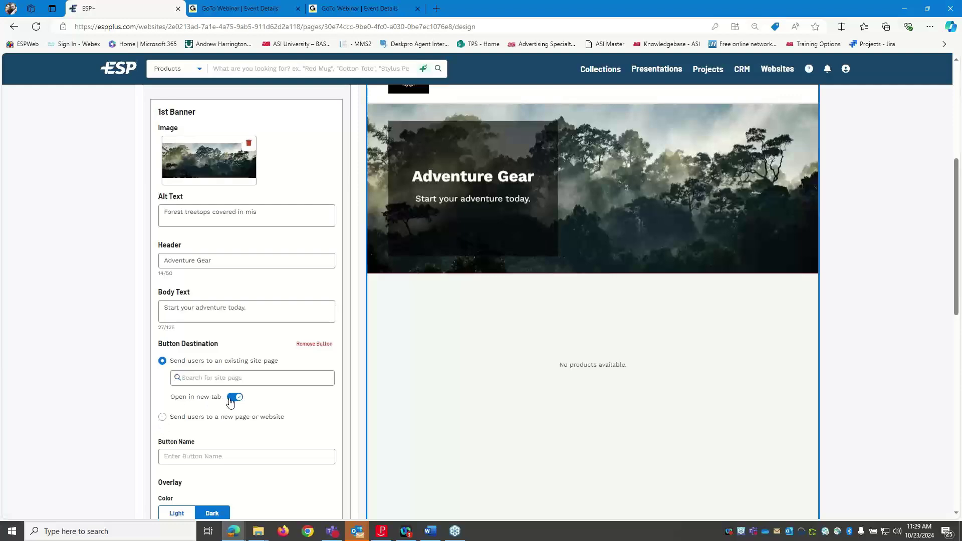
{"action": "left_click", "coordinate": [242, 381]}
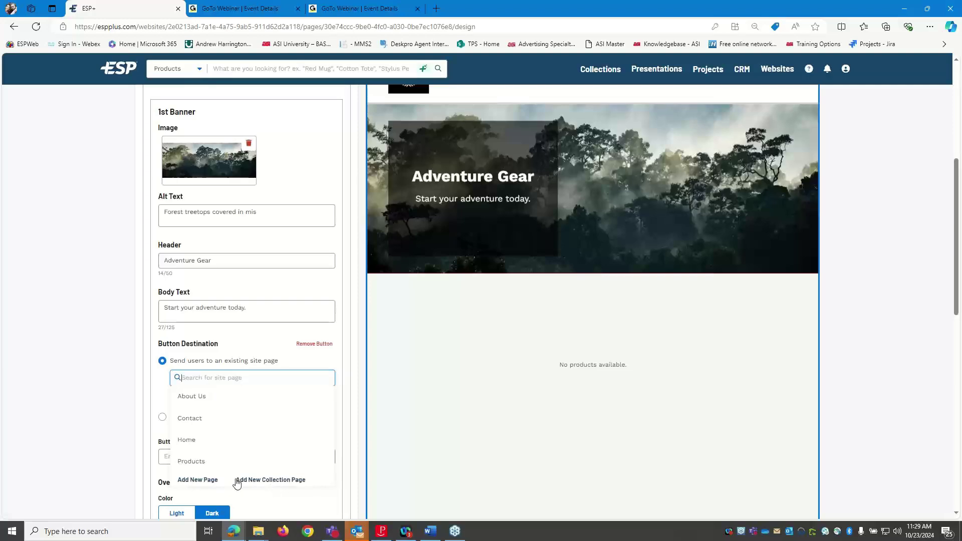
{"action": "left_click", "coordinate": [271, 480]}
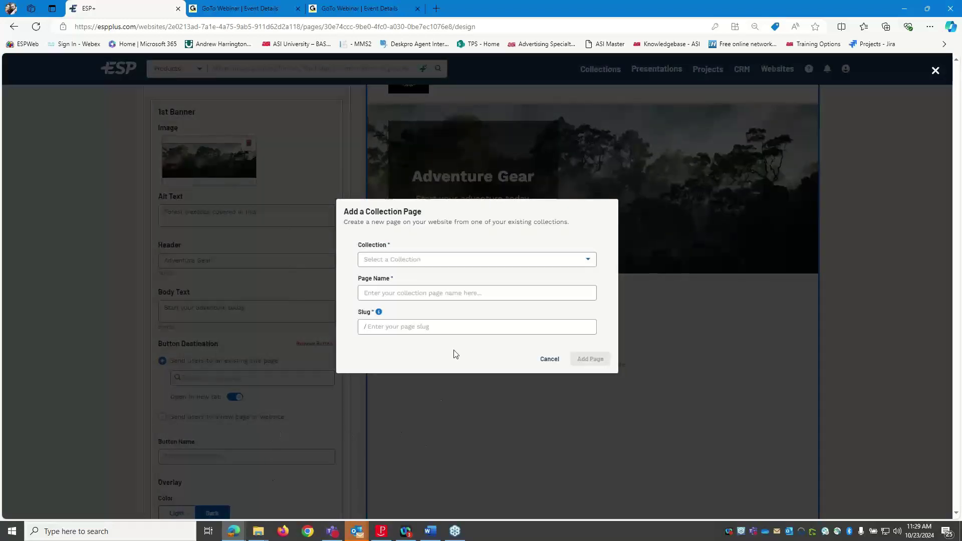
Step: Create the collection page from Test Collection 91824, naming it "Adventure Collection"
{"action": "left_click", "coordinate": [596, 262]}
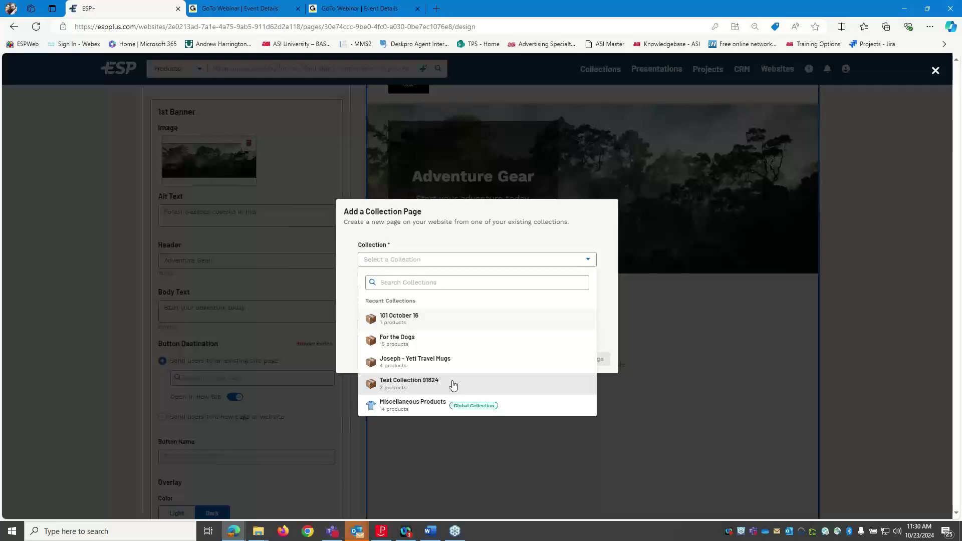
{"action": "left_click", "coordinate": [452, 384]}
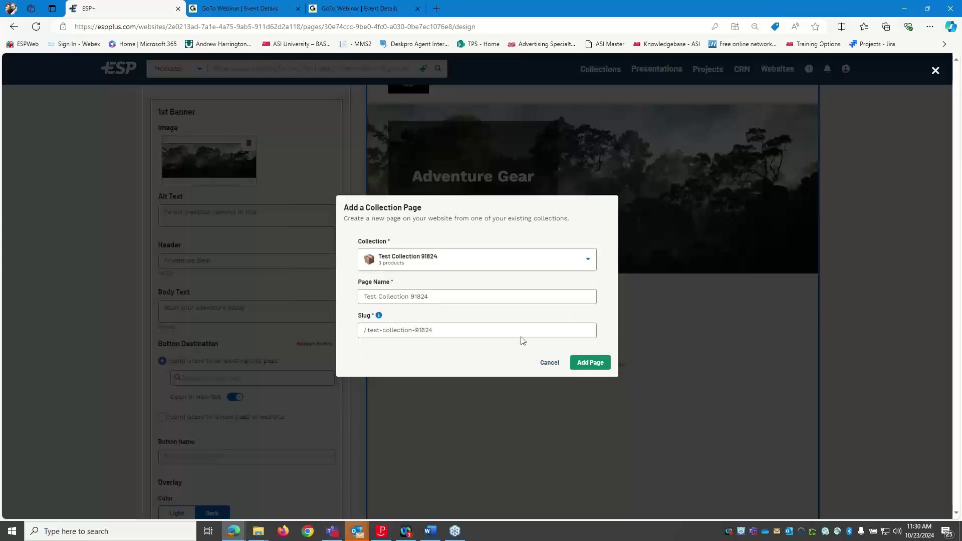
{"action": "left_click_drag", "start_coordinate": [438, 299], "coordinate": [324, 299]}
{"action": "type", "text": "Advent"}
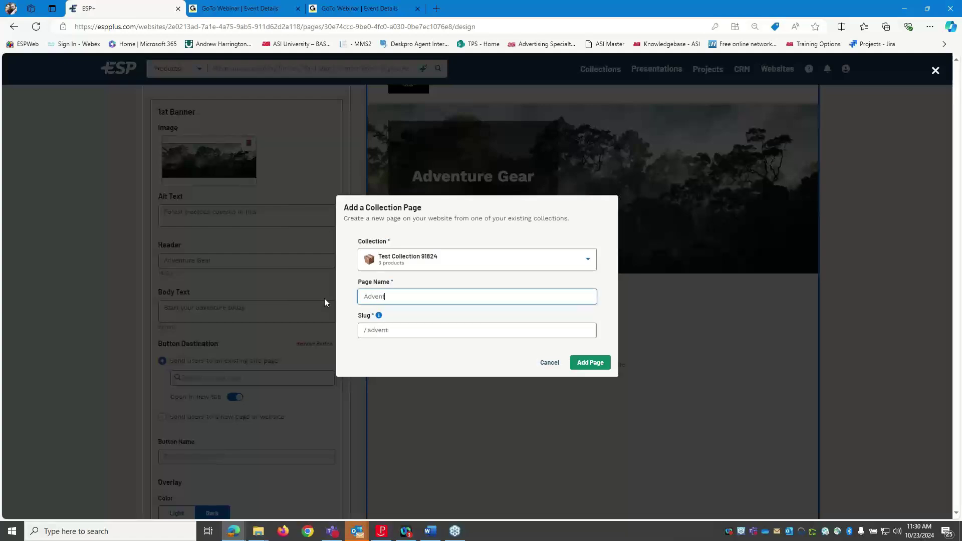
{"action": "type", "text": "ure Collection"}
{"action": "key", "text": "alt+Tab"}
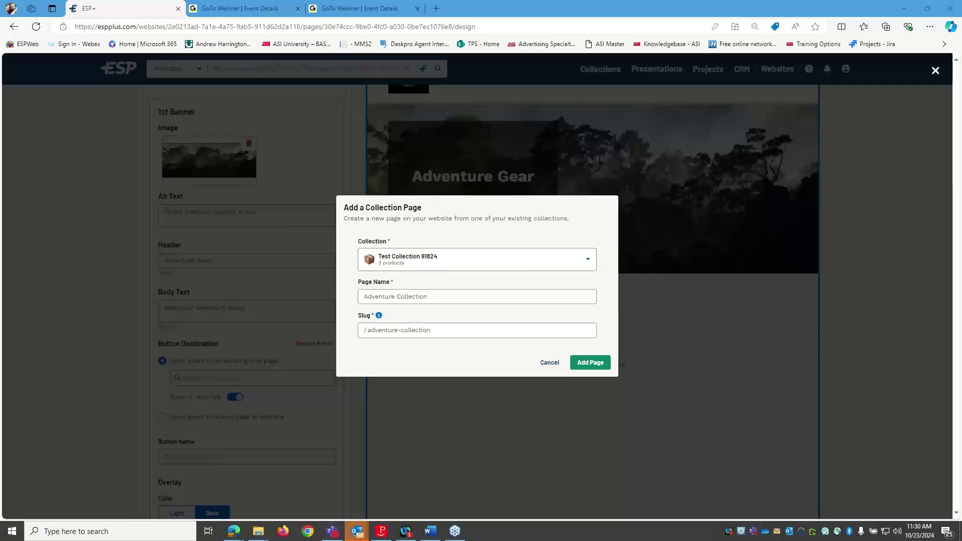
{"action": "left_click", "coordinate": [578, 368]}
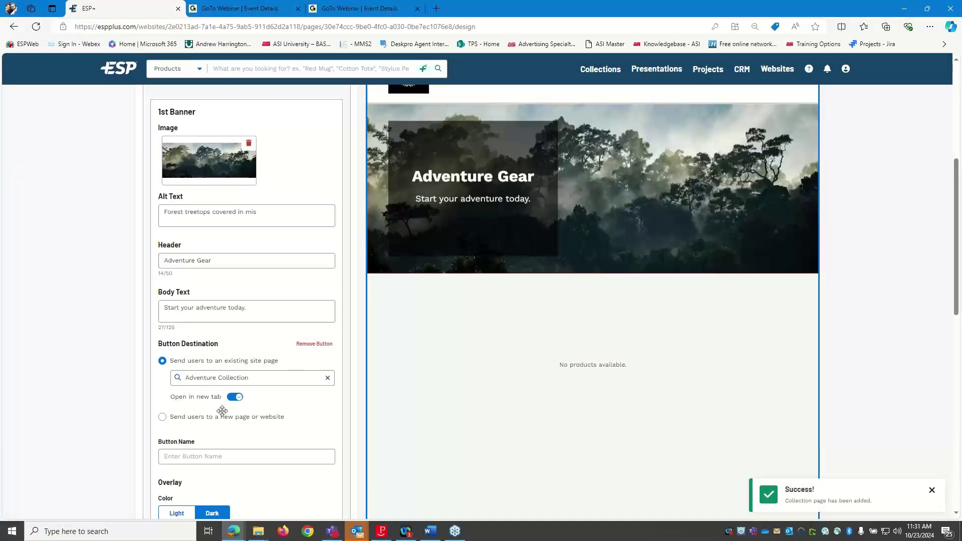
{"action": "scroll", "coordinate": [243, 423], "scroll_direction": "down", "scroll_amount": 1}
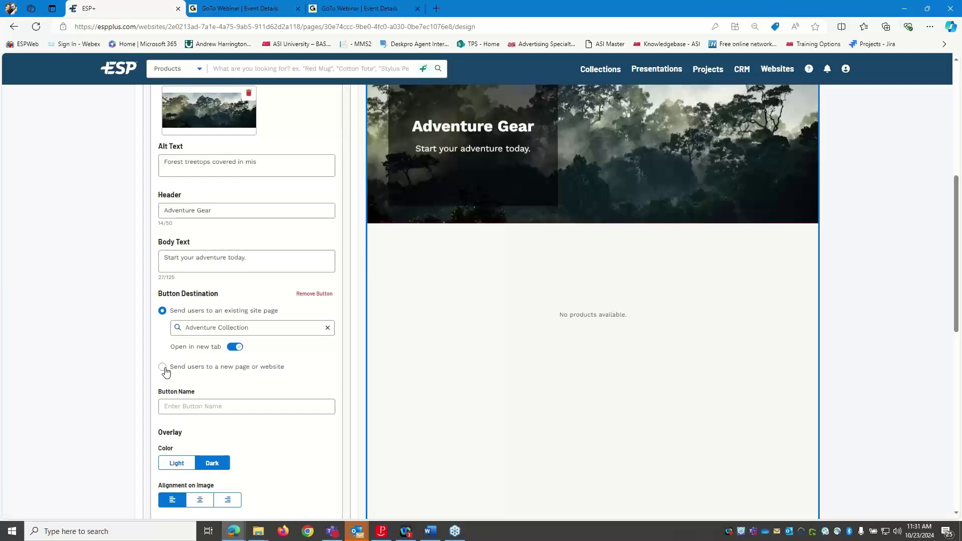
{"action": "left_click", "coordinate": [164, 369]}
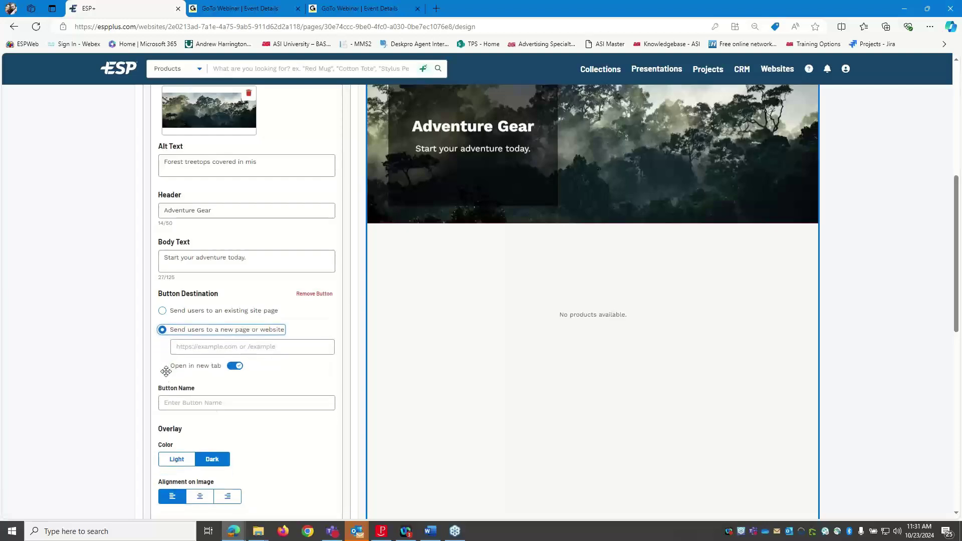
{"action": "left_click", "coordinate": [301, 349]}
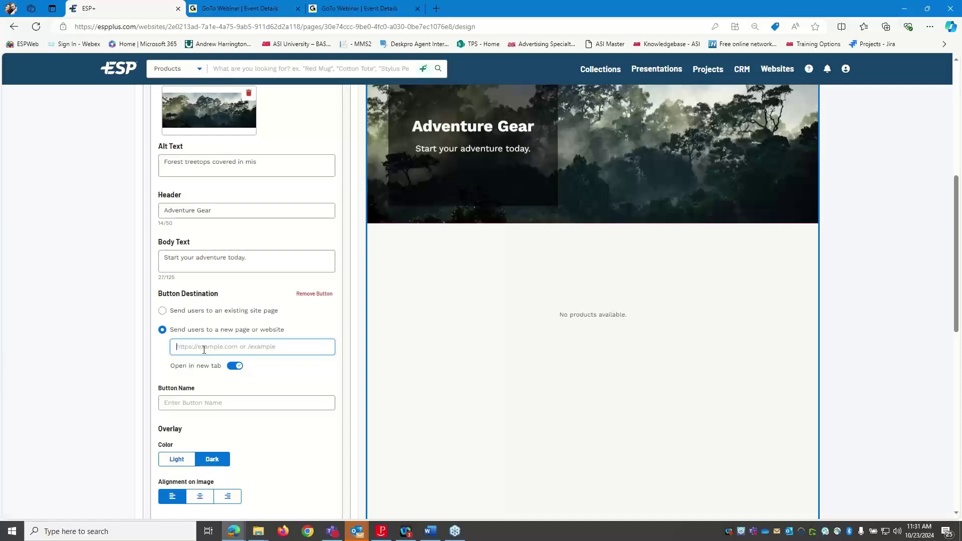
{"action": "type", "text": "https://espplus.com"}
{"action": "scroll", "coordinate": [235, 359], "scroll_direction": "down", "scroll_amount": 1}
{"action": "scroll", "coordinate": [234, 375], "scroll_direction": "up", "scroll_amount": 2}
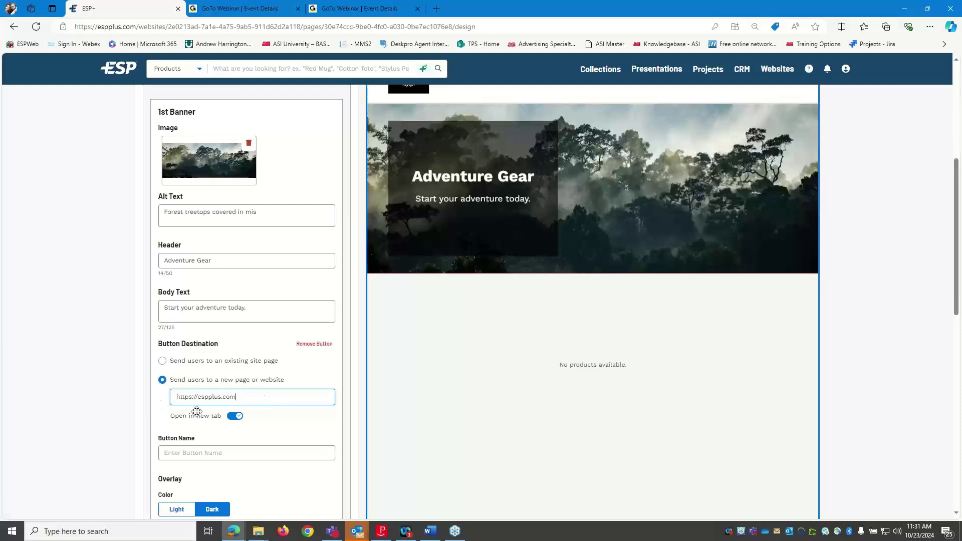
Step: Name the first banner's button "Click Here"
{"action": "scroll", "coordinate": [200, 404], "scroll_direction": "down", "scroll_amount": 1}
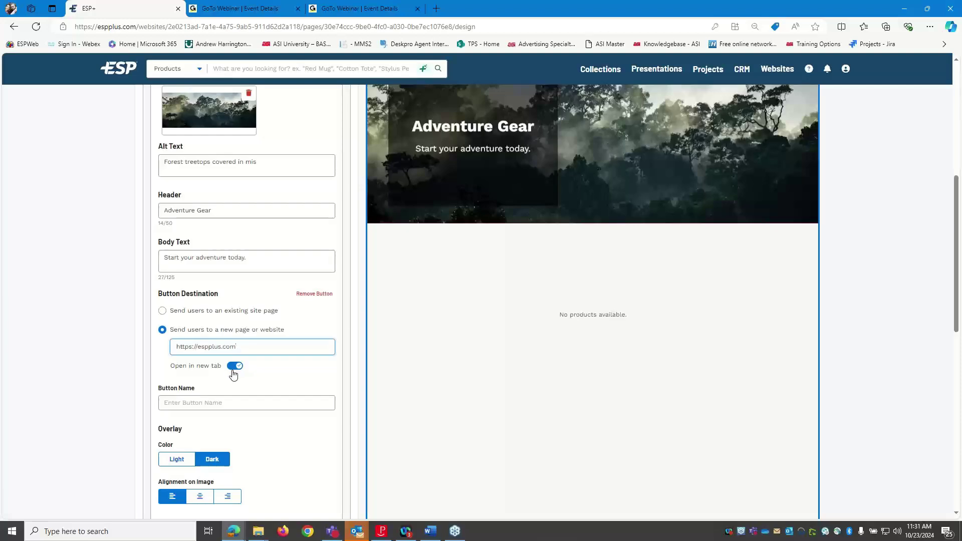
{"action": "left_click", "coordinate": [246, 402]}
{"action": "type", "text": "Cli"}
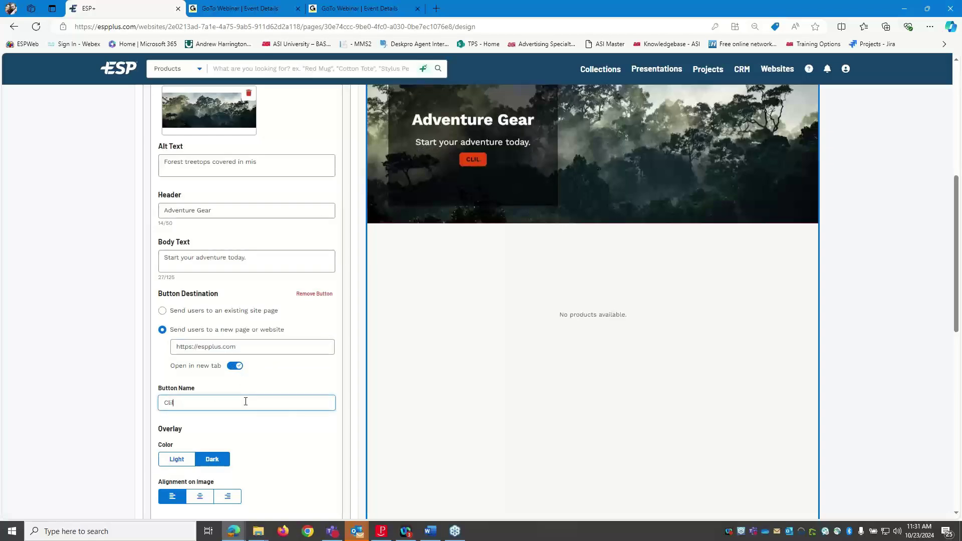
{"action": "key", "text": "BackSpace"}
{"action": "type", "text": "ck Here"}
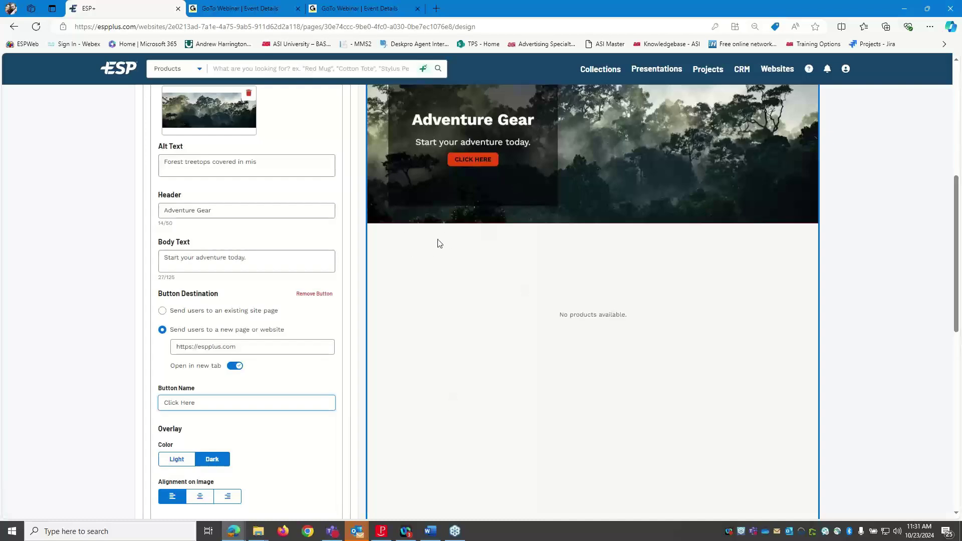
Step: Set the first banner's overlay color to Light
{"action": "scroll", "coordinate": [464, 203], "scroll_direction": "up", "scroll_amount": 1}
{"action": "scroll", "coordinate": [461, 280], "scroll_direction": "down", "scroll_amount": 1}
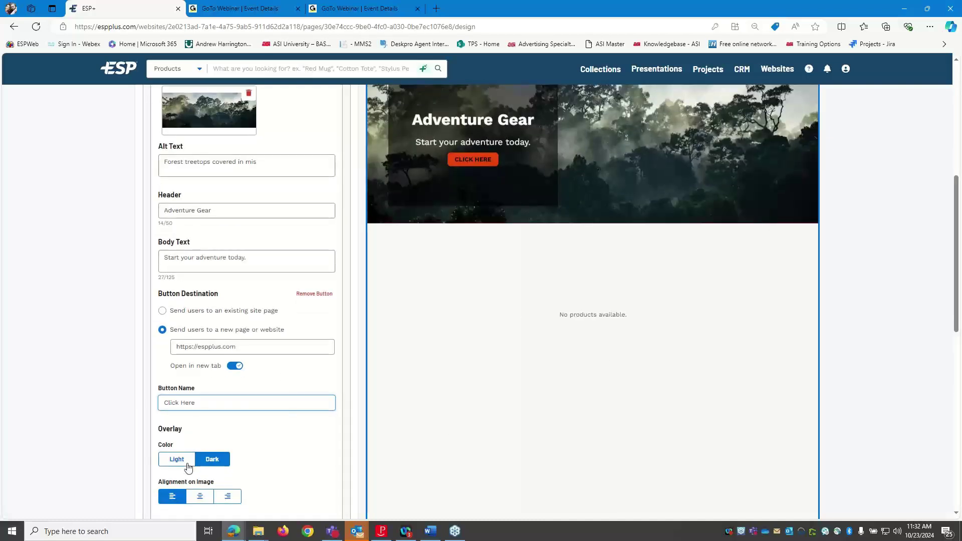
{"action": "scroll", "coordinate": [476, 272], "scroll_direction": "up", "scroll_amount": 2}
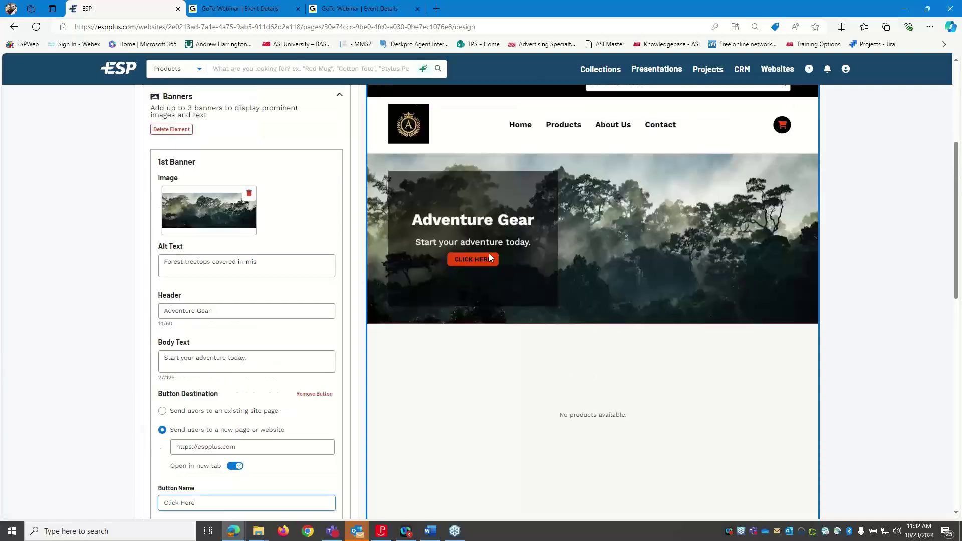
{"action": "scroll", "coordinate": [516, 257], "scroll_direction": "down", "scroll_amount": 1}
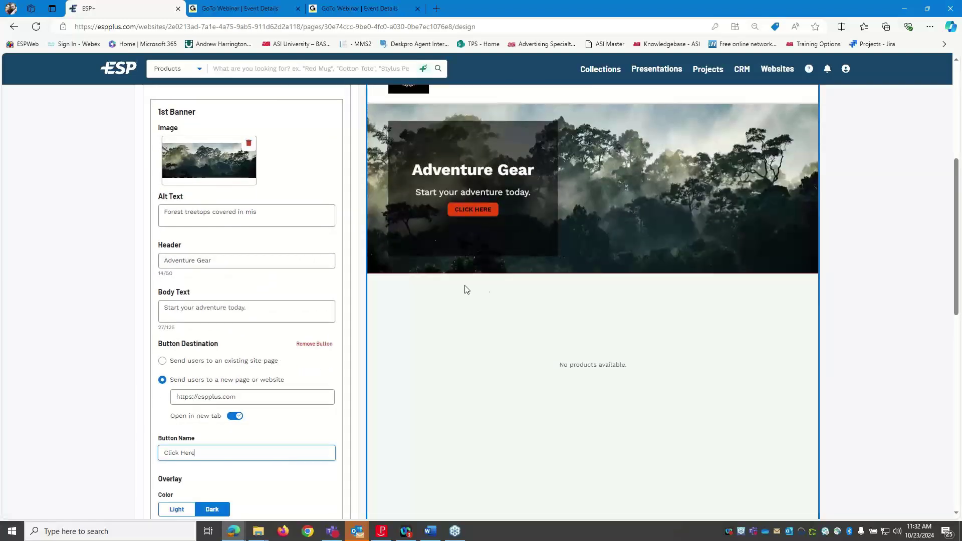
{"action": "scroll", "coordinate": [371, 436], "scroll_direction": "down", "scroll_amount": 1}
{"action": "left_click", "coordinate": [181, 460]}
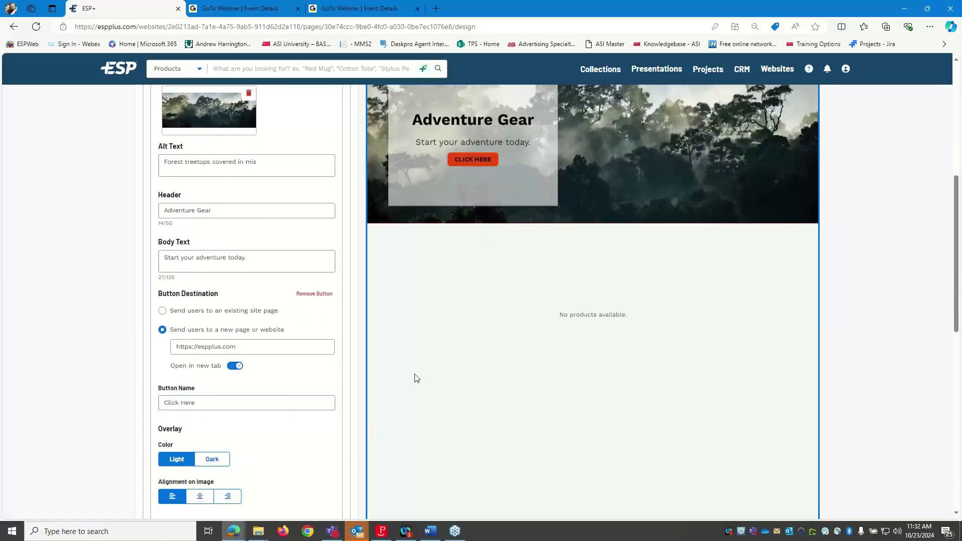
Step: Try the right alignment for the first banner's overlay on the image, and settle on center alignment
{"action": "scroll", "coordinate": [411, 386], "scroll_direction": "up", "scroll_amount": 1}
{"action": "scroll", "coordinate": [271, 461], "scroll_direction": "down", "scroll_amount": 2}
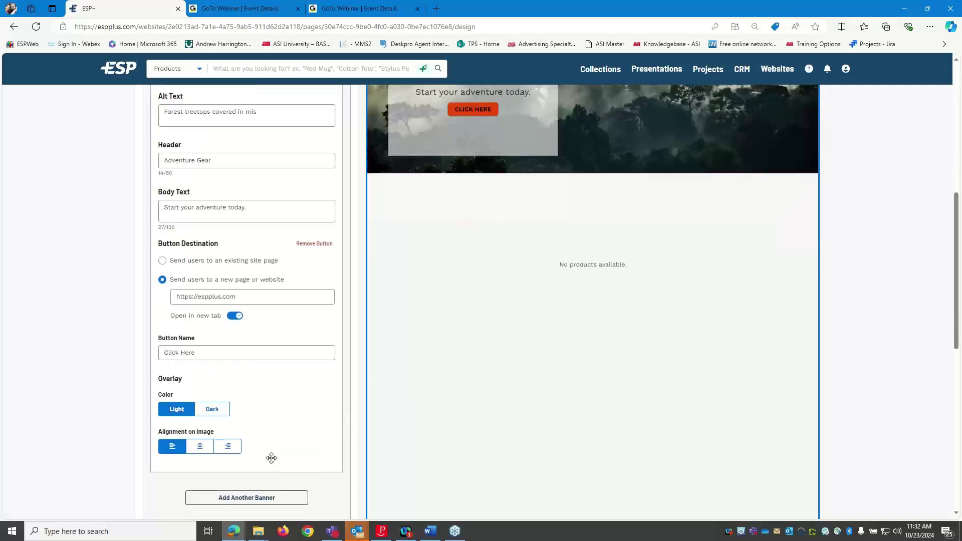
{"action": "scroll", "coordinate": [196, 456], "scroll_direction": "down", "scroll_amount": 1}
{"action": "scroll", "coordinate": [197, 456], "scroll_direction": "up", "scroll_amount": 1}
{"action": "scroll", "coordinate": [195, 453], "scroll_direction": "up", "scroll_amount": 1}
{"action": "scroll", "coordinate": [526, 195], "scroll_direction": "up", "scroll_amount": 1}
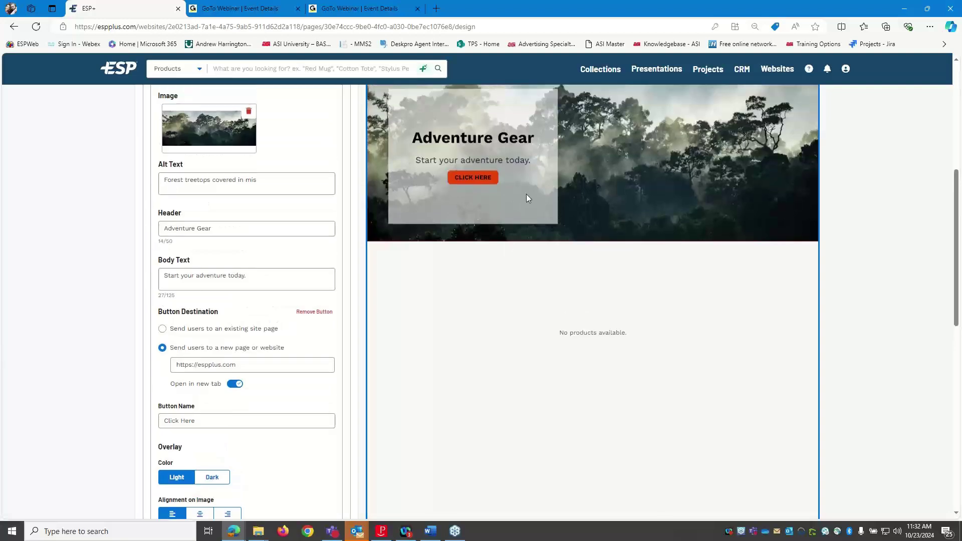
{"action": "scroll", "coordinate": [528, 198], "scroll_direction": "up", "scroll_amount": 1}
{"action": "scroll", "coordinate": [316, 382], "scroll_direction": "down", "scroll_amount": 2}
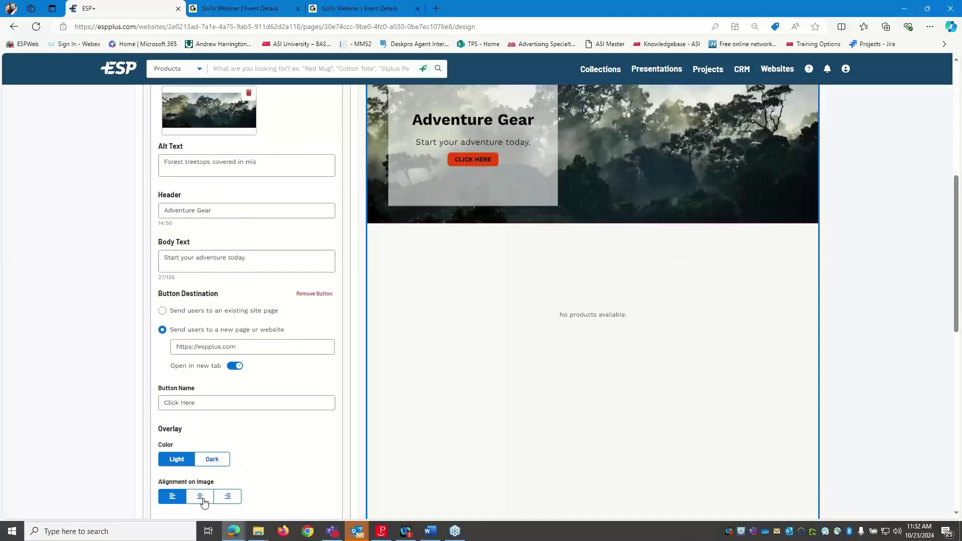
{"action": "left_click", "coordinate": [209, 503]}
{"action": "left_click", "coordinate": [225, 498]}
{"action": "left_click", "coordinate": [208, 502]}
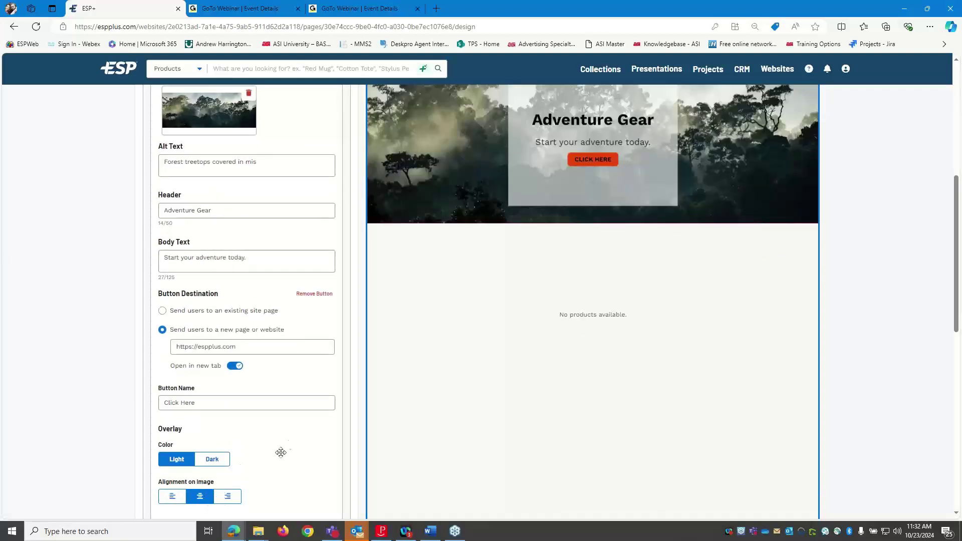
Step: Review the first banner's settings and preview, and save the changes to the Camping Gear page
{"action": "scroll", "coordinate": [320, 443], "scroll_direction": "up", "scroll_amount": 4}
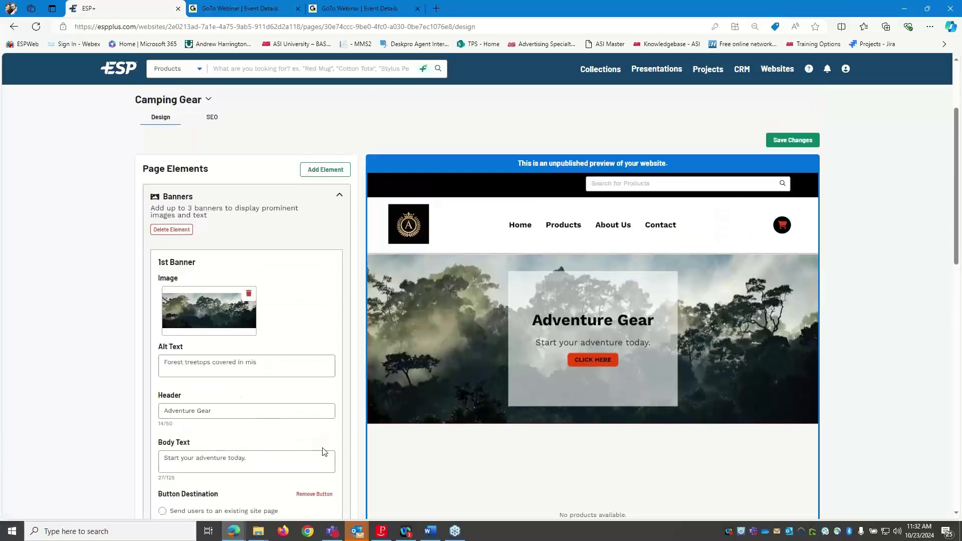
{"action": "scroll", "coordinate": [331, 437], "scroll_direction": "up", "scroll_amount": 1}
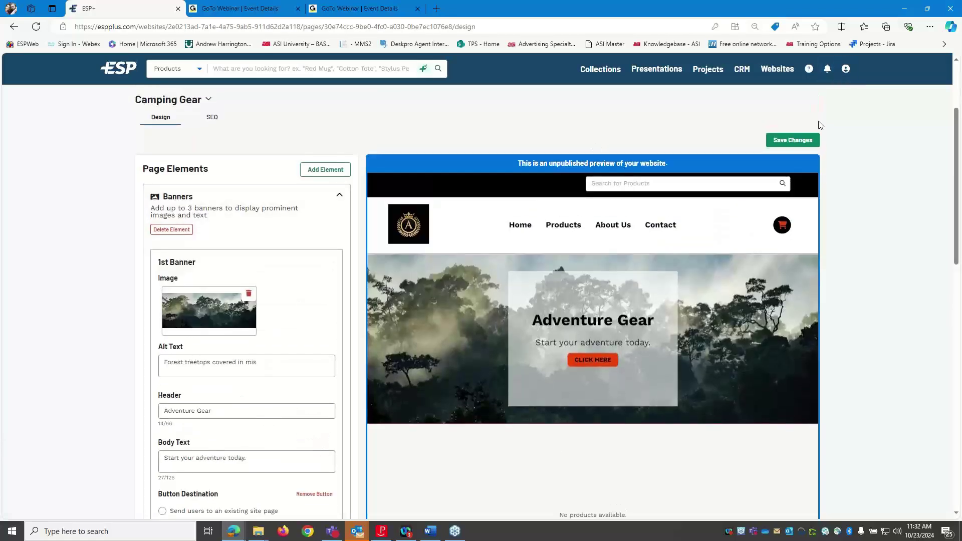
{"action": "left_click", "coordinate": [796, 141]}
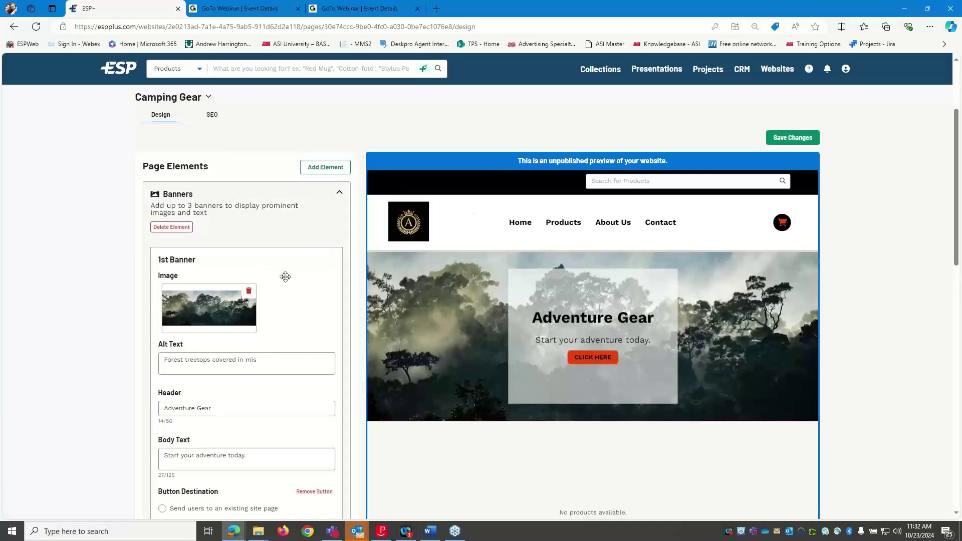
{"action": "scroll", "coordinate": [290, 279], "scroll_direction": "down", "scroll_amount": 5}
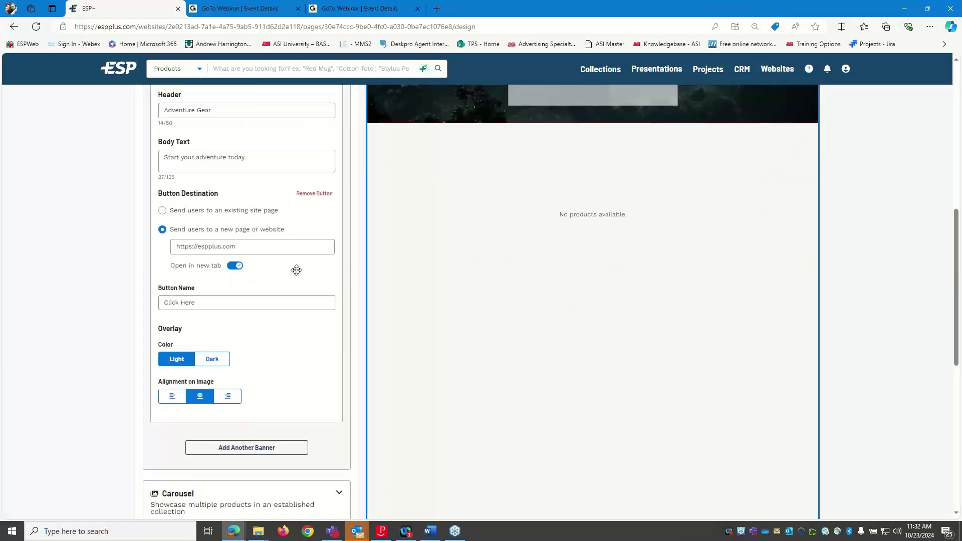
{"action": "scroll", "coordinate": [296, 271], "scroll_direction": "up", "scroll_amount": 2}
{"action": "scroll", "coordinate": [298, 270], "scroll_direction": "up", "scroll_amount": 2}
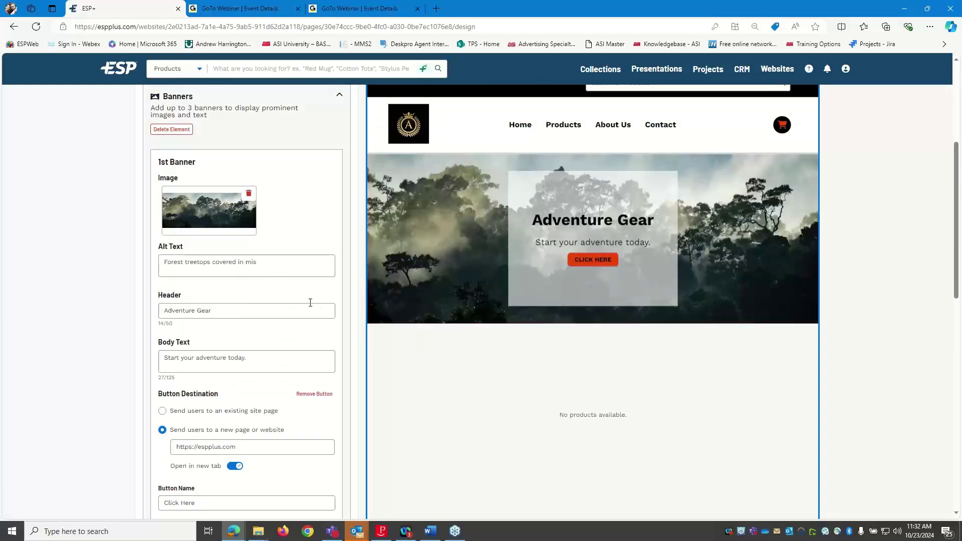
{"action": "scroll", "coordinate": [263, 282], "scroll_direction": "down", "scroll_amount": 5}
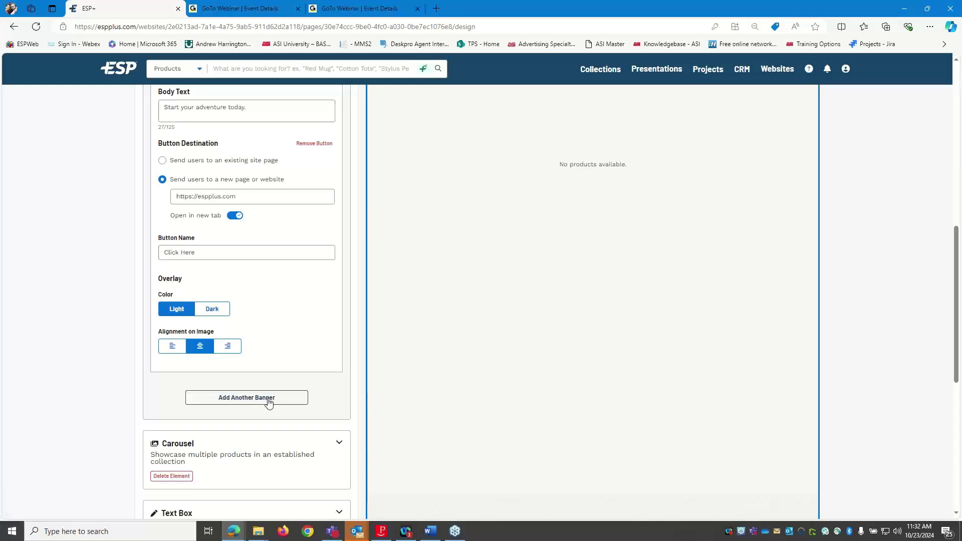
{"action": "scroll", "coordinate": [318, 377], "scroll_direction": "up", "scroll_amount": 7}
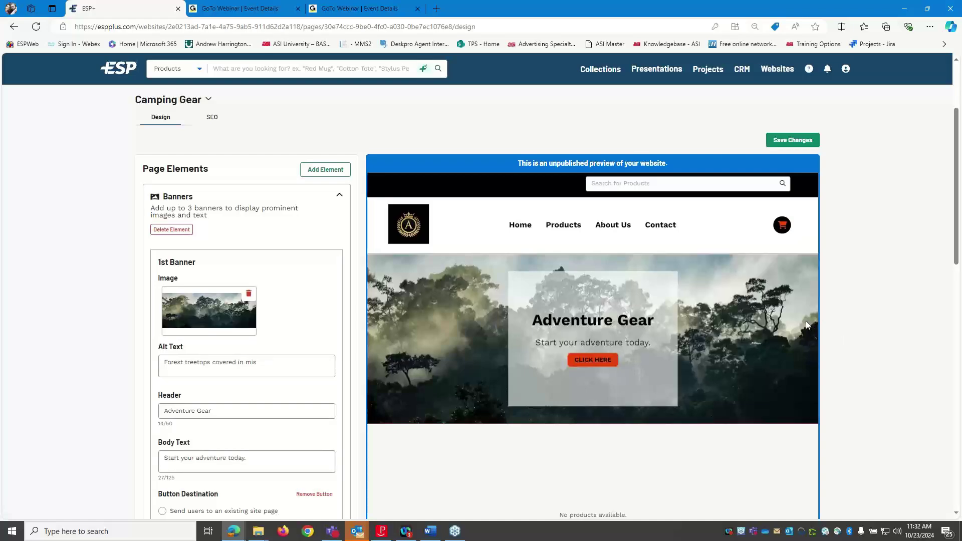
{"action": "scroll", "coordinate": [805, 321], "scroll_direction": "down", "scroll_amount": 3}
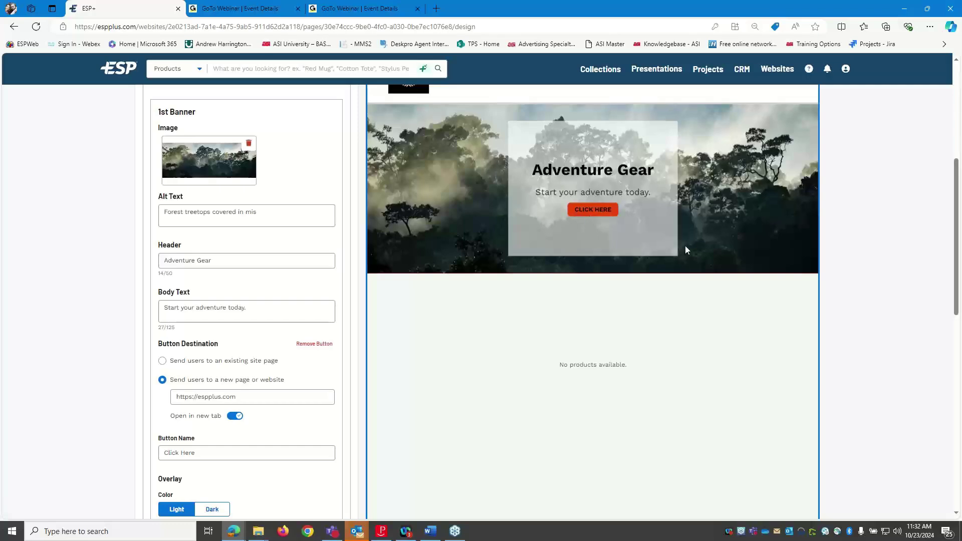
{"action": "scroll", "coordinate": [784, 278], "scroll_direction": "up", "scroll_amount": 3}
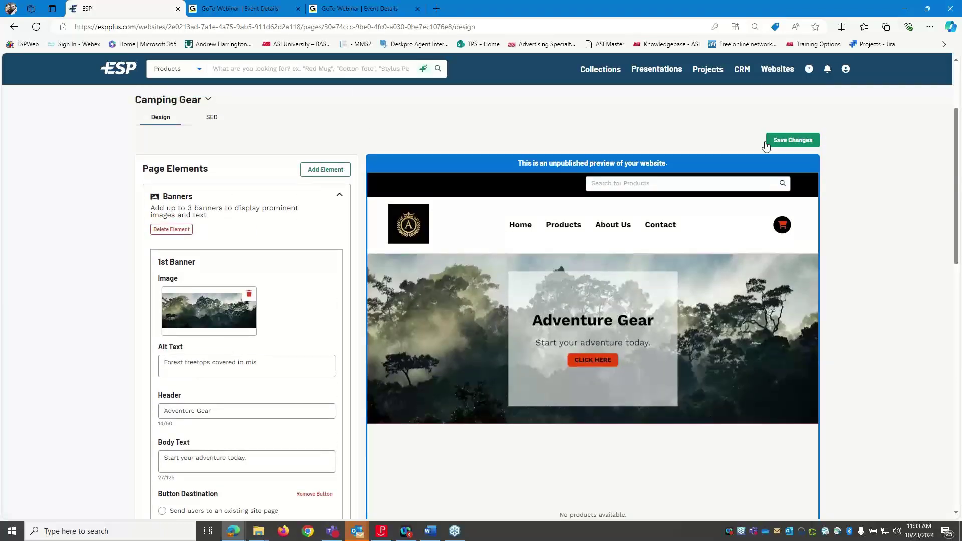
{"action": "left_click", "coordinate": [792, 140]}
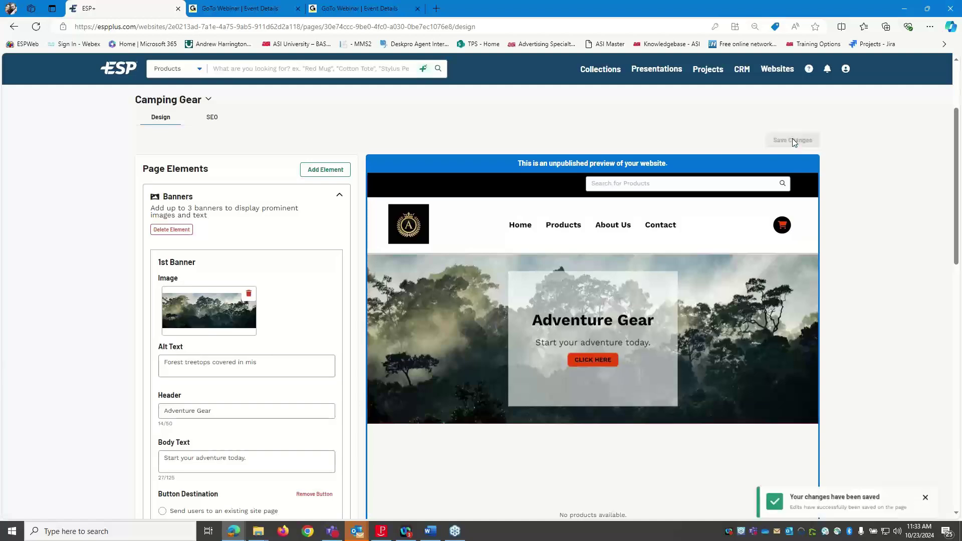
Step: Start a new collection page from the Camping Gear page's Carousel element, using the Yeti Travel Mugs collection with 4 products
{"action": "left_click", "coordinate": [341, 197]}
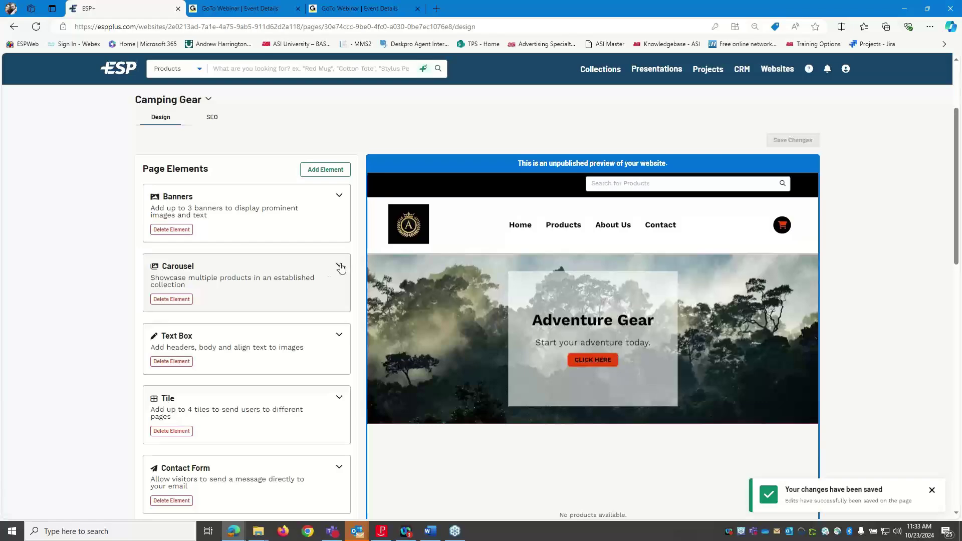
{"action": "left_click", "coordinate": [341, 267]}
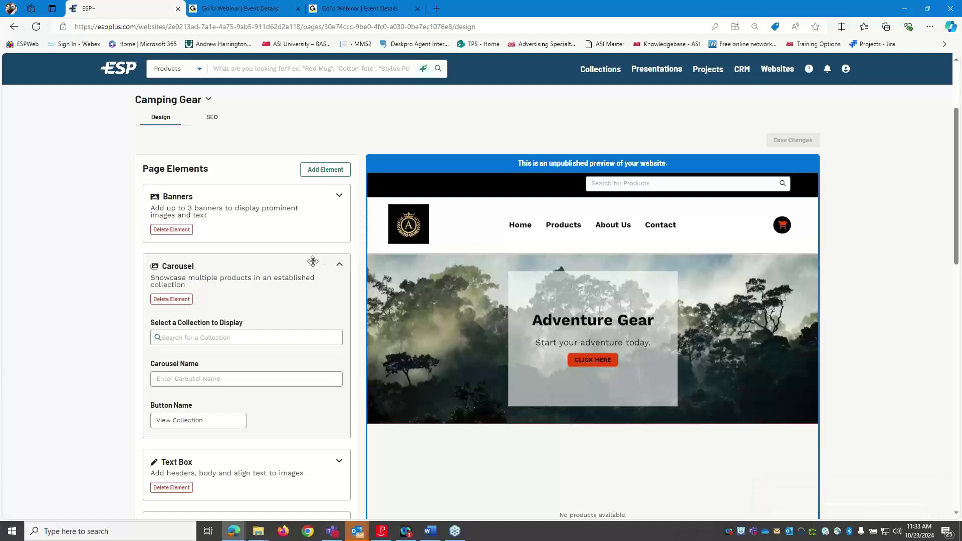
{"action": "scroll", "coordinate": [288, 270], "scroll_direction": "down", "scroll_amount": 1}
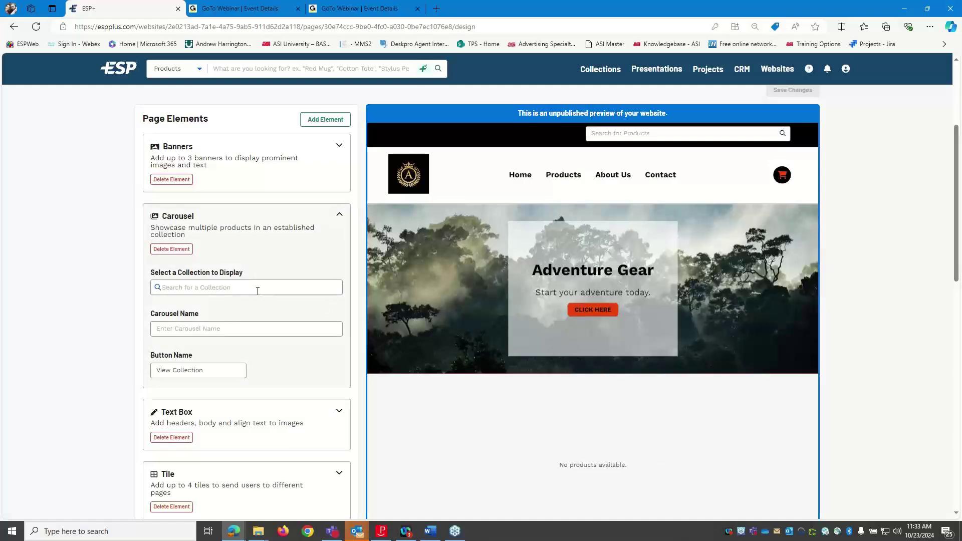
{"action": "left_click", "coordinate": [258, 288]}
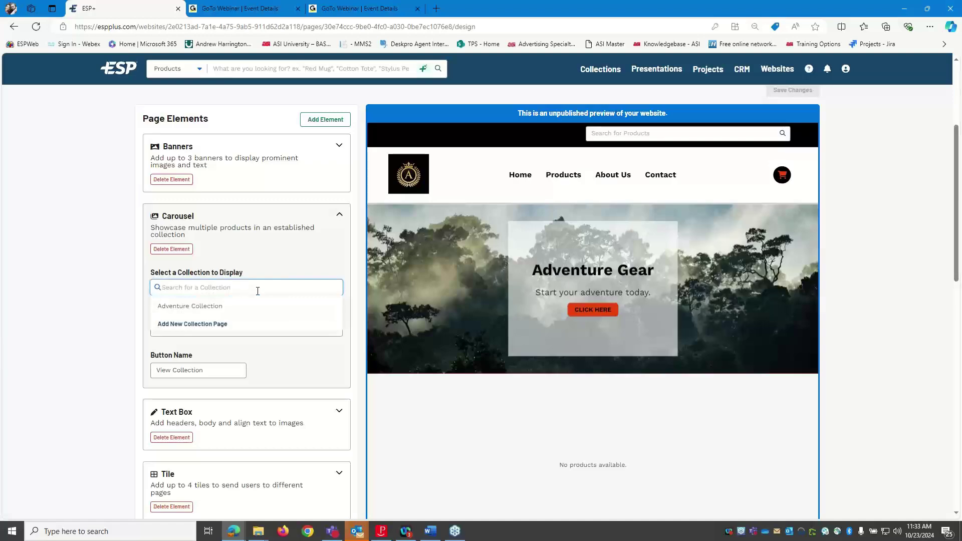
{"action": "left_click", "coordinate": [218, 324]}
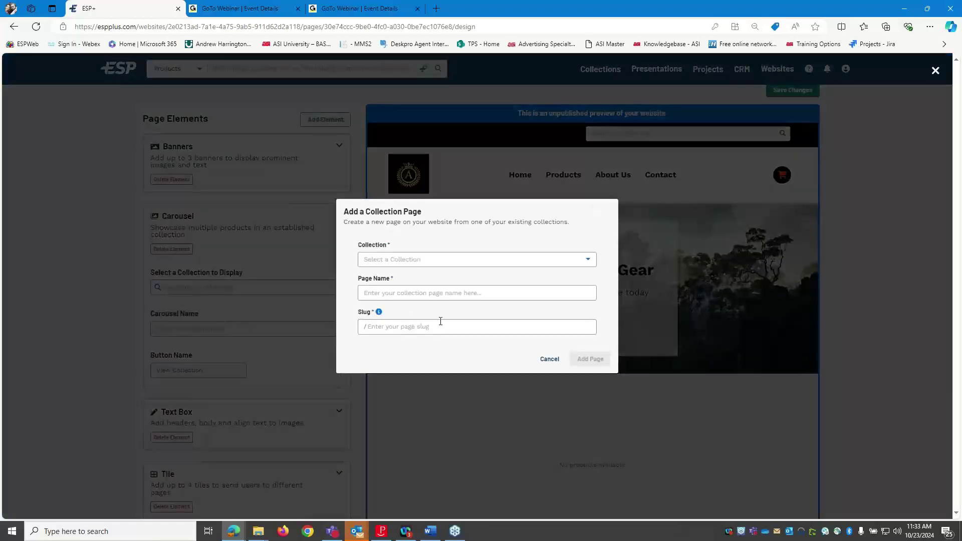
{"action": "left_click", "coordinate": [582, 264]}
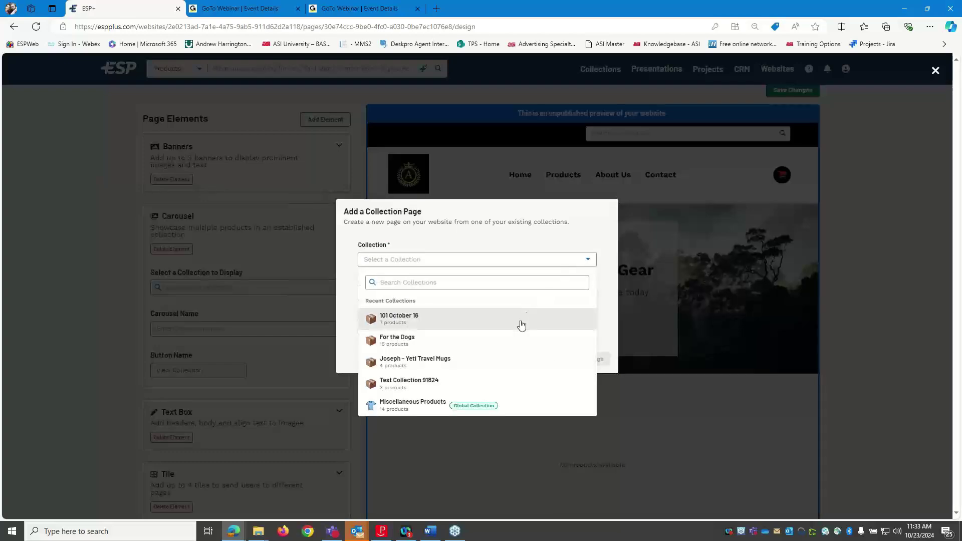
{"action": "left_click", "coordinate": [495, 359]}
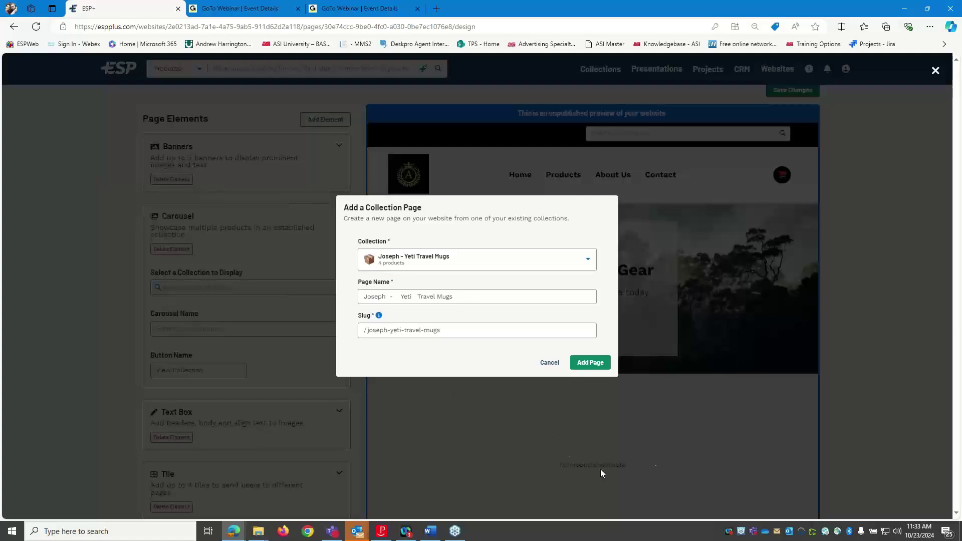
Step: Shorten the new collection page's name to "Yeti Travel Mugs", removing the extra spaces, and add the page
{"action": "left_click", "coordinate": [423, 296]}
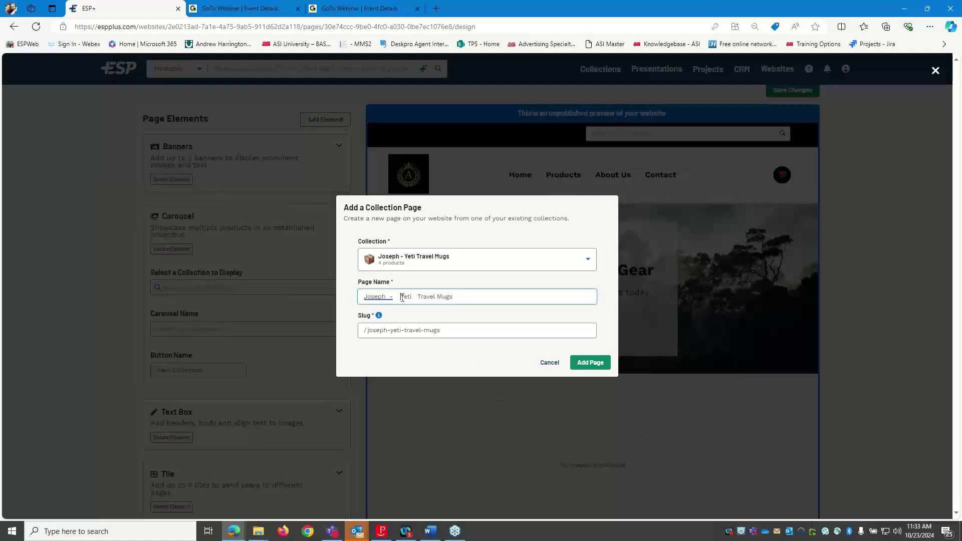
{"action": "key", "text": "BackSpace"}
{"action": "right_click", "coordinate": [389, 299]}
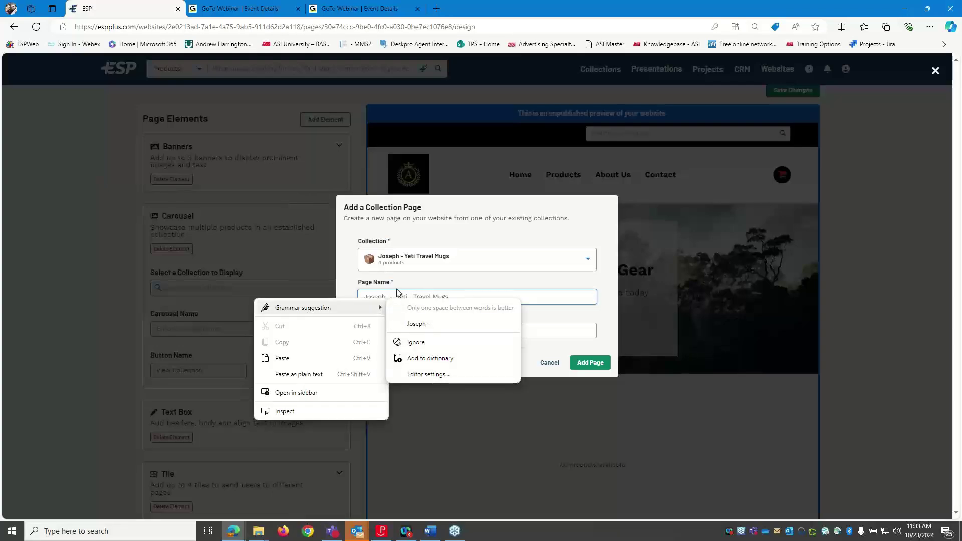
{"action": "left_click", "coordinate": [391, 296]}
{"action": "key", "text": "BackSpace"}
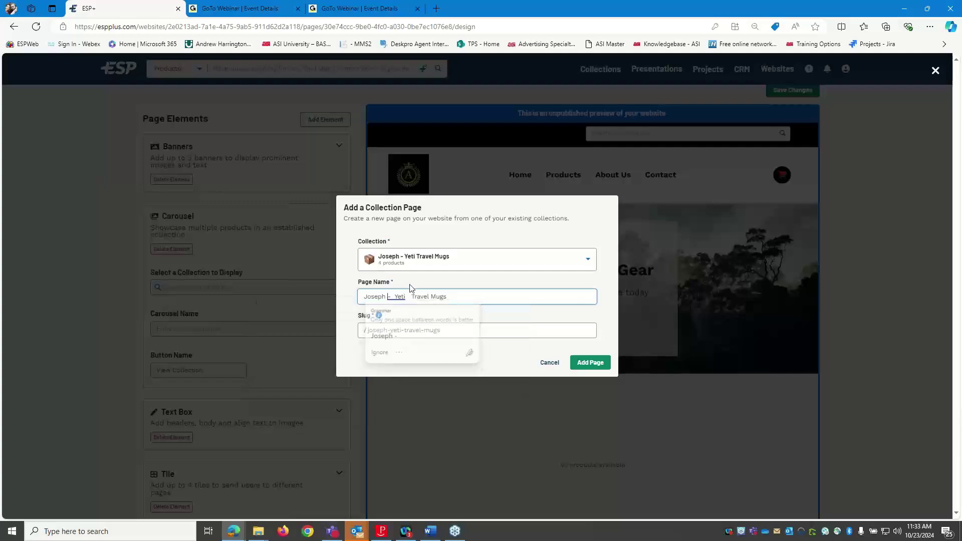
{"action": "left_click", "coordinate": [390, 298]}
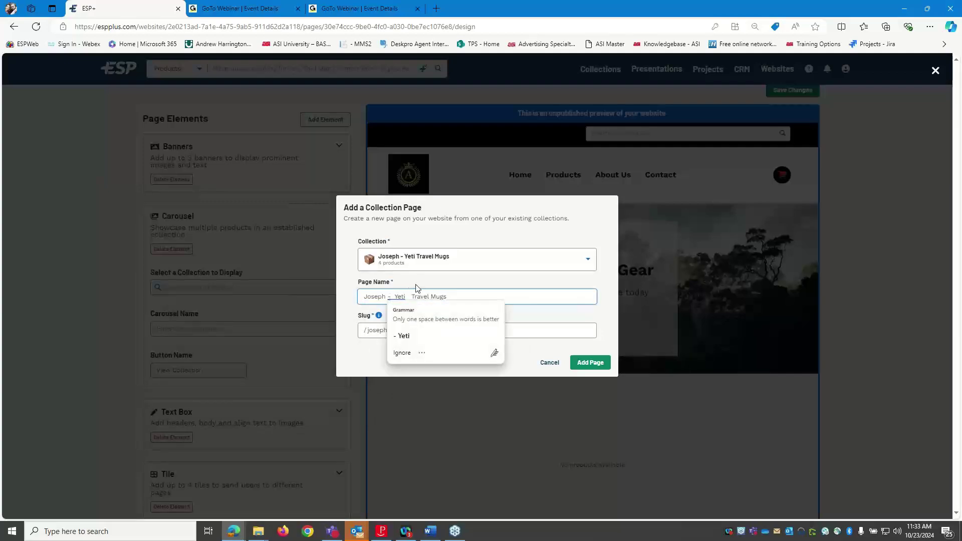
{"action": "left_click", "coordinate": [441, 333]}
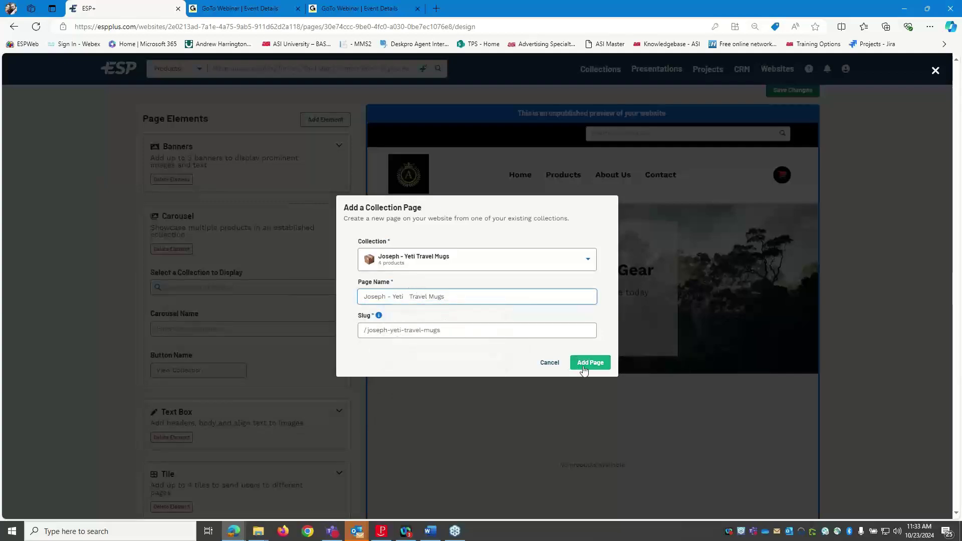
{"action": "left_click_drag", "start_coordinate": [392, 297], "coordinate": [349, 305]}
{"action": "key", "text": "BackSpace"}
{"action": "left_click", "coordinate": [387, 297]}
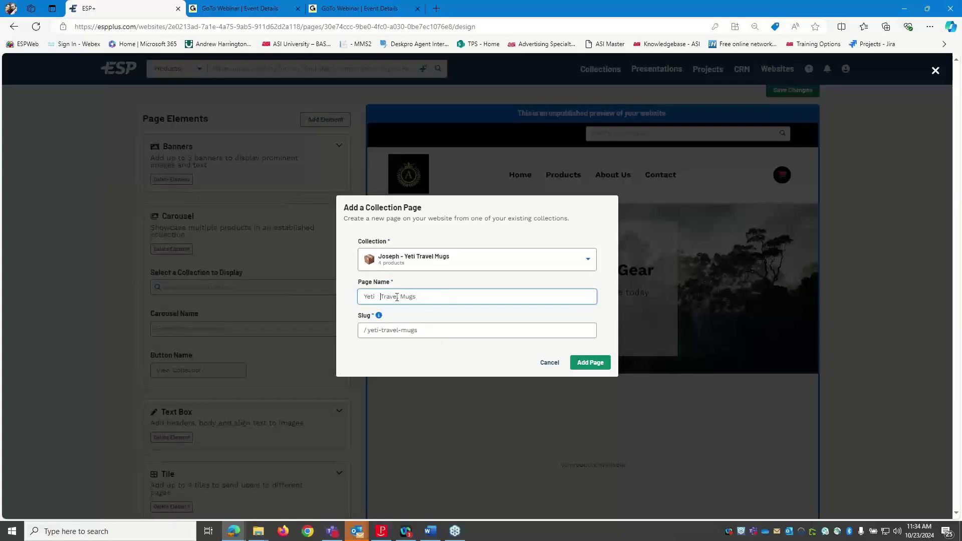
{"action": "key", "text": "BackSpace"}
{"action": "key", "text": "BackSpace"}
{"action": "left_click", "coordinate": [592, 364]}
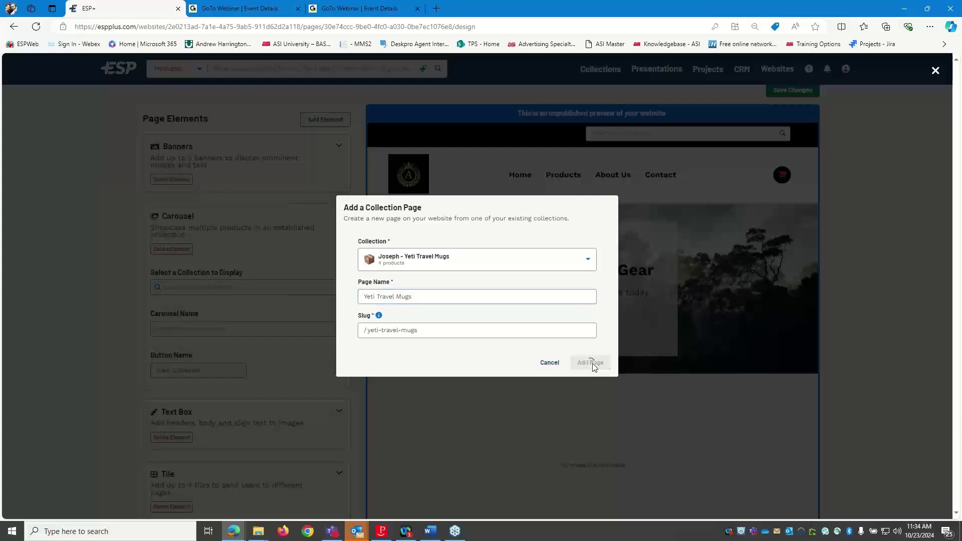
Step: Review the carousel in the page preview and name the carousel "Yeti Mugs"
{"action": "scroll", "coordinate": [592, 362], "scroll_direction": "down", "scroll_amount": 1}
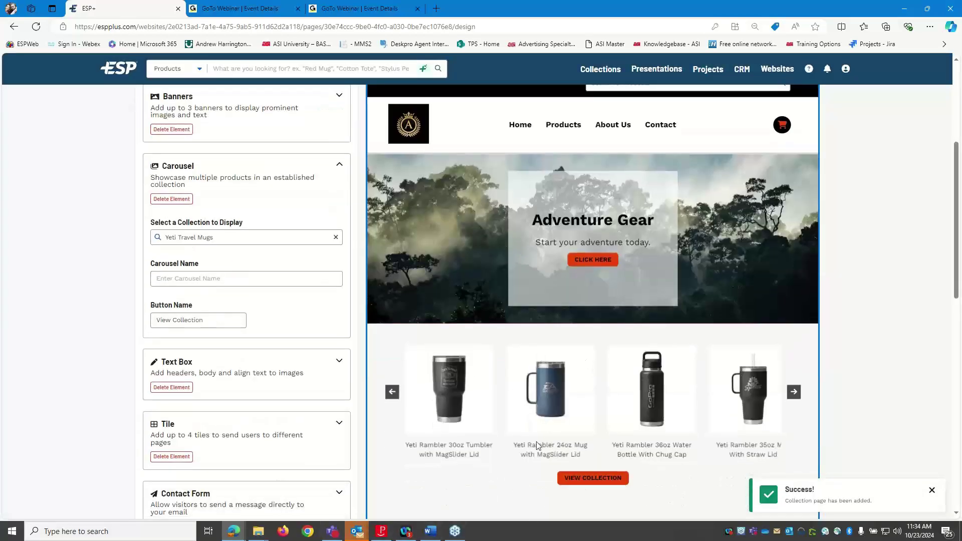
{"action": "scroll", "coordinate": [563, 441], "scroll_direction": "down", "scroll_amount": 1}
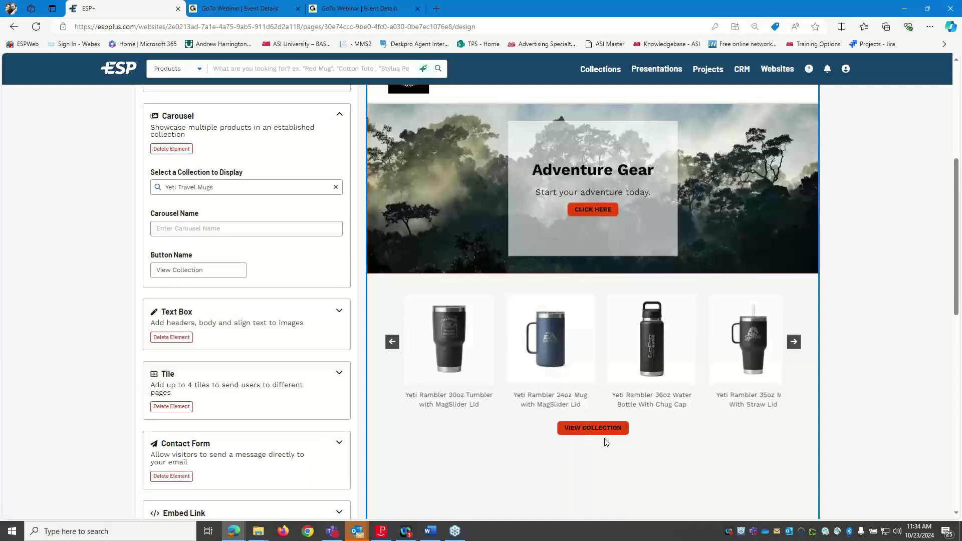
{"action": "scroll", "coordinate": [626, 436], "scroll_direction": "down", "scroll_amount": 1}
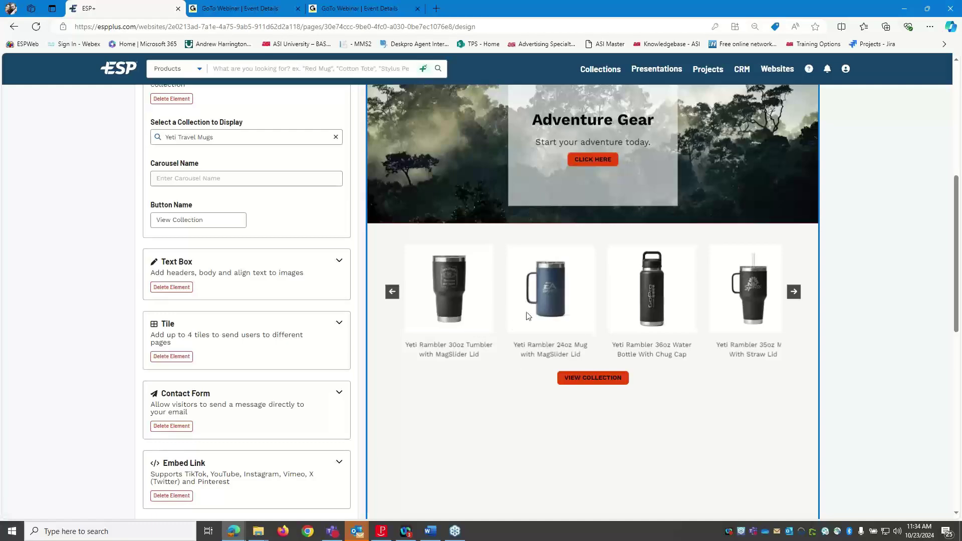
{"action": "scroll", "coordinate": [524, 326], "scroll_direction": "down", "scroll_amount": 1}
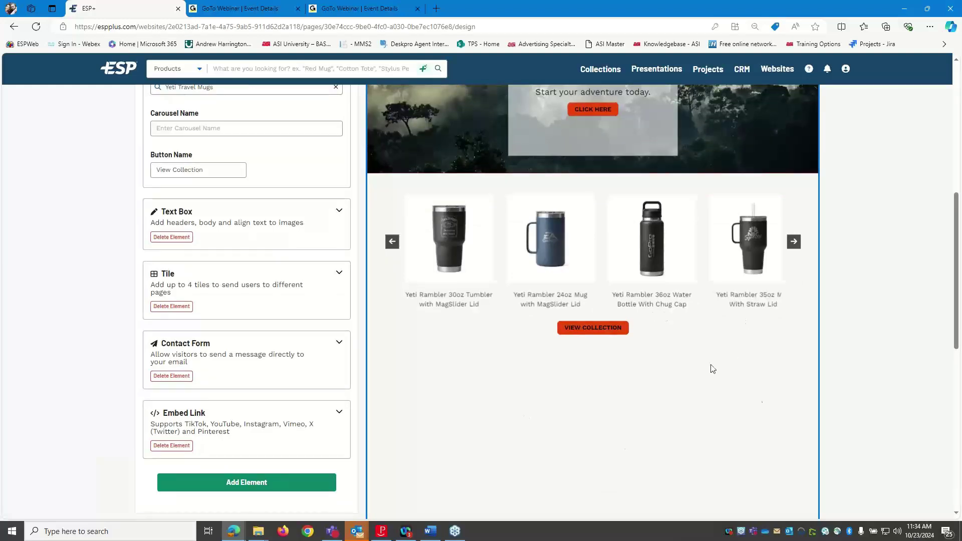
{"action": "scroll", "coordinate": [543, 363], "scroll_direction": "up", "scroll_amount": 4}
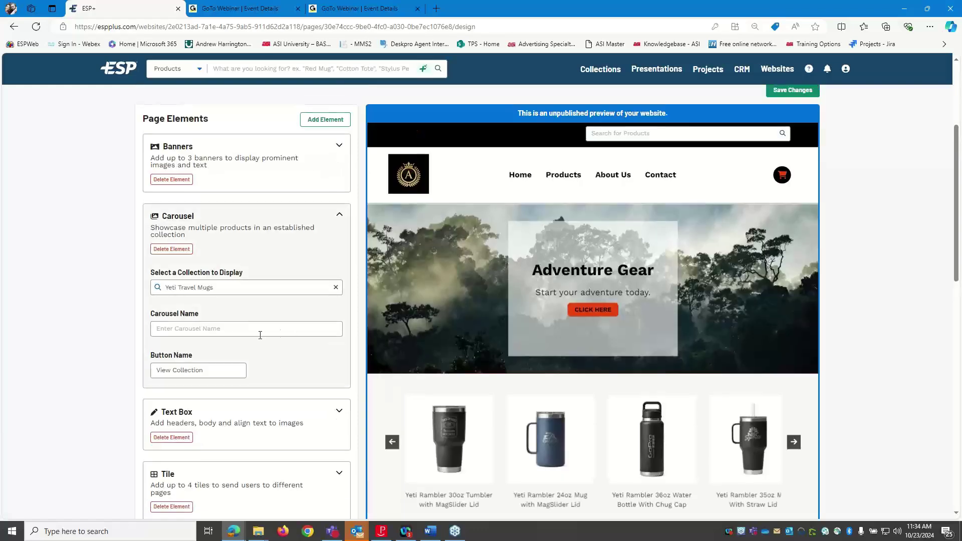
{"action": "left_click", "coordinate": [260, 335]}
{"action": "type", "text": "Ye"}
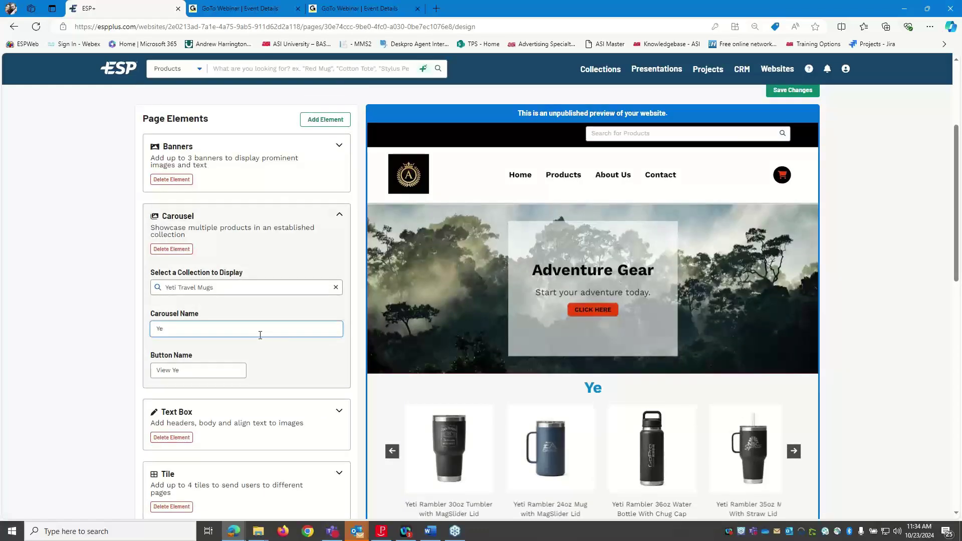
{"action": "type", "text": "ti Mugs"}
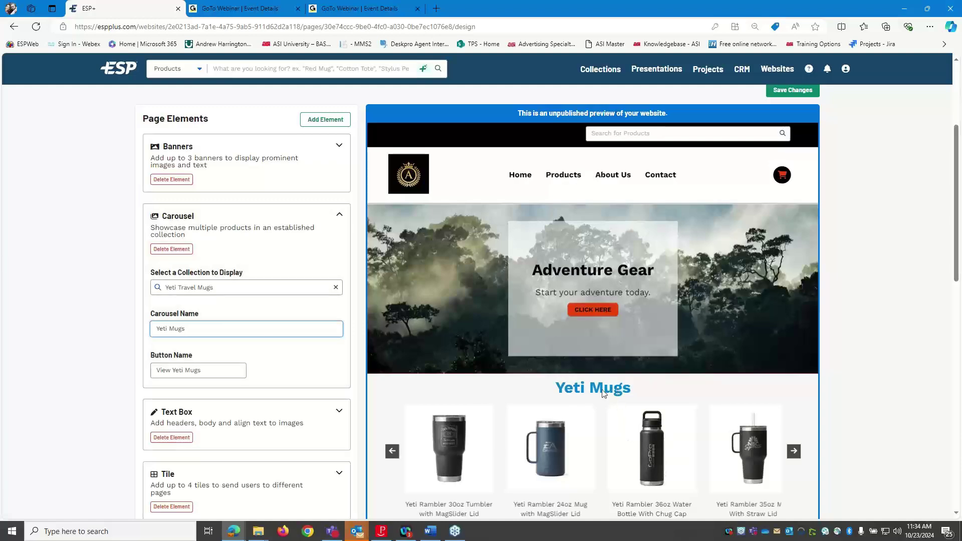
Step: Check the carousel's button in the preview and open its button name for editing
{"action": "scroll", "coordinate": [269, 325], "scroll_direction": "down", "scroll_amount": 2}
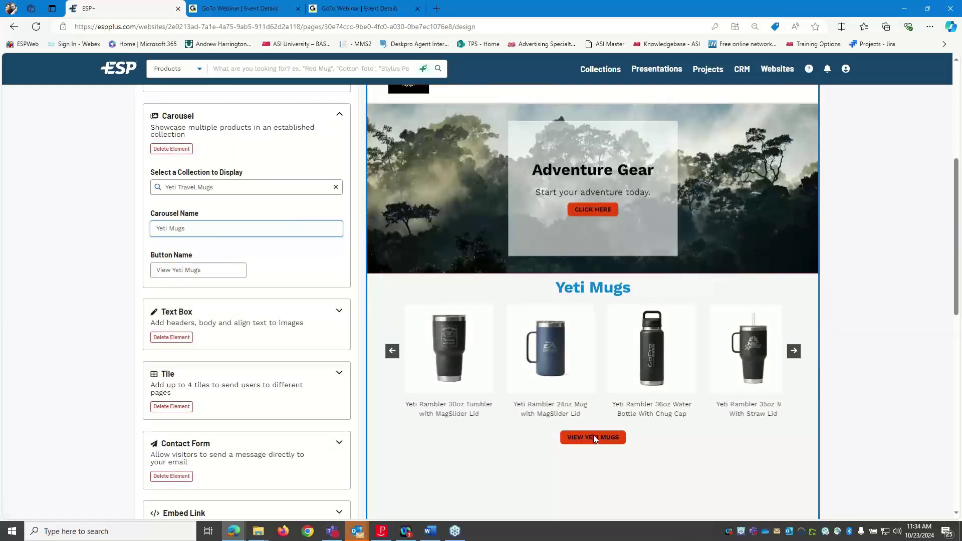
{"action": "key", "text": "Tab"}
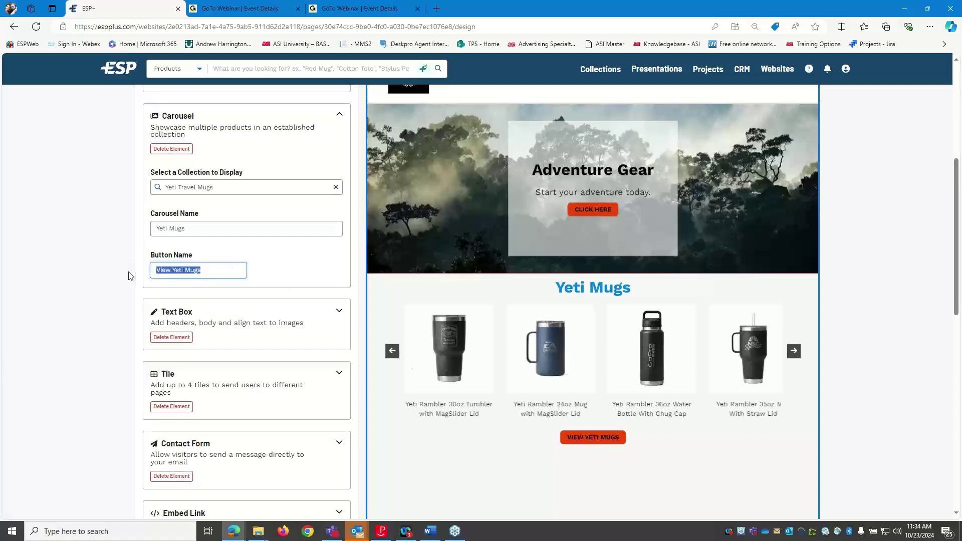
Step: Set the carousel's button name to "Drink Up - View Our Collection" and save the page changes
{"action": "type", "text": "Drink"}
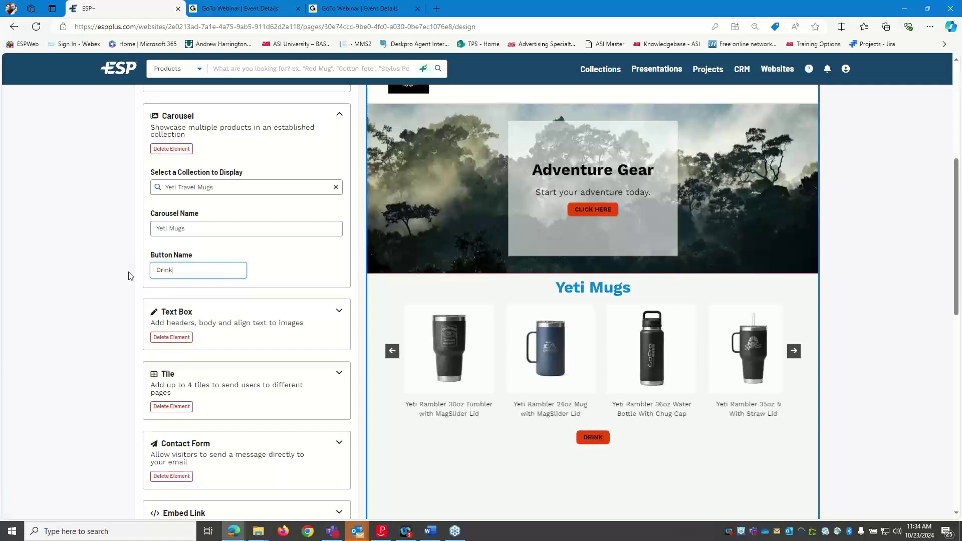
{"action": "type", "text": " Up"}
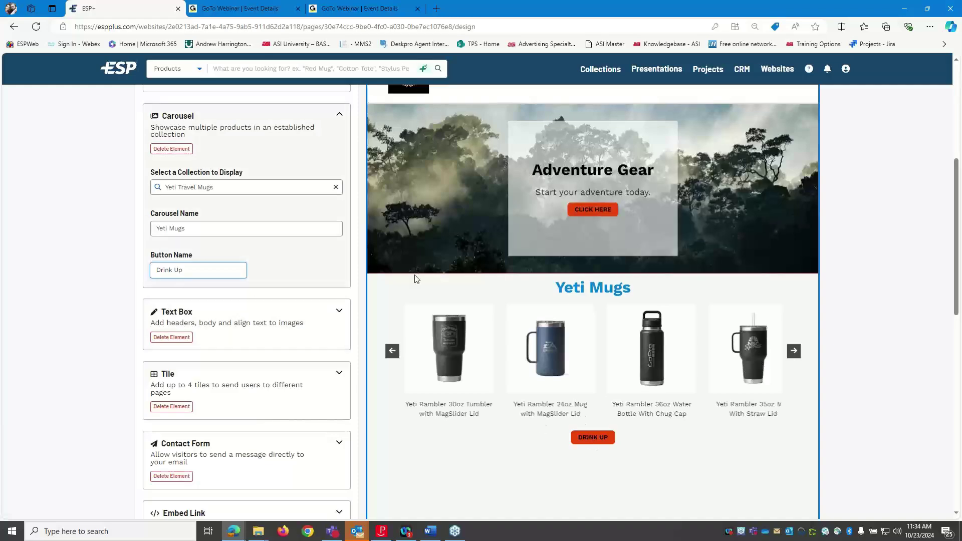
{"action": "type", "text": " - Vi"}
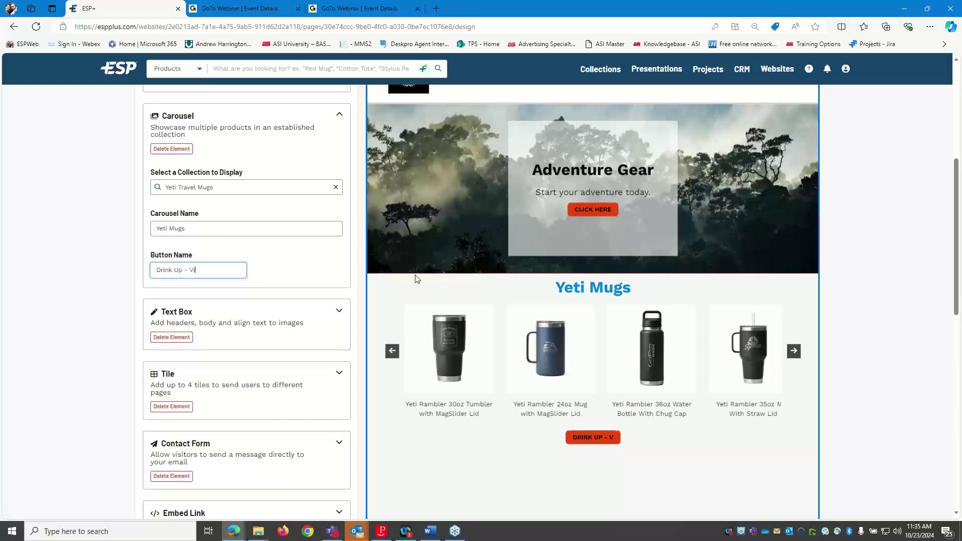
{"action": "type", "text": "ew Our Collection"}
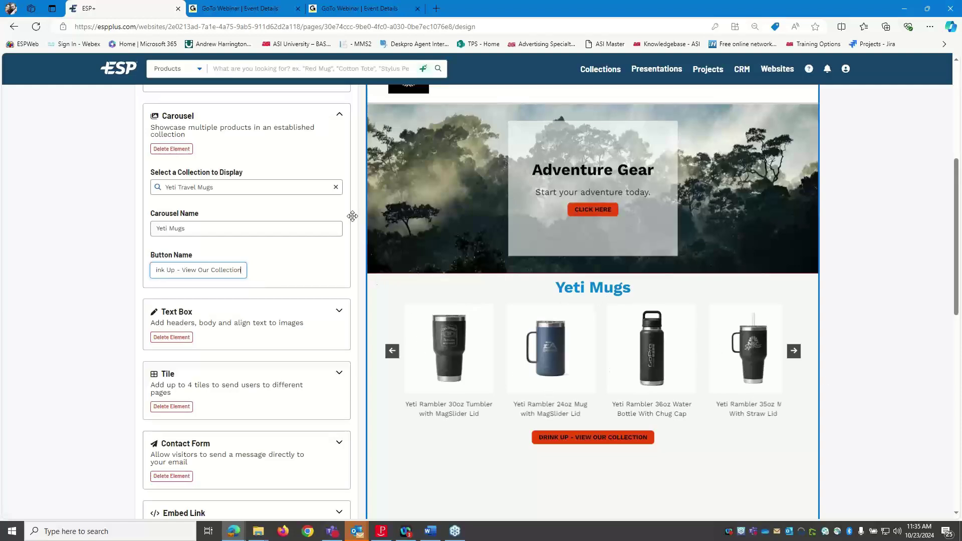
{"action": "scroll", "coordinate": [354, 293], "scroll_direction": "up", "scroll_amount": 2}
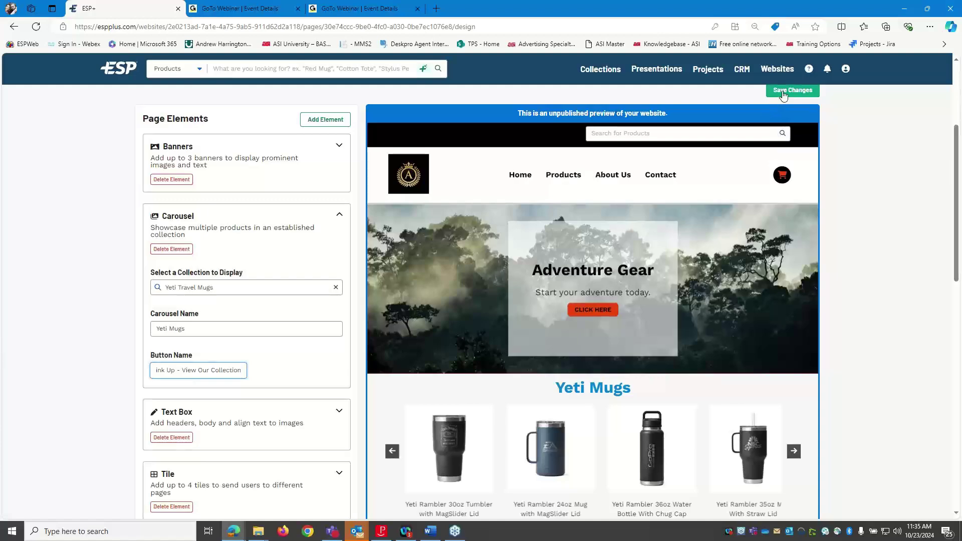
{"action": "left_click", "coordinate": [782, 92]}
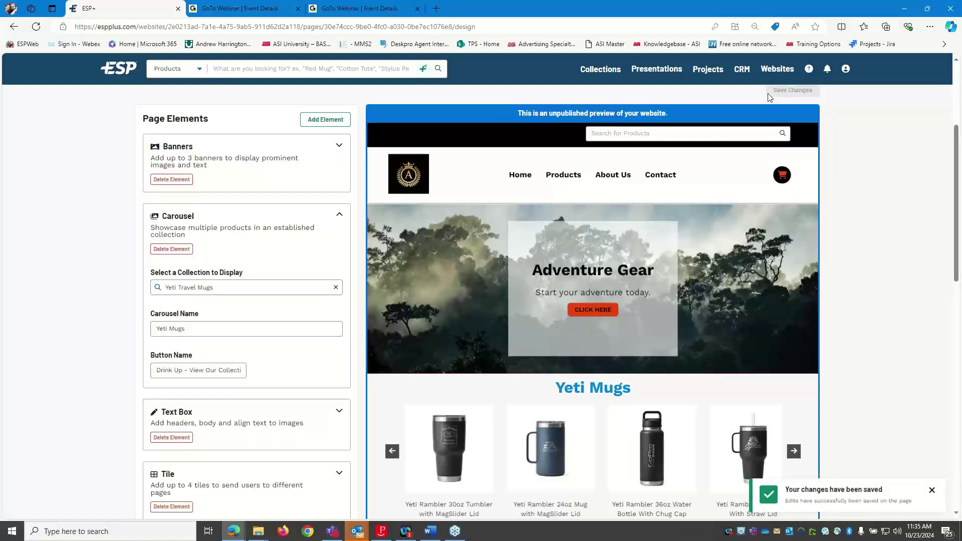
{"action": "left_click", "coordinate": [338, 215]}
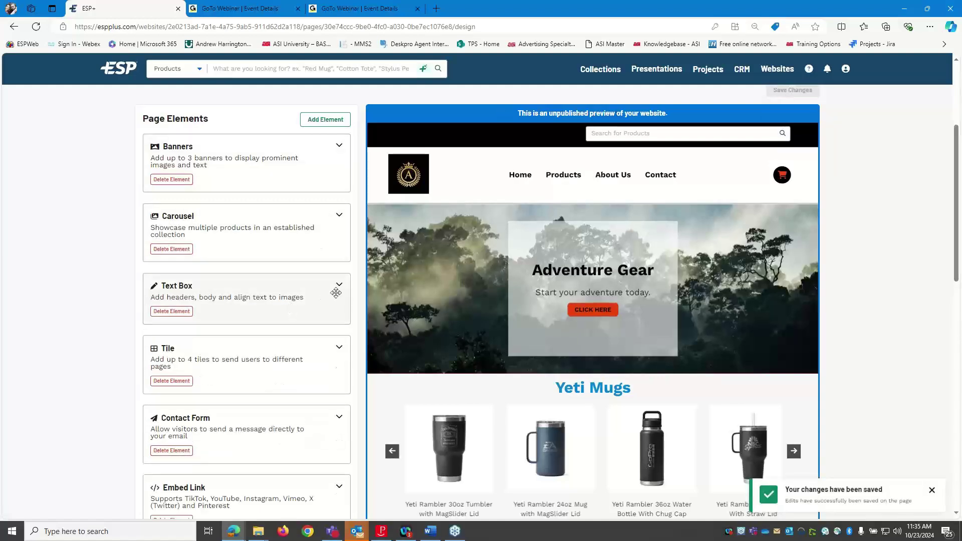
Step: Fill the text box element with "Our company has been helping people find their adventure since 1987." and save the changes
{"action": "left_click", "coordinate": [336, 290]}
{"action": "scroll", "coordinate": [614, 341], "scroll_direction": "down", "scroll_amount": 2}
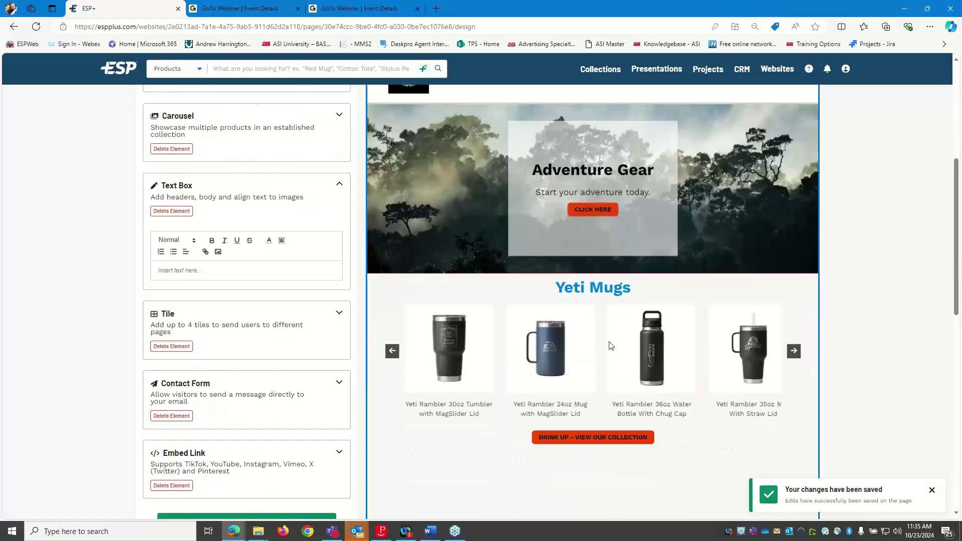
{"action": "scroll", "coordinate": [498, 328], "scroll_direction": "down", "scroll_amount": 3}
{"action": "scroll", "coordinate": [498, 328], "scroll_direction": "up", "scroll_amount": 2}
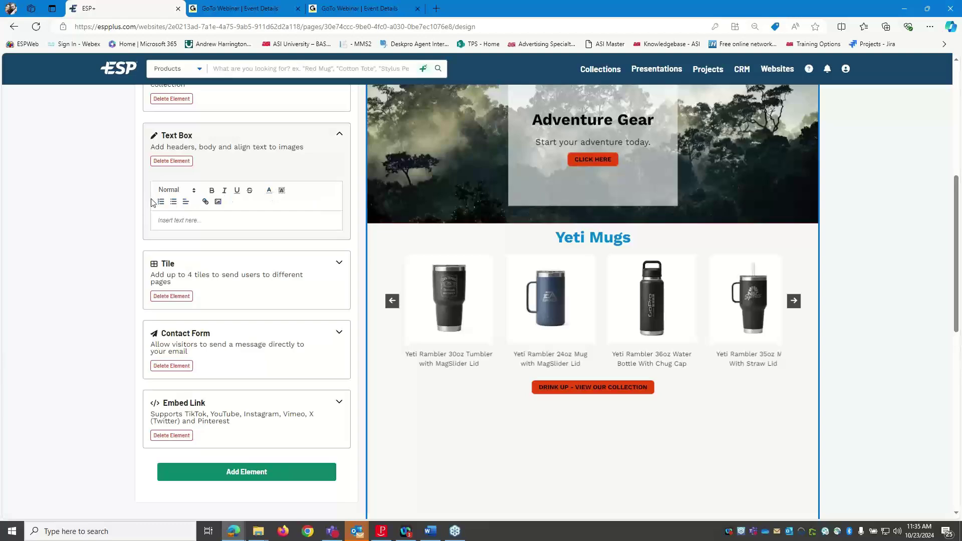
{"action": "left_click", "coordinate": [212, 209]}
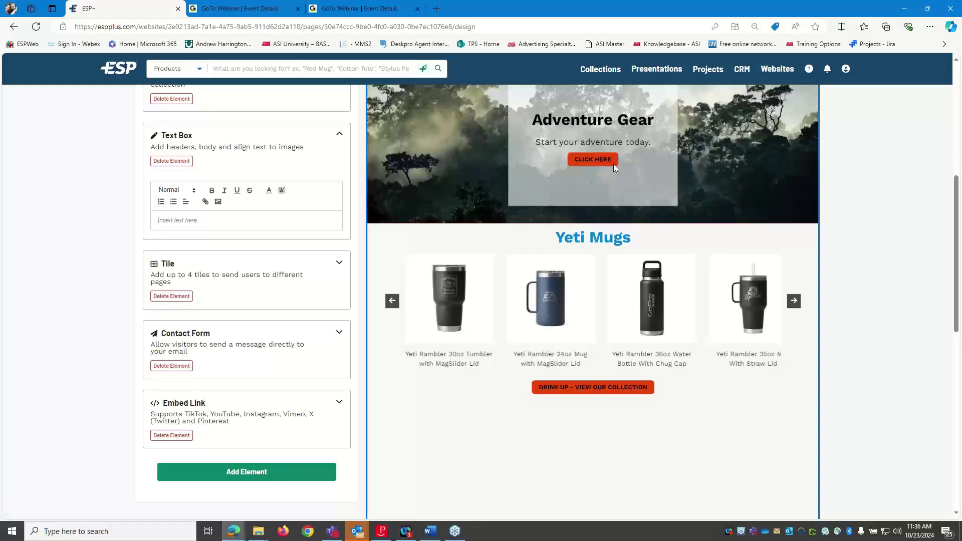
{"action": "type", "text": "Our company has been hel"}
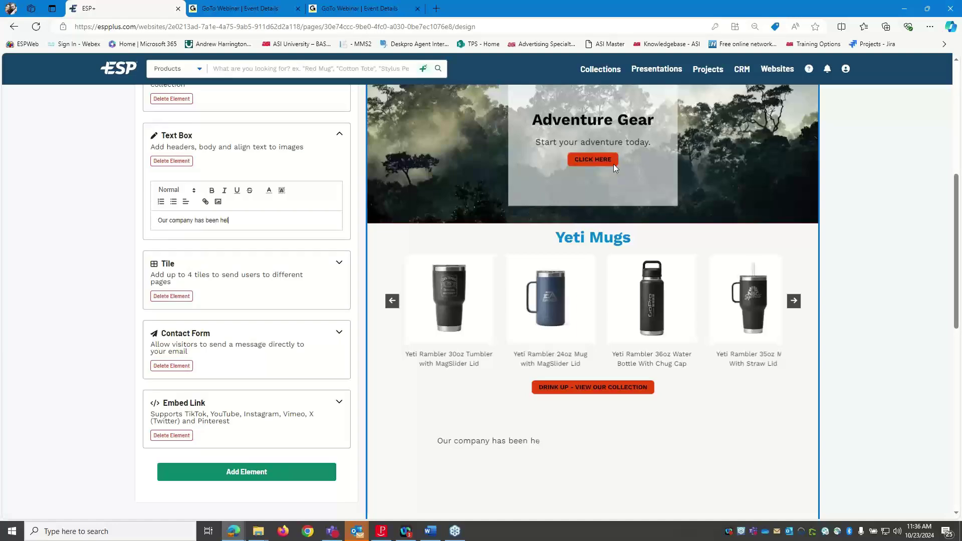
{"action": "type", "text": "ping people find their adventure"}
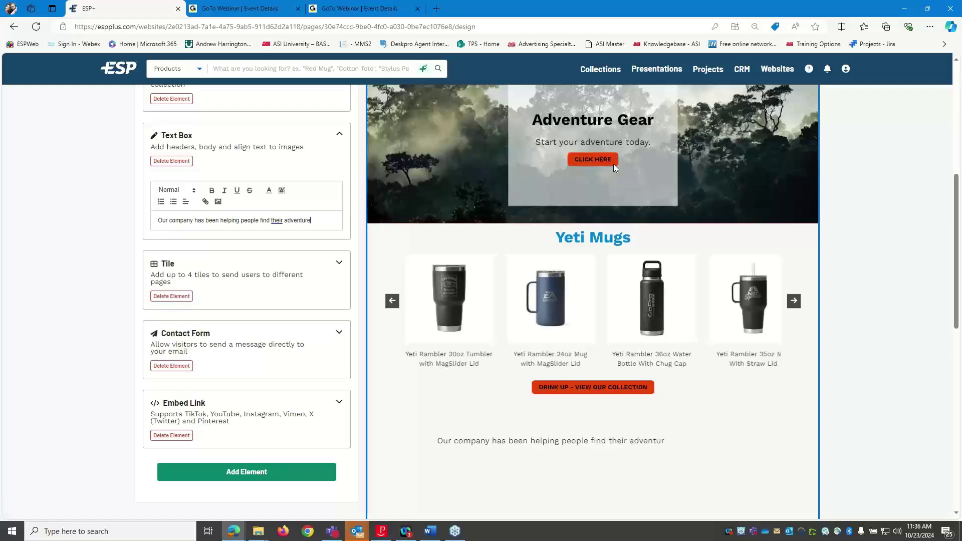
{"action": "type", "text": " since 1987."}
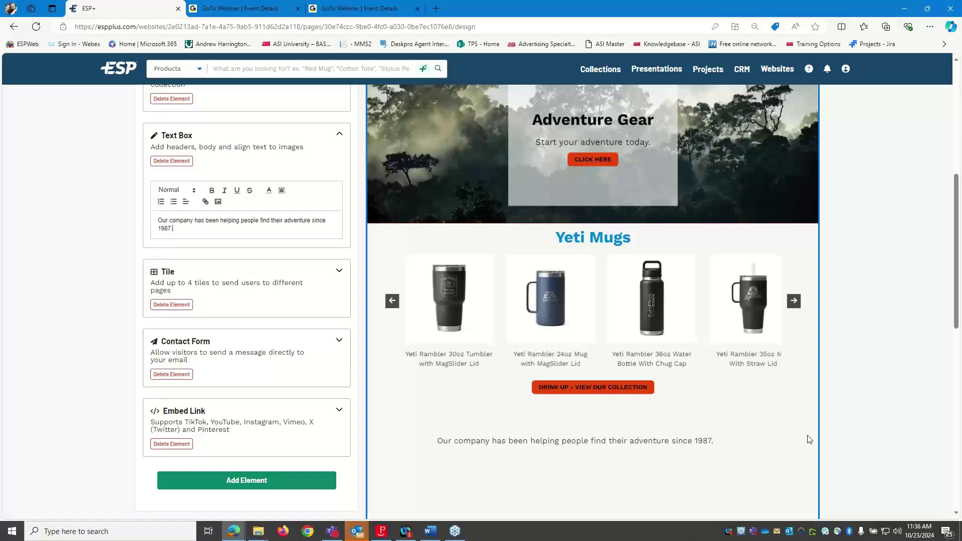
{"action": "scroll", "coordinate": [576, 411], "scroll_direction": "down", "scroll_amount": 1}
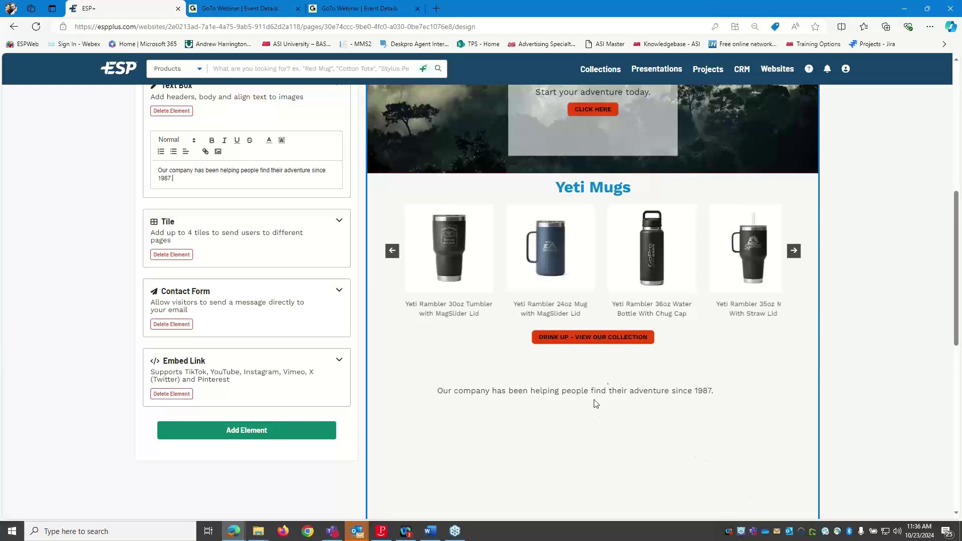
{"action": "scroll", "coordinate": [307, 188], "scroll_direction": "up", "scroll_amount": 1}
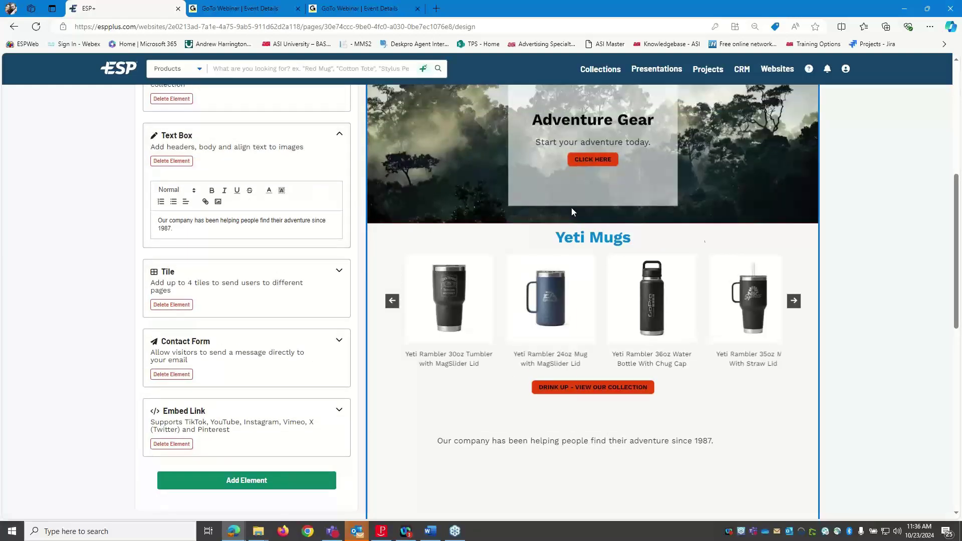
{"action": "scroll", "coordinate": [572, 212], "scroll_direction": "up", "scroll_amount": 3}
{"action": "left_click", "coordinate": [793, 91]}
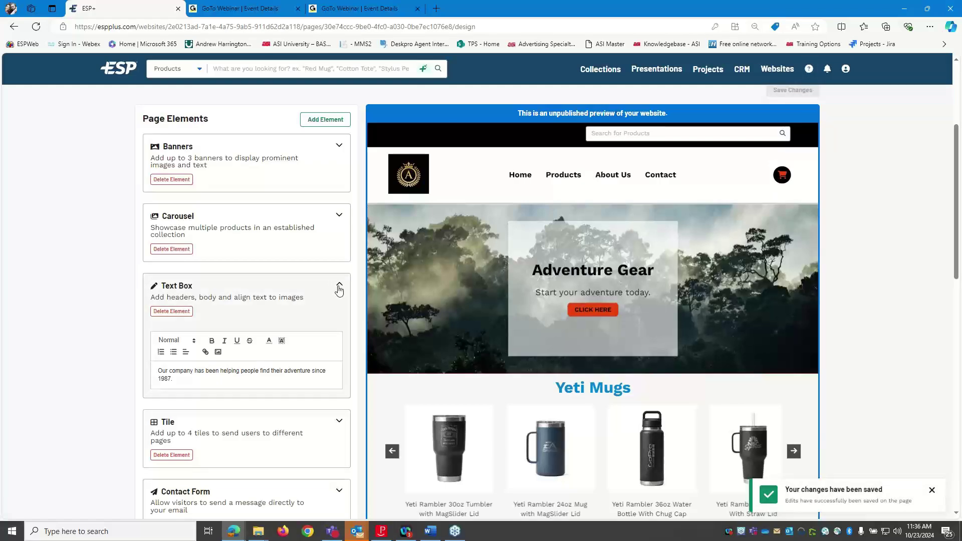
{"action": "left_click", "coordinate": [339, 290]}
Step: Upload Fall-Camping-Tips-campfire-1.jpg as the first tile's image and check it in the page preview
{"action": "left_click", "coordinate": [289, 377]}
{"action": "scroll", "coordinate": [364, 382], "scroll_direction": "down", "scroll_amount": 3}
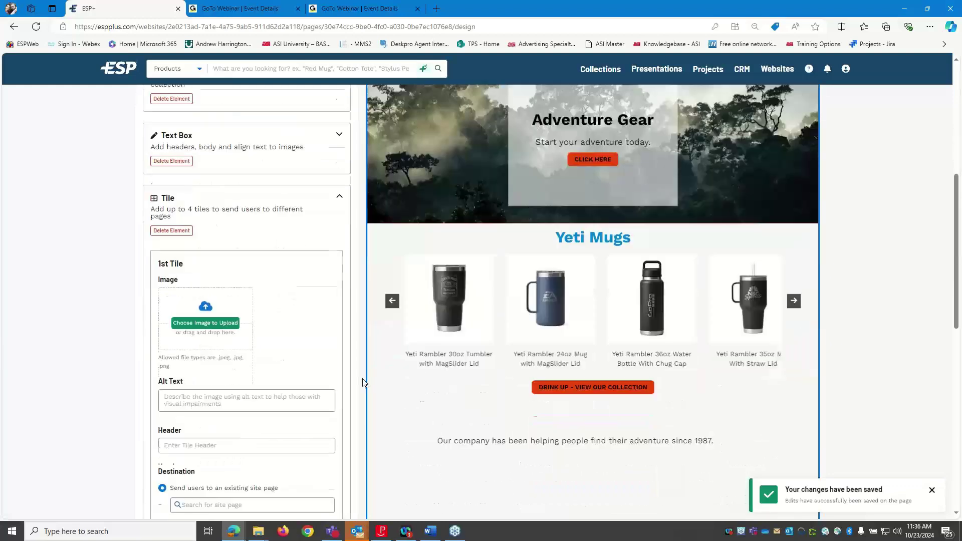
{"action": "scroll", "coordinate": [494, 382], "scroll_direction": "down", "scroll_amount": 2}
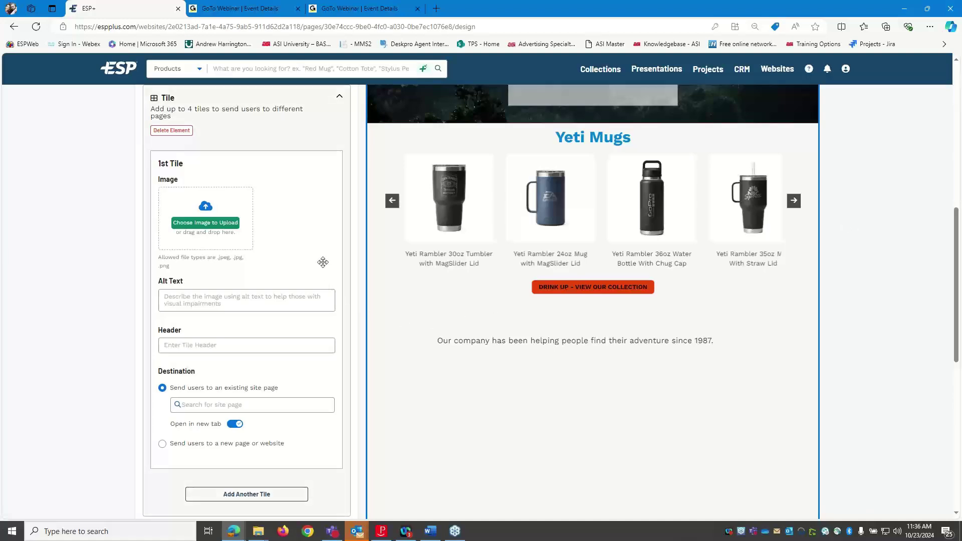
{"action": "left_click", "coordinate": [188, 223]}
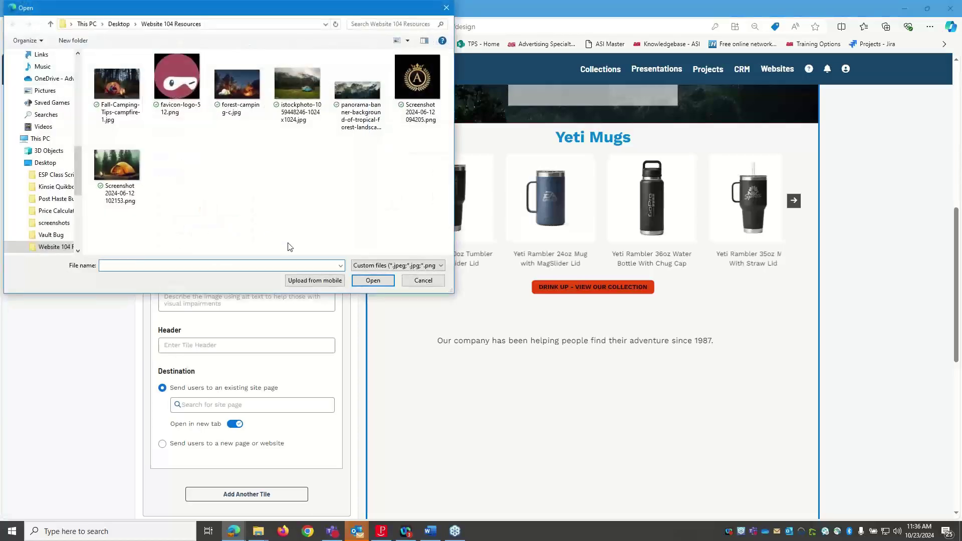
{"action": "left_click", "coordinate": [110, 103]}
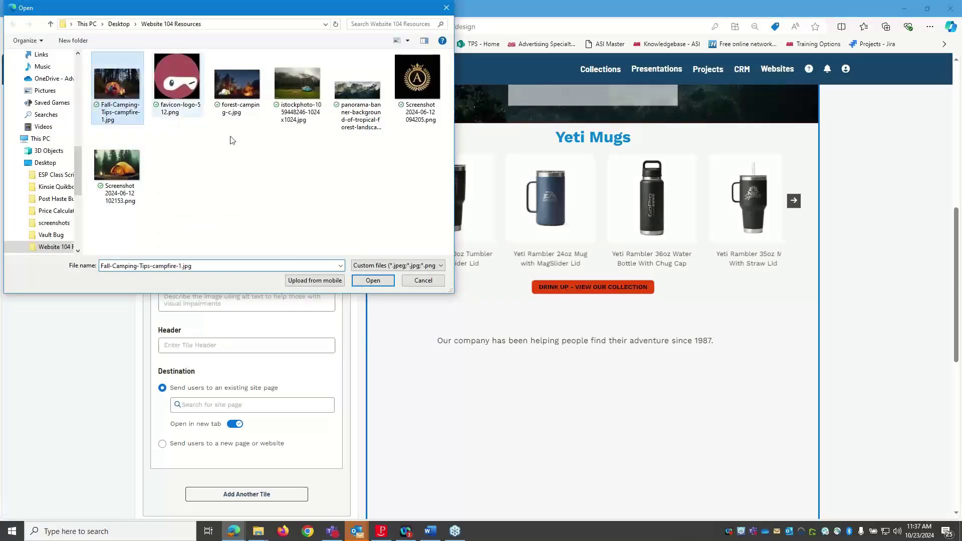
{"action": "left_click", "coordinate": [372, 280]}
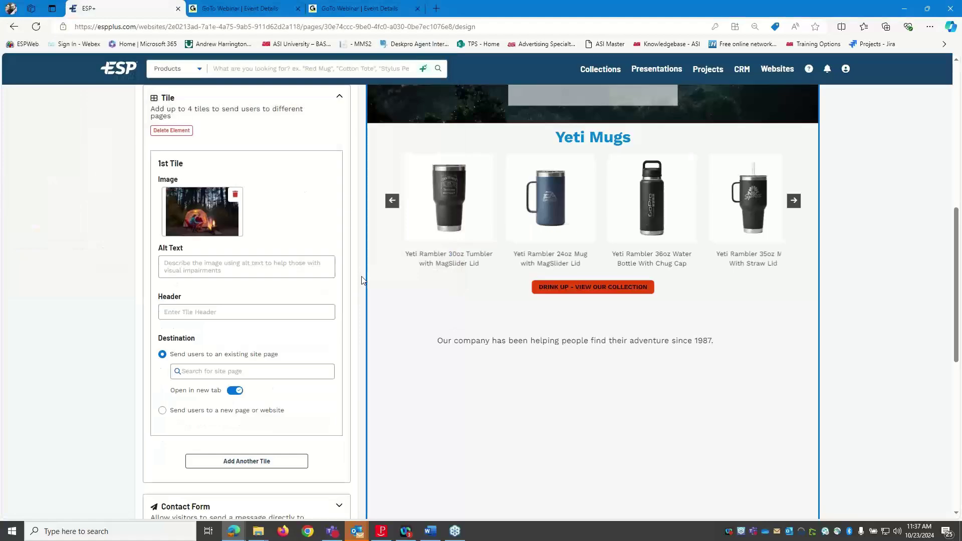
{"action": "scroll", "coordinate": [660, 344], "scroll_direction": "down", "scroll_amount": 2}
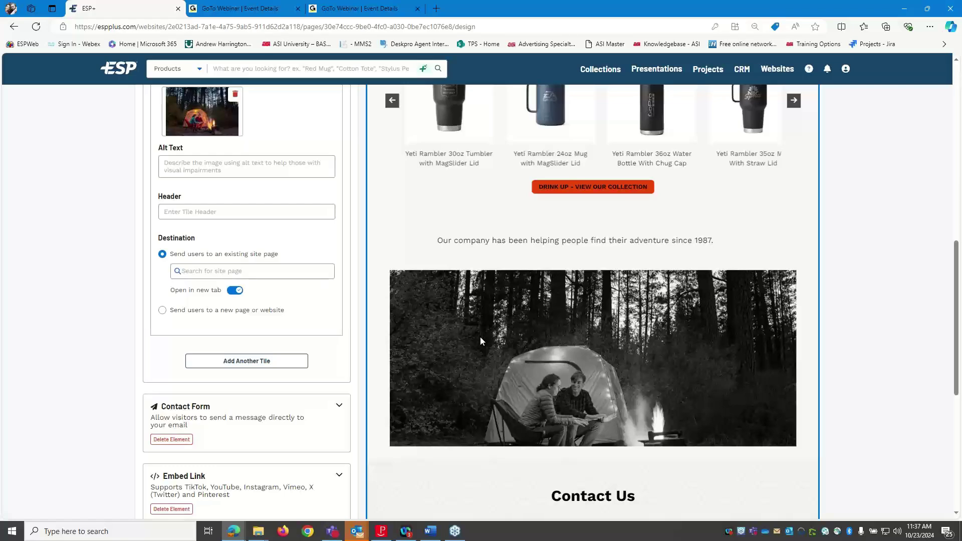
{"action": "scroll", "coordinate": [804, 345], "scroll_direction": "up", "scroll_amount": 15}
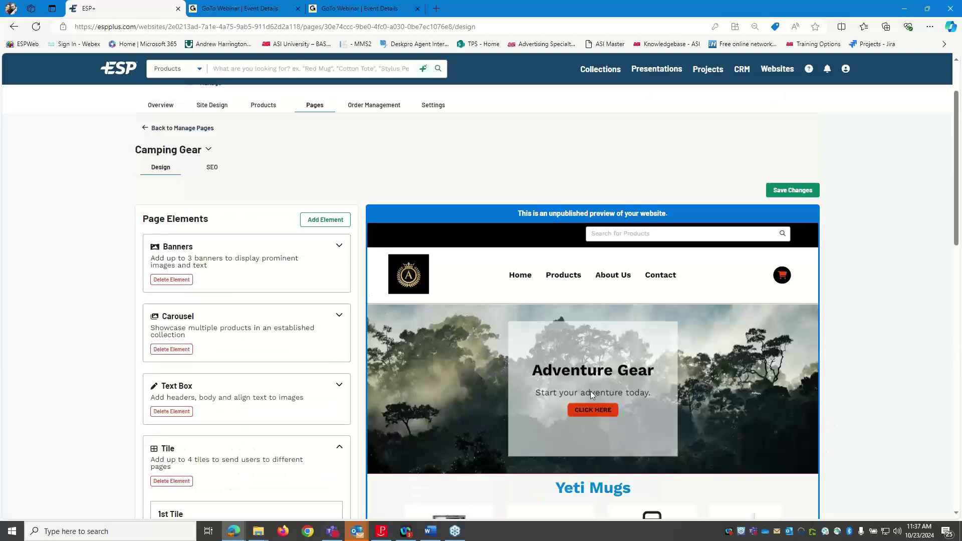
{"action": "scroll", "coordinate": [591, 396], "scroll_direction": "down", "scroll_amount": 9}
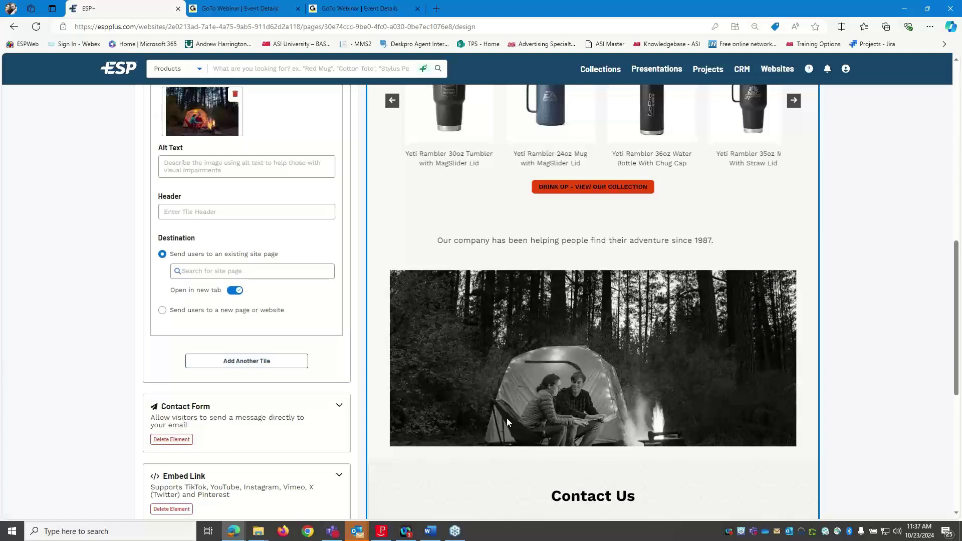
Step: Enter "Couple sitting in front of tent while camping" as the first tile's alt text
{"action": "left_click", "coordinate": [219, 170]}
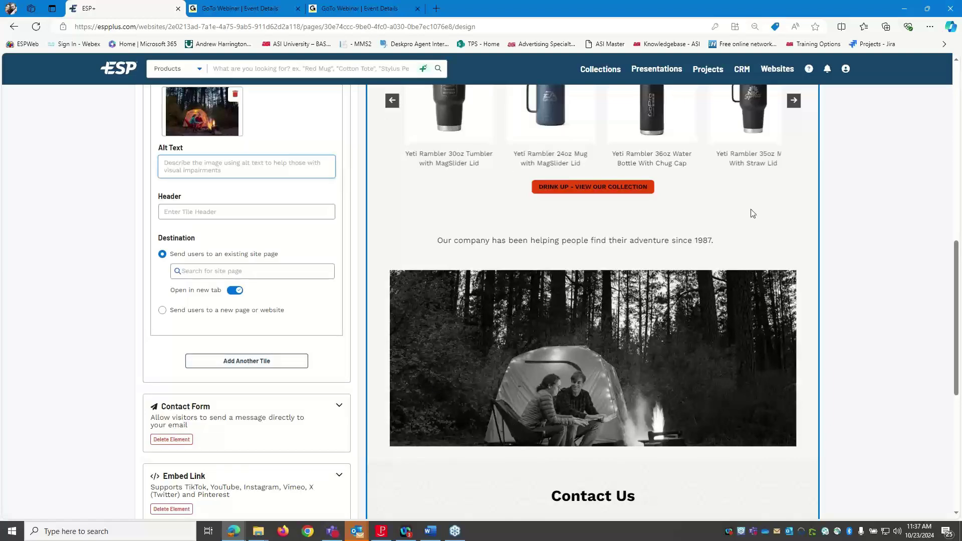
{"action": "type", "text": "Couple sittin"}
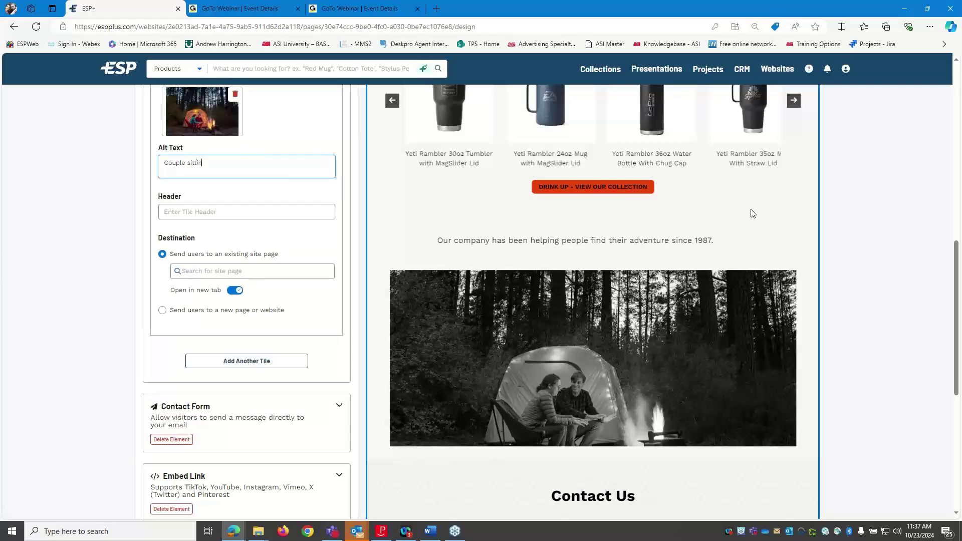
{"action": "type", "text": "ront of tent while camping"}
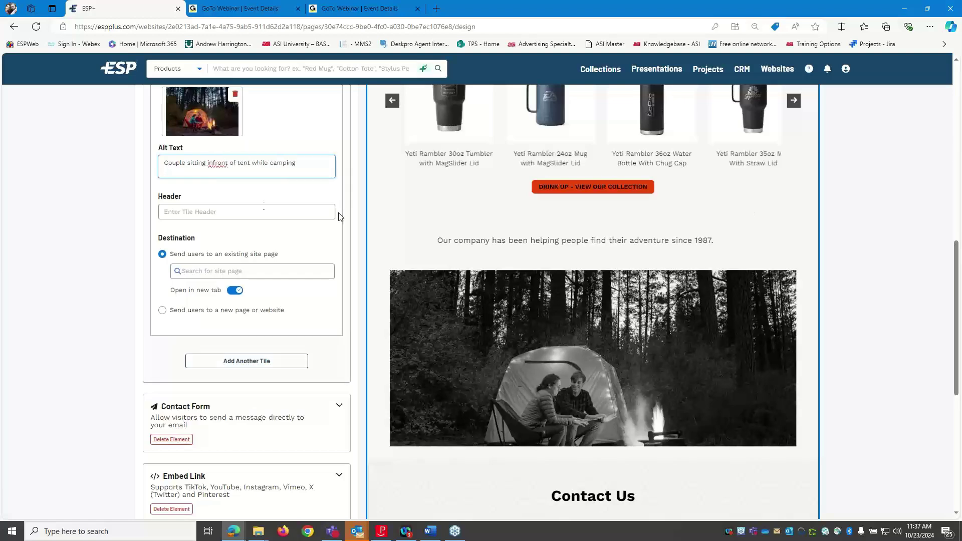
{"action": "left_click", "coordinate": [214, 163]}
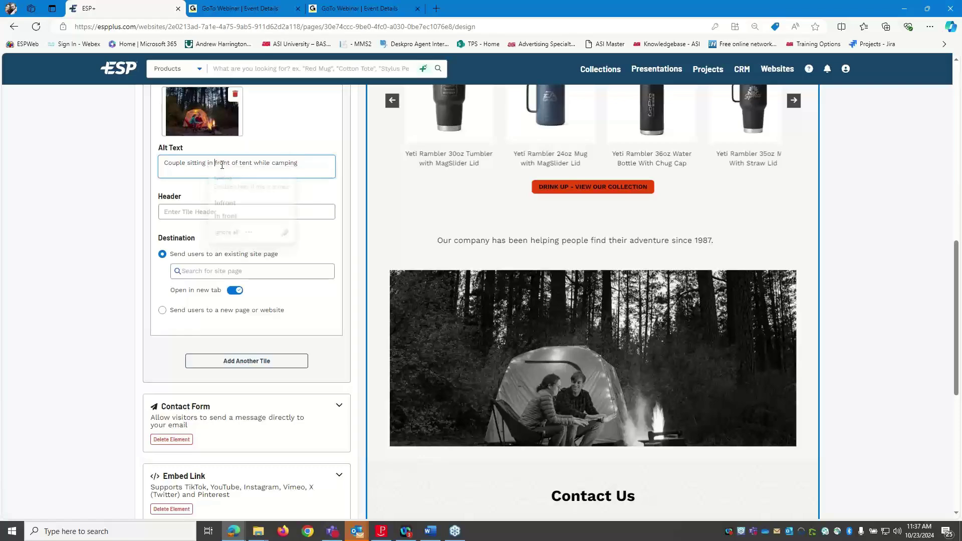
Step: Set the first tile's header to "Camping Gear"
{"action": "left_click", "coordinate": [281, 211]}
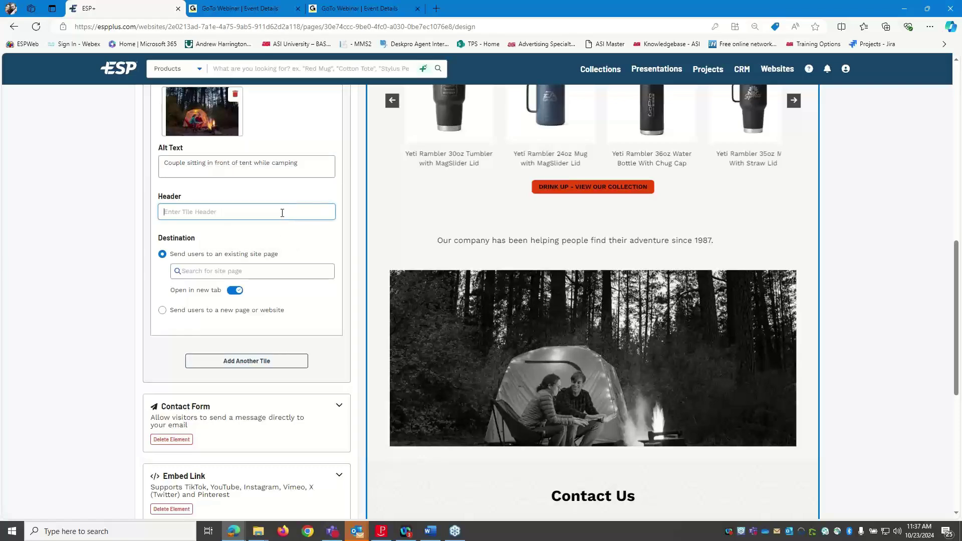
{"action": "type", "text": "C"}
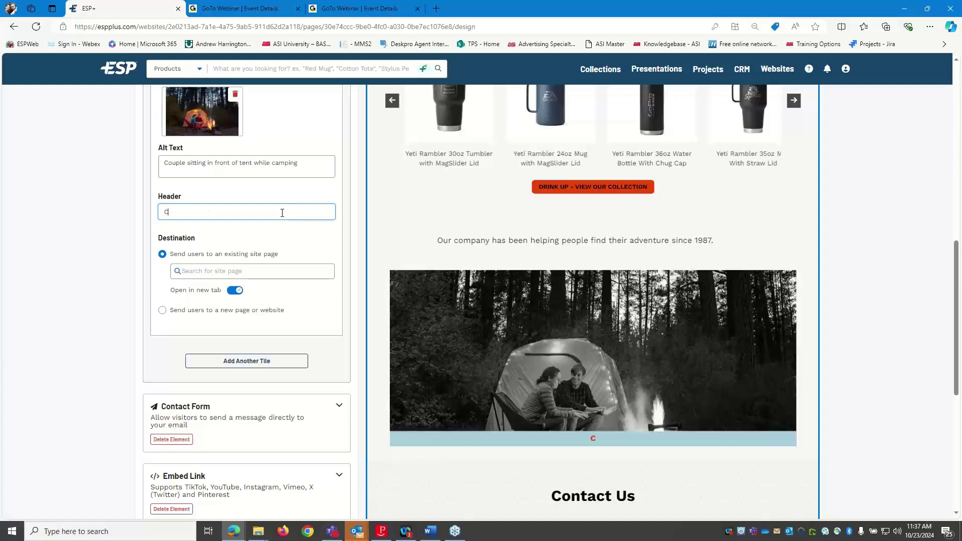
{"action": "type", "text": "amping Gear"}
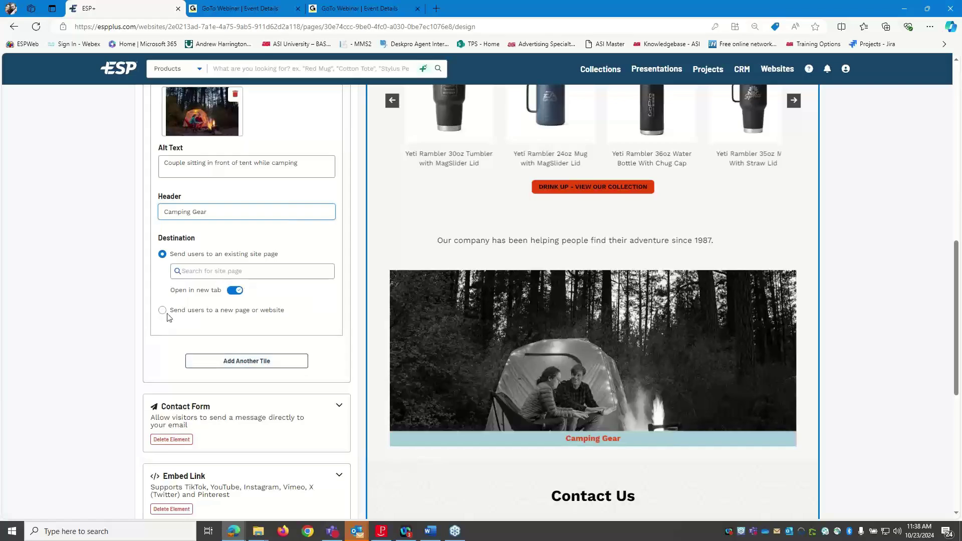
Step: Start a new collection page as the first tile's destination and open the collection search
{"action": "left_click", "coordinate": [202, 271]}
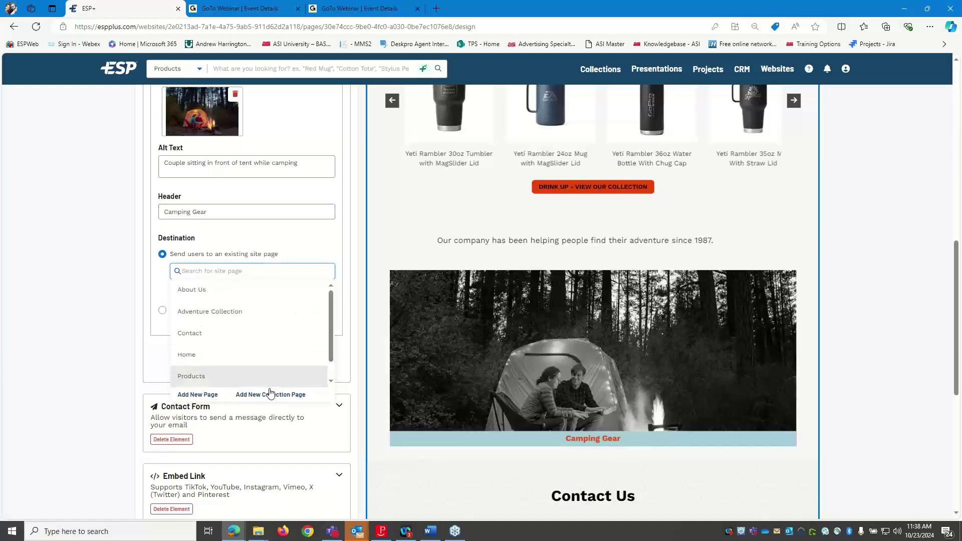
{"action": "left_click", "coordinate": [244, 395]}
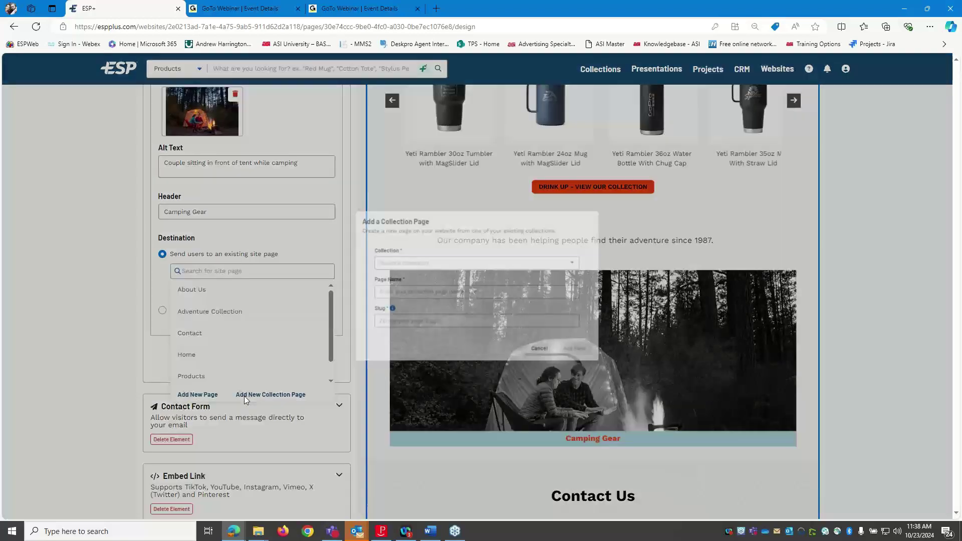
{"action": "left_click", "coordinate": [526, 260]}
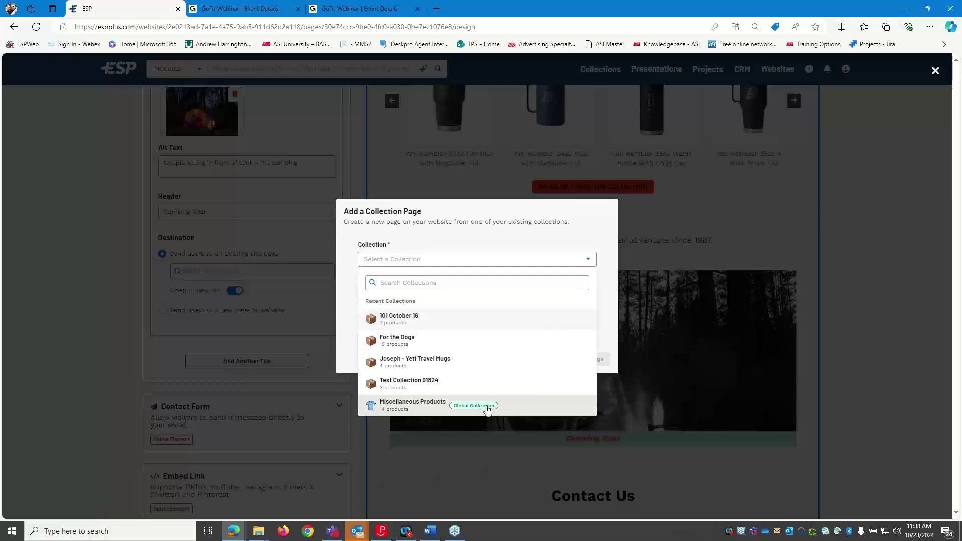
{"action": "left_click", "coordinate": [464, 284]}
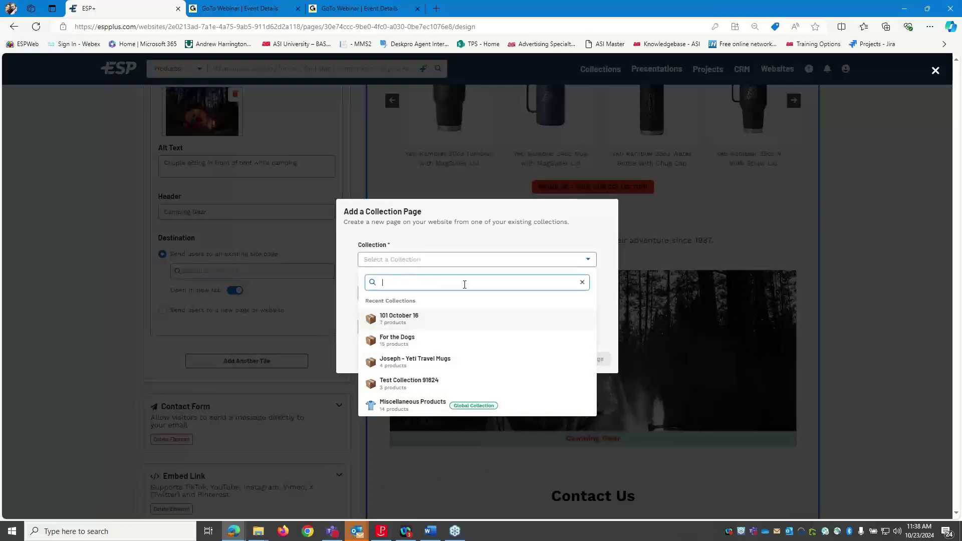
{"action": "type", "text": "camp"}
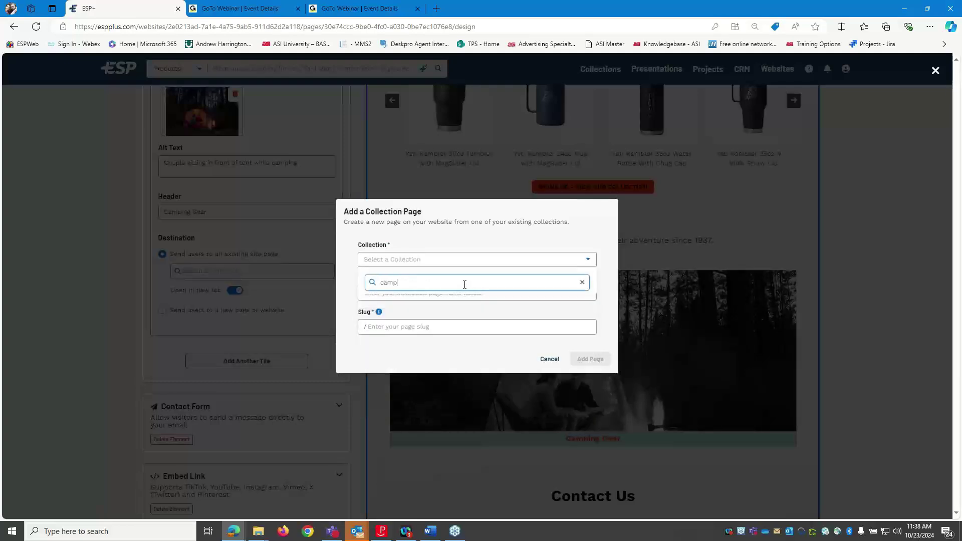
{"action": "key", "text": "BackSpace"}
{"action": "key", "text": "BackSpace"}
{"action": "key", "text": "BackSpace"}
{"action": "key", "text": "BackSpace"}
{"action": "type", "text": "ad"}
{"action": "key", "text": "BackSpace"}
{"action": "key", "text": "BackSpace"}
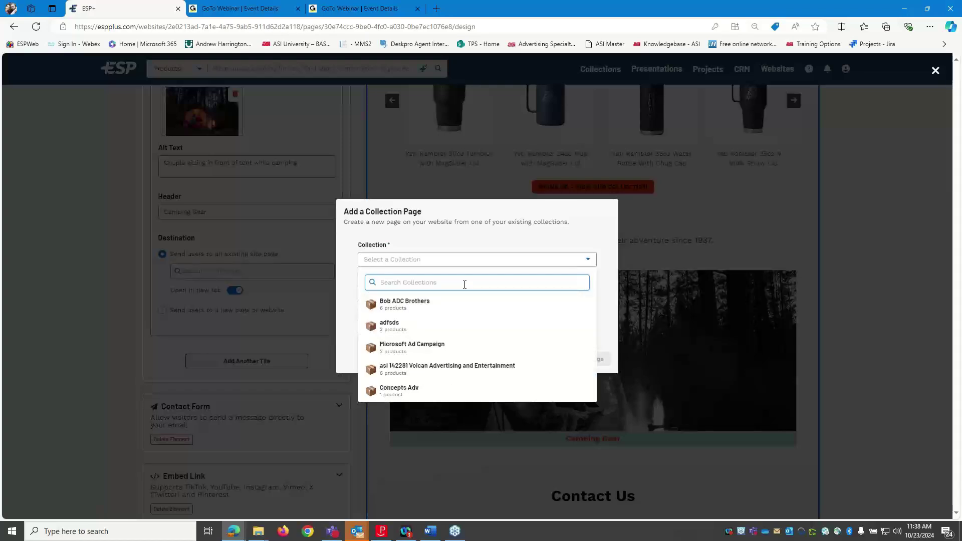
Step: Search for "power", choose the Power Bank, Camping 2024 collection, and add its page under the name "Camping 2024"
{"action": "type", "text": "power"}
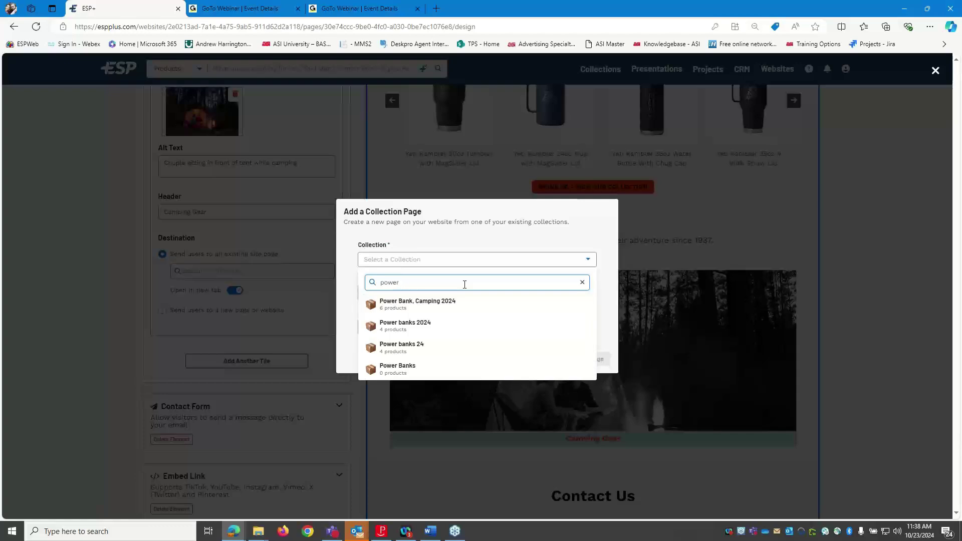
{"action": "left_click", "coordinate": [439, 313]}
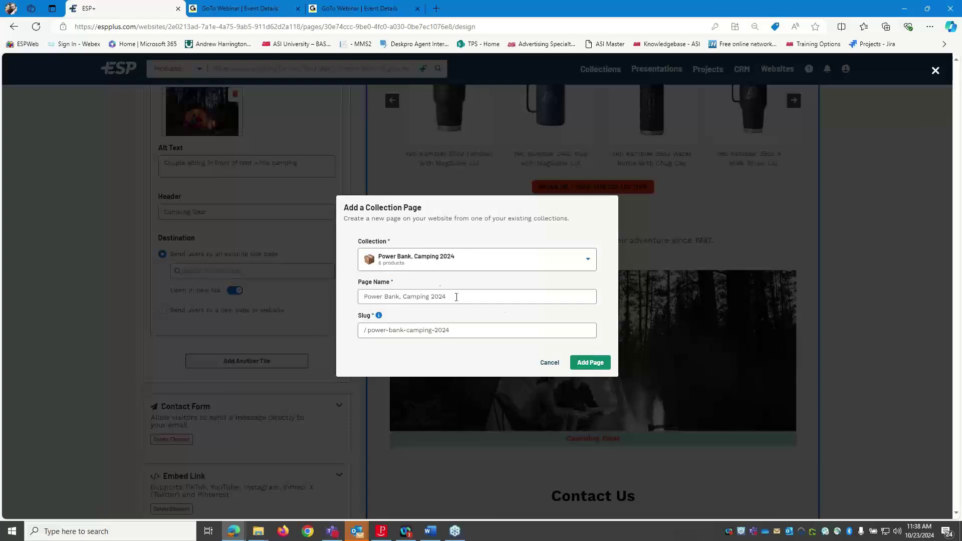
{"action": "left_click_drag", "start_coordinate": [404, 297], "coordinate": [360, 296]}
{"action": "key", "text": "BackSpace"}
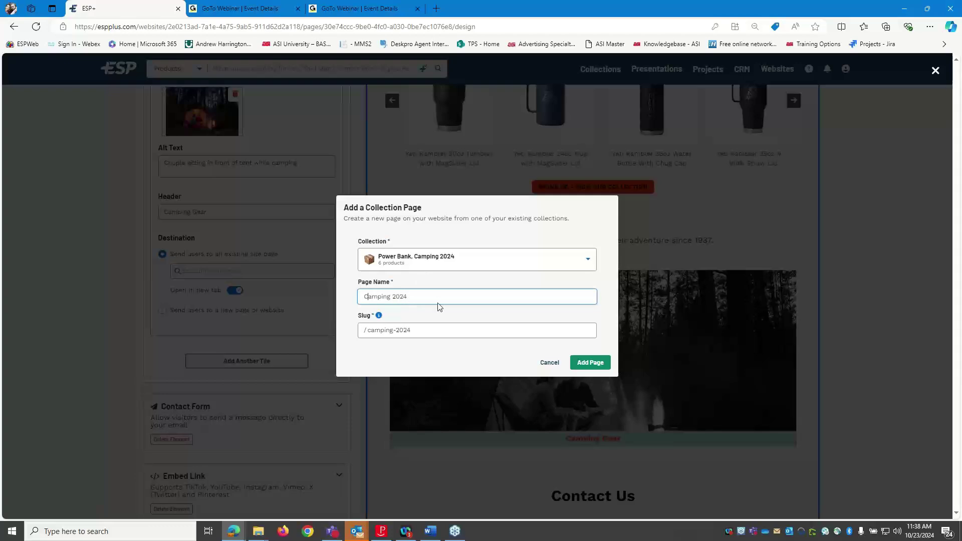
{"action": "left_click", "coordinate": [593, 366]}
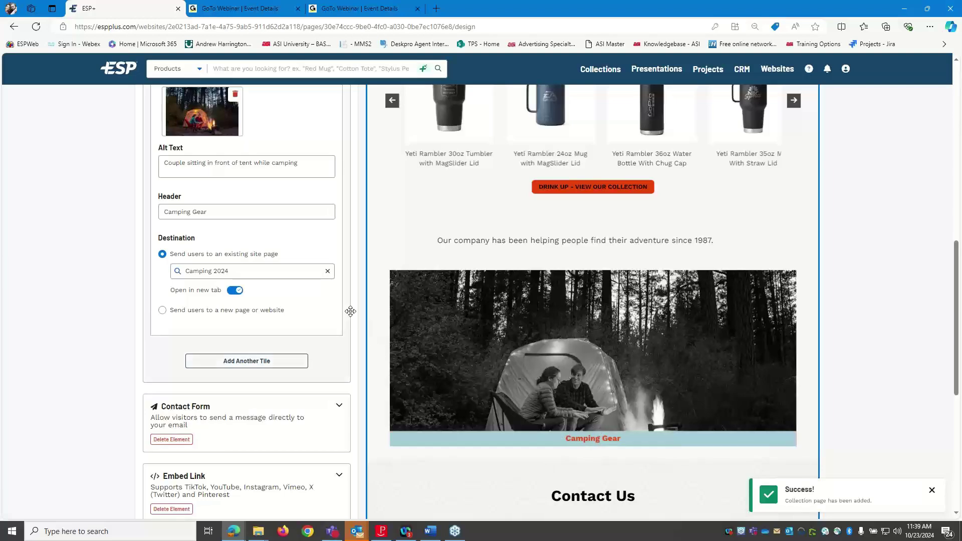
Step: Add a second tile and upload favicon-logo-512.png as its image
{"action": "scroll", "coordinate": [350, 321], "scroll_direction": "up", "scroll_amount": 1}
{"action": "scroll", "coordinate": [610, 247], "scroll_direction": "up", "scroll_amount": 4}
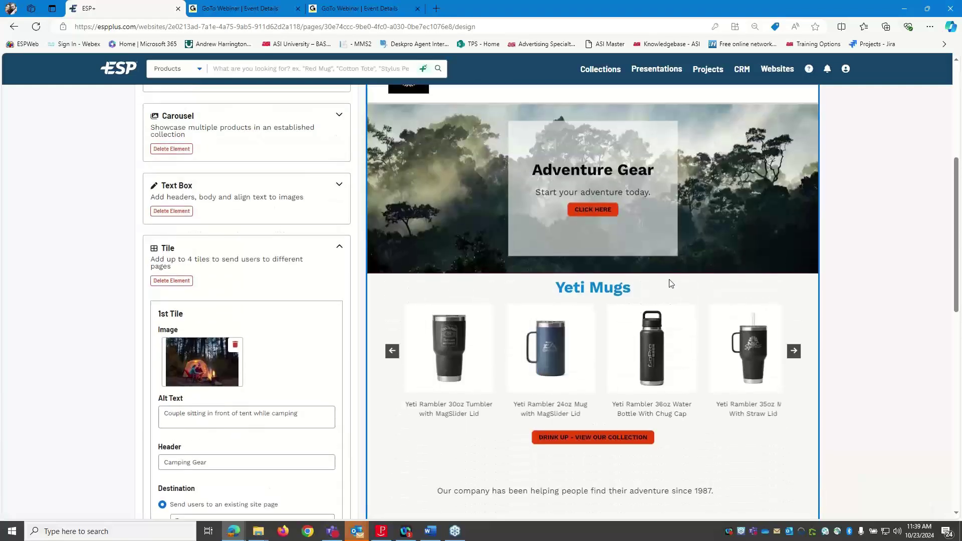
{"action": "scroll", "coordinate": [626, 240], "scroll_direction": "down", "scroll_amount": 6}
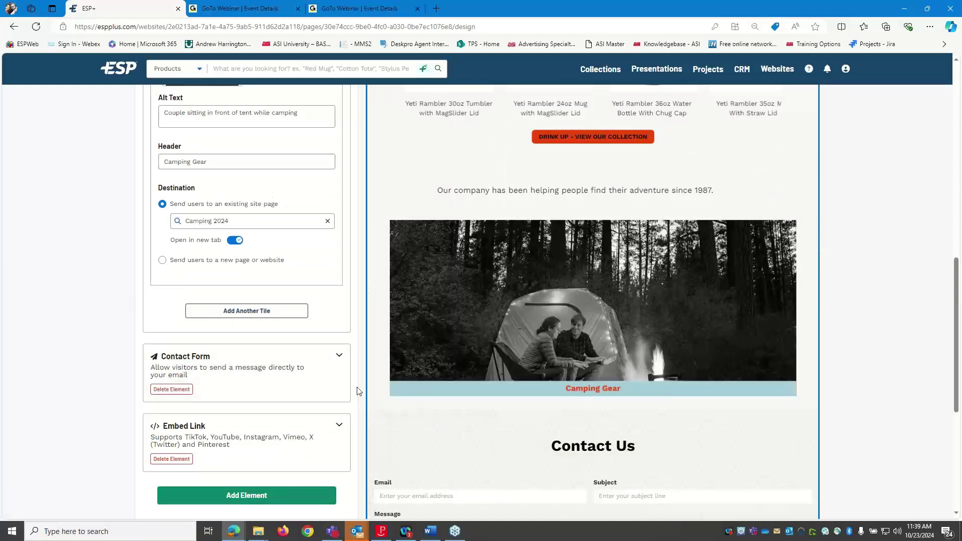
{"action": "right_click", "coordinate": [513, 397]}
{"action": "left_click", "coordinate": [360, 321]}
{"action": "left_click", "coordinate": [271, 313]}
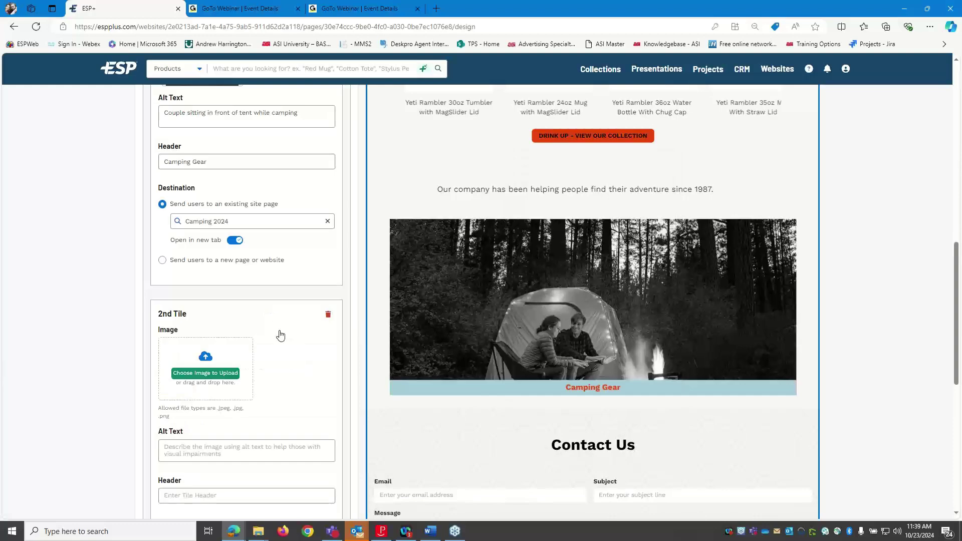
{"action": "left_click", "coordinate": [217, 378]}
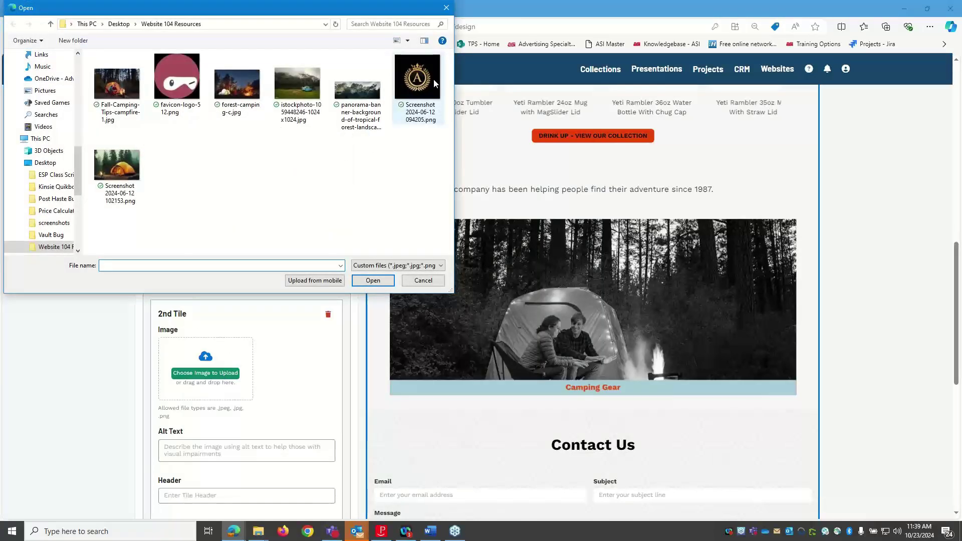
{"action": "left_click", "coordinate": [177, 80]}
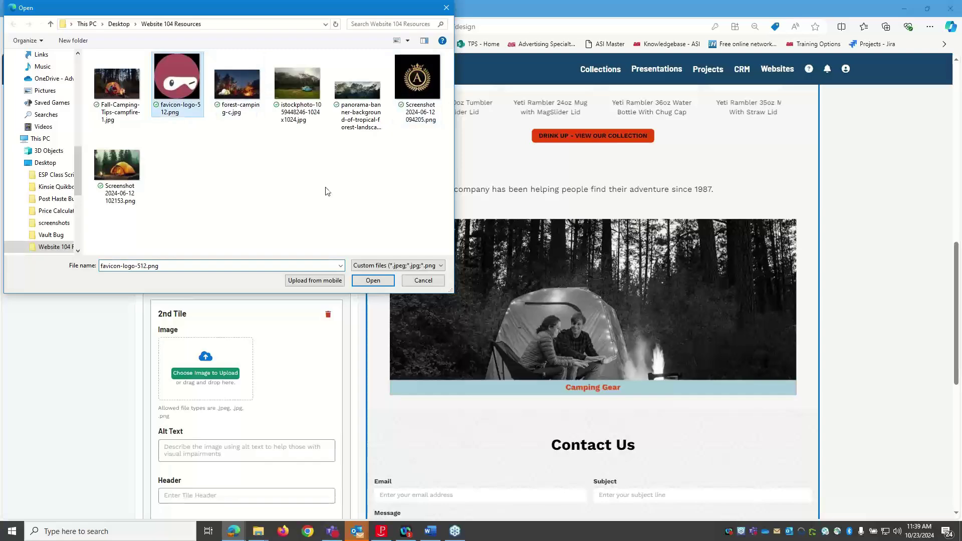
{"action": "left_click", "coordinate": [363, 284]}
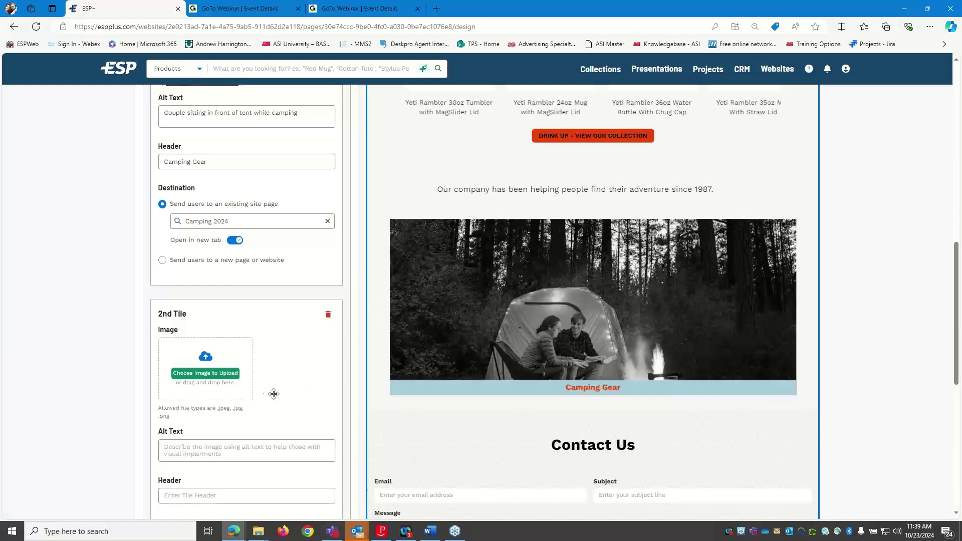
{"action": "scroll", "coordinate": [266, 387], "scroll_direction": "down", "scroll_amount": 2}
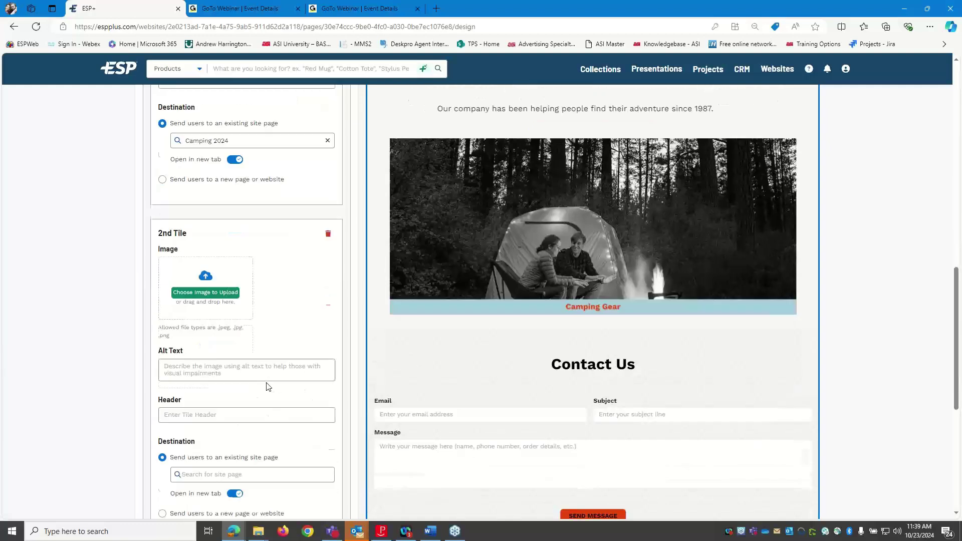
{"action": "left_click_drag", "start_coordinate": [266, 387], "coordinate": [208, 275]}
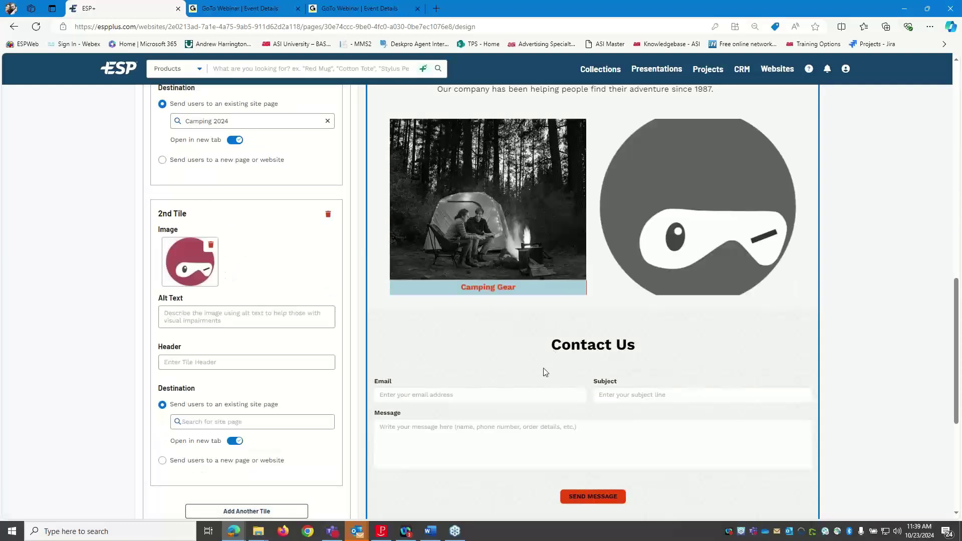
{"action": "scroll", "coordinate": [545, 371], "scroll_direction": "up", "scroll_amount": 2}
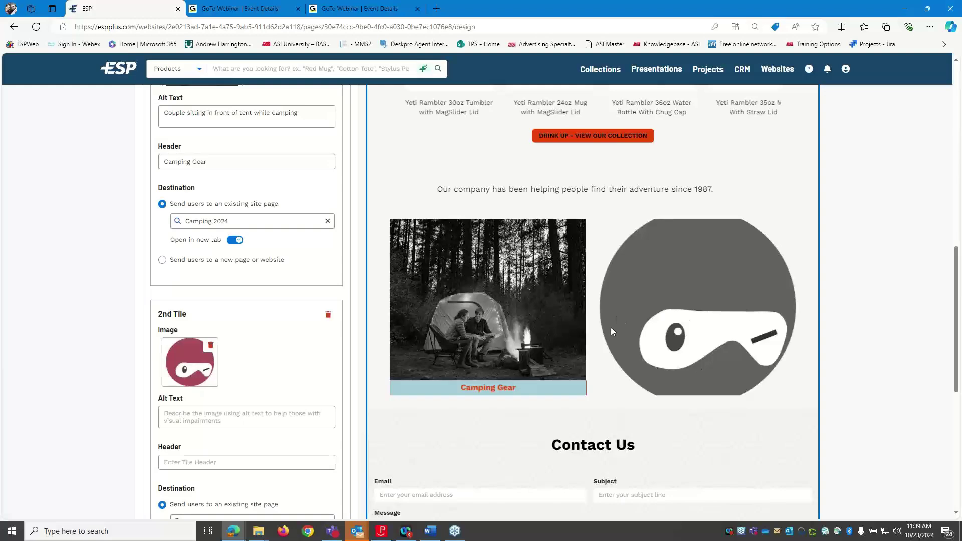
Step: Add a third tile and upload Screenshot 2024-06-12 094205.png as its image
{"action": "scroll", "coordinate": [358, 385], "scroll_direction": "down", "scroll_amount": 4}
{"action": "left_click", "coordinate": [291, 415]}
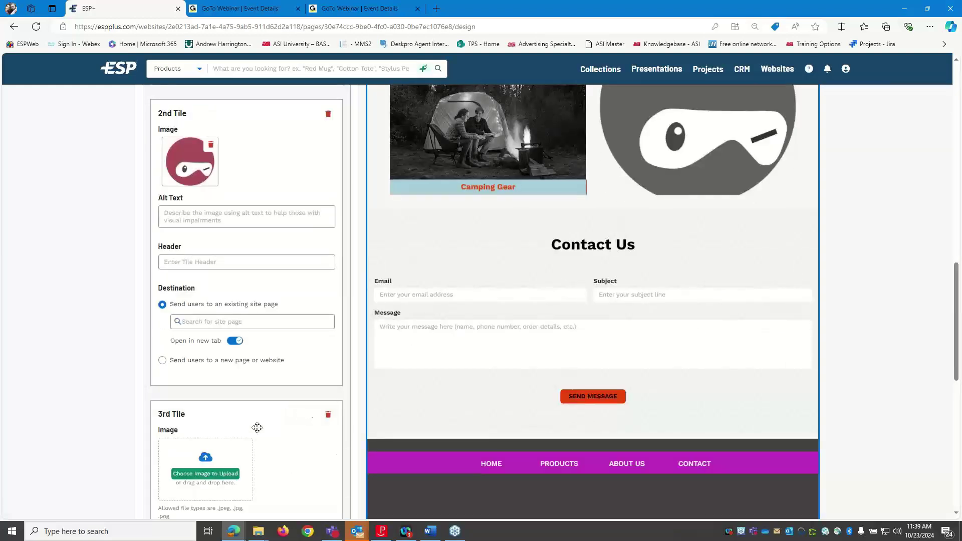
{"action": "left_click", "coordinate": [194, 474]}
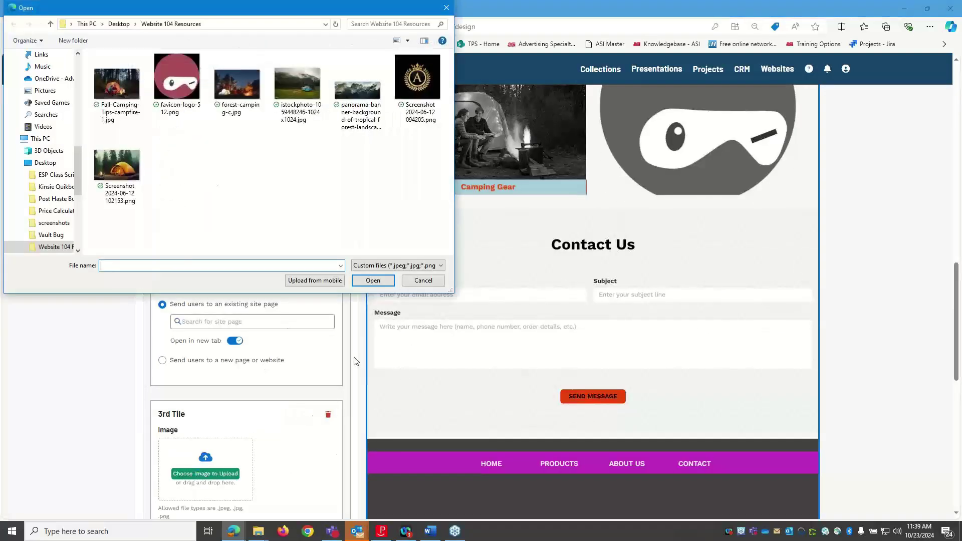
{"action": "left_click", "coordinate": [401, 116]}
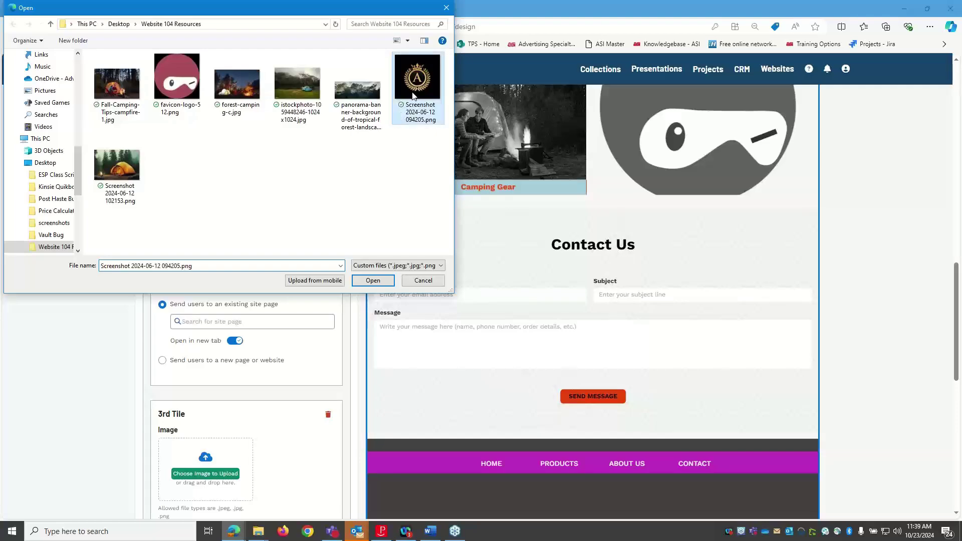
{"action": "left_click", "coordinate": [382, 282]}
{"action": "scroll", "coordinate": [751, 301], "scroll_direction": "up", "scroll_amount": 4}
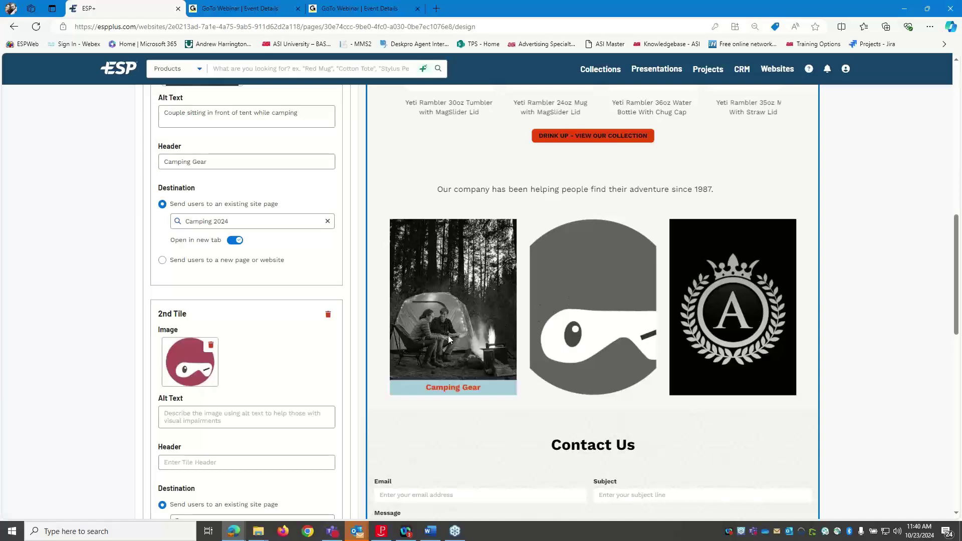
Step: Set the second tile's alt text to "Ninja mask cartoon icon" and its header to "Kid's Gear"
{"action": "scroll", "coordinate": [216, 368], "scroll_direction": "down", "scroll_amount": 2}
{"action": "left_click", "coordinate": [210, 317]}
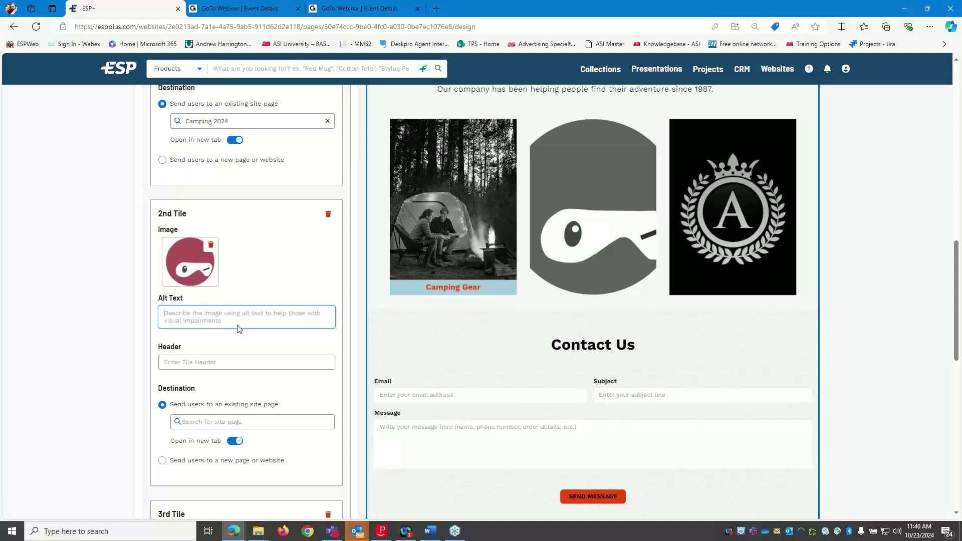
{"action": "type", "text": "N"}
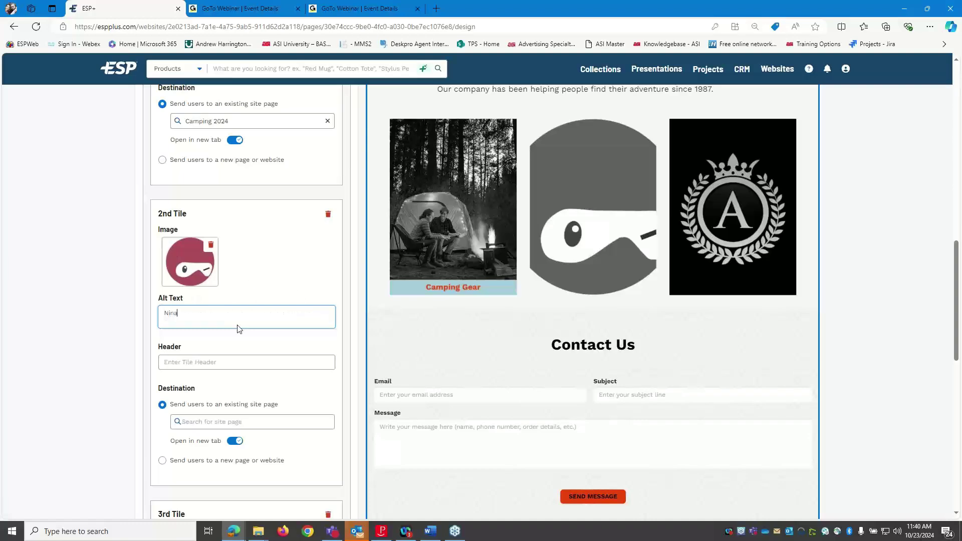
{"action": "type", "text": "inja mask cartoon icon"}
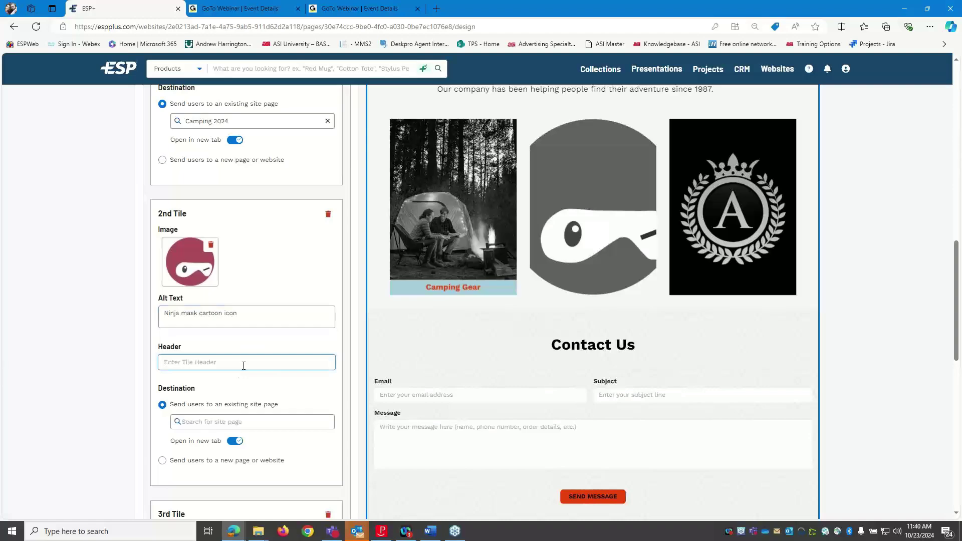
{"action": "type", "text": "Kid's Gear"}
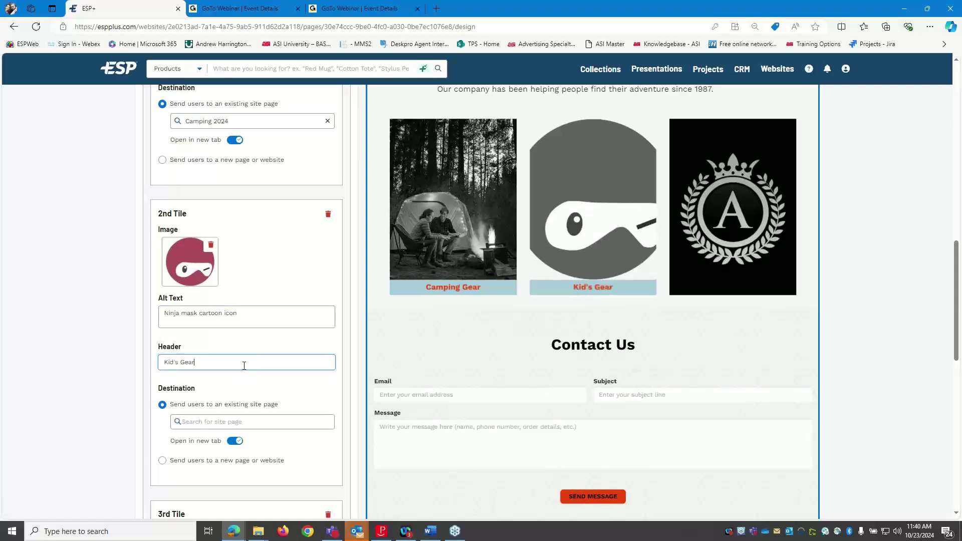
Step: Start a new collection page as the second tile's destination, search for "kid" and choose the kids' charity collection
{"action": "left_click", "coordinate": [201, 421]}
{"action": "left_click", "coordinate": [266, 406]}
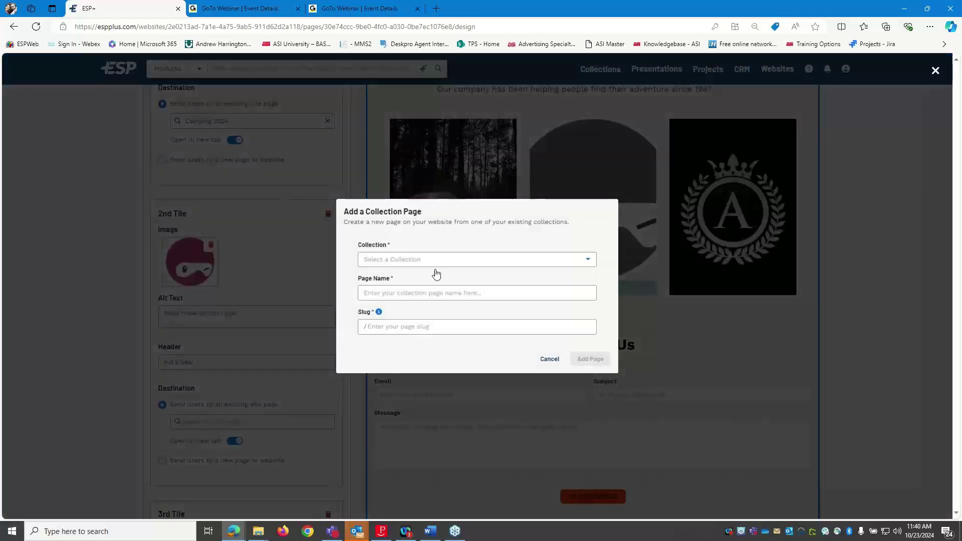
{"action": "left_click", "coordinate": [437, 263]}
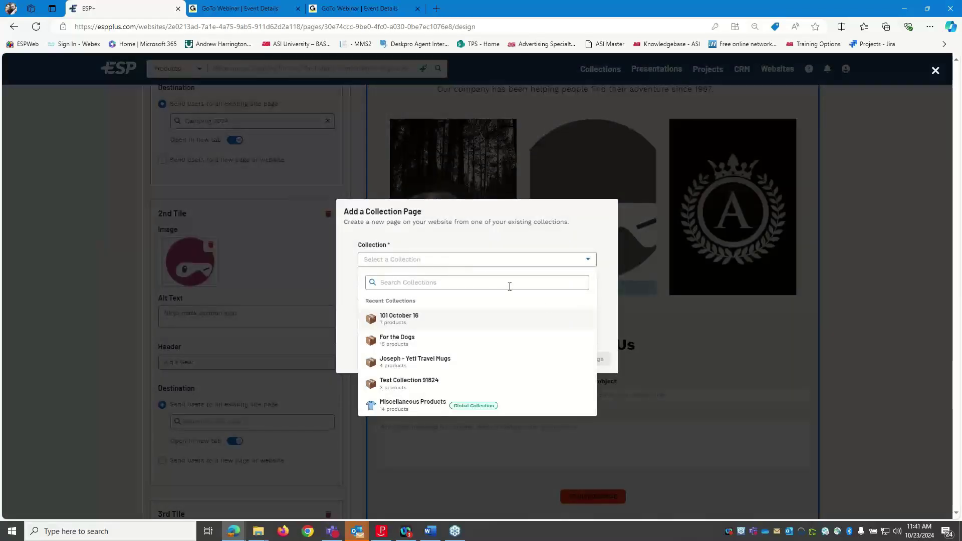
{"action": "left_click", "coordinate": [604, 319]}
{"action": "left_click", "coordinate": [485, 299]}
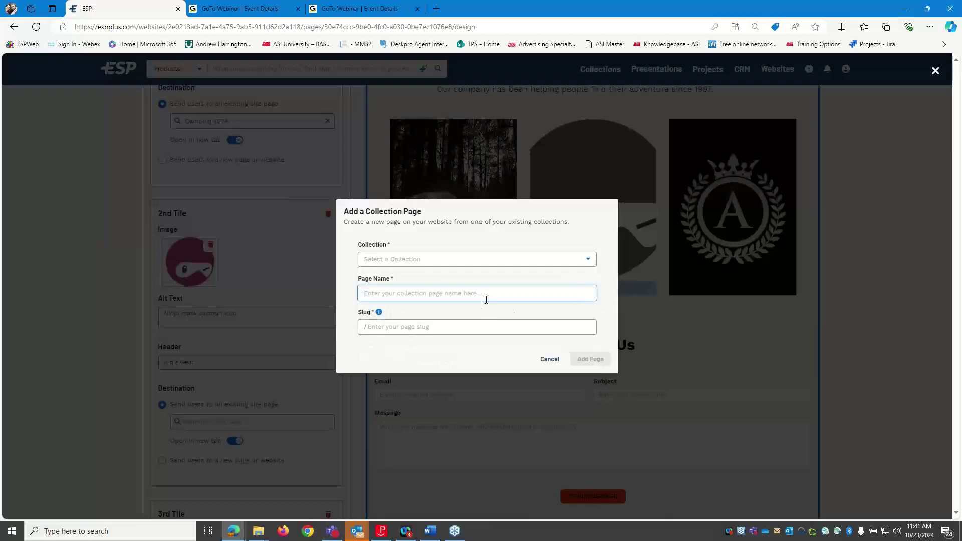
{"action": "left_click", "coordinate": [481, 261]}
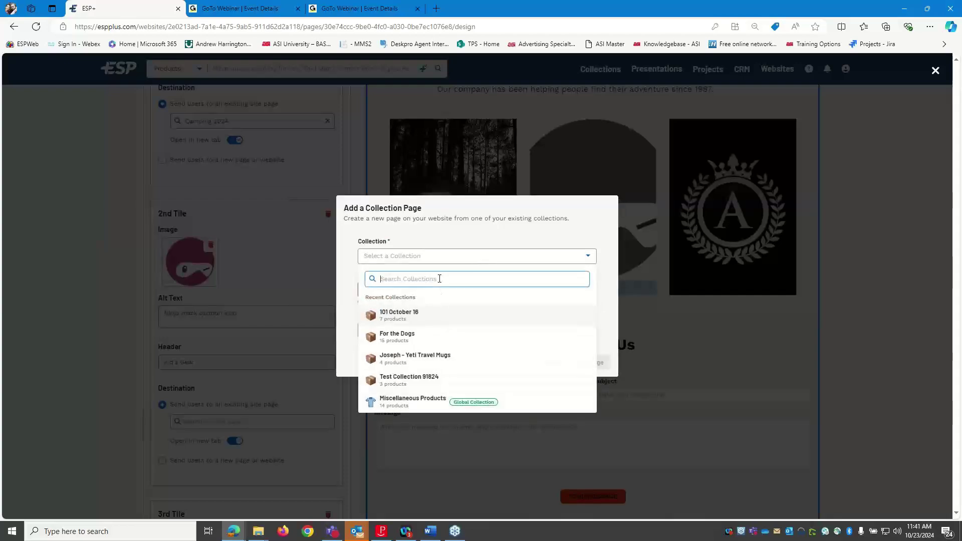
{"action": "type", "text": "kid's"}
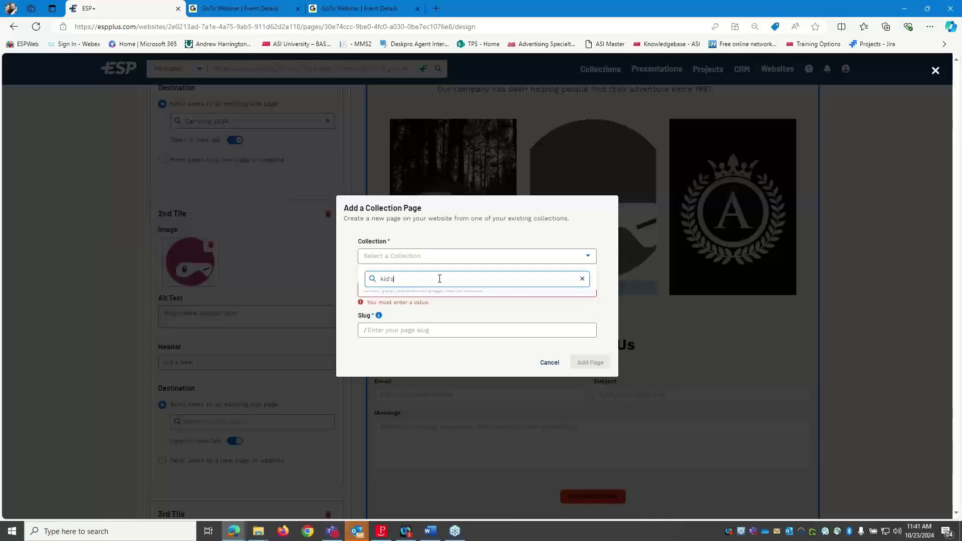
{"action": "key", "text": "BackSpace"}
{"action": "left_click", "coordinate": [457, 296]}
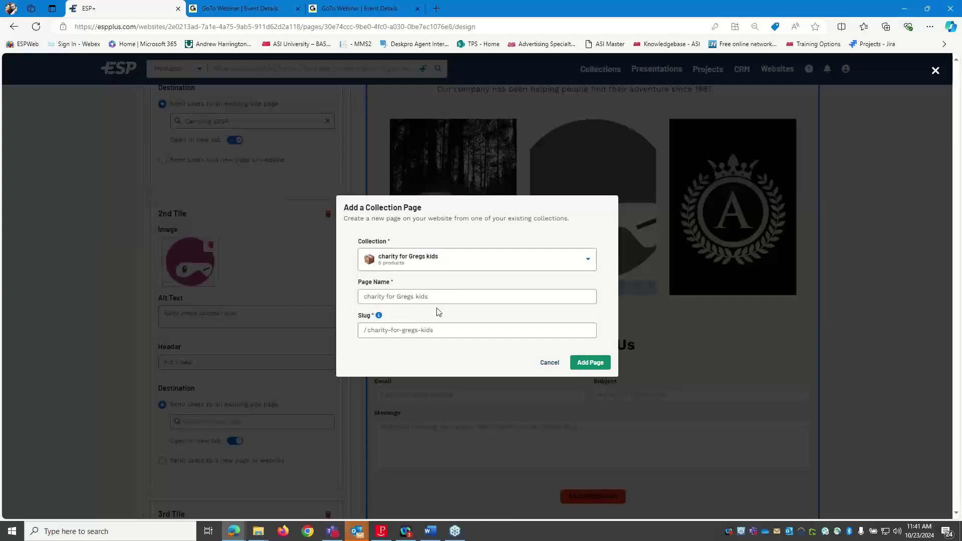
Step: Name the new collection page "Kid's Gear" and add it to the website
{"action": "left_click_drag", "start_coordinate": [436, 297], "coordinate": [258, 296]}
{"action": "type", "text": "Kid's Gear"}
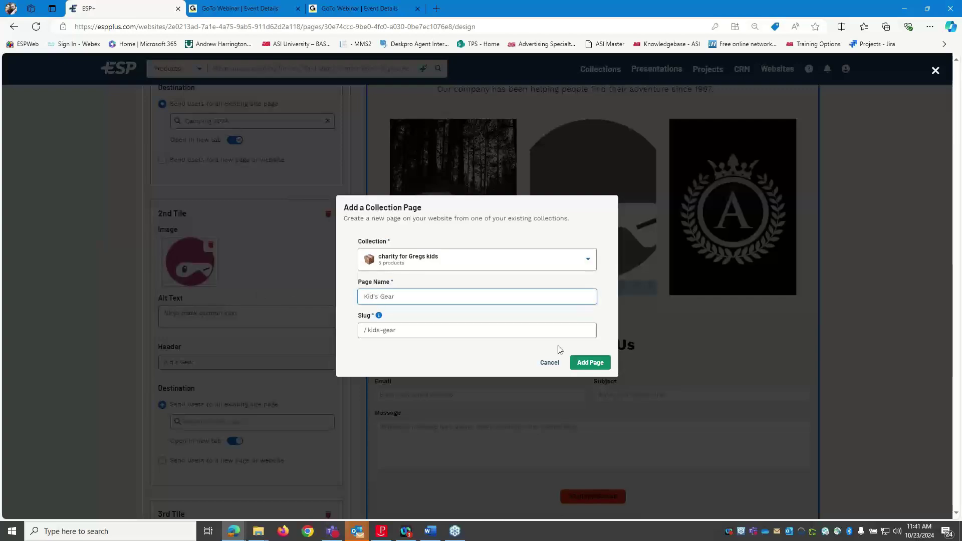
{"action": "left_click", "coordinate": [589, 361]}
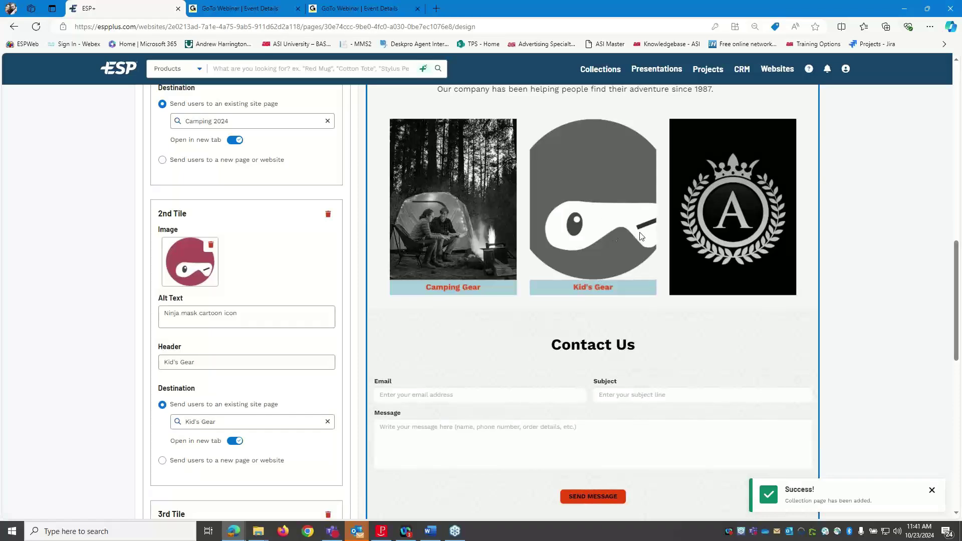
Step: Set the third tile's alt text to "Logo with an A in gold leaf and a crown"
{"action": "scroll", "coordinate": [250, 401], "scroll_direction": "down", "scroll_amount": 2}
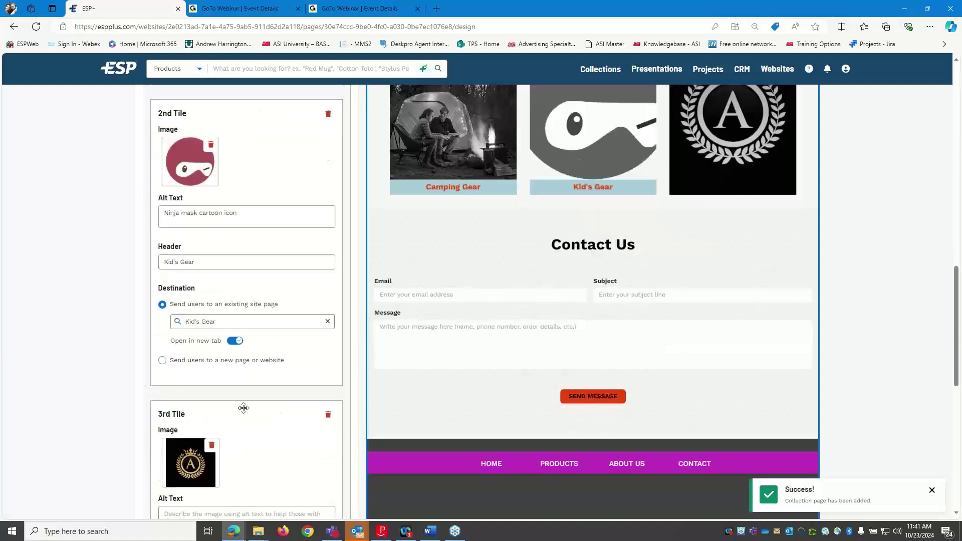
{"action": "scroll", "coordinate": [221, 449], "scroll_direction": "down", "scroll_amount": 3}
{"action": "left_click", "coordinate": [248, 369]}
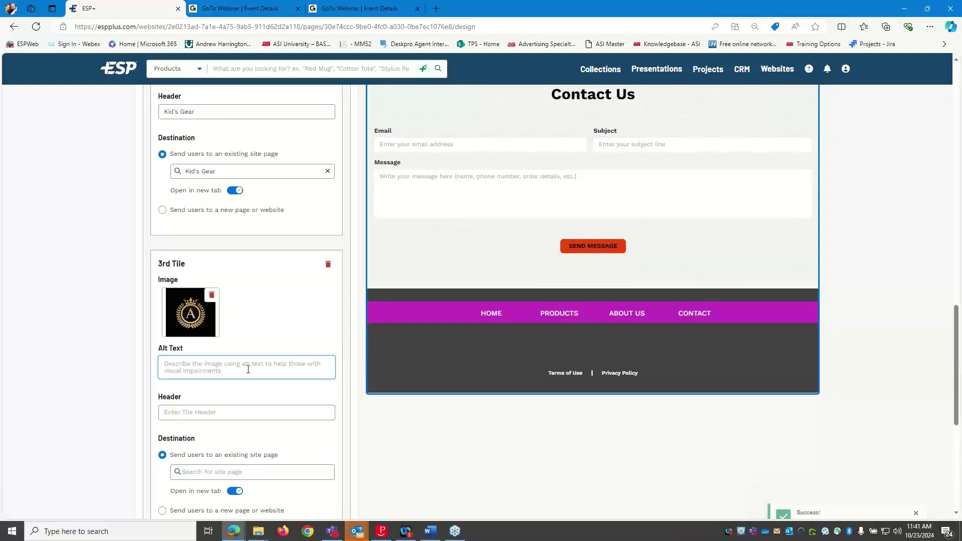
{"action": "type", "text": "A"}
{"action": "key", "text": "BackSpace"}
{"action": "type", "text": "4"}
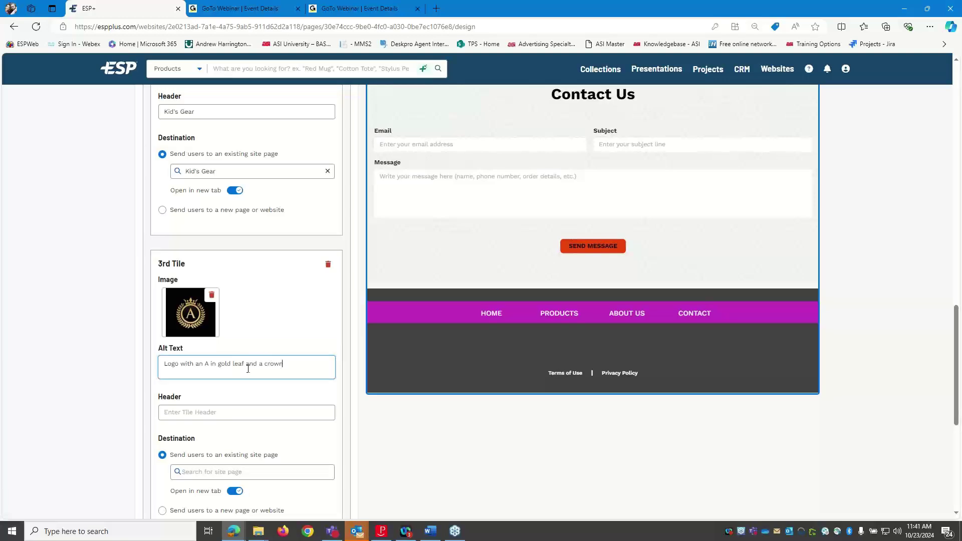
Step: Set the third tile's header to "About Our Team." and its destination to the existing About Us page
{"action": "left_click", "coordinate": [227, 414]}
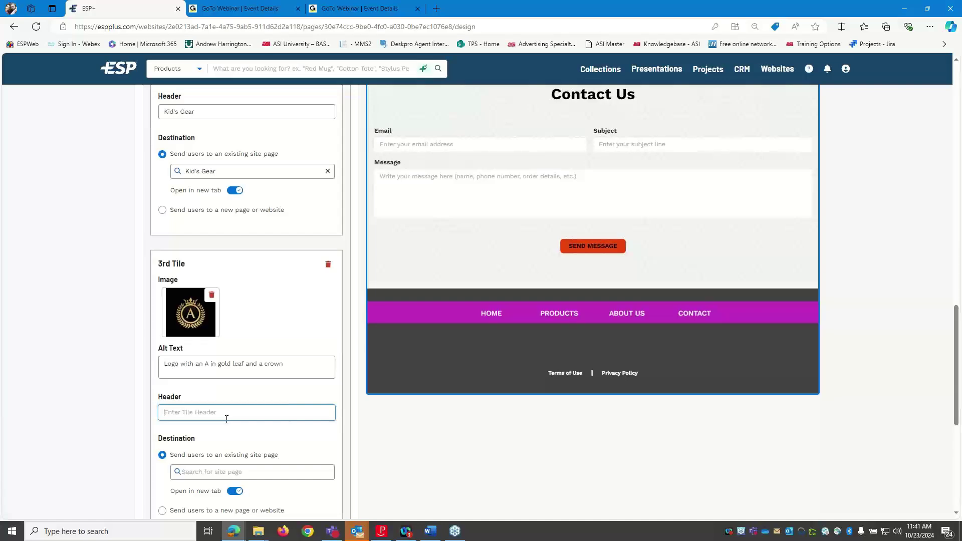
{"action": "type", "text": "Ab"}
{"action": "left_click", "coordinate": [278, 472]}
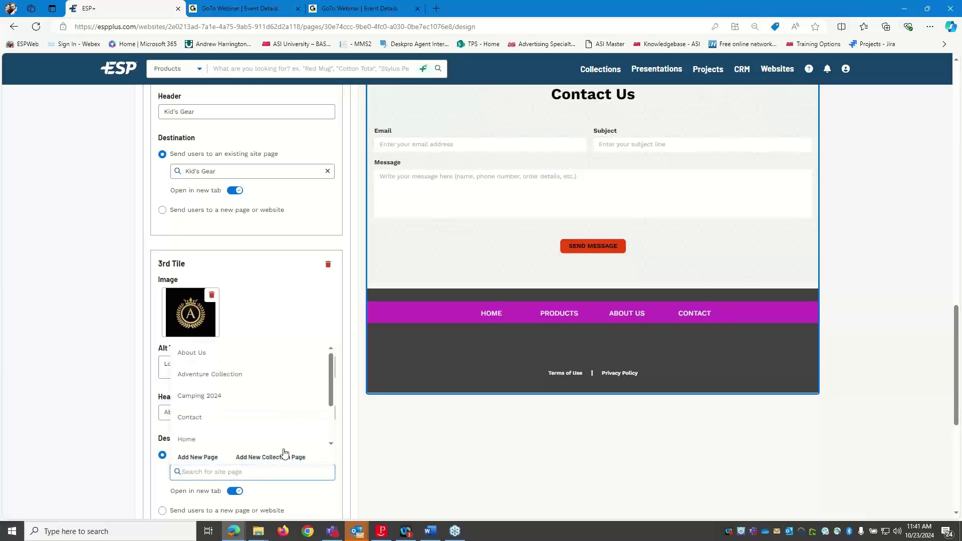
{"action": "left_click", "coordinate": [211, 353]}
{"action": "scroll", "coordinate": [276, 388], "scroll_direction": "down", "scroll_amount": 3}
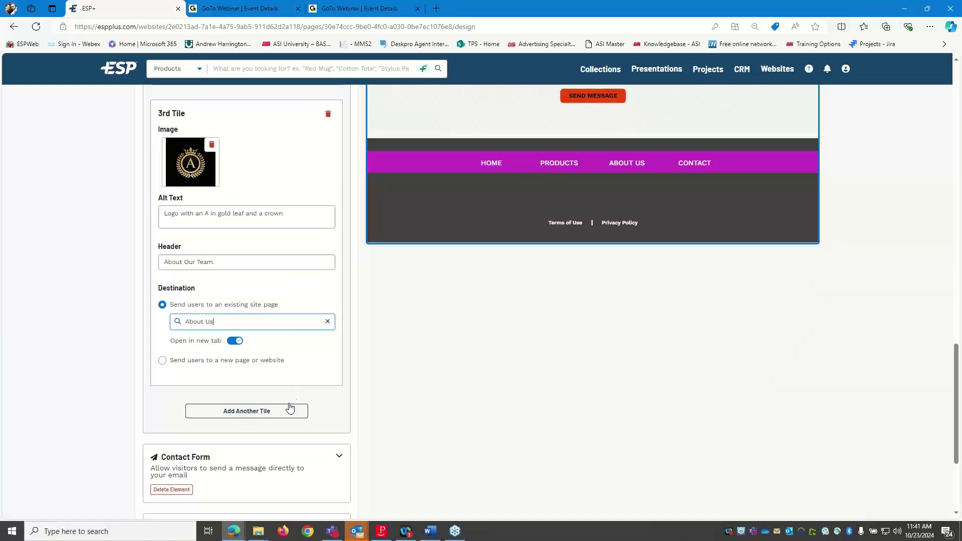
Step: Check the three tiles in the page preview and save the changes to the Camping Gear page
{"action": "scroll", "coordinate": [638, 432], "scroll_direction": "up", "scroll_amount": 10}
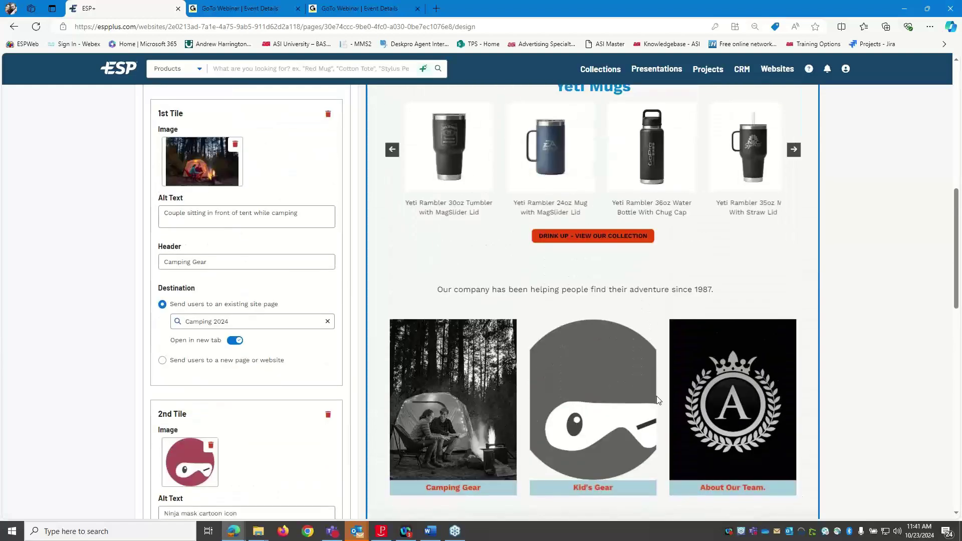
{"action": "scroll", "coordinate": [657, 399], "scroll_direction": "down", "scroll_amount": 2}
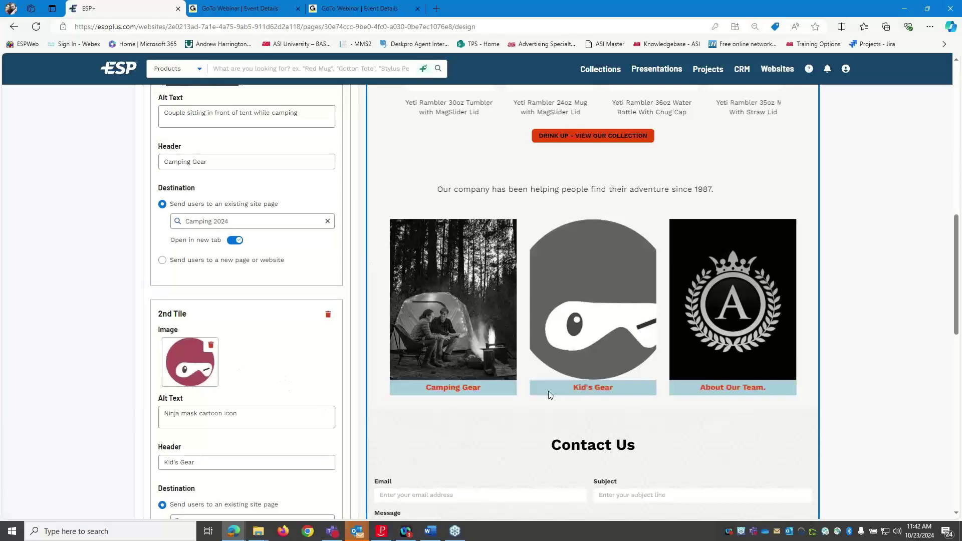
{"action": "scroll", "coordinate": [655, 376], "scroll_direction": "up", "scroll_amount": 10}
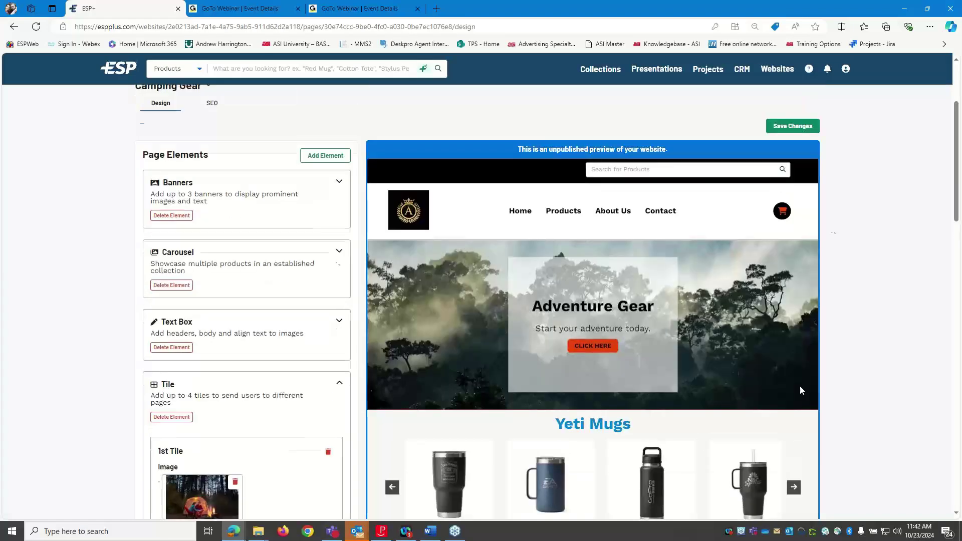
{"action": "left_click", "coordinate": [792, 130]}
Step: Collapse the Tile element and expand the Contact Form element's settings
{"action": "scroll", "coordinate": [419, 269], "scroll_direction": "down", "scroll_amount": 3}
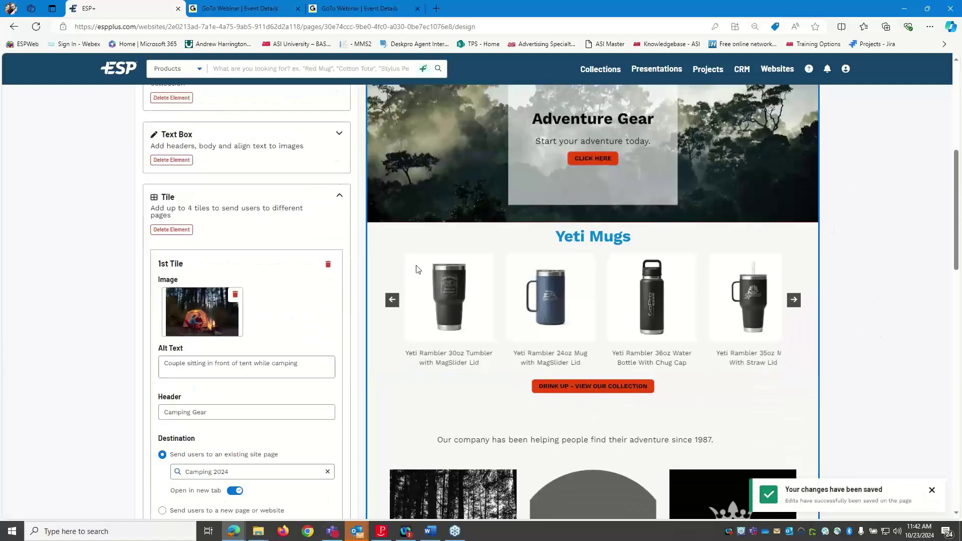
{"action": "scroll", "coordinate": [580, 363], "scroll_direction": "down", "scroll_amount": 6}
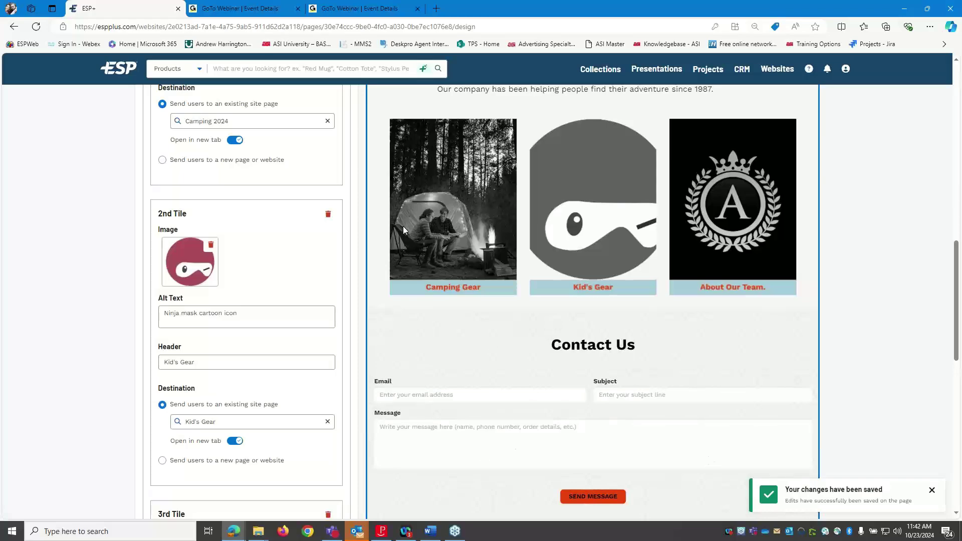
{"action": "scroll", "coordinate": [325, 201], "scroll_direction": "up", "scroll_amount": 3}
{"action": "scroll", "coordinate": [325, 200], "scroll_direction": "up", "scroll_amount": 4}
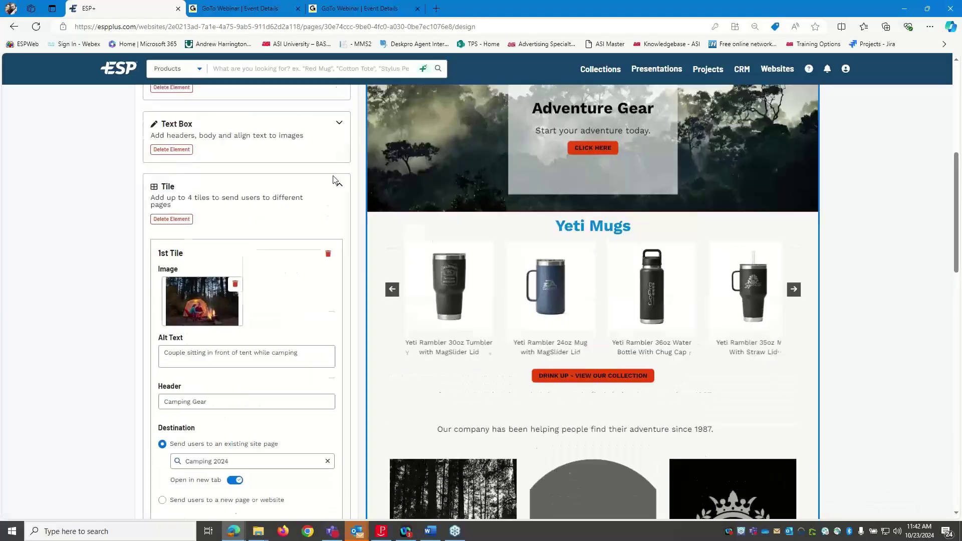
{"action": "left_click", "coordinate": [340, 197]}
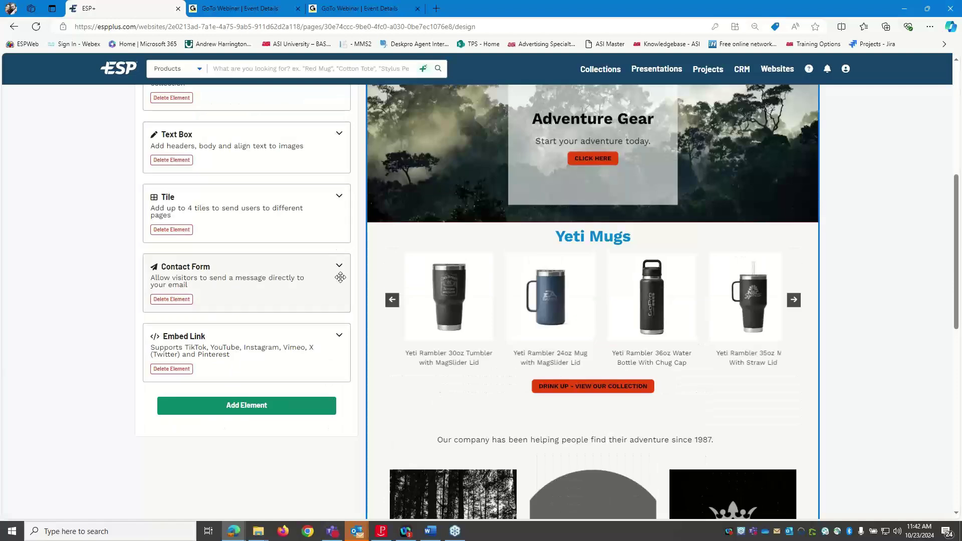
{"action": "left_click", "coordinate": [339, 273]}
Step: Set the contact form's header to "We'd Love to Hear From You!" and its body text to "Reach out to us via email today."
{"action": "scroll", "coordinate": [594, 337], "scroll_direction": "down", "scroll_amount": 7}
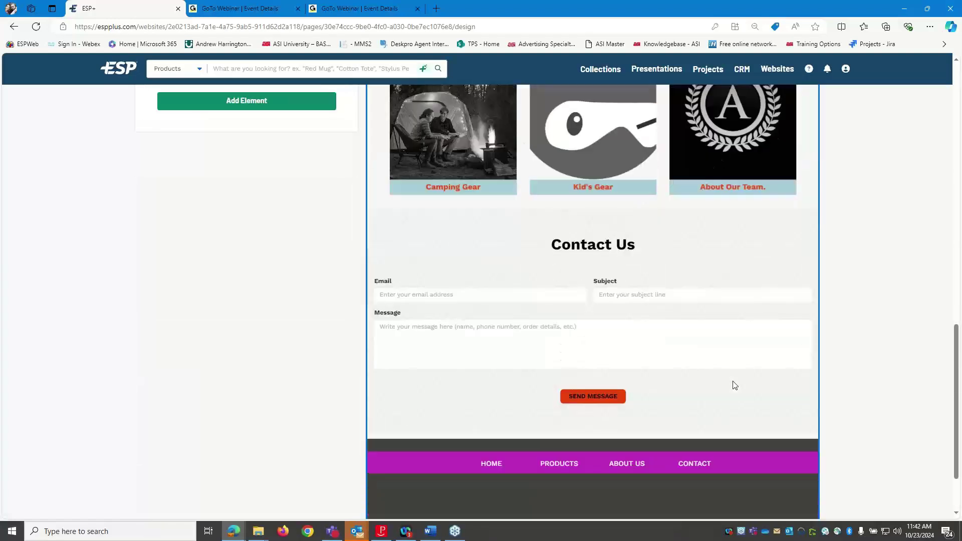
{"action": "scroll", "coordinate": [729, 378], "scroll_direction": "up", "scroll_amount": 6}
{"action": "scroll", "coordinate": [728, 380], "scroll_direction": "down", "scroll_amount": 2}
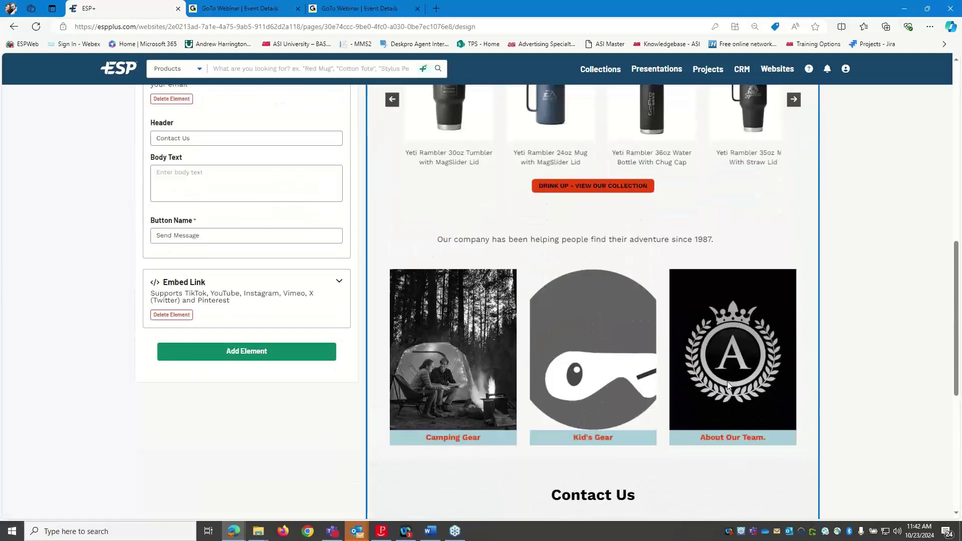
{"action": "scroll", "coordinate": [674, 402], "scroll_direction": "down", "scroll_amount": 2}
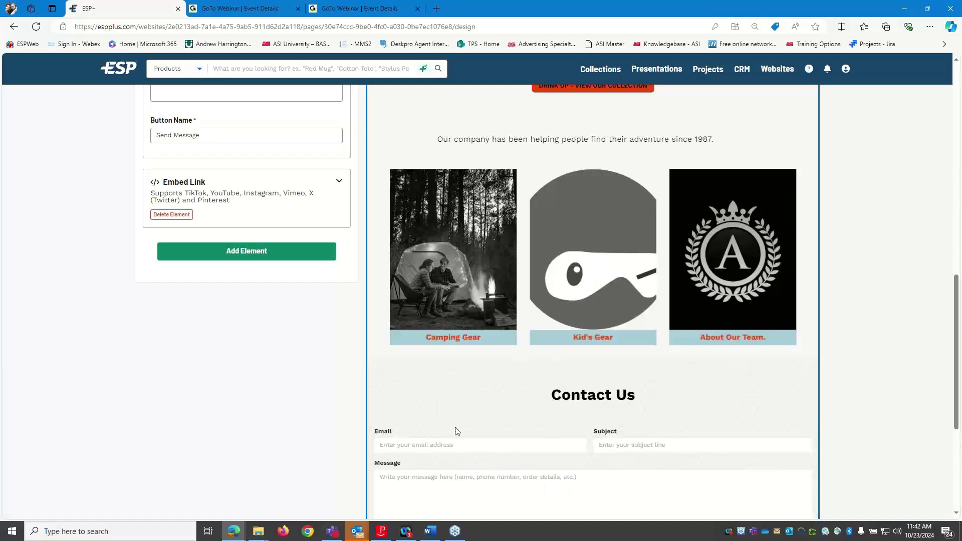
{"action": "scroll", "coordinate": [351, 359], "scroll_direction": "up", "scroll_amount": 3}
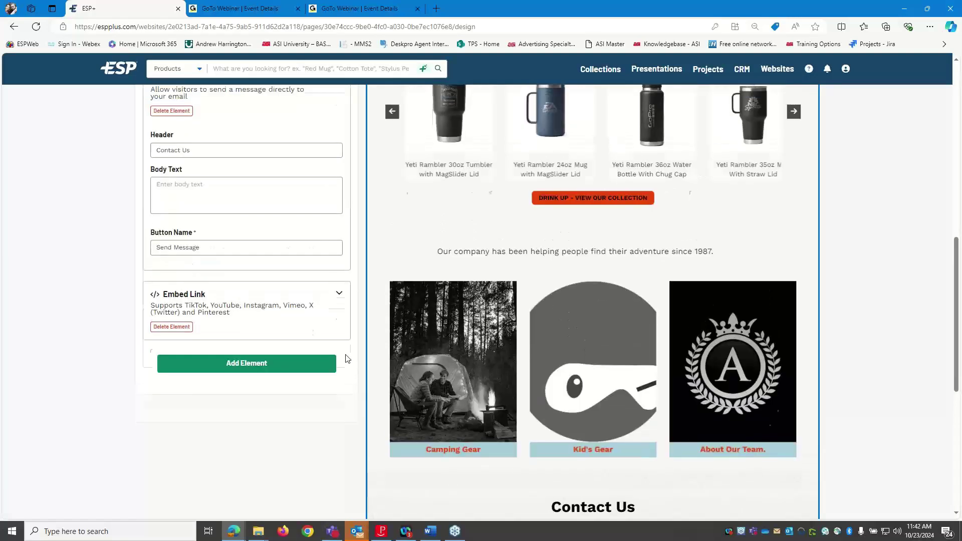
{"action": "left_click_drag", "start_coordinate": [238, 190], "coordinate": [144, 187]}
{"action": "type", "text": "We'd Love to Hear From You!"}
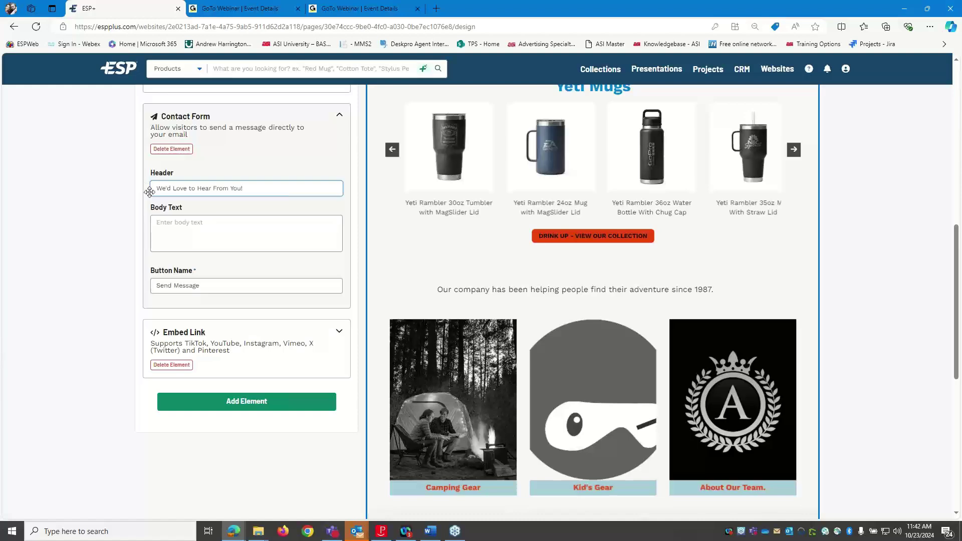
{"action": "left_click", "coordinate": [208, 220]}
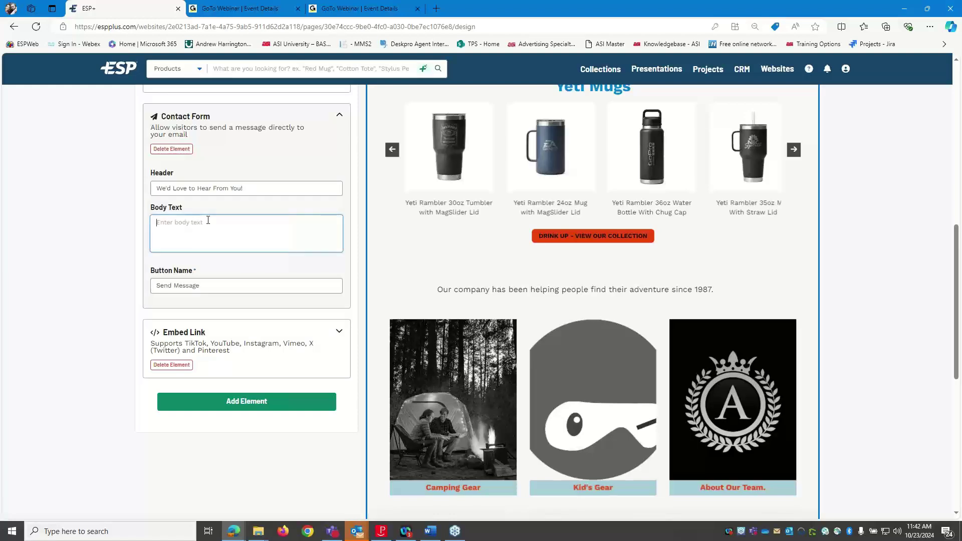
{"action": "type", "text": "Reach out to us via email today"}
Step: Rename the contact form's button to "Email Us"
{"action": "scroll", "coordinate": [208, 220], "scroll_direction": "down", "scroll_amount": 3}
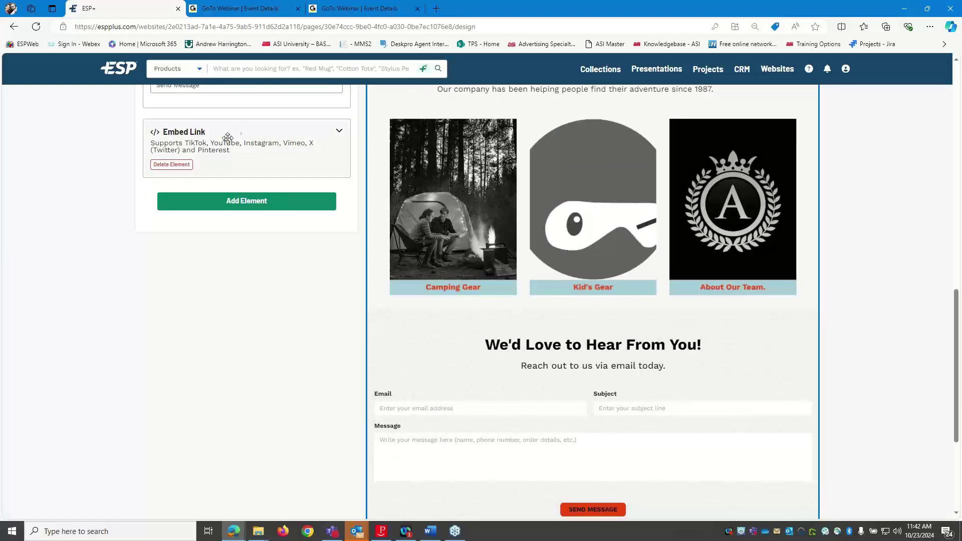
{"action": "left_click_drag", "start_coordinate": [201, 135], "coordinate": [147, 144]}
{"action": "type", "text": "Email Us"}
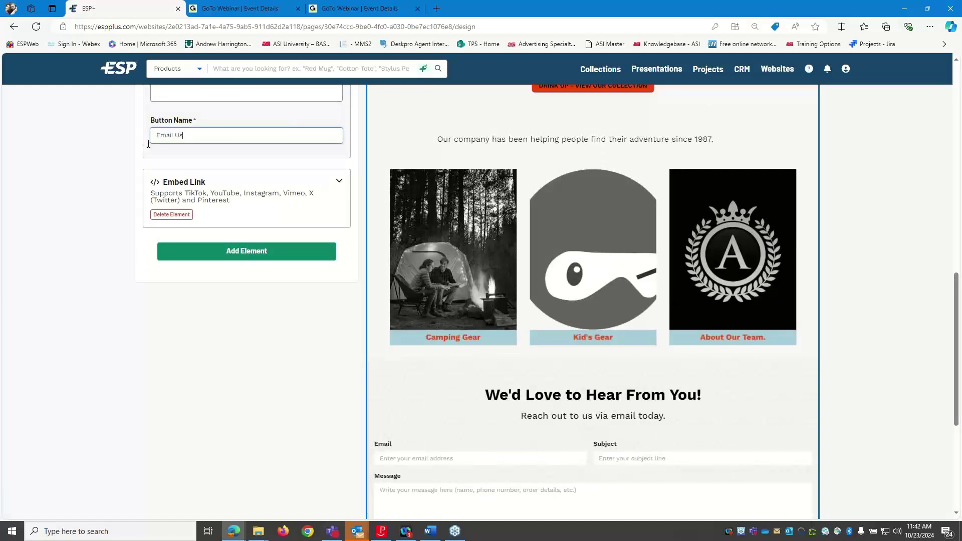
Step: Review the edited contact form in the page preview and save the page changes
{"action": "scroll", "coordinate": [148, 143], "scroll_direction": "down", "scroll_amount": 3}
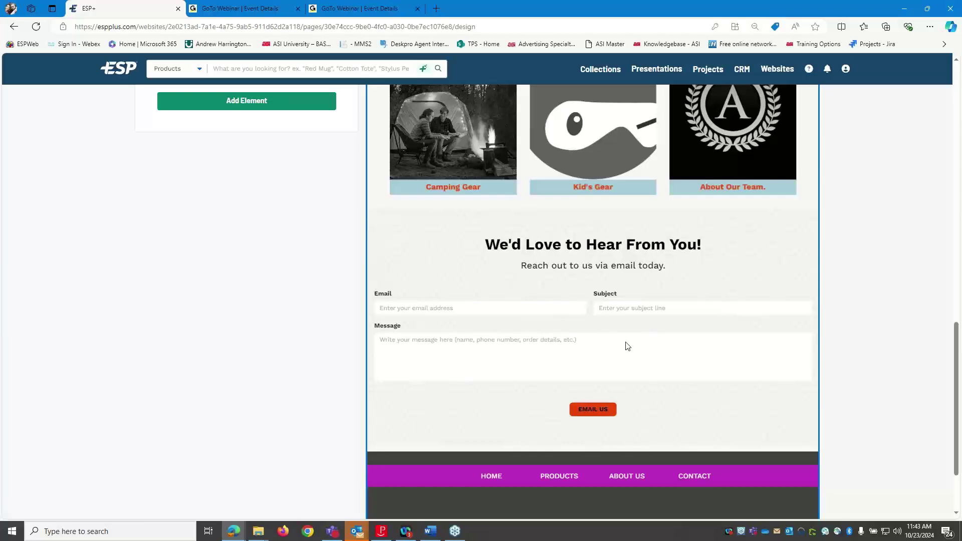
{"action": "scroll", "coordinate": [301, 283], "scroll_direction": "up", "scroll_amount": 5}
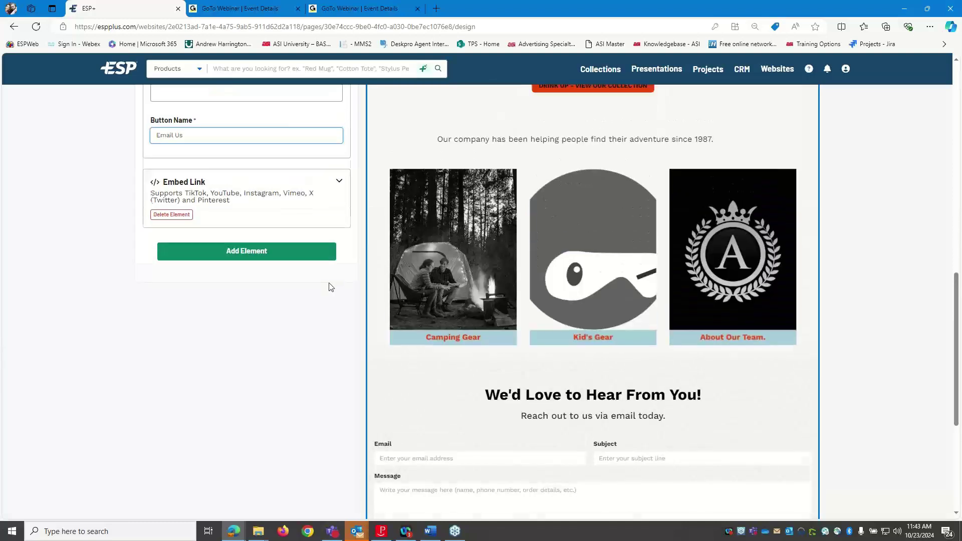
{"action": "scroll", "coordinate": [344, 292], "scroll_direction": "down", "scroll_amount": 1}
{"action": "scroll", "coordinate": [344, 295], "scroll_direction": "up", "scroll_amount": 2}
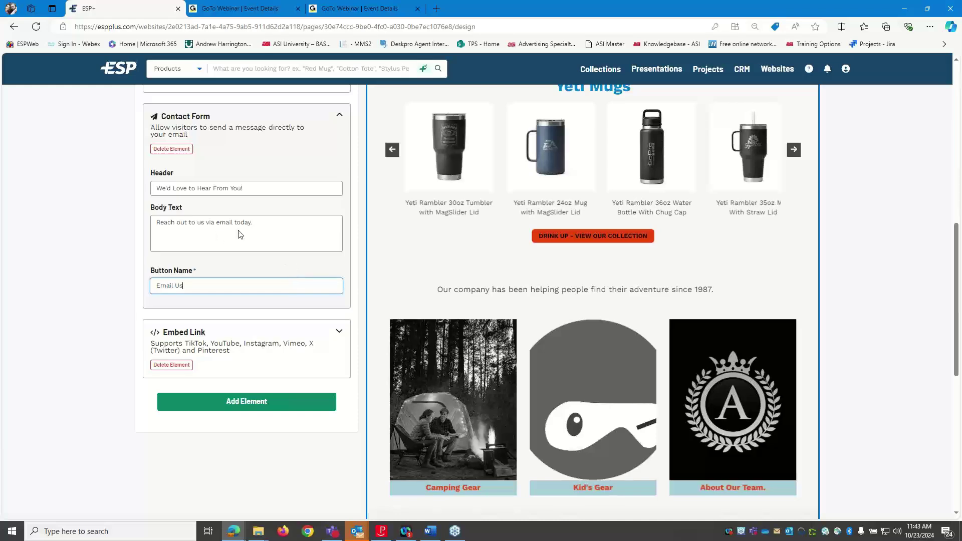
{"action": "scroll", "coordinate": [385, 237], "scroll_direction": "down", "scroll_amount": 2}
{"action": "scroll", "coordinate": [844, 400], "scroll_direction": "down", "scroll_amount": 3}
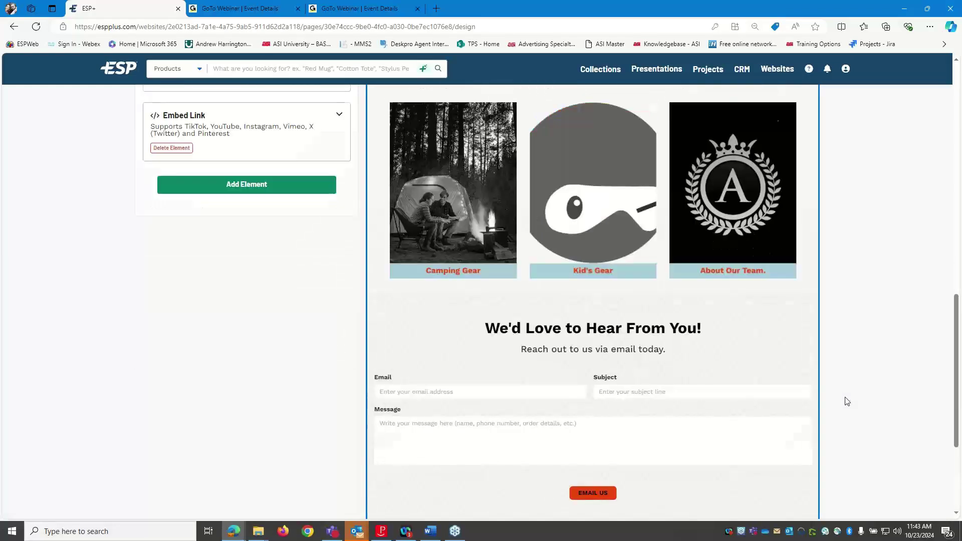
{"action": "scroll", "coordinate": [867, 392], "scroll_direction": "up", "scroll_amount": 13}
{"action": "left_click", "coordinate": [815, 196]}
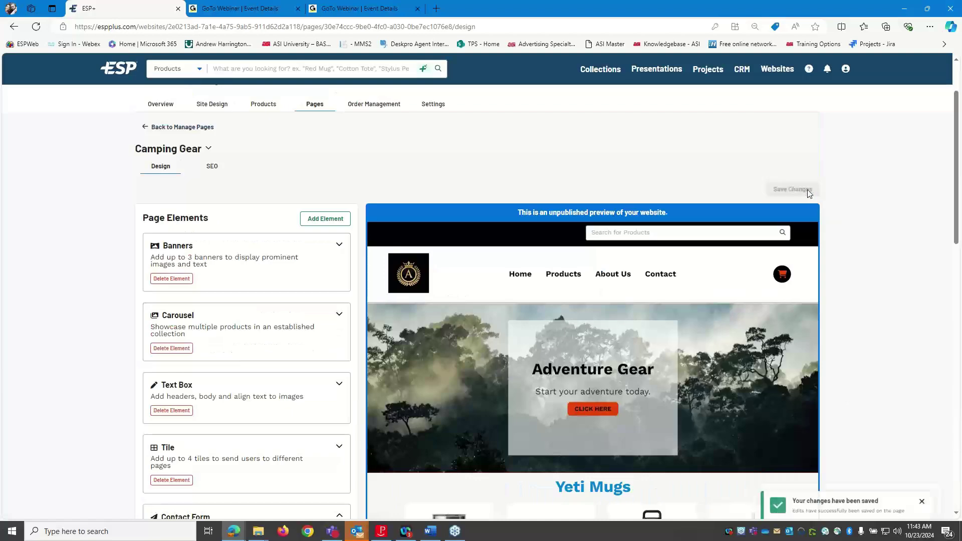
Step: Collapse the Contact Form element and expand the Embed Link element's settings
{"action": "scroll", "coordinate": [339, 436], "scroll_direction": "down", "scroll_amount": 7}
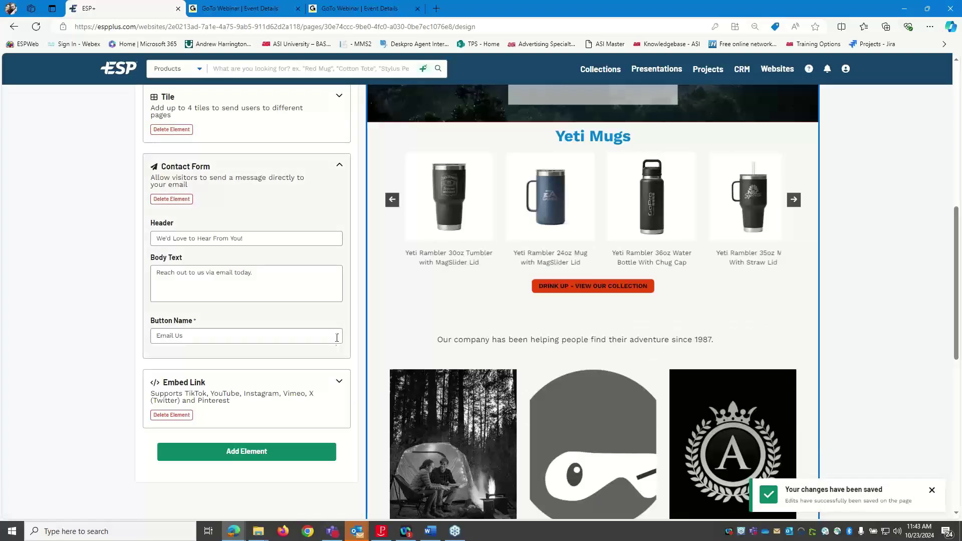
{"action": "left_click", "coordinate": [340, 164]}
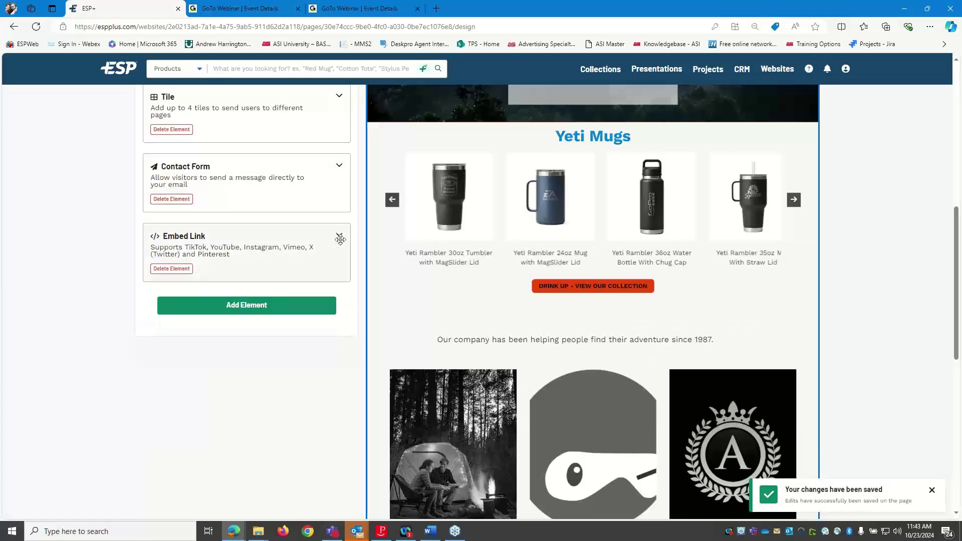
{"action": "left_click", "coordinate": [339, 235]}
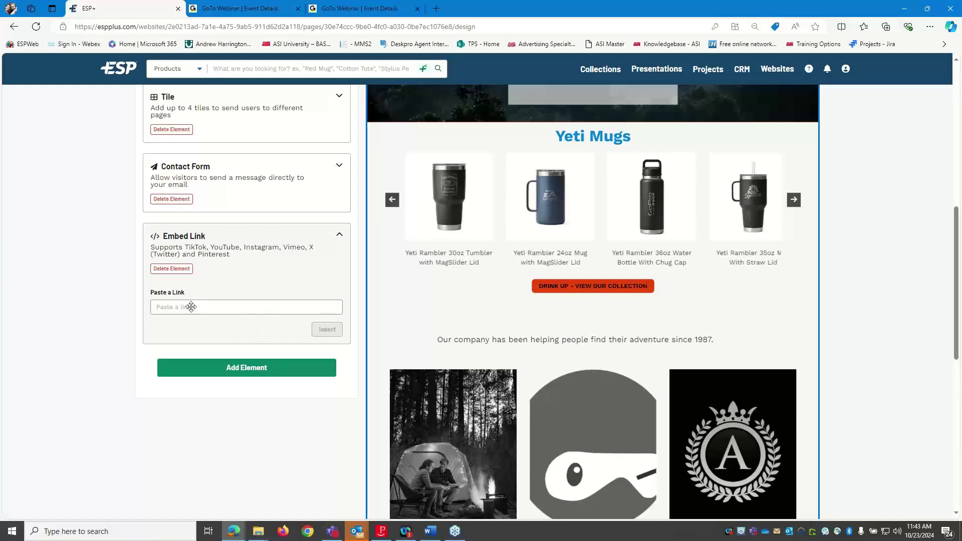
Step: Examine the whole Camping Gear page preview from banner to contact form, along with the empty Embed Link settings
{"action": "scroll", "coordinate": [585, 365], "scroll_direction": "down", "scroll_amount": 4}
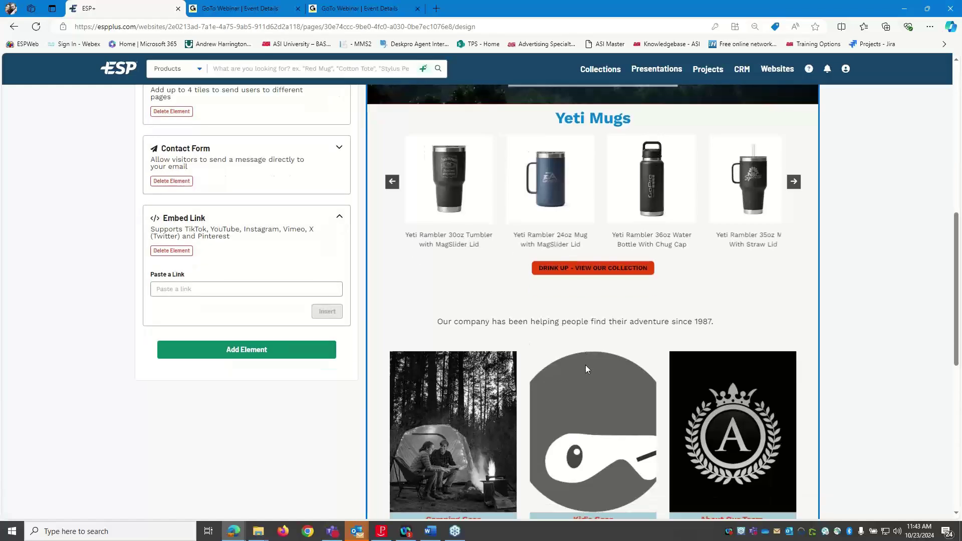
{"action": "scroll", "coordinate": [886, 368], "scroll_direction": "down", "scroll_amount": 2}
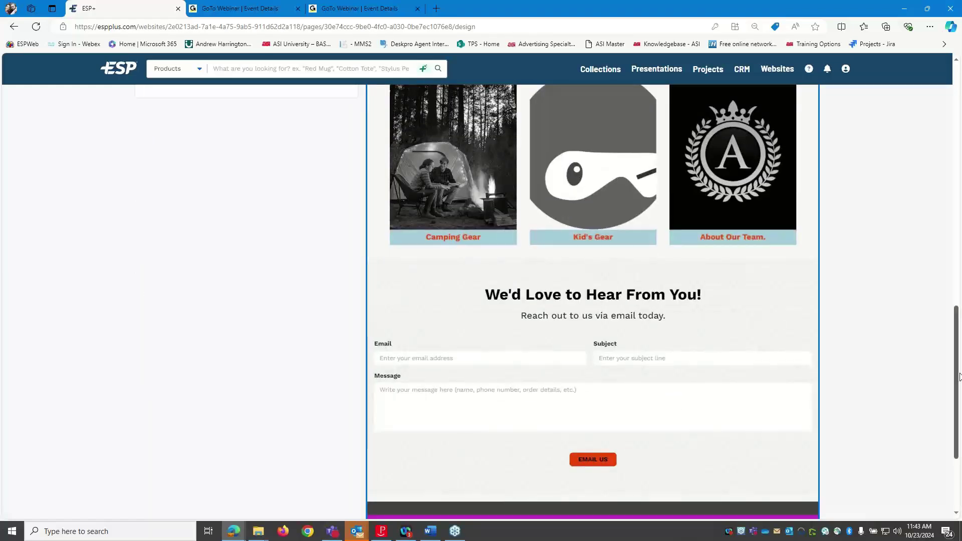
{"action": "scroll", "coordinate": [880, 362], "scroll_direction": "up", "scroll_amount": 4}
{"action": "scroll", "coordinate": [882, 361], "scroll_direction": "up", "scroll_amount": 7}
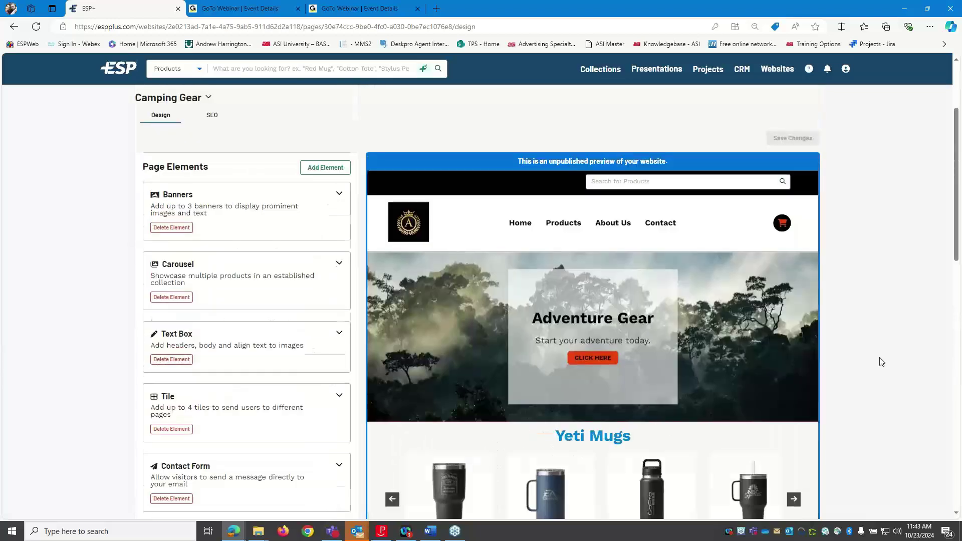
{"action": "scroll", "coordinate": [884, 362], "scroll_direction": "down", "scroll_amount": 8}
{"action": "scroll", "coordinate": [887, 362], "scroll_direction": "down", "scroll_amount": 4}
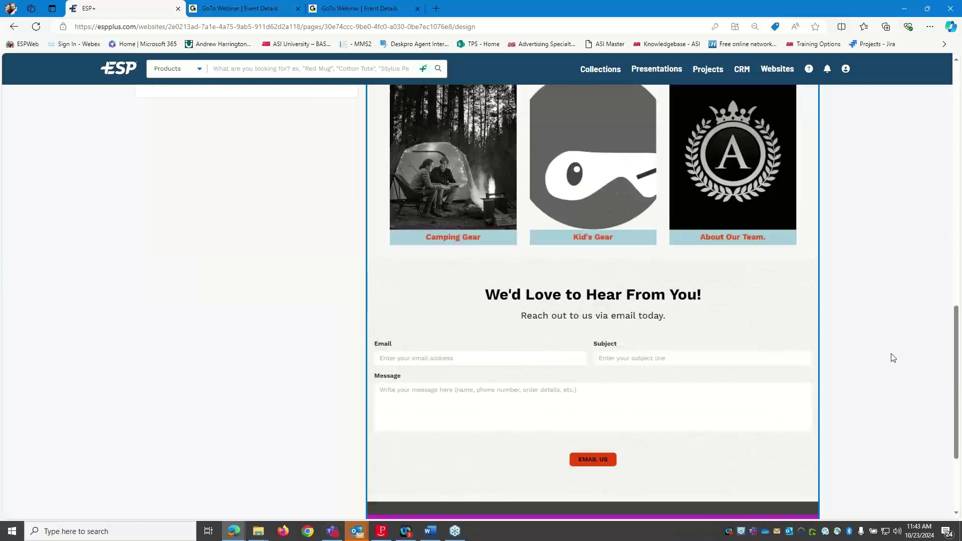
{"action": "scroll", "coordinate": [891, 357], "scroll_direction": "up", "scroll_amount": 7}
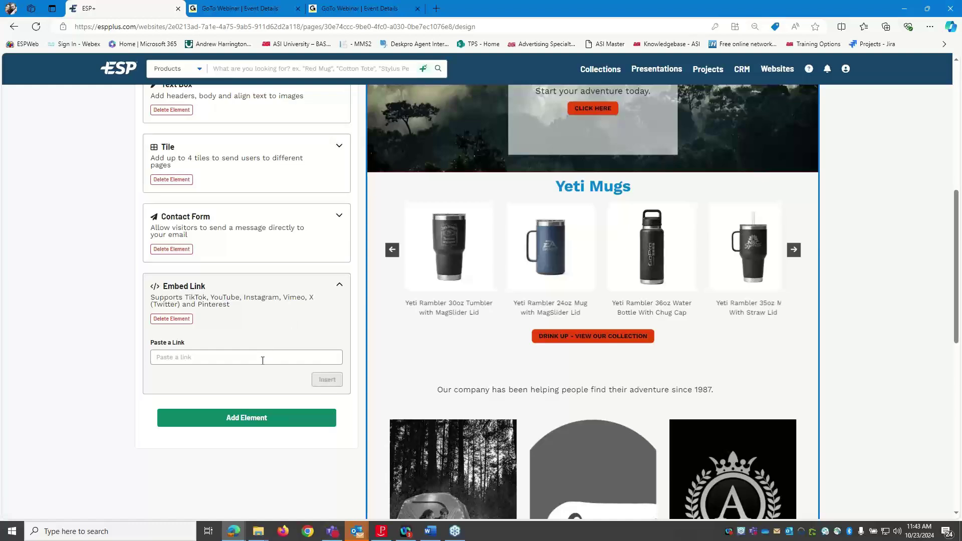
{"action": "scroll", "coordinate": [375, 342], "scroll_direction": "up", "scroll_amount": 10}
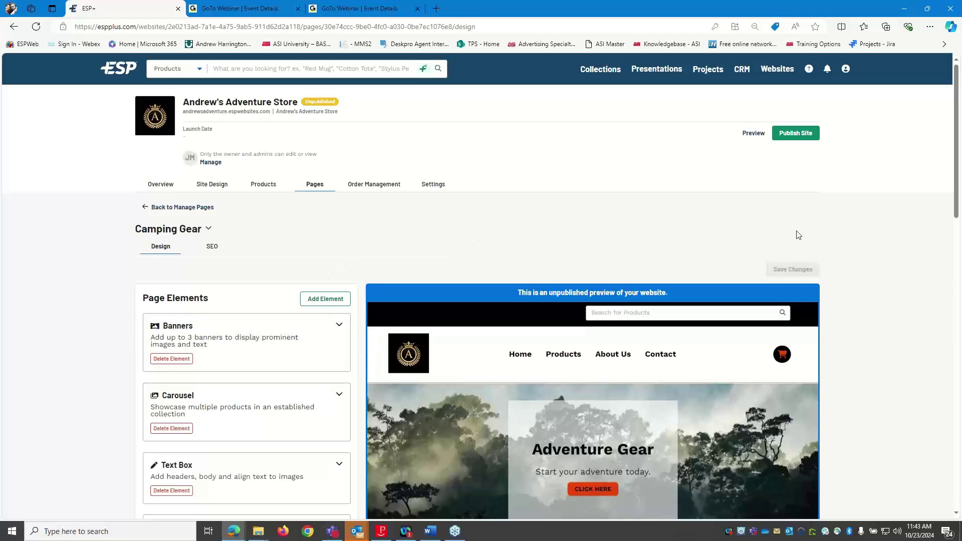
Step: Look over the page preview down to the footer and check the order of the page elements
{"action": "scroll", "coordinate": [796, 235], "scroll_direction": "down", "scroll_amount": 4}
{"action": "scroll", "coordinate": [798, 224], "scroll_direction": "down", "scroll_amount": 4}
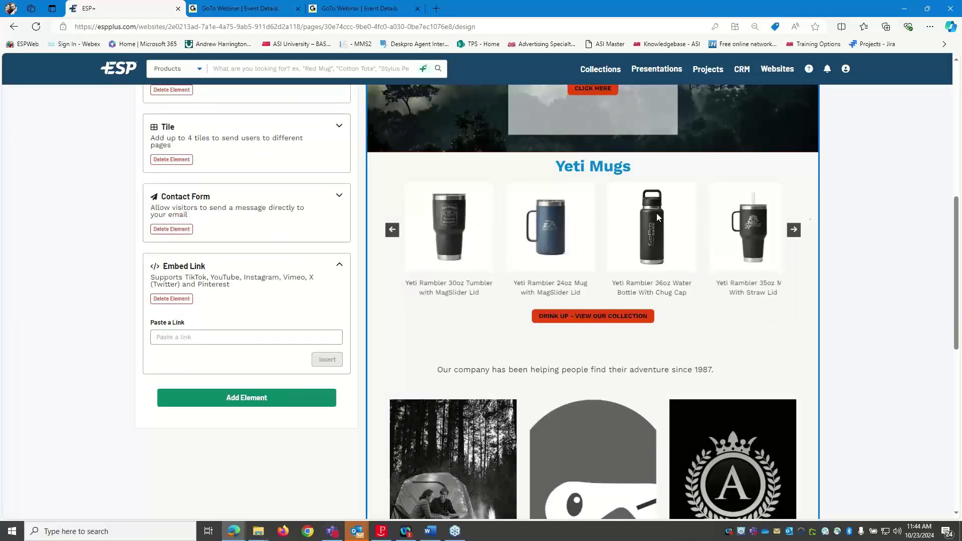
{"action": "scroll", "coordinate": [603, 274], "scroll_direction": "down", "scroll_amount": 4}
{"action": "scroll", "coordinate": [802, 281], "scroll_direction": "down", "scroll_amount": 5}
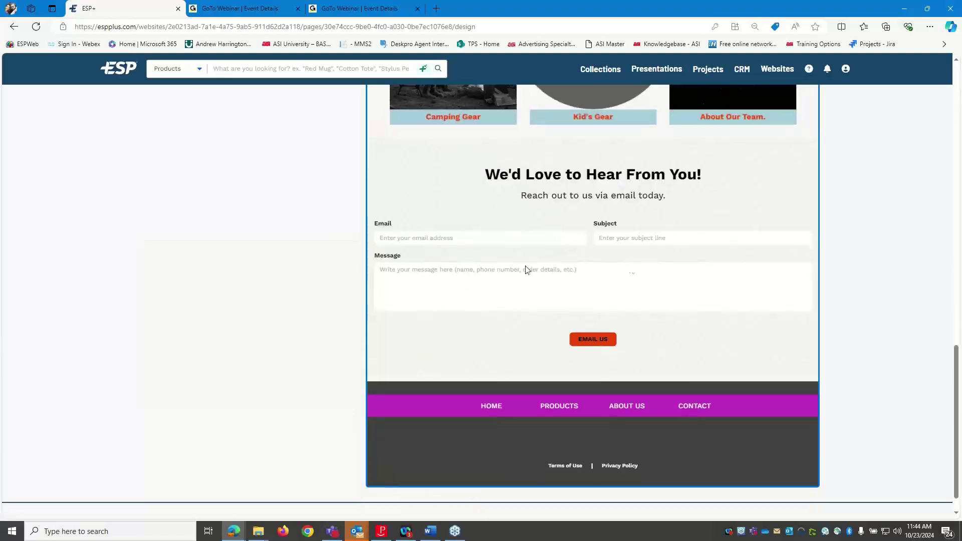
{"action": "scroll", "coordinate": [428, 316], "scroll_direction": "up", "scroll_amount": 15}
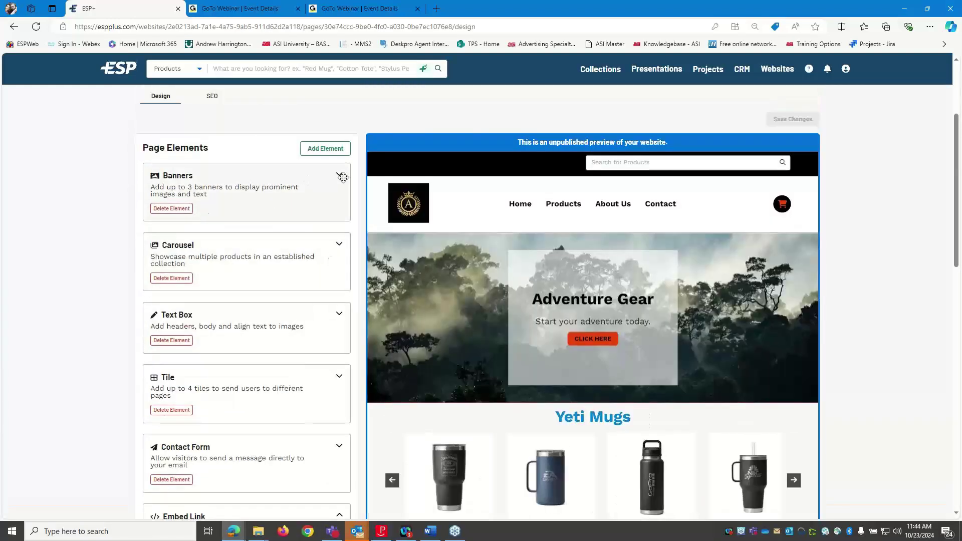
{"action": "scroll", "coordinate": [349, 304], "scroll_direction": "down", "scroll_amount": 3}
{"action": "scroll", "coordinate": [350, 302], "scroll_direction": "up", "scroll_amount": 3}
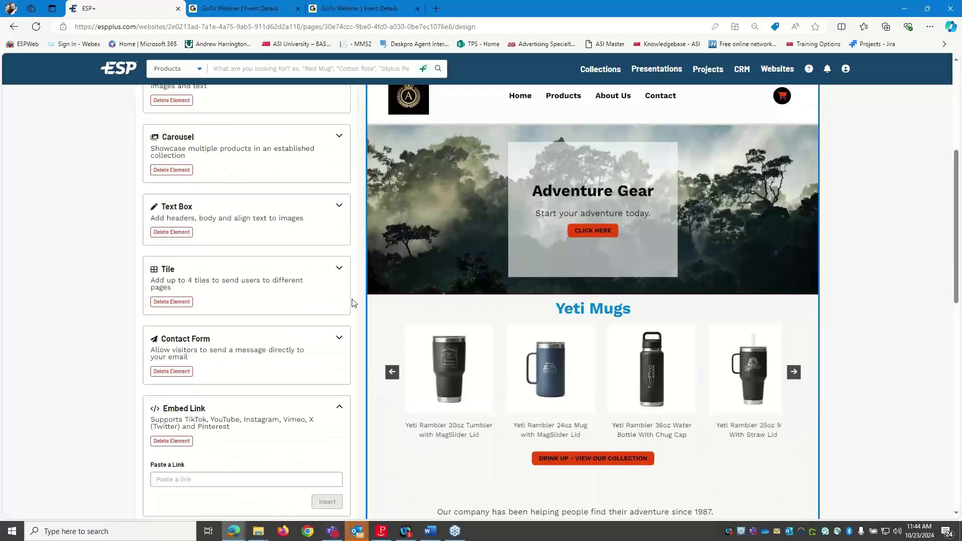
{"action": "scroll", "coordinate": [350, 306], "scroll_direction": "down", "scroll_amount": 4}
{"action": "scroll", "coordinate": [345, 316], "scroll_direction": "up", "scroll_amount": 3}
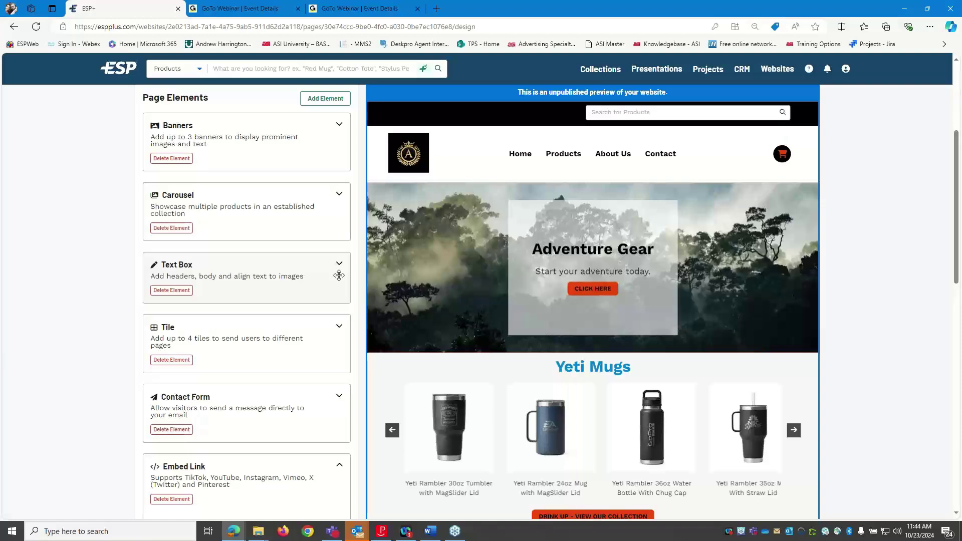
Step: Move the Text Box element above the Carousel, check its placement in the preview and save the changes
{"action": "left_click_drag", "start_coordinate": [338, 275], "coordinate": [333, 198]}
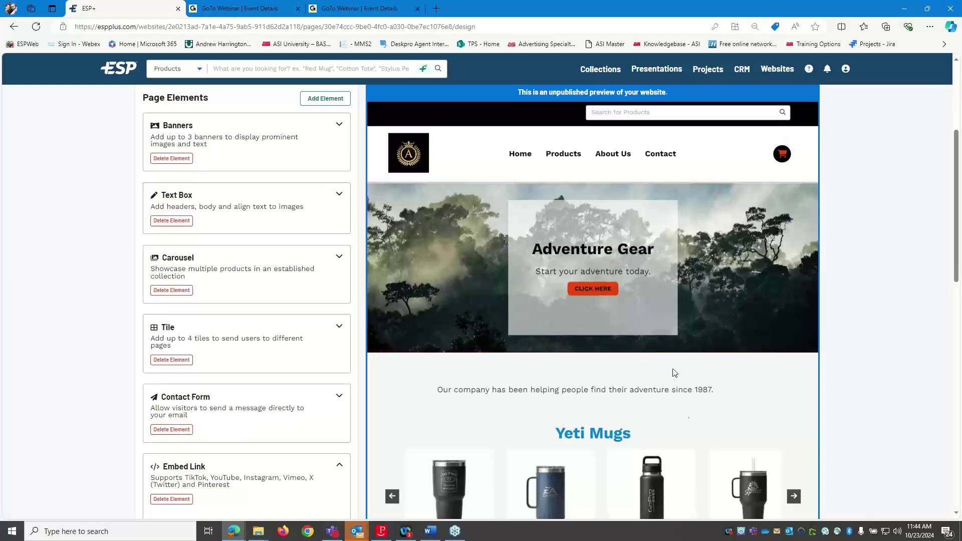
{"action": "scroll", "coordinate": [661, 370], "scroll_direction": "down", "scroll_amount": 6}
{"action": "scroll", "coordinate": [602, 350], "scroll_direction": "up", "scroll_amount": 7}
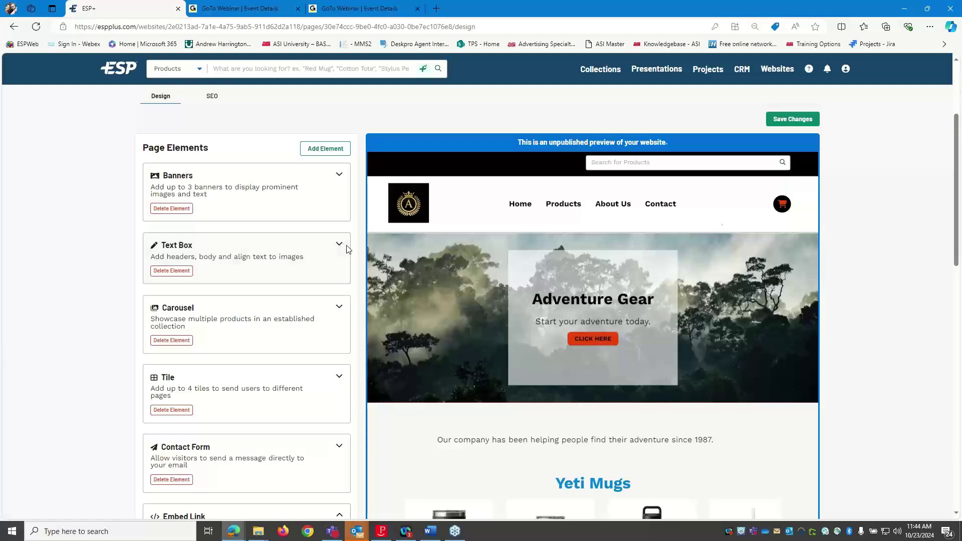
{"action": "left_click", "coordinate": [792, 120]}
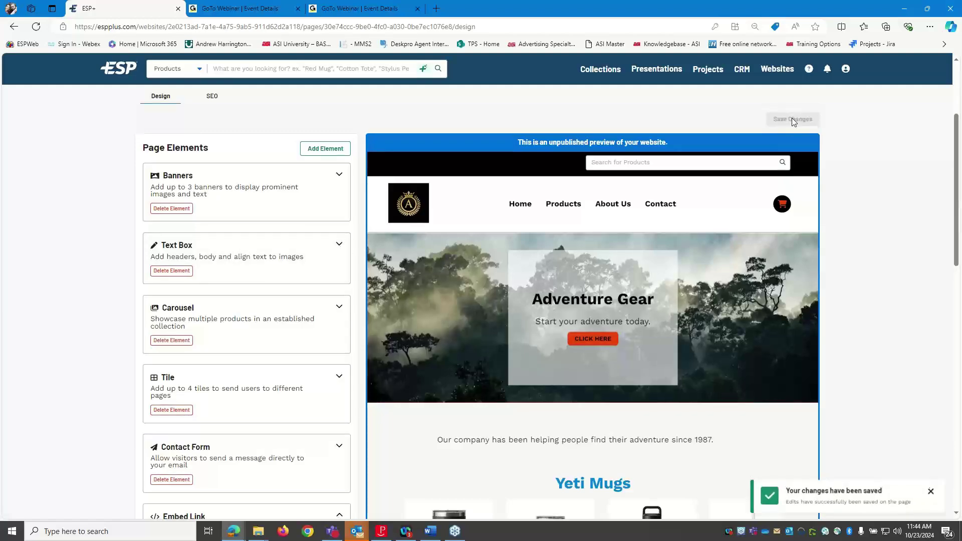
Step: Review the Camping Gear page's SEO settings and return to its design view
{"action": "scroll", "coordinate": [501, 170], "scroll_direction": "up", "scroll_amount": 2}
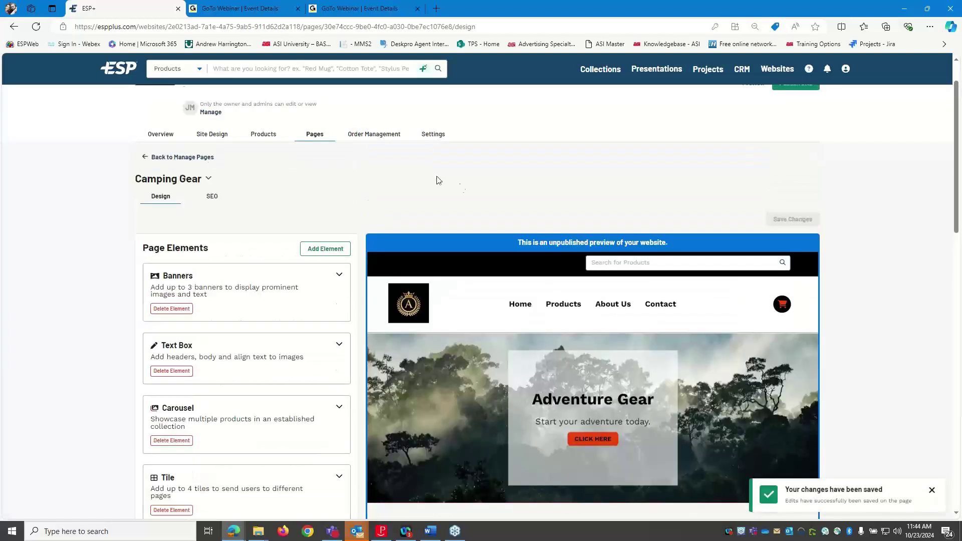
{"action": "left_click", "coordinate": [216, 199]}
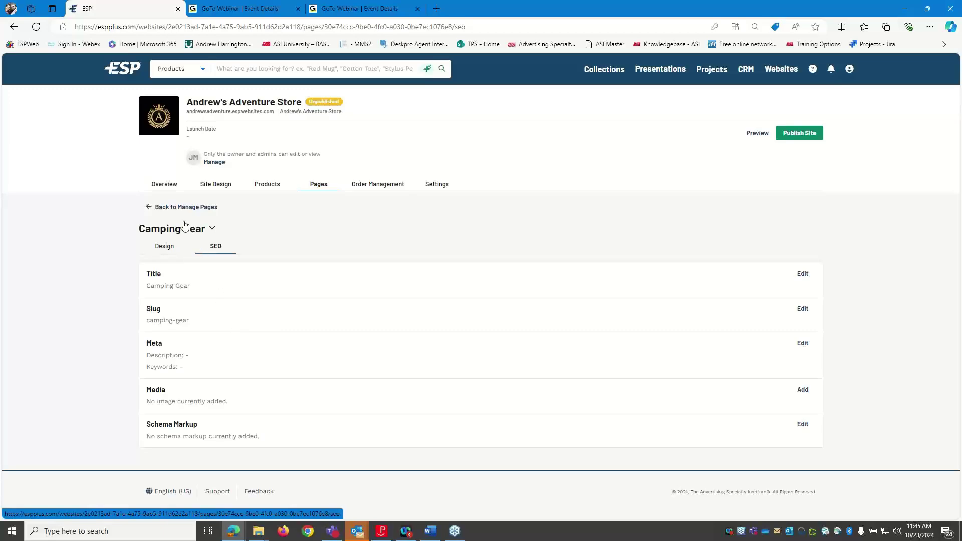
{"action": "left_click", "coordinate": [165, 245]}
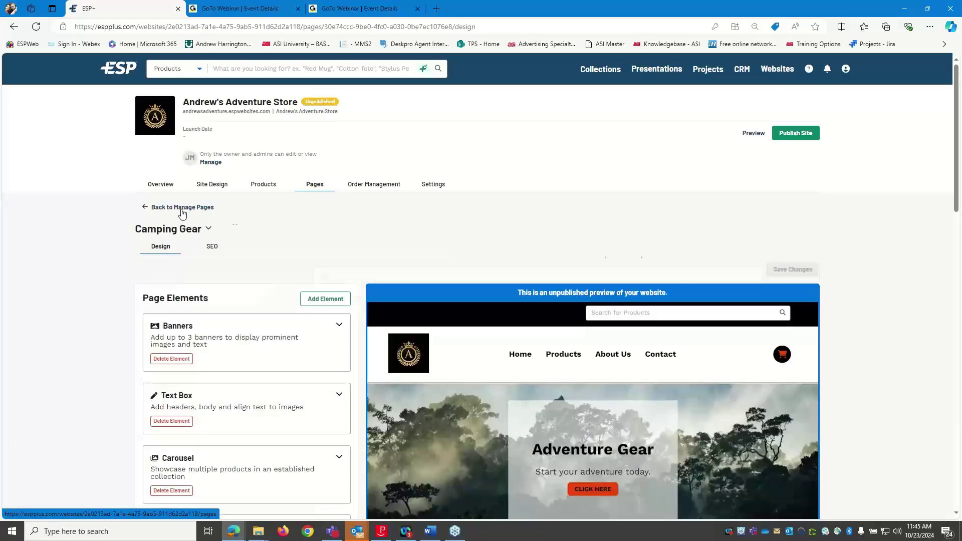
Step: Return to the site's page list and enable the Camping Gear page
{"action": "left_click", "coordinate": [182, 208]}
{"action": "scroll", "coordinate": [396, 269], "scroll_direction": "down", "scroll_amount": 1}
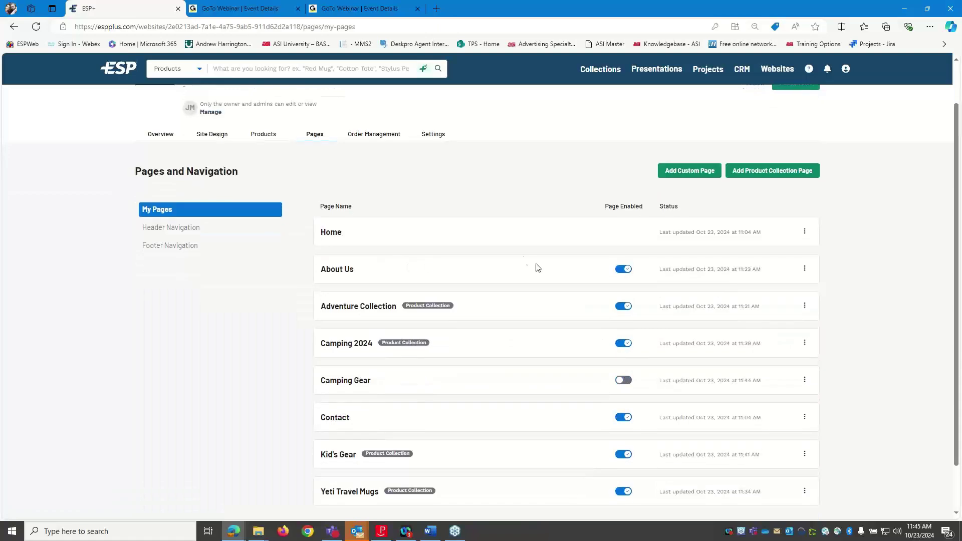
{"action": "scroll", "coordinate": [492, 256], "scroll_direction": "down", "scroll_amount": 1}
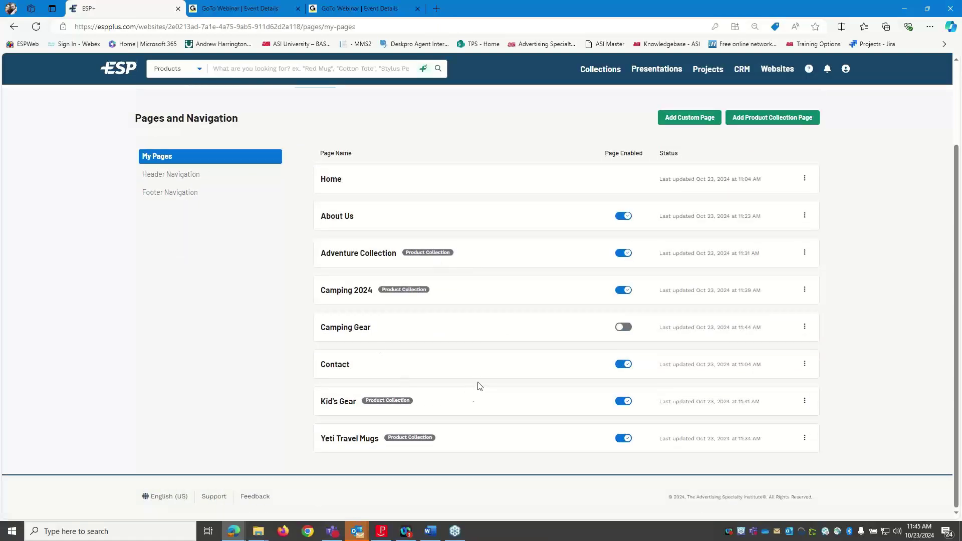
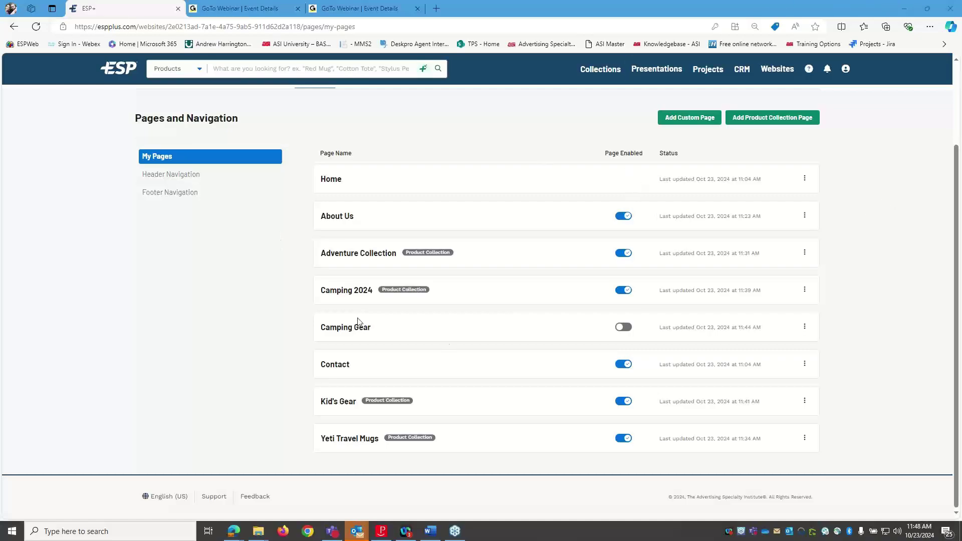
{"action": "left_click", "coordinate": [629, 330]}
Step: View the editable name and slug of the Adventure Collection page and cancel without changing them
{"action": "left_click", "coordinate": [806, 255]}
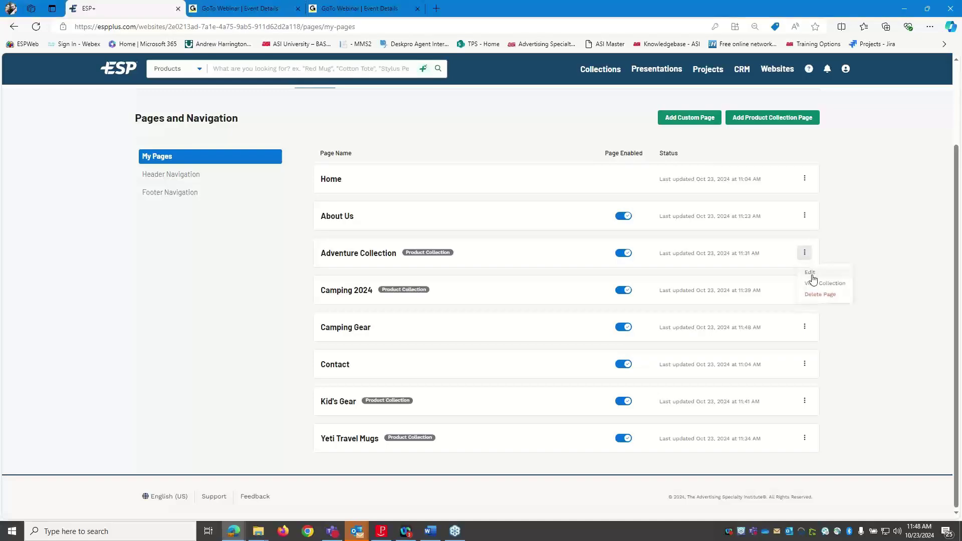
{"action": "left_click", "coordinate": [811, 274]}
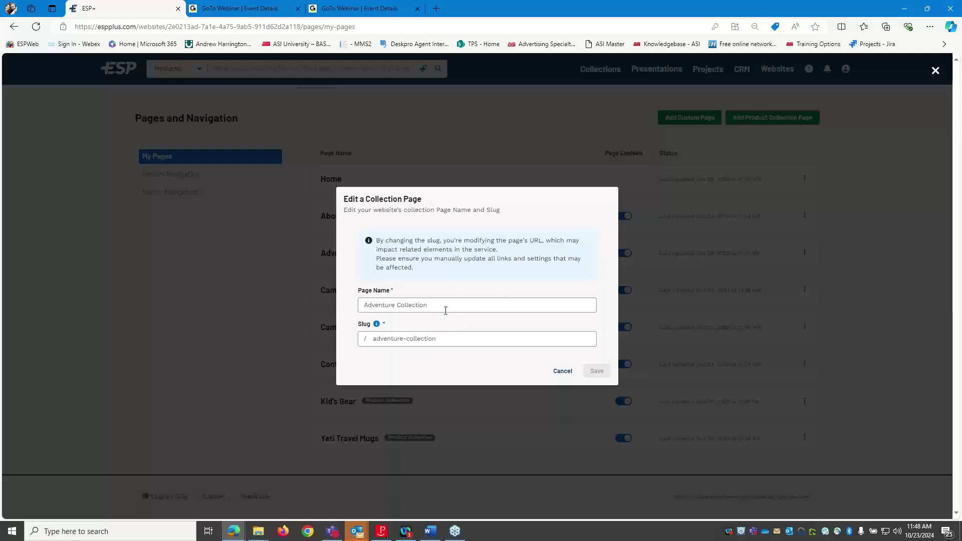
{"action": "left_click", "coordinate": [562, 371]}
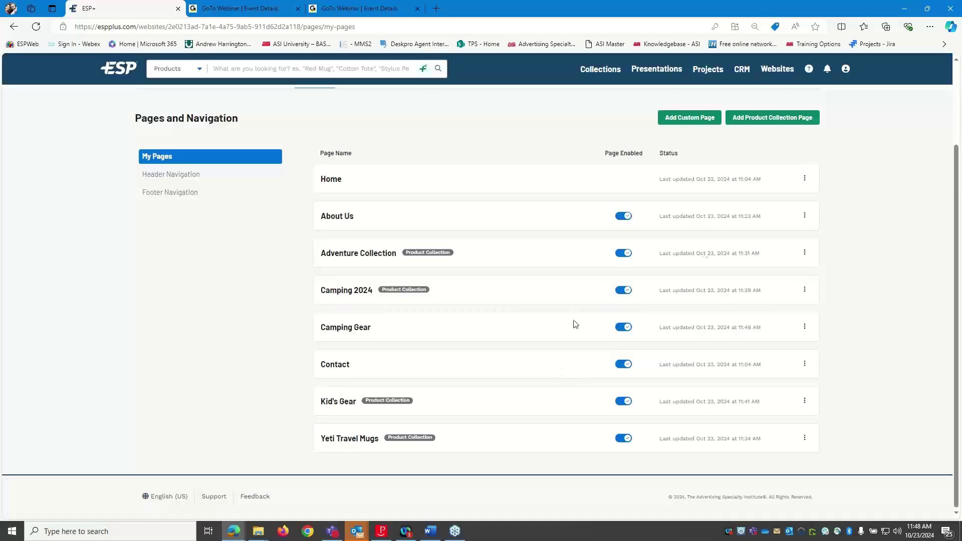
Step: View the product collection behind the Adventure Collection page and return to the adventure store's page list
{"action": "left_click", "coordinate": [803, 254]}
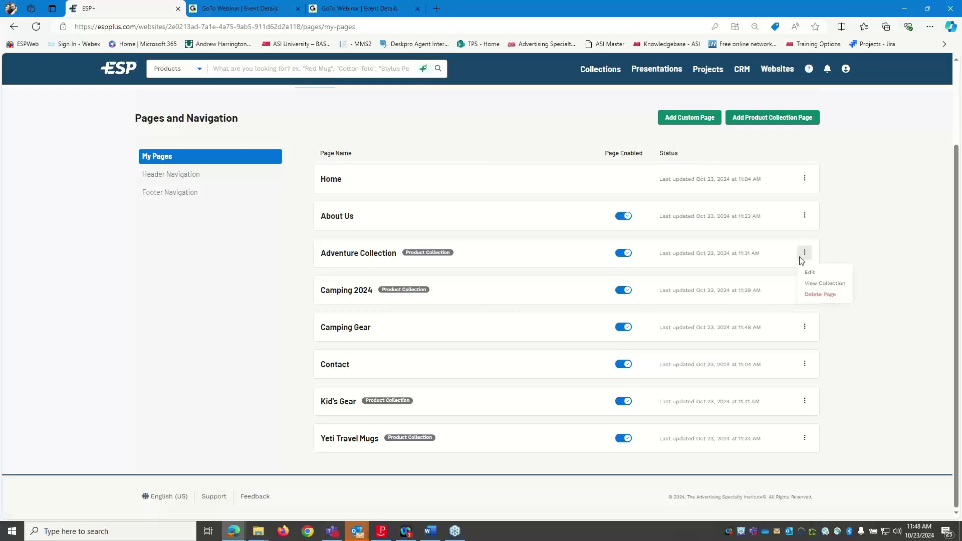
{"action": "left_click", "coordinate": [817, 283]}
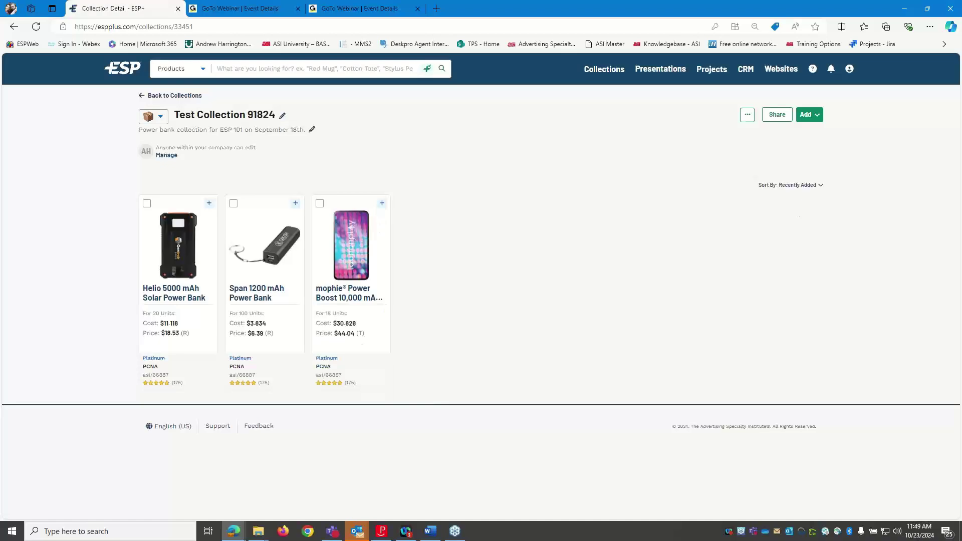
{"action": "left_click", "coordinate": [783, 70]}
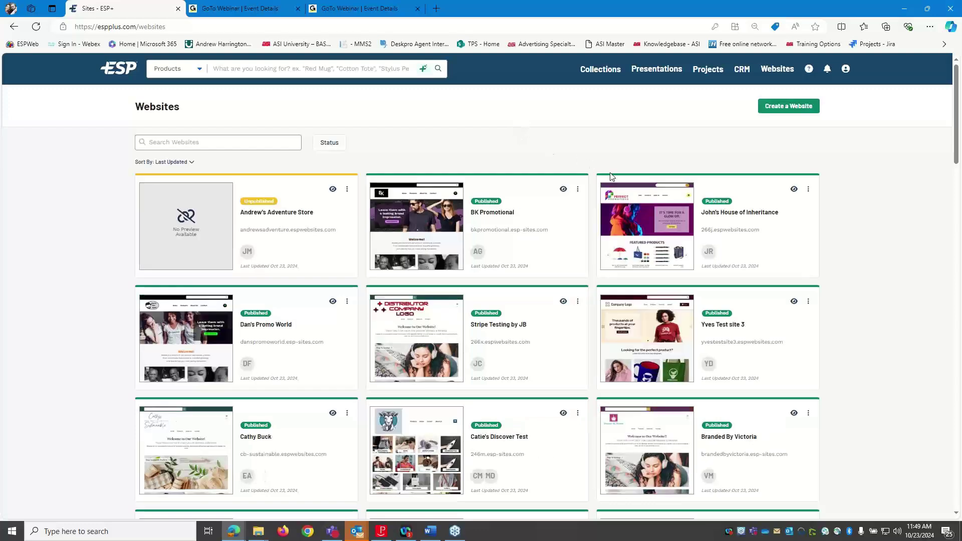
{"action": "left_click", "coordinate": [330, 211]}
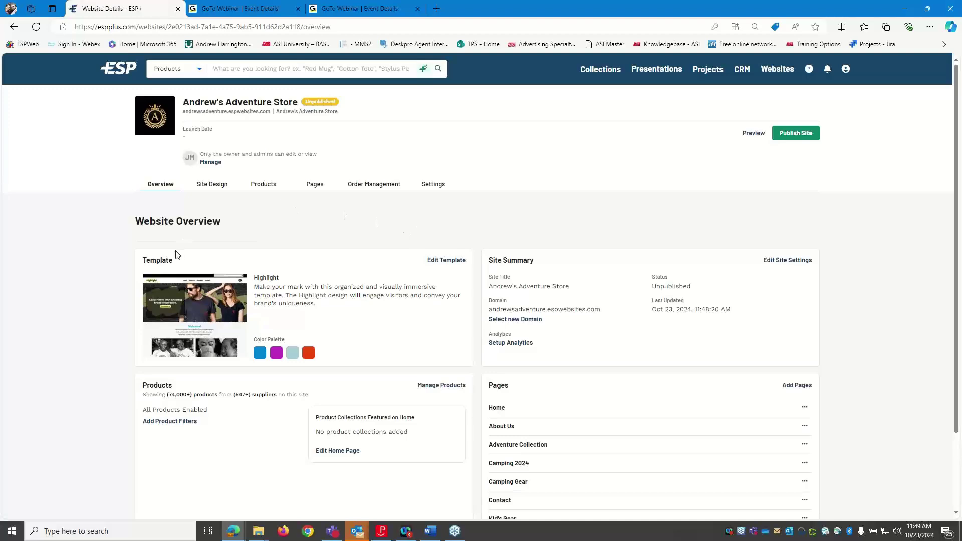
{"action": "left_click", "coordinate": [316, 186]}
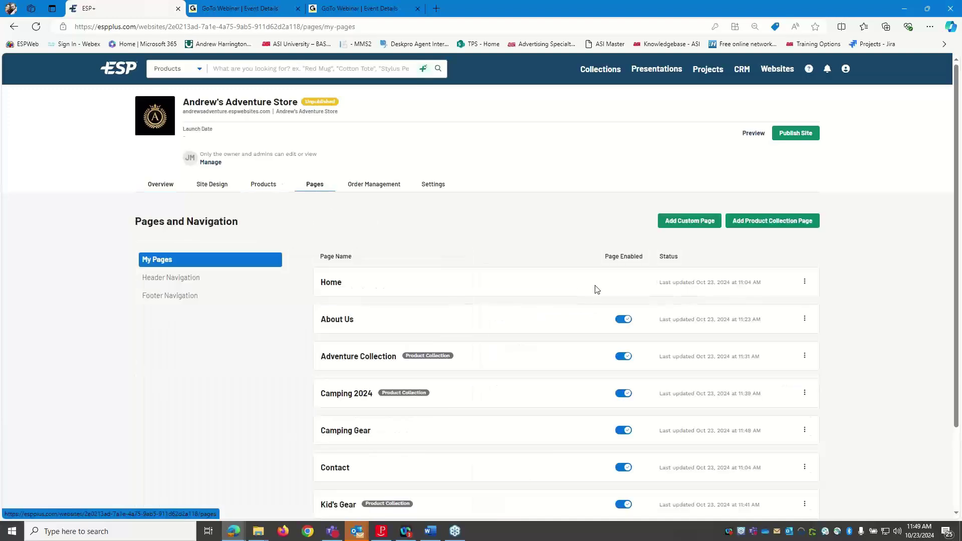
{"action": "left_click", "coordinate": [804, 356]}
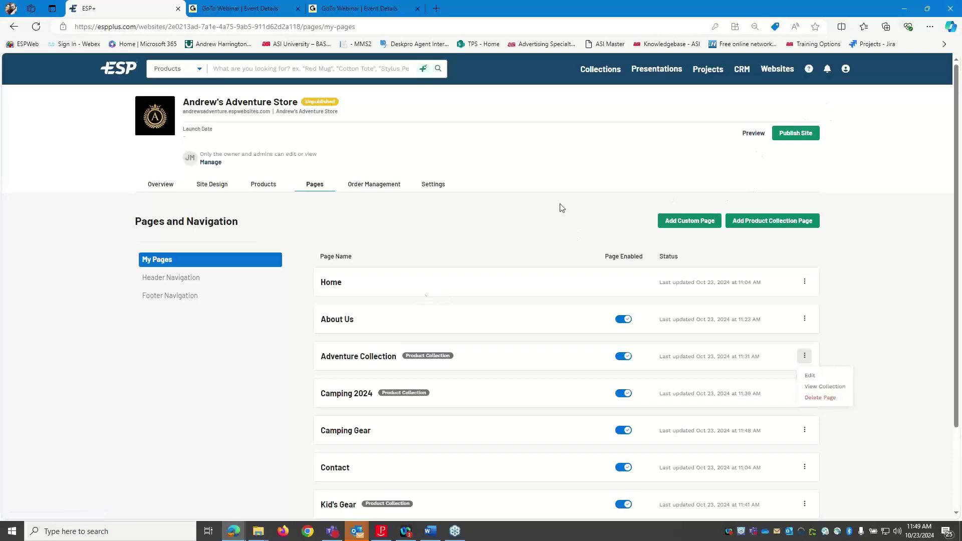
{"action": "left_click", "coordinate": [933, 278]}
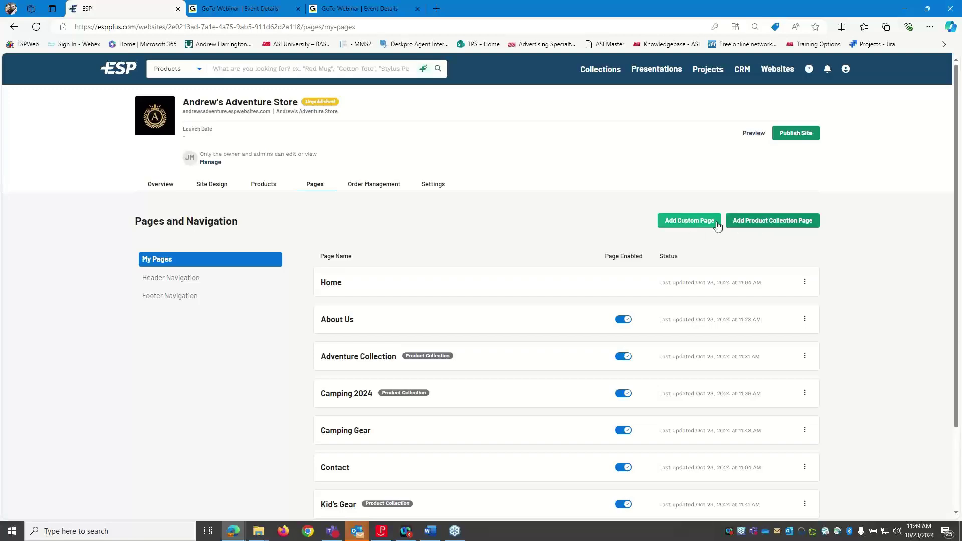
Step: Look through the collections available for a new product collection page and cancel without adding one
{"action": "left_click", "coordinate": [761, 225]}
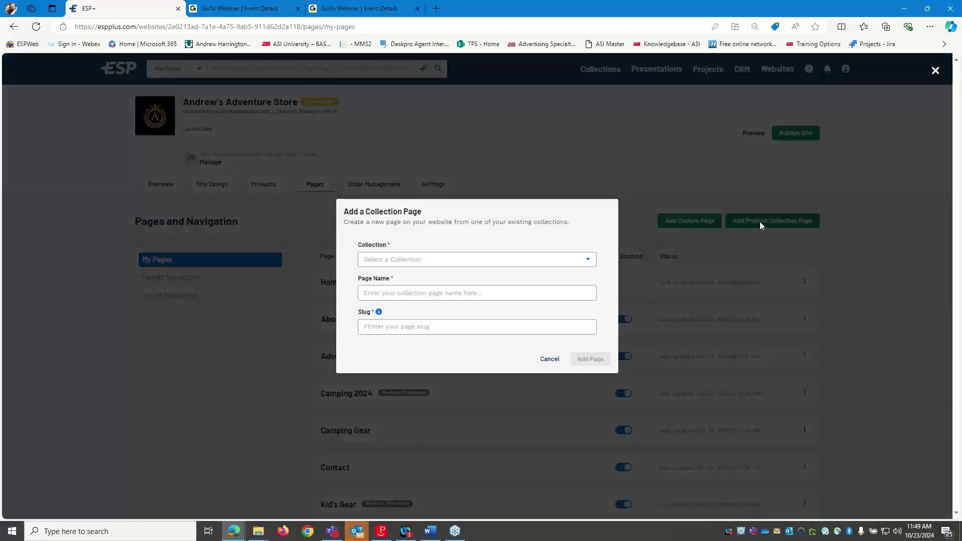
{"action": "left_click", "coordinate": [561, 265]}
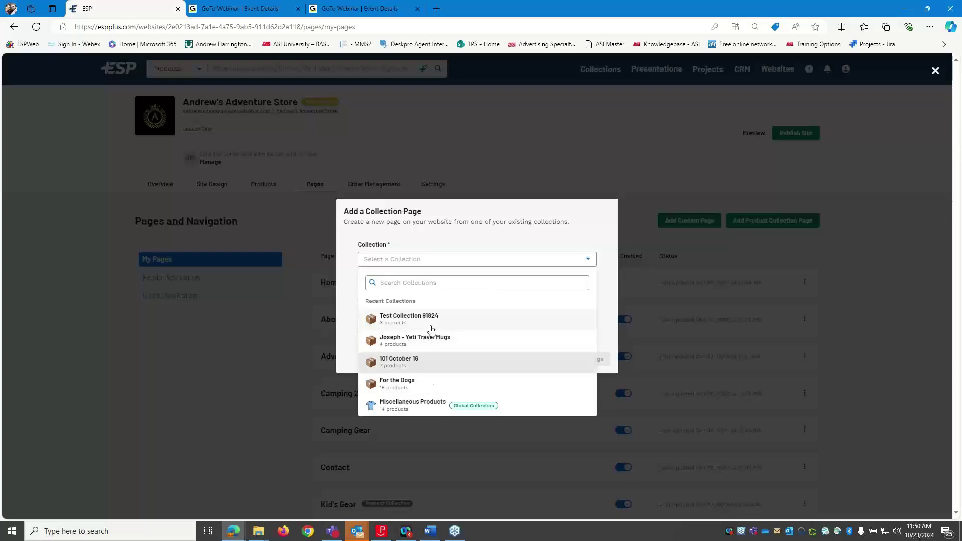
{"action": "left_click", "coordinate": [599, 283]}
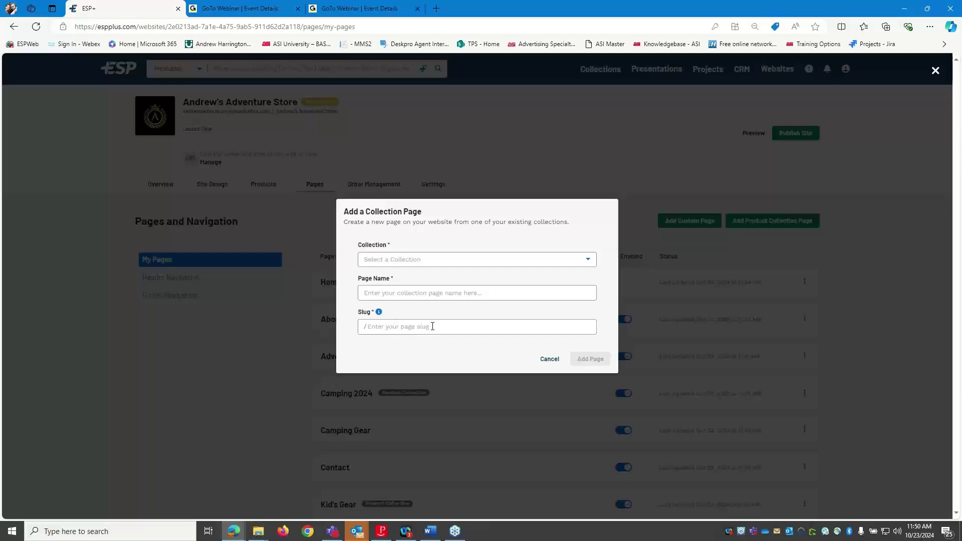
{"action": "left_click", "coordinate": [548, 359]}
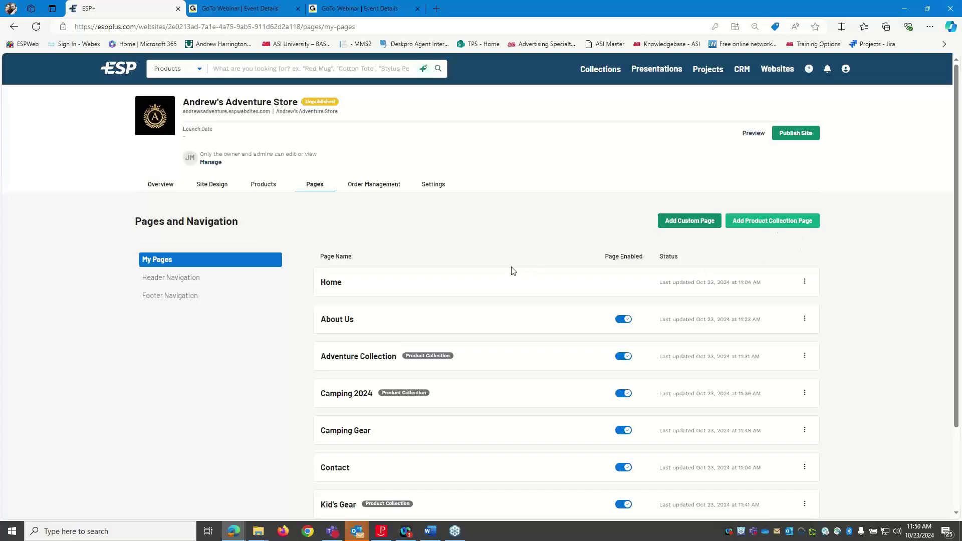
Step: In the header navigation, move Camping Gear directly after Home and Products with its subpages to the end
{"action": "left_click", "coordinate": [190, 283]}
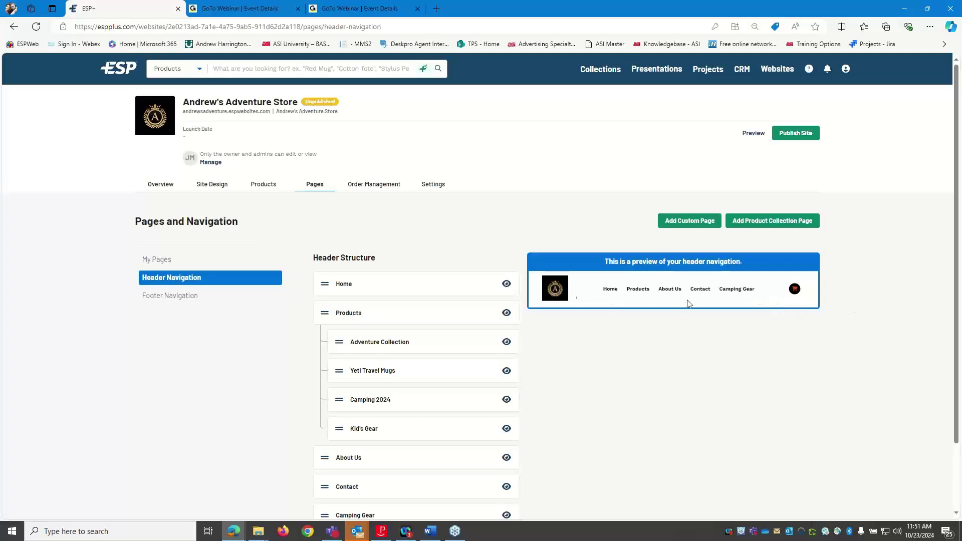
{"action": "scroll", "coordinate": [576, 351], "scroll_direction": "down", "scroll_amount": 1}
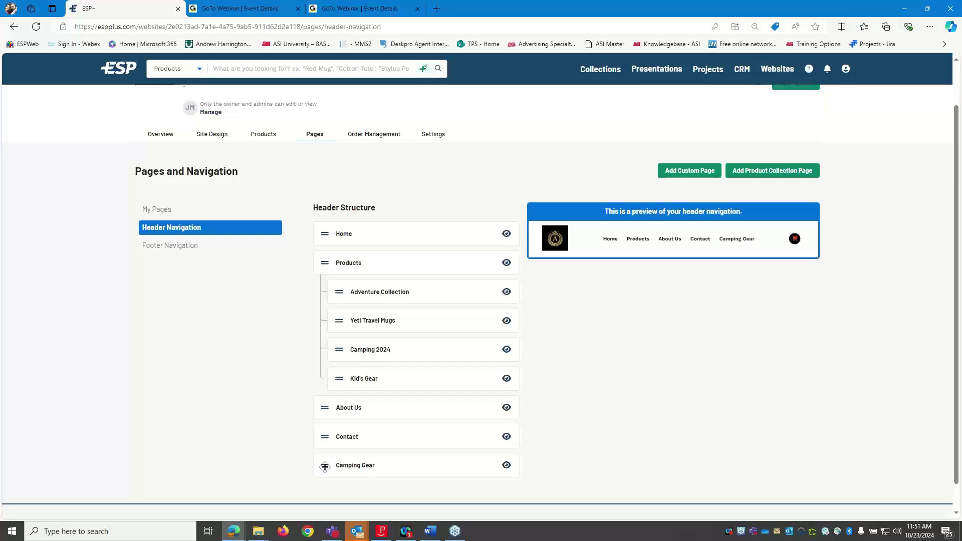
{"action": "left_click_drag", "start_coordinate": [324, 467], "coordinate": [331, 273]}
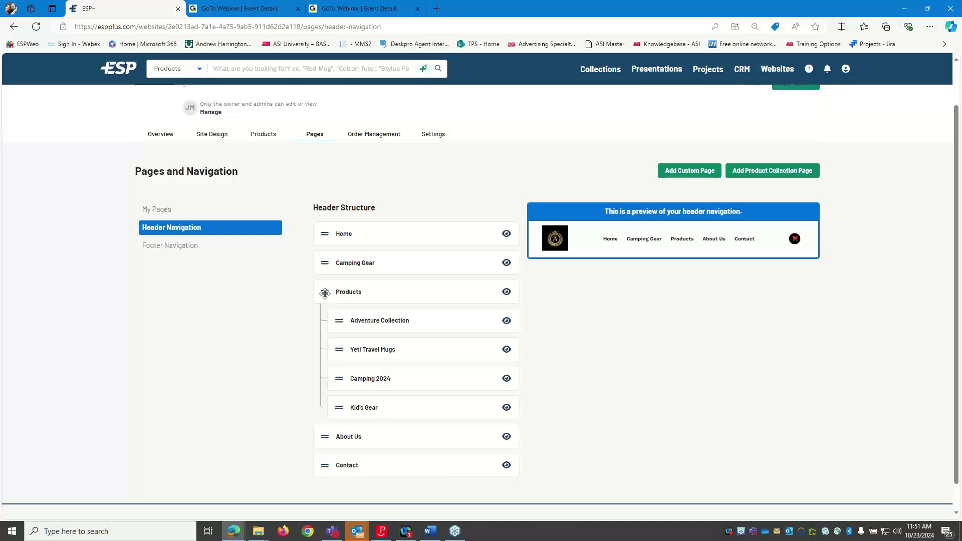
{"action": "left_click_drag", "start_coordinate": [325, 294], "coordinate": [323, 471]}
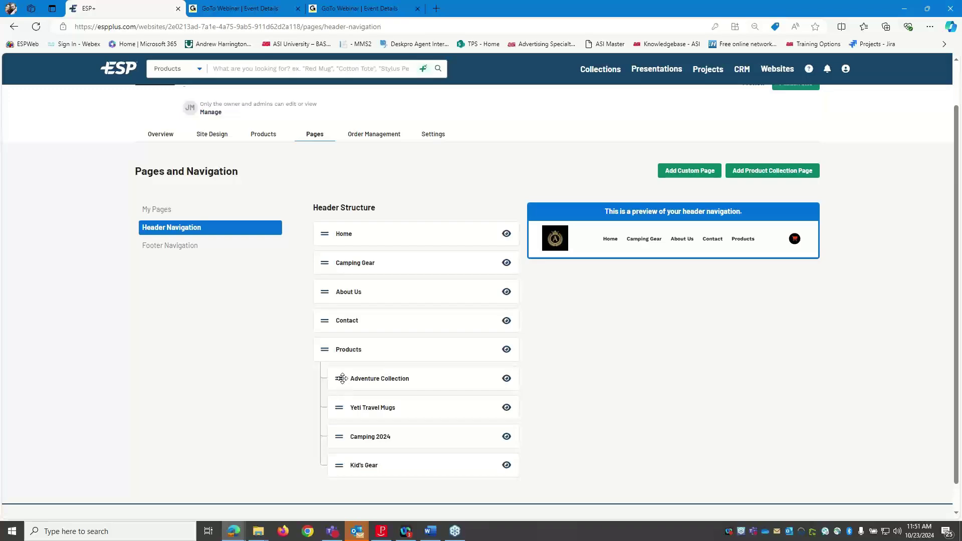
Step: Under Products in the header structure, move Adventure Collection below Camping 2024 and hide both pages
{"action": "left_click_drag", "start_coordinate": [337, 385], "coordinate": [290, 444]}
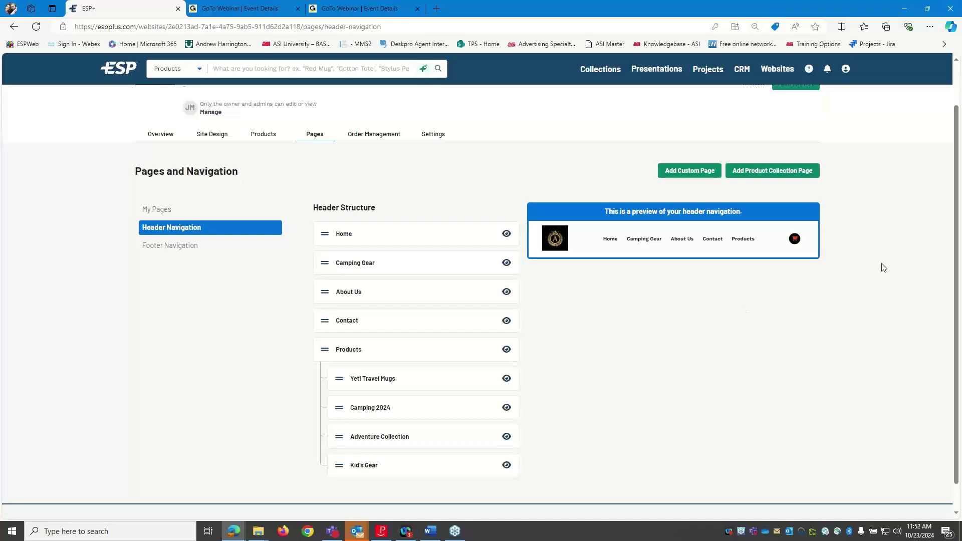
{"action": "left_click", "coordinate": [506, 410]}
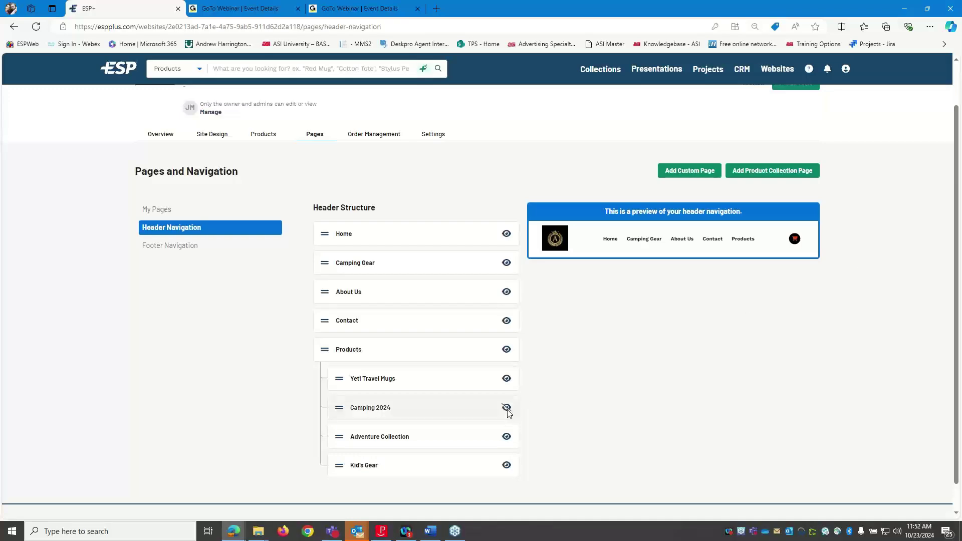
{"action": "left_click", "coordinate": [507, 437]}
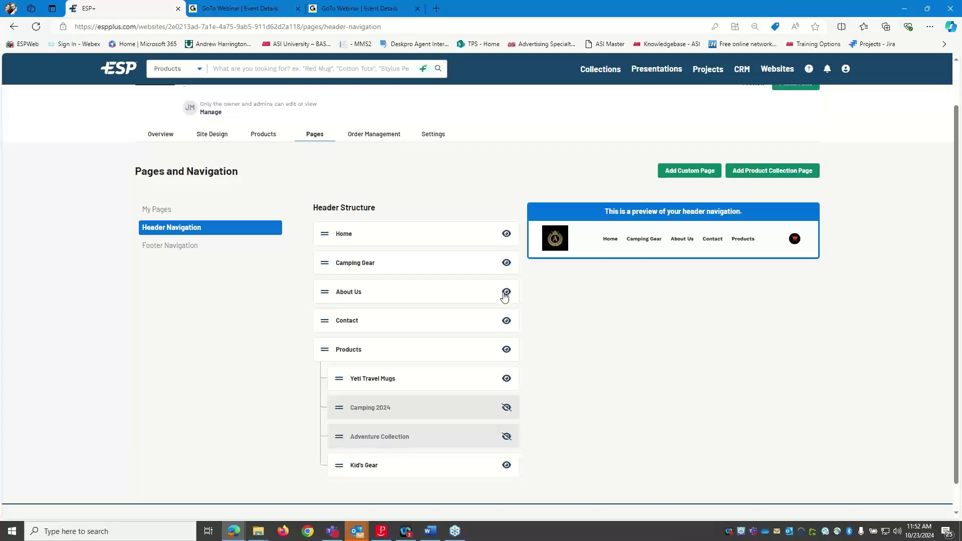
Step: Hide the Contact page in the header navigation and compare the header structure with the footer structure
{"action": "left_click", "coordinate": [506, 321]}
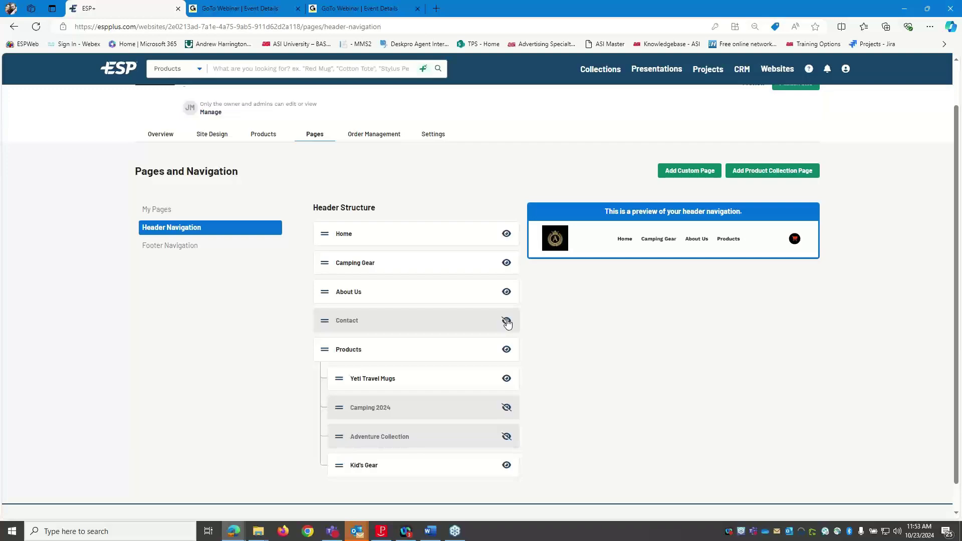
{"action": "left_click", "coordinate": [177, 250]}
{"action": "left_click", "coordinate": [196, 296]}
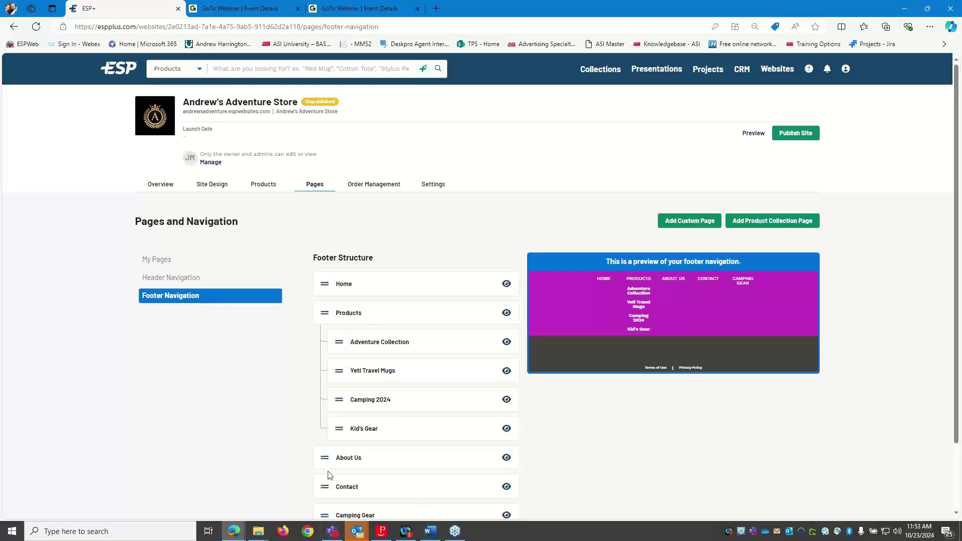
{"action": "scroll", "coordinate": [270, 315], "scroll_direction": "down", "scroll_amount": 1}
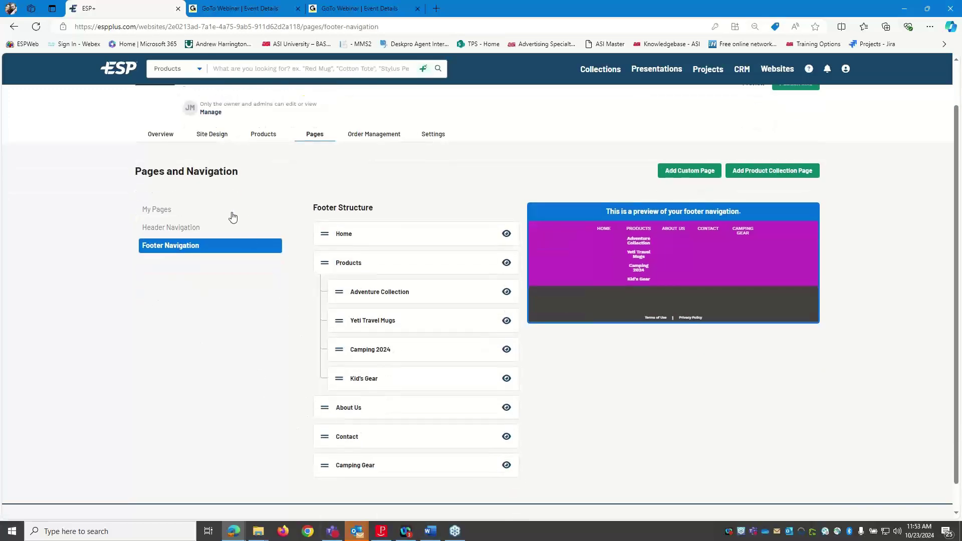
{"action": "left_click", "coordinate": [200, 228]}
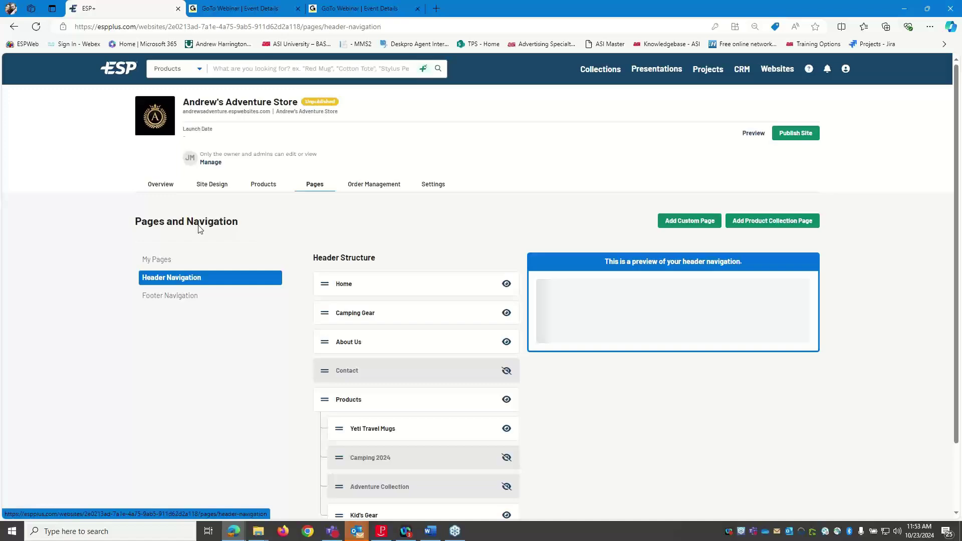
Step: Hide the Products, Camping Gear and Contact pages in the footer navigation
{"action": "left_click", "coordinate": [190, 295]}
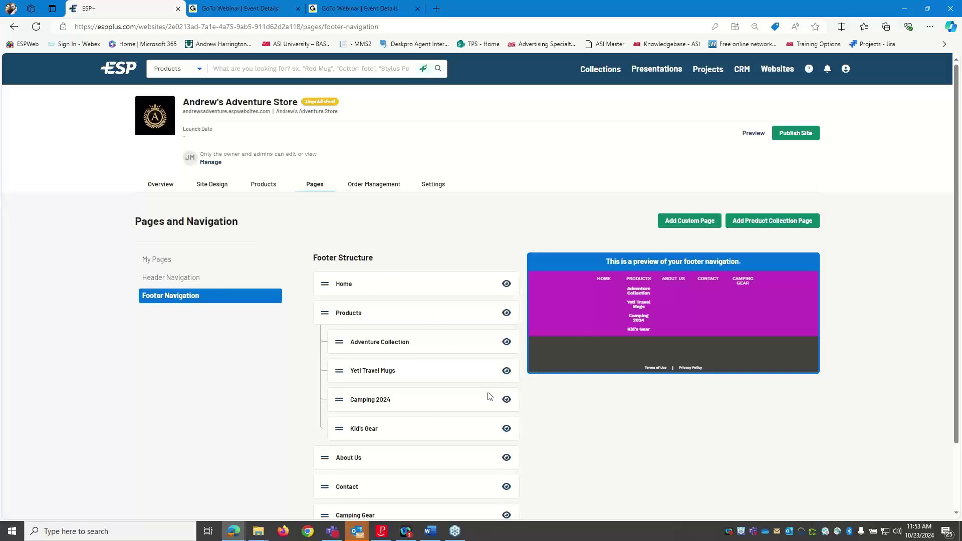
{"action": "scroll", "coordinate": [490, 396], "scroll_direction": "down", "scroll_amount": 1}
{"action": "left_click", "coordinate": [506, 262]}
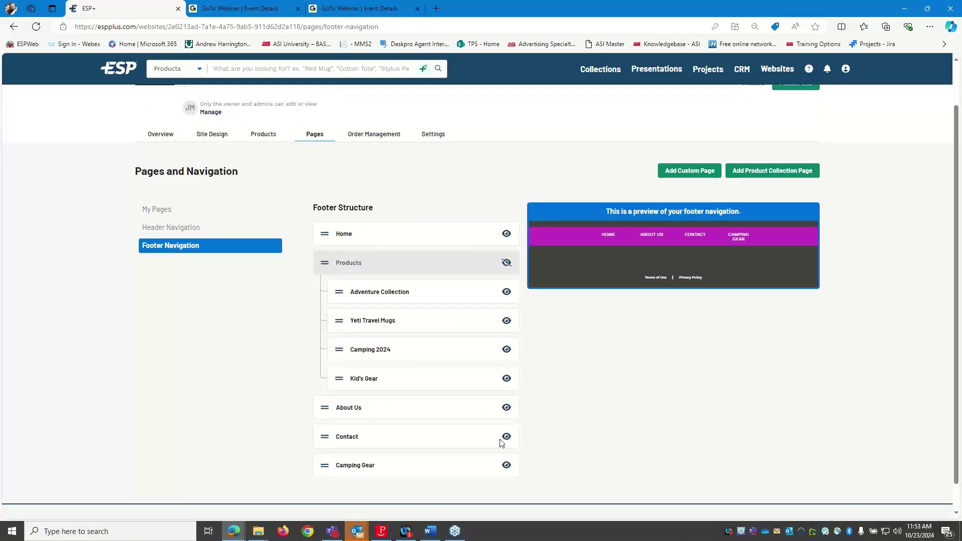
{"action": "left_click", "coordinate": [510, 466]}
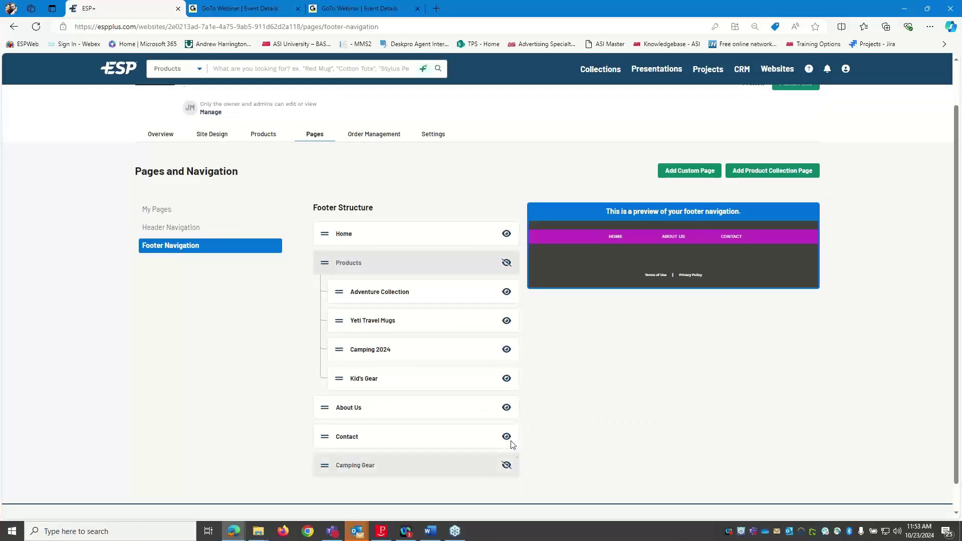
{"action": "left_click", "coordinate": [509, 440]}
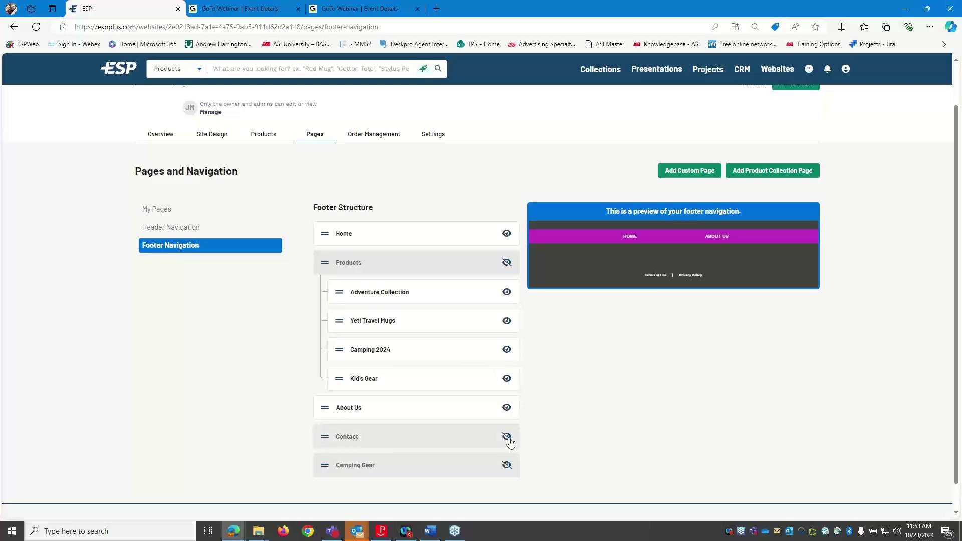
{"action": "left_click", "coordinate": [507, 437]}
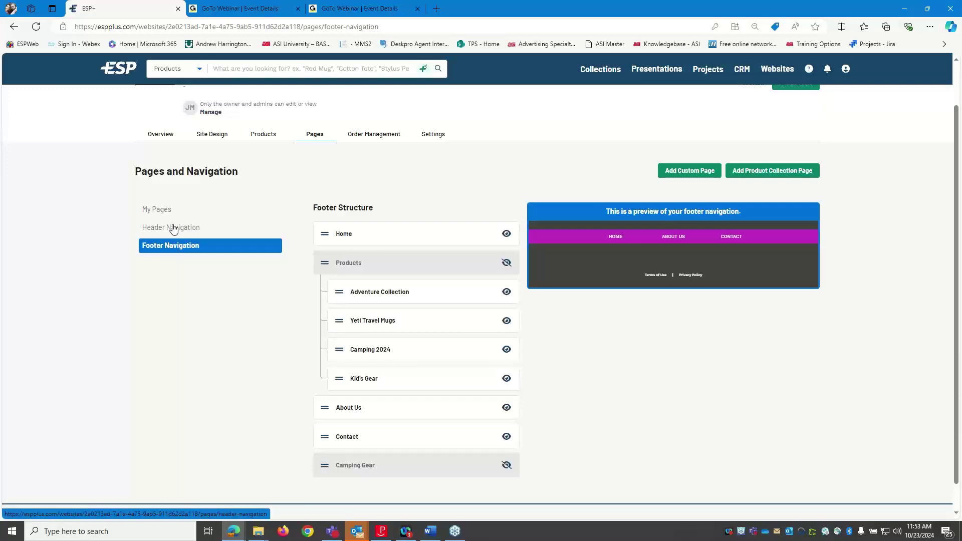
{"action": "left_click", "coordinate": [506, 438]}
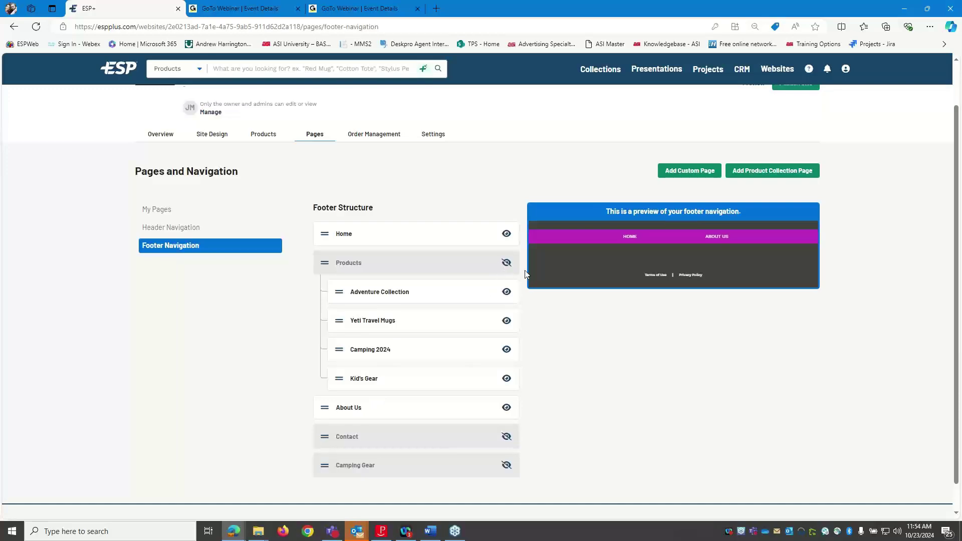
Step: Review the adventure store's supplier management settings and open the account's preferred supplier lists
{"action": "left_click", "coordinate": [171, 213]}
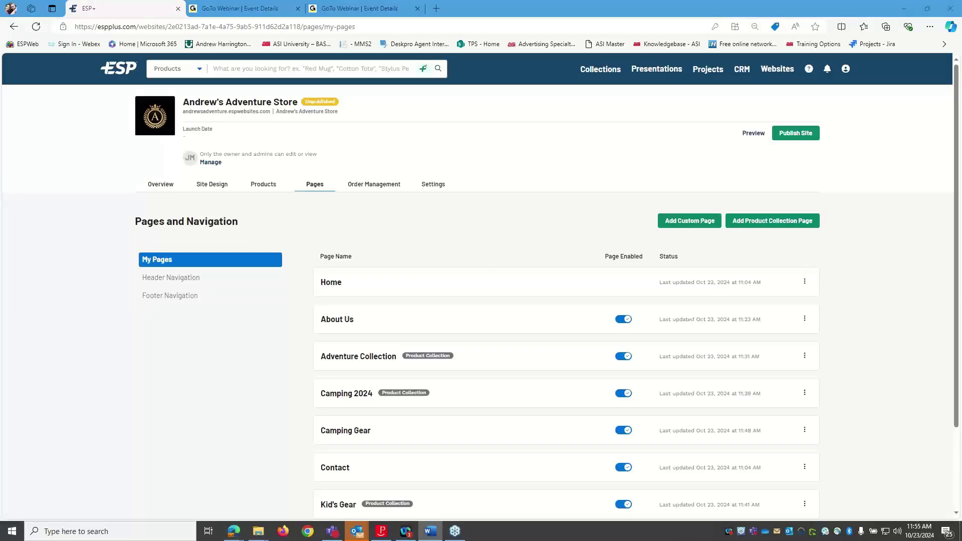
{"action": "left_click", "coordinate": [273, 192]}
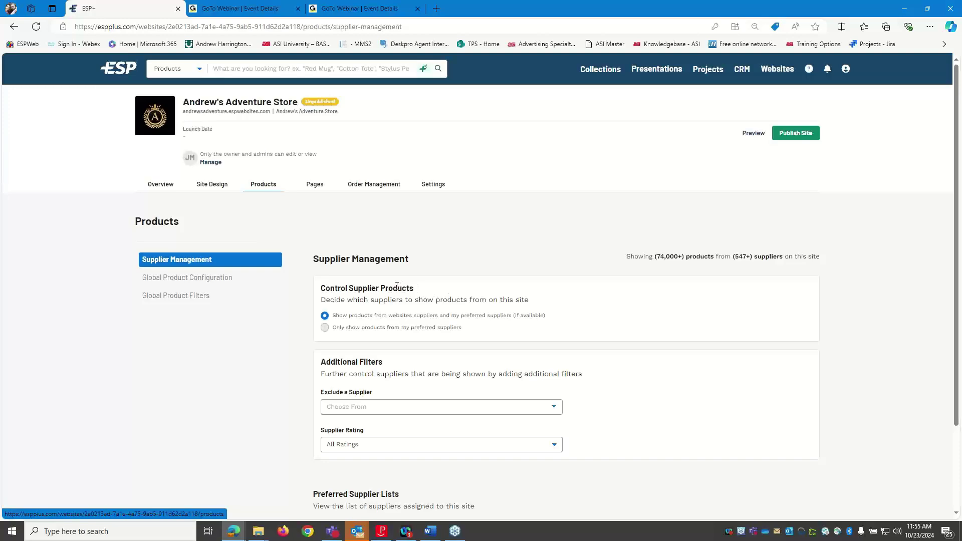
{"action": "scroll", "coordinate": [396, 286], "scroll_direction": "down", "scroll_amount": 3}
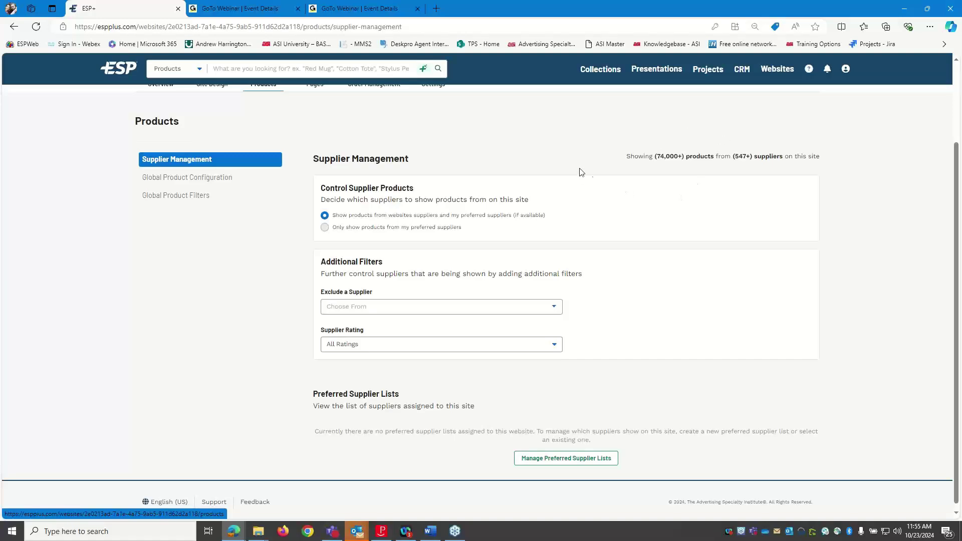
{"action": "left_click", "coordinate": [851, 74]}
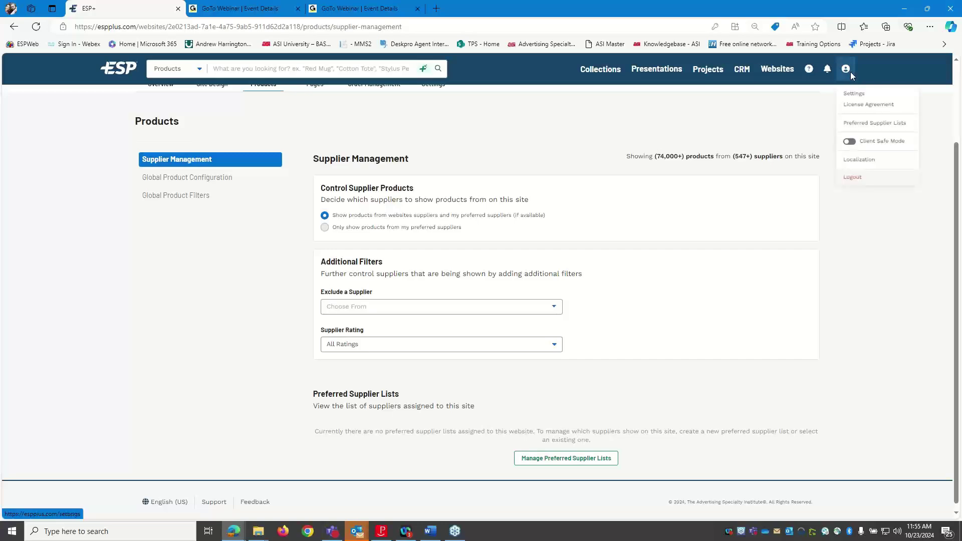
{"action": "left_click", "coordinate": [866, 125]}
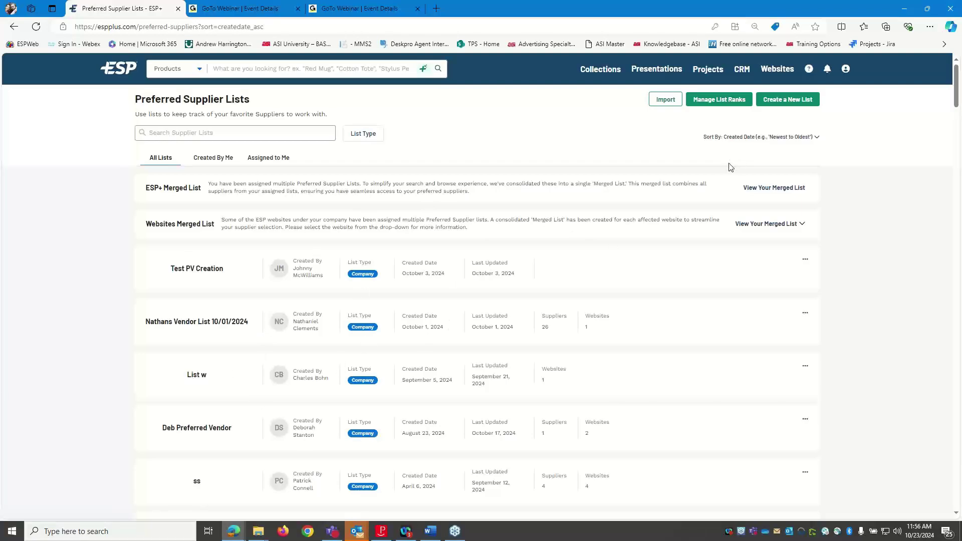
Step: Return to the adventure store website and examine its supplier management settings down to the preferred supplier lists
{"action": "left_click", "coordinate": [770, 72]}
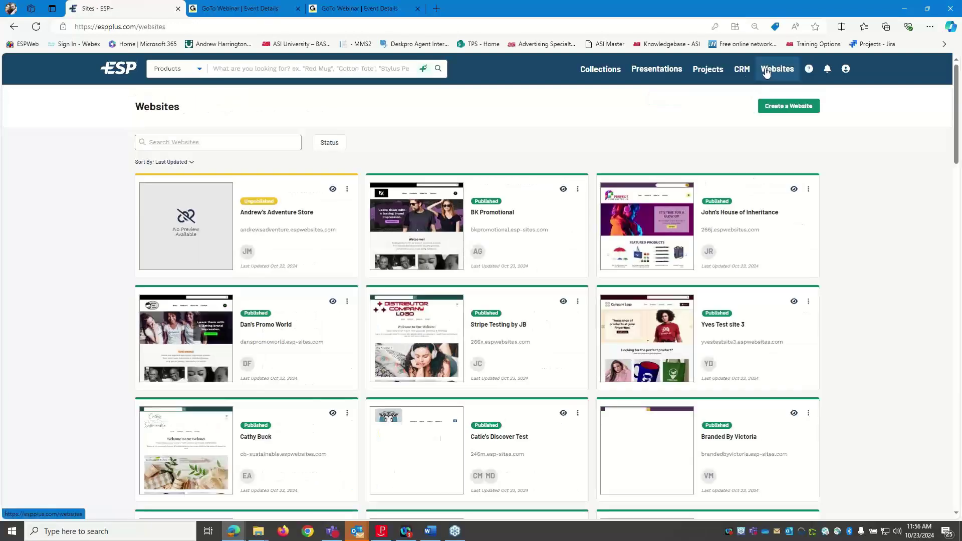
{"action": "left_click", "coordinate": [327, 254]}
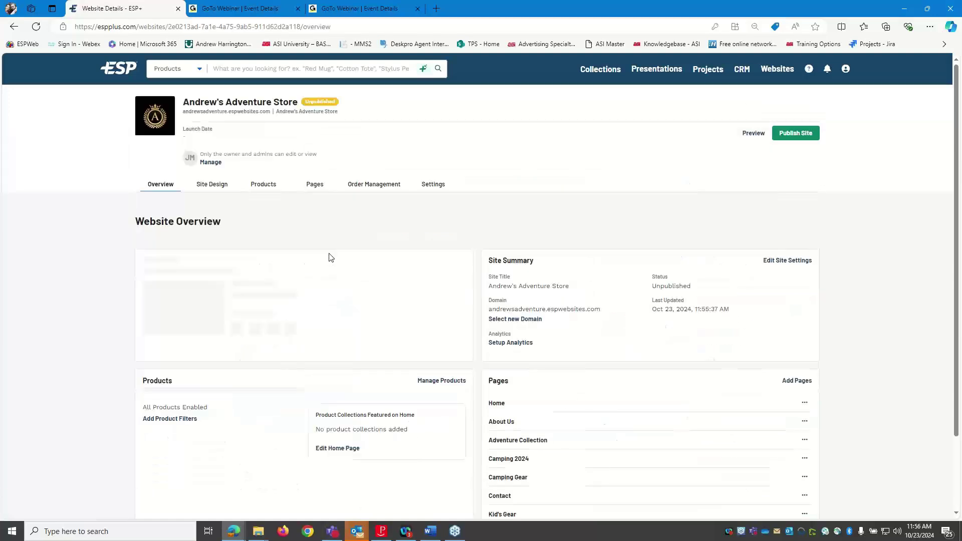
{"action": "left_click", "coordinate": [271, 190]}
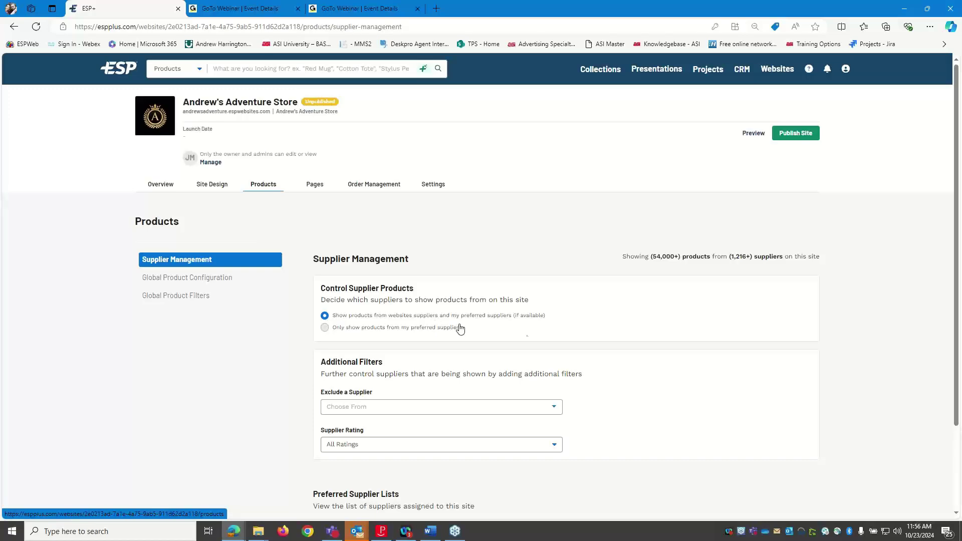
{"action": "scroll", "coordinate": [552, 331], "scroll_direction": "down", "scroll_amount": 2}
{"action": "scroll", "coordinate": [552, 331], "scroll_direction": "down", "scroll_amount": 2}
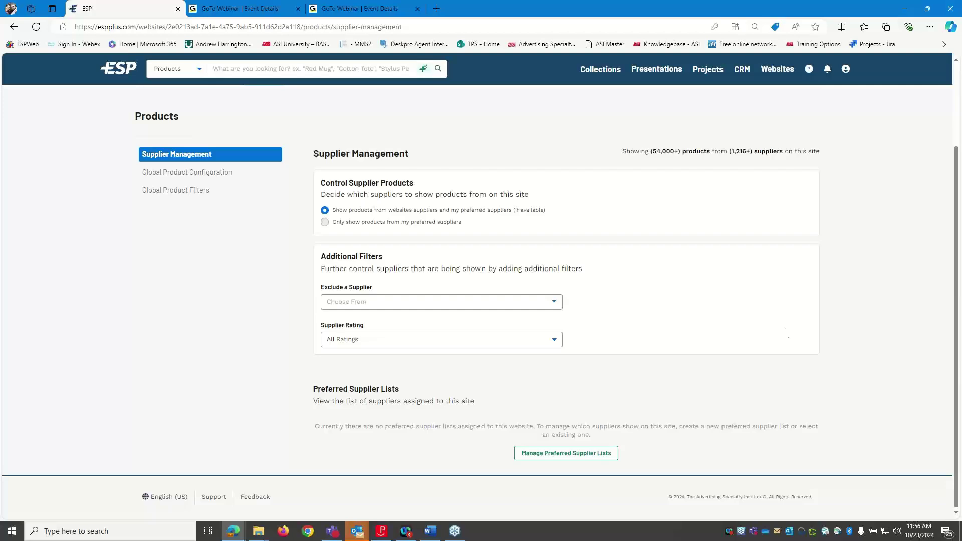
Step: Look through the suppliers available for exclusion and the supplier rating options, leaving both filters as they are
{"action": "left_click", "coordinate": [511, 304]}
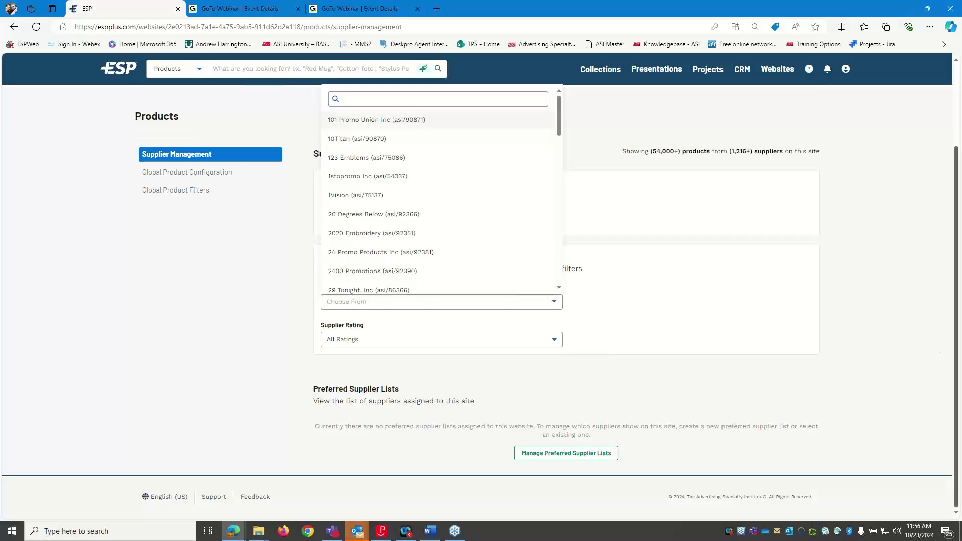
{"action": "left_click", "coordinate": [363, 99]}
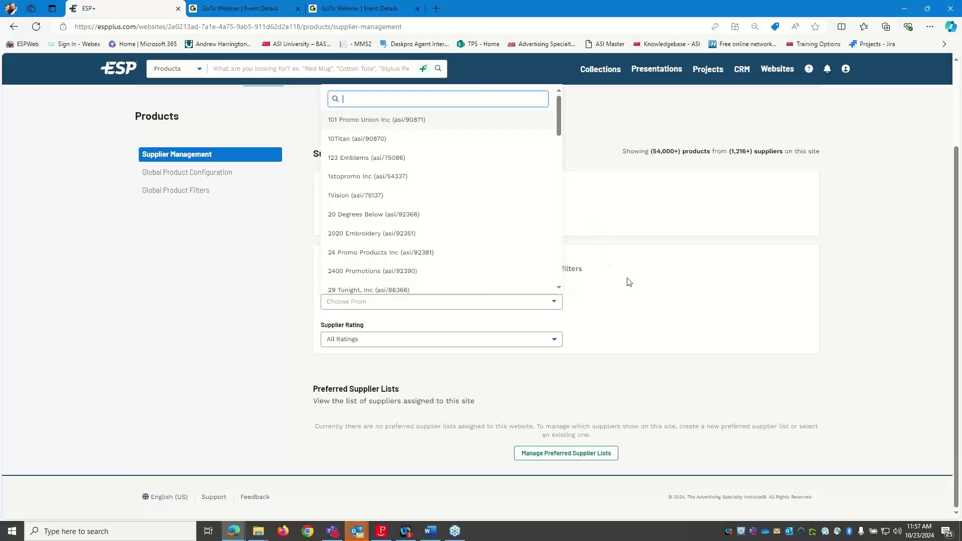
{"action": "left_click", "coordinate": [651, 301]}
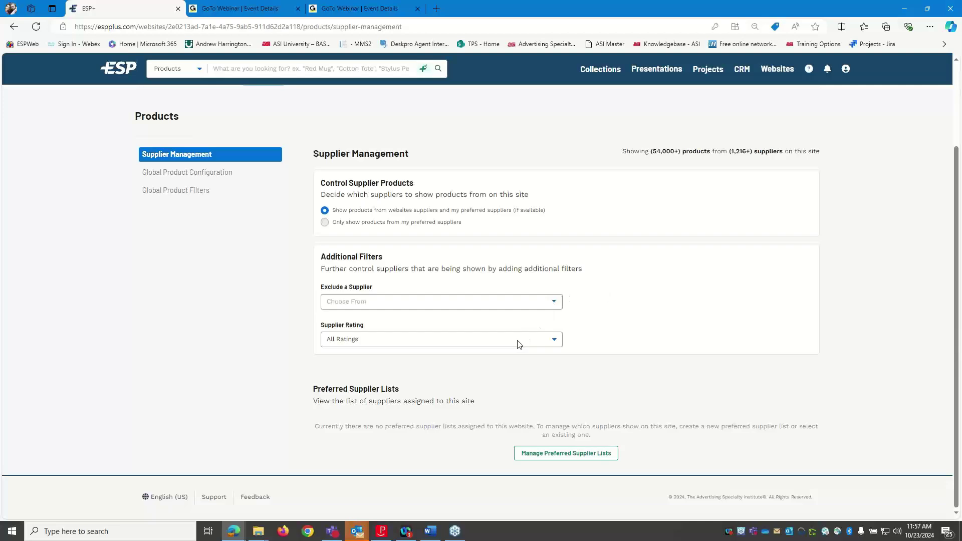
{"action": "left_click", "coordinate": [481, 341]}
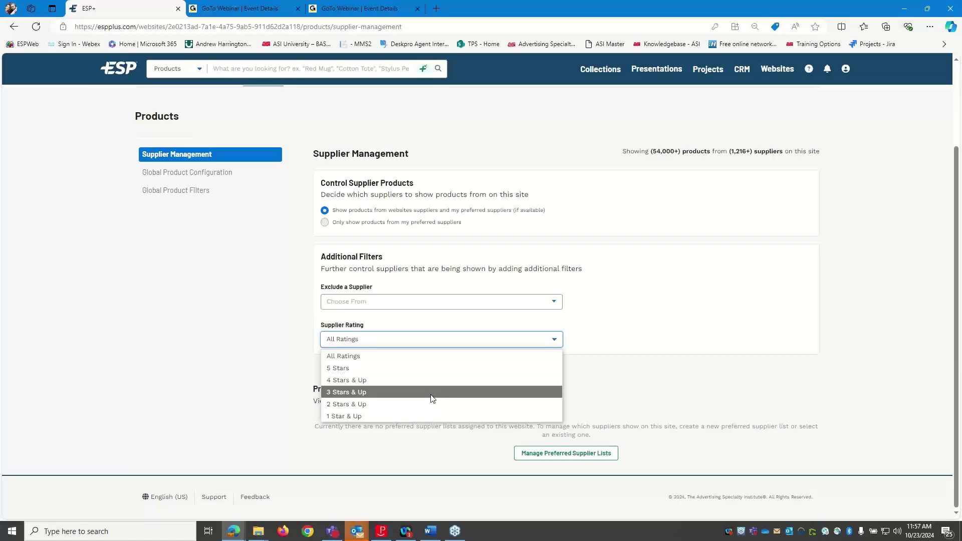
{"action": "left_click", "coordinate": [630, 349]}
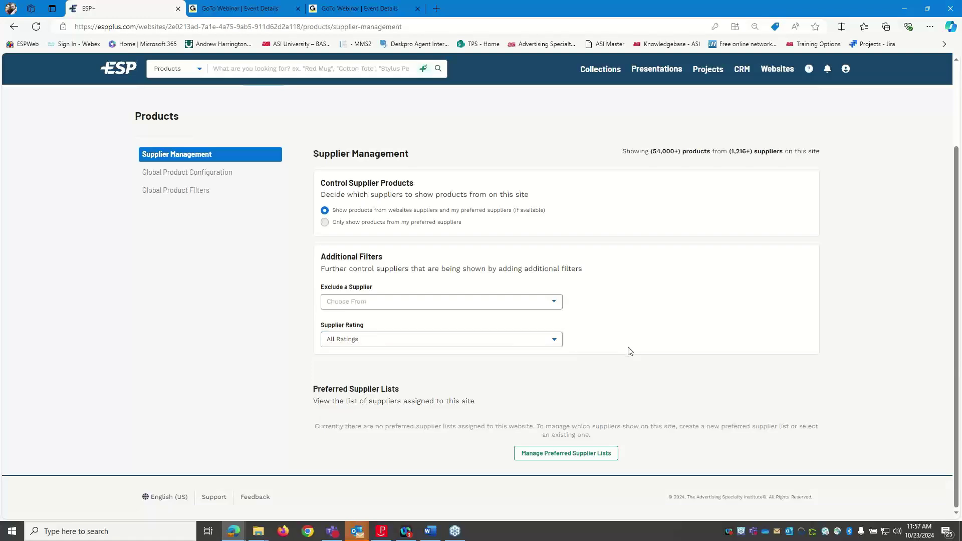
{"action": "left_click", "coordinate": [422, 343]}
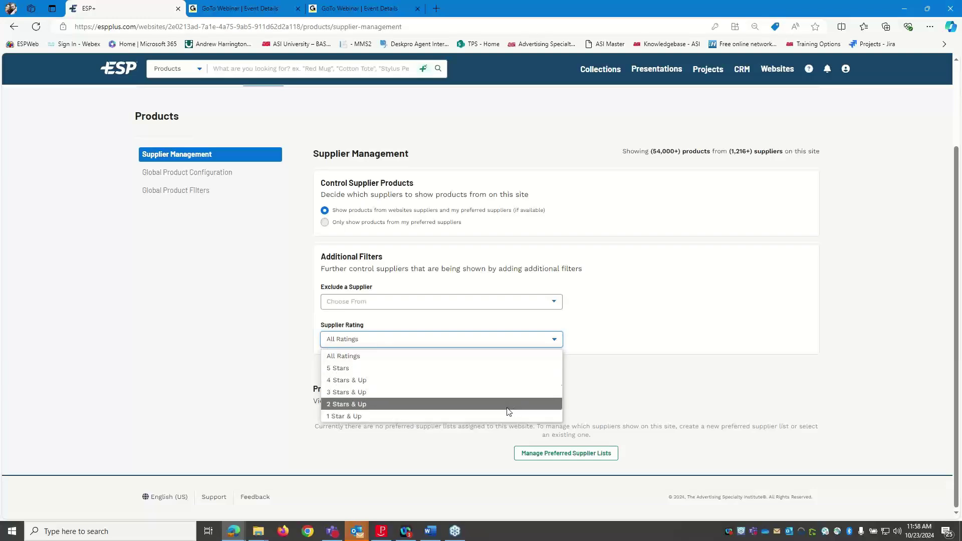
{"action": "left_click", "coordinate": [639, 339]}
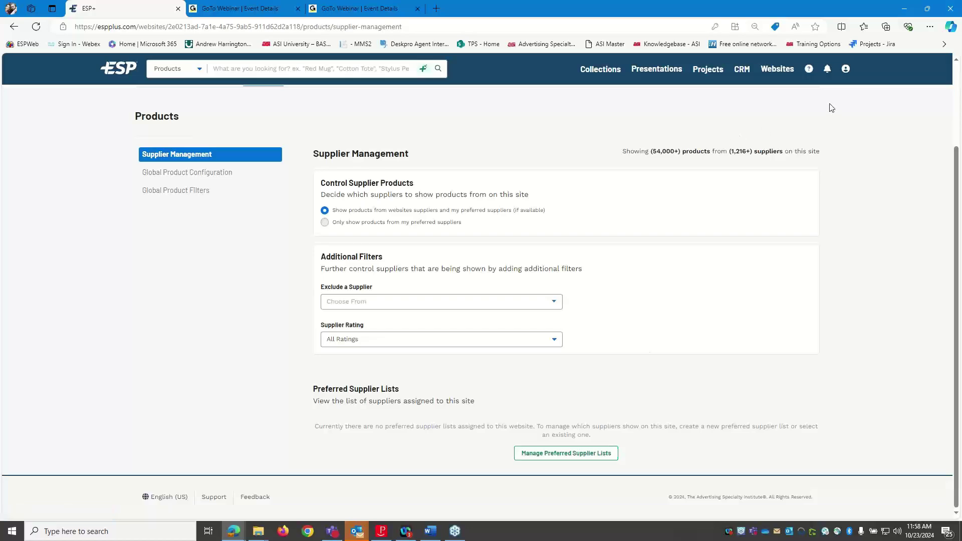
{"action": "left_click", "coordinate": [853, 71]}
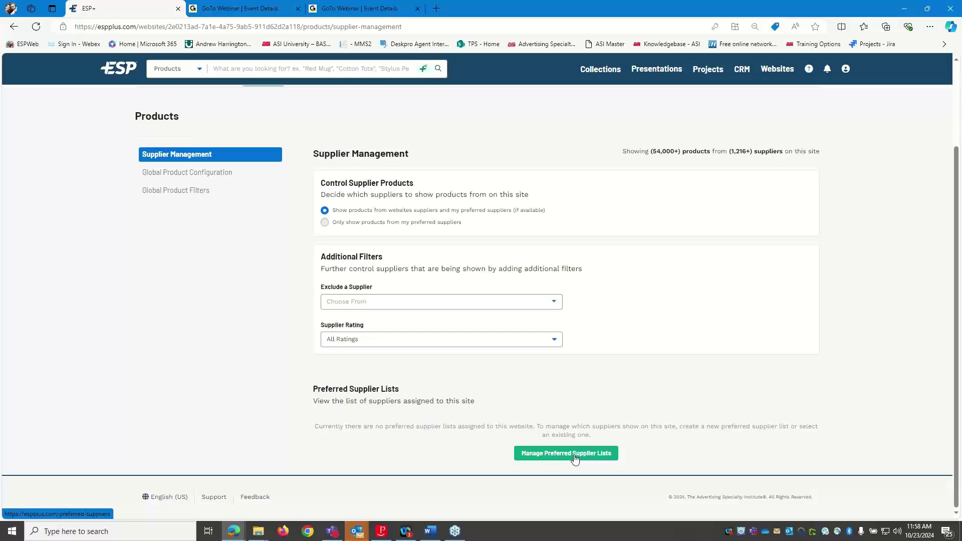
Step: Turn off Product Color Variants, Product Size Variants and Product Material in the global product configuration
{"action": "scroll", "coordinate": [253, 311], "scroll_direction": "up", "scroll_amount": 1}
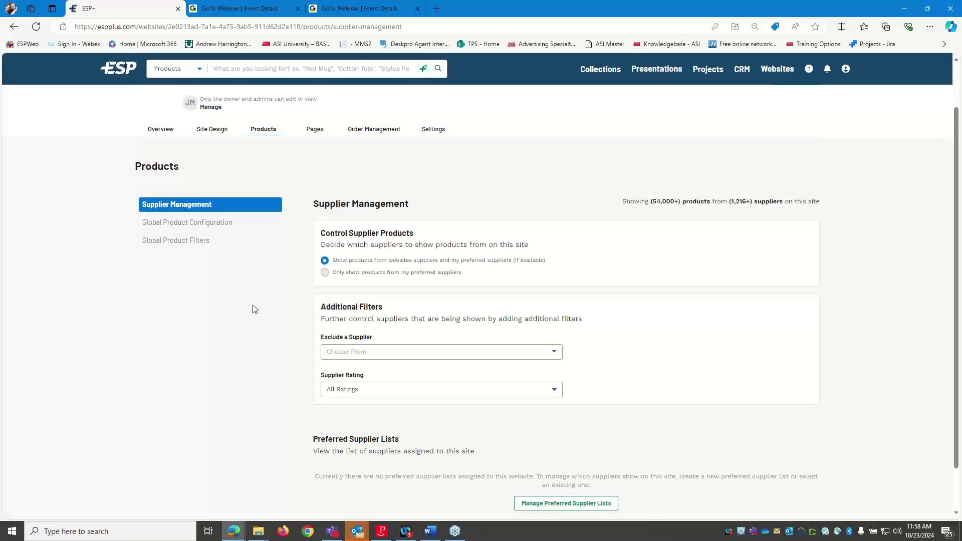
{"action": "scroll", "coordinate": [253, 309], "scroll_direction": "up", "scroll_amount": 1}
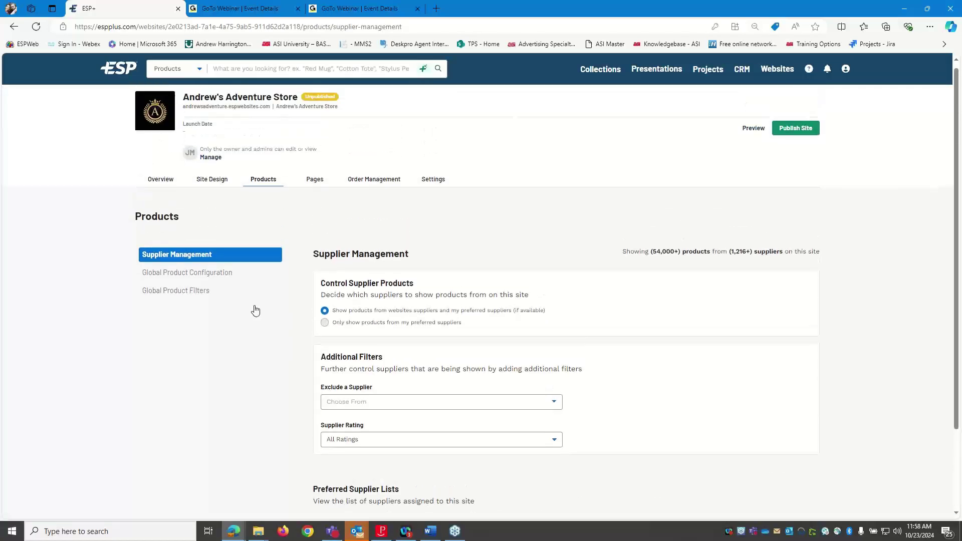
{"action": "left_click", "coordinate": [217, 274]}
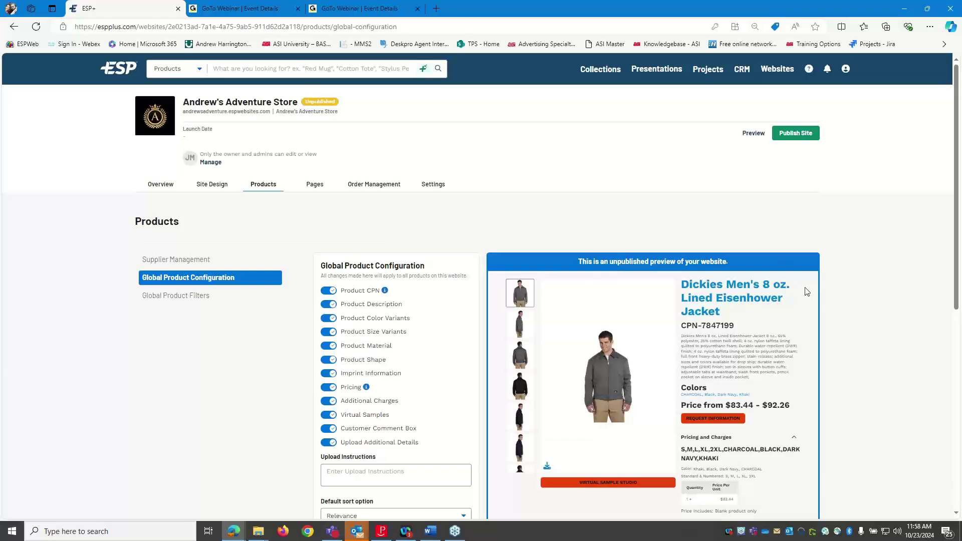
{"action": "scroll", "coordinate": [789, 291], "scroll_direction": "down", "scroll_amount": 2}
{"action": "scroll", "coordinate": [790, 290], "scroll_direction": "down", "scroll_amount": 1}
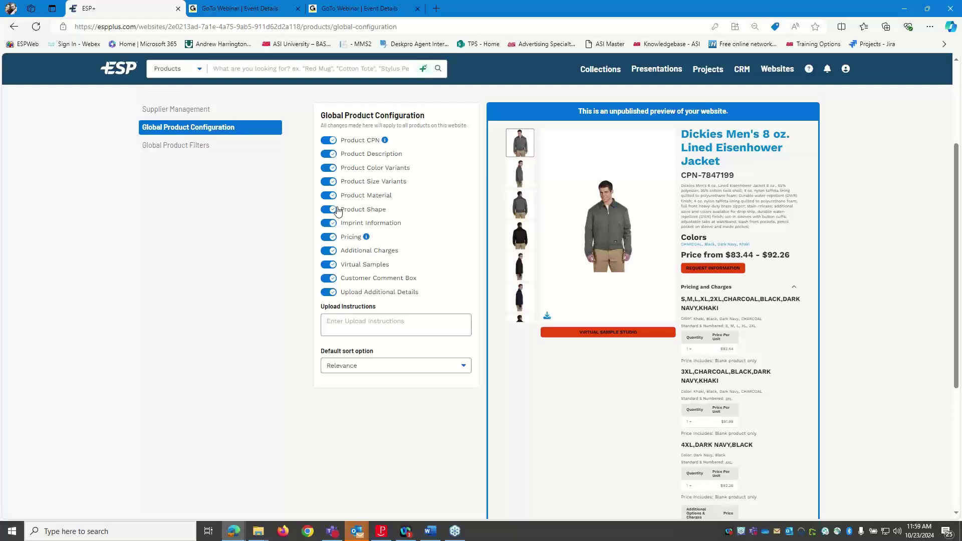
{"action": "left_click", "coordinate": [328, 168]}
{"action": "left_click", "coordinate": [327, 182]}
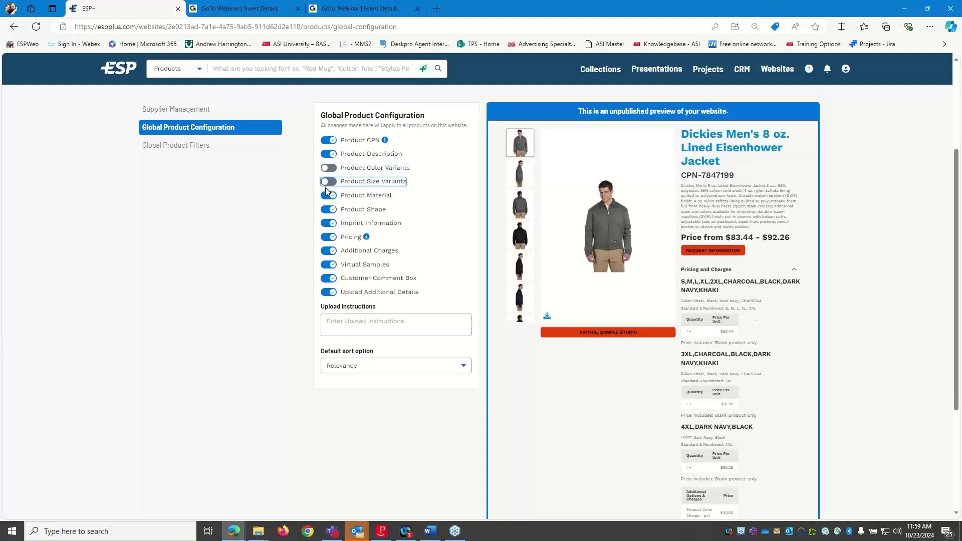
{"action": "left_click", "coordinate": [326, 197]}
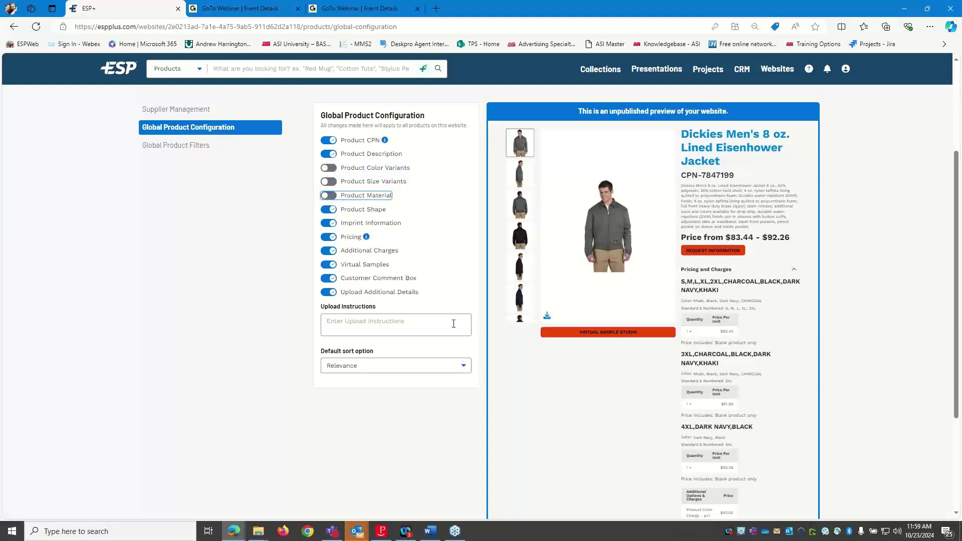
Step: Review the upload instructions field and the default sort options in the global product configuration, leaving both as they are
{"action": "left_click", "coordinate": [347, 329]}
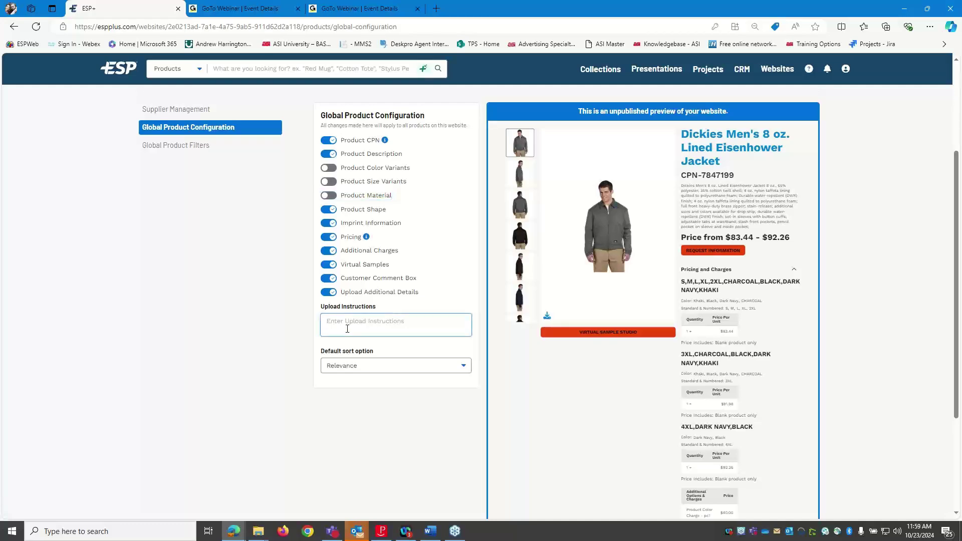
{"action": "scroll", "coordinate": [349, 328], "scroll_direction": "down", "scroll_amount": 1}
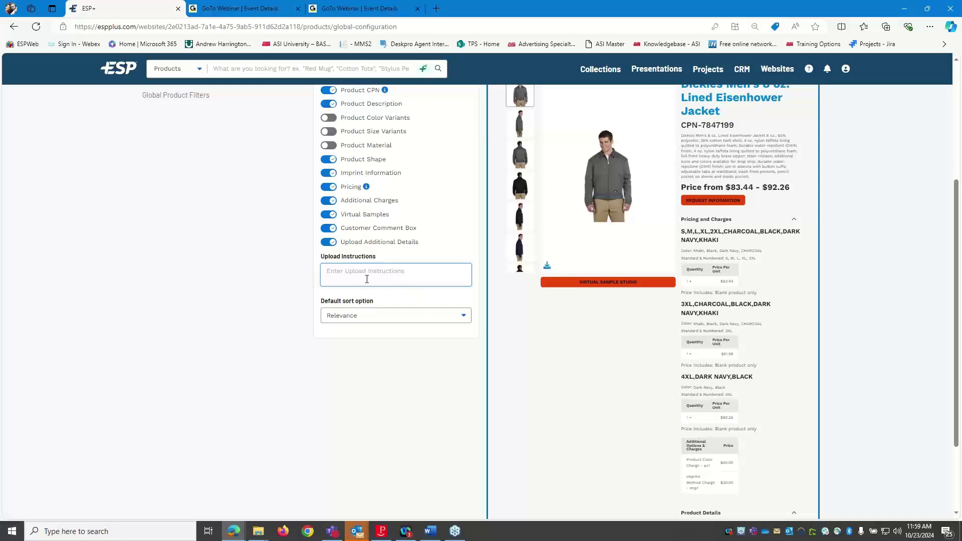
{"action": "left_click", "coordinate": [436, 320]}
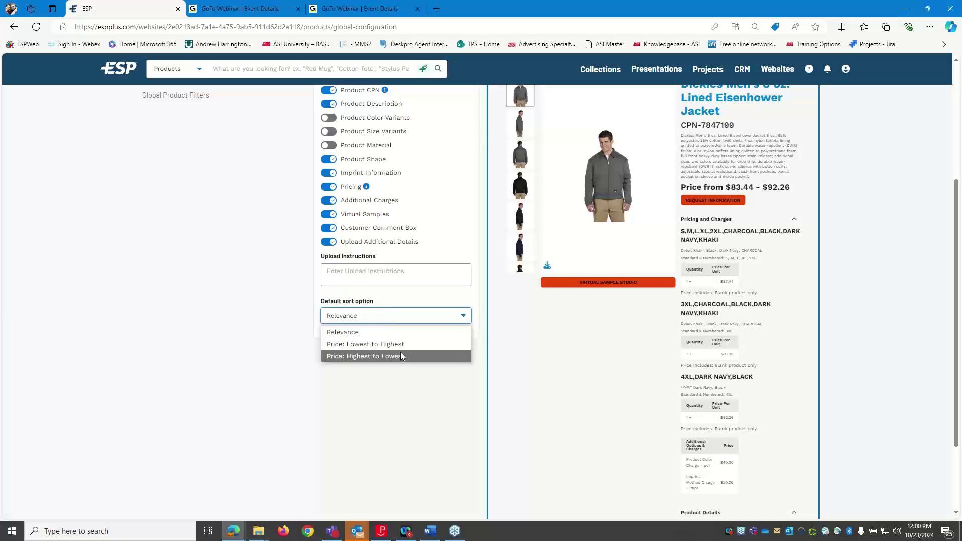
{"action": "left_click", "coordinate": [290, 378]}
{"action": "scroll", "coordinate": [290, 375], "scroll_direction": "up", "scroll_amount": 3}
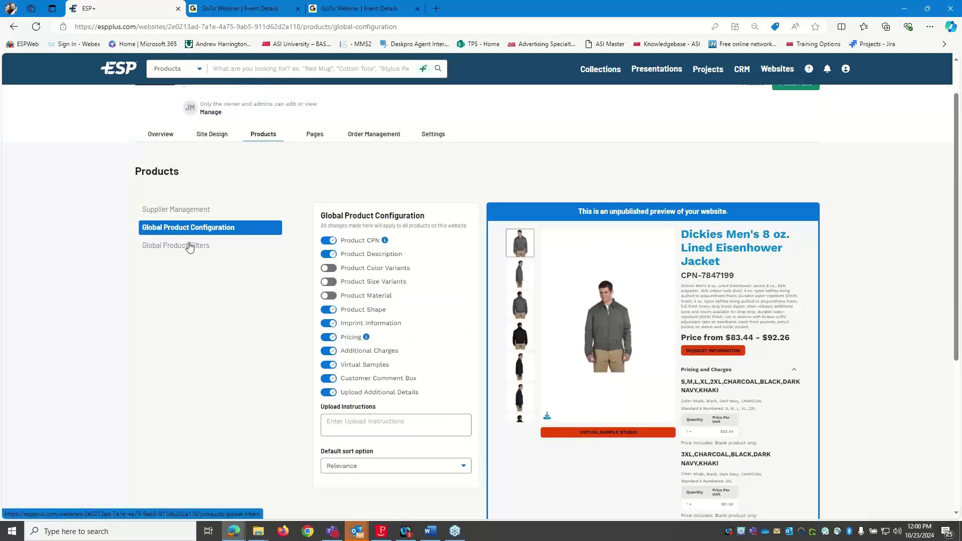
Step: Exclude the Adult Novelties, Aprons and Apothecary Jars categories through the website's global product filters
{"action": "left_click", "coordinate": [188, 246]}
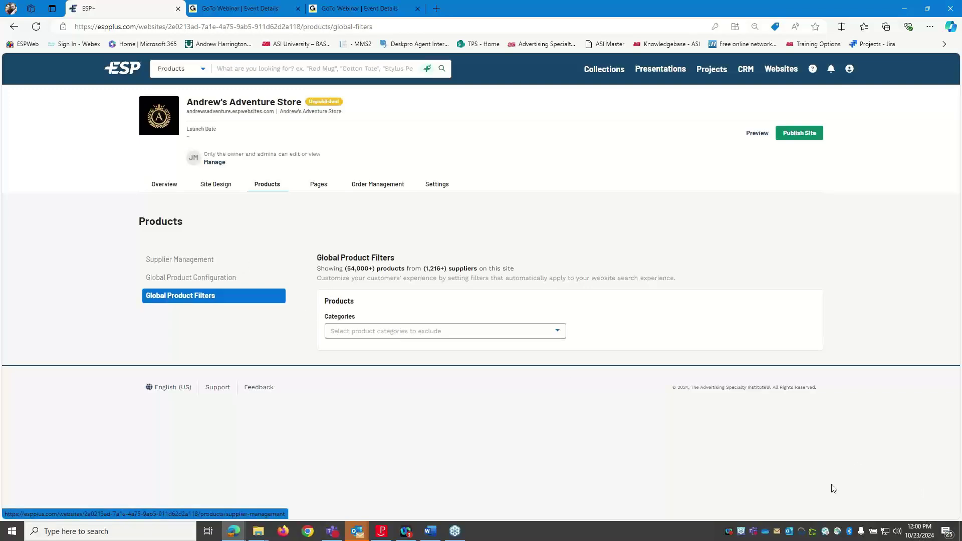
{"action": "left_click", "coordinate": [873, 466]}
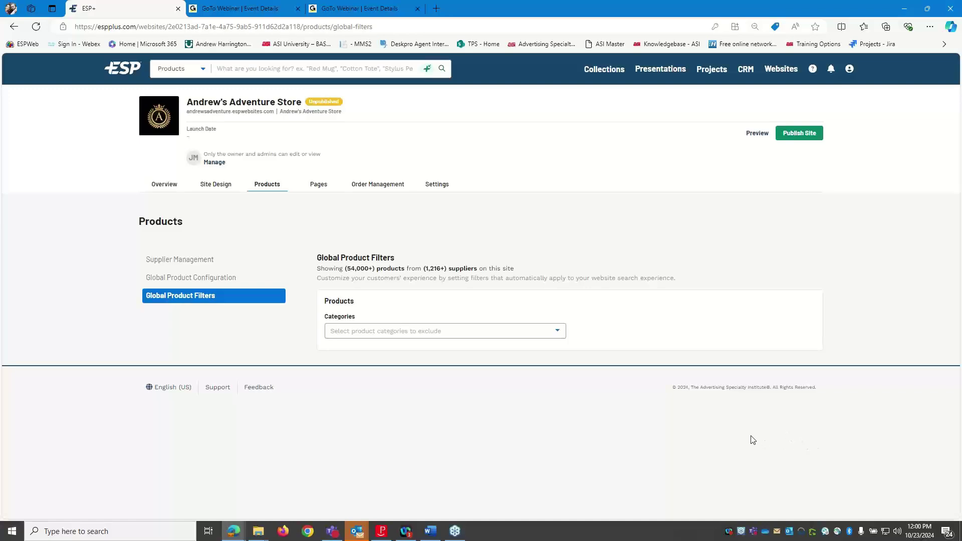
{"action": "left_click", "coordinate": [559, 334]}
{"action": "right_click", "coordinate": [501, 263]}
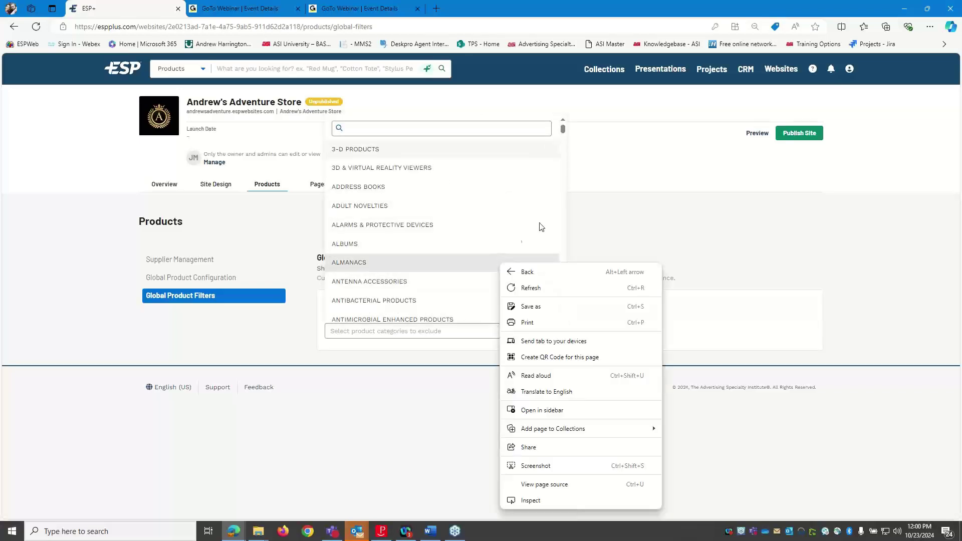
{"action": "left_click", "coordinate": [559, 131]}
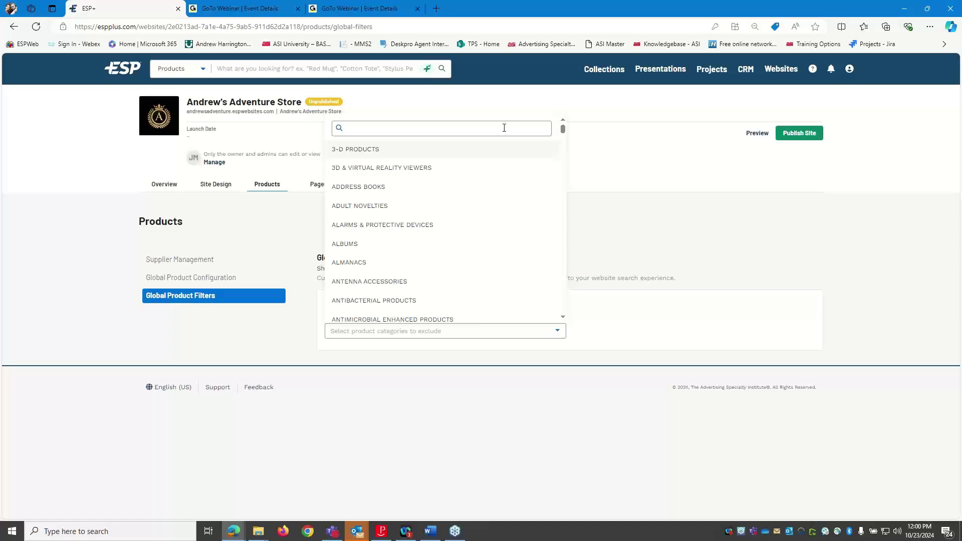
{"action": "left_click", "coordinate": [426, 206]}
{"action": "left_click", "coordinate": [548, 335]}
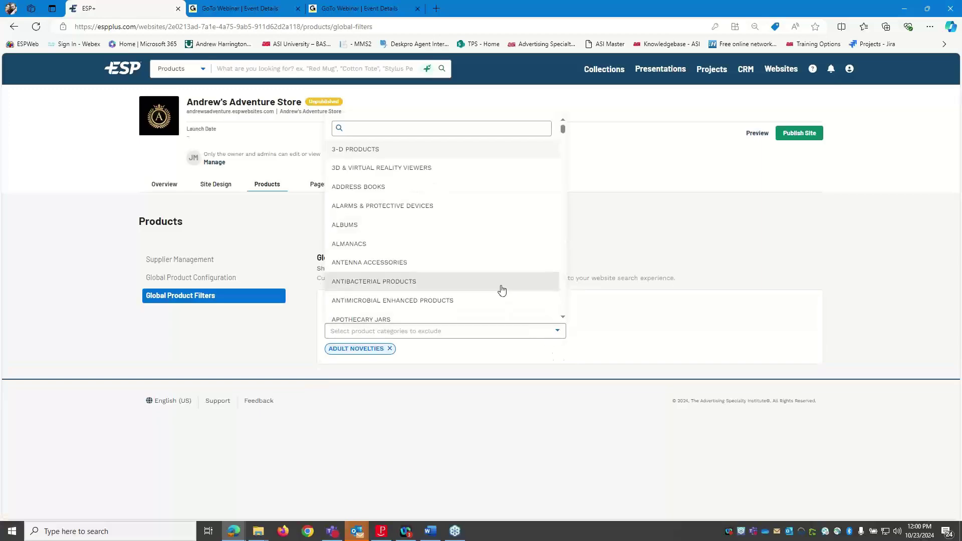
{"action": "scroll", "coordinate": [501, 290], "scroll_direction": "down", "scroll_amount": 1}
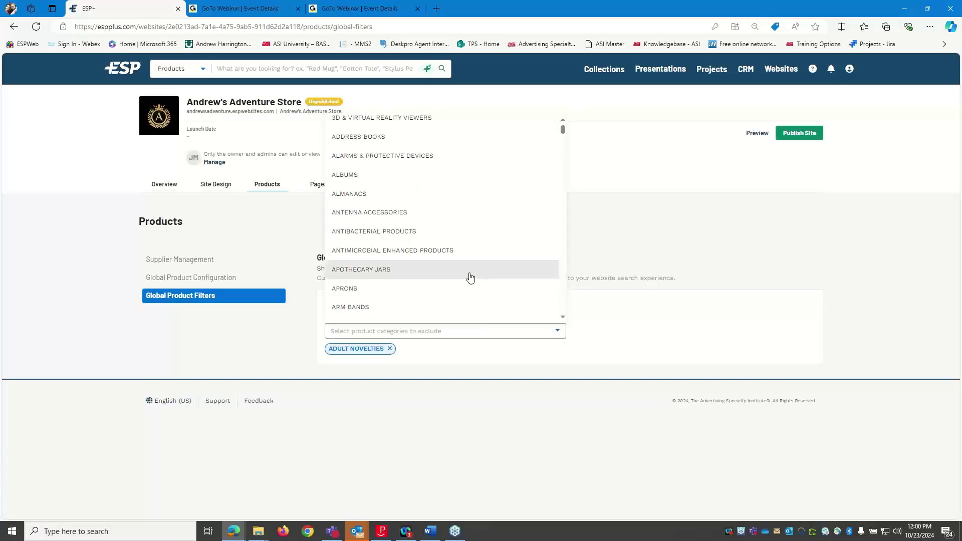
{"action": "left_click", "coordinate": [478, 289]}
{"action": "left_click", "coordinate": [550, 334]}
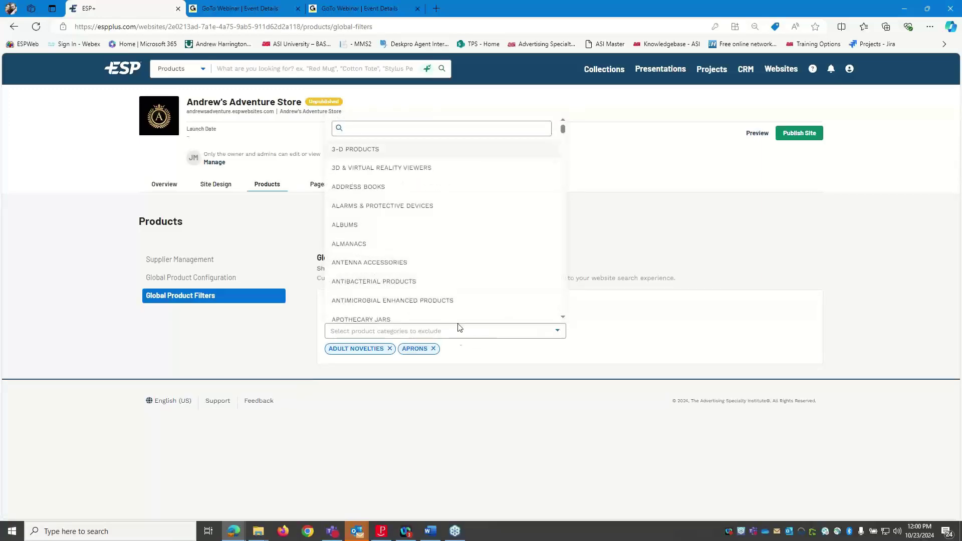
{"action": "left_click", "coordinate": [460, 320]}
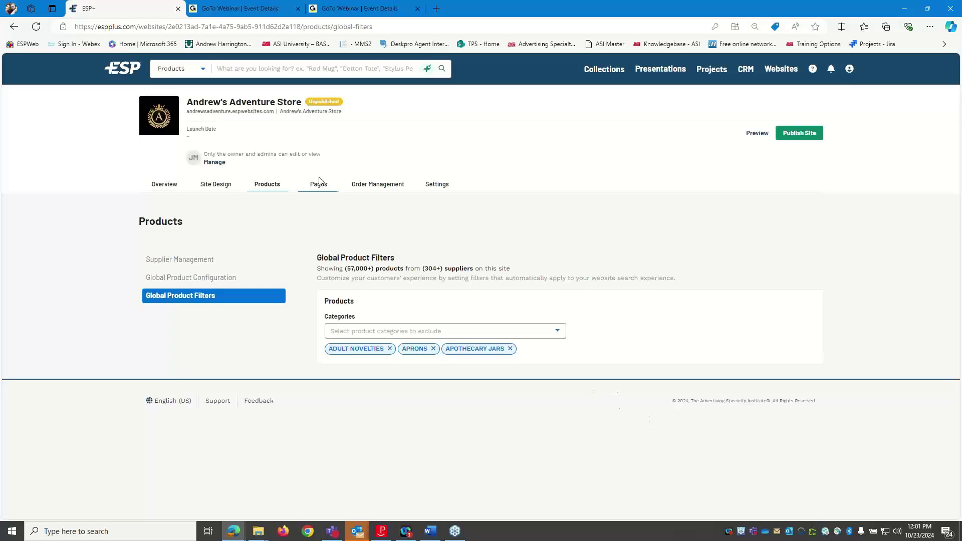
Step: Set the website to accept orders in its payment management and open the management of payment methods
{"action": "left_click", "coordinate": [365, 189]}
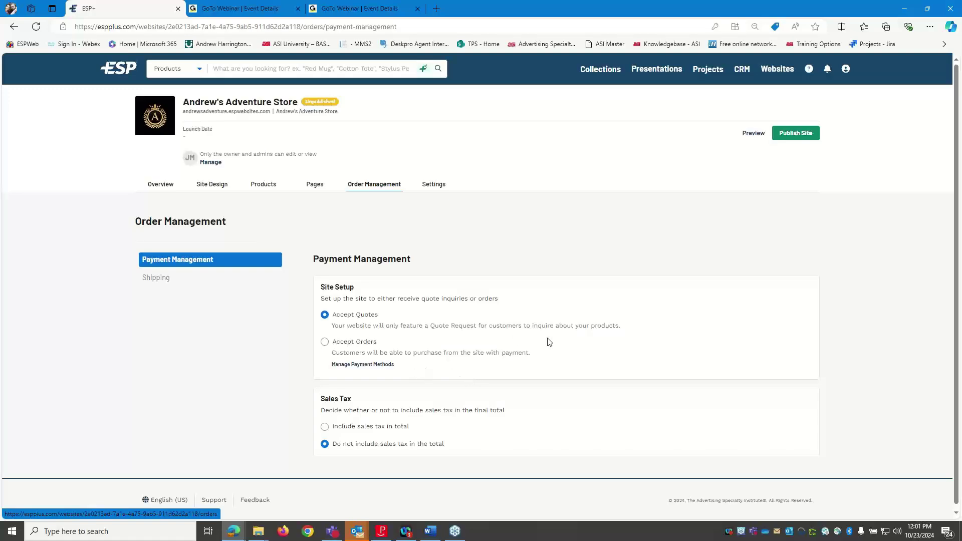
{"action": "left_click", "coordinate": [324, 343]}
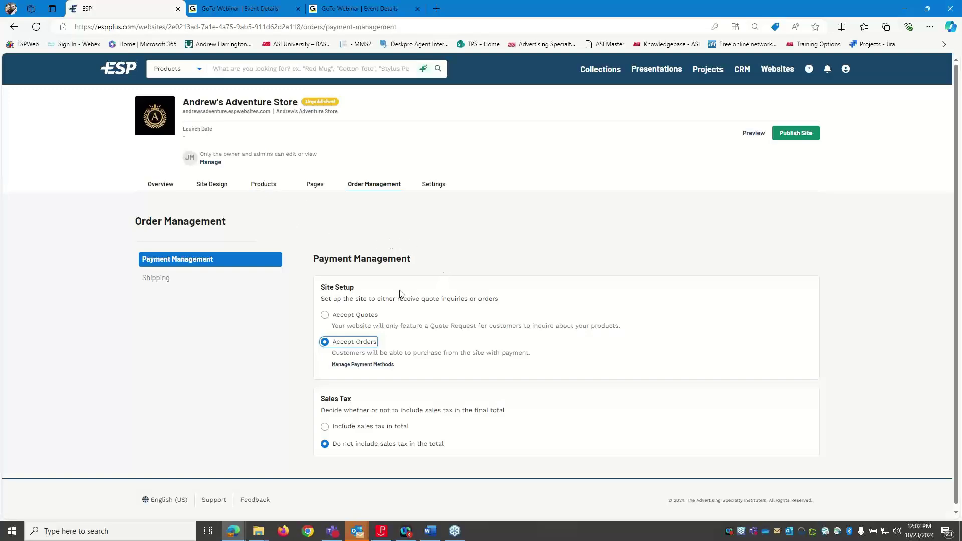
{"action": "left_click", "coordinate": [377, 366]}
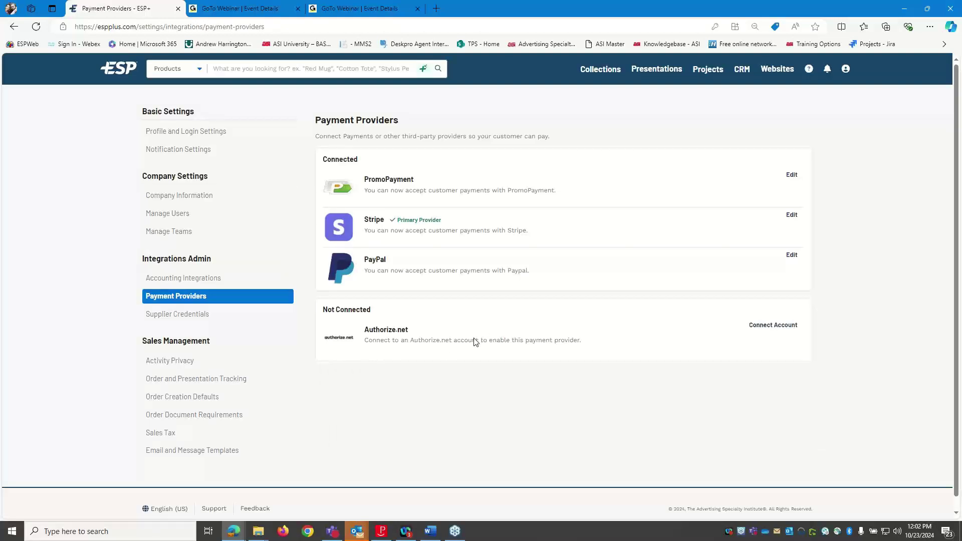
Step: Review the account options and the Authorize.net connection form among the payment providers, leaving the form without connecting an account
{"action": "left_click", "coordinate": [844, 70]}
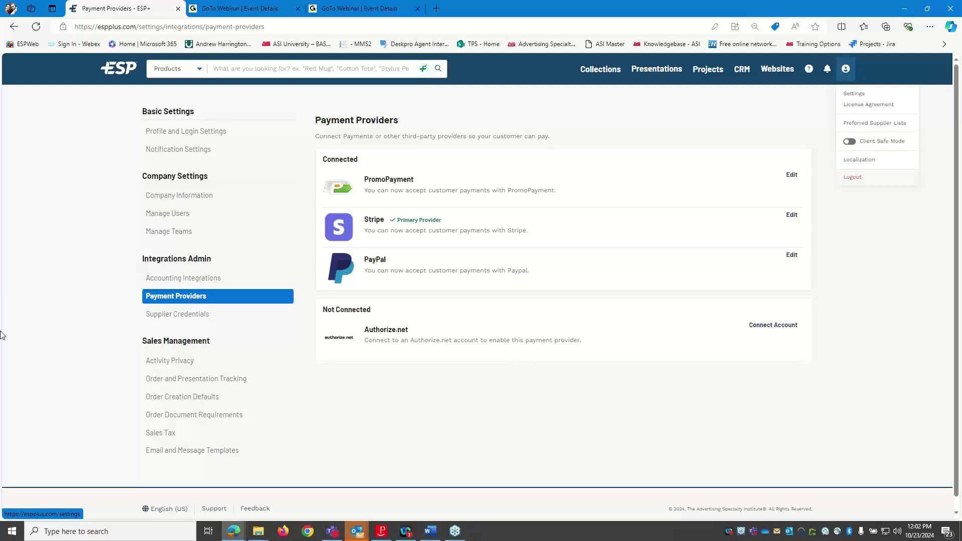
{"action": "left_click", "coordinate": [577, 469]}
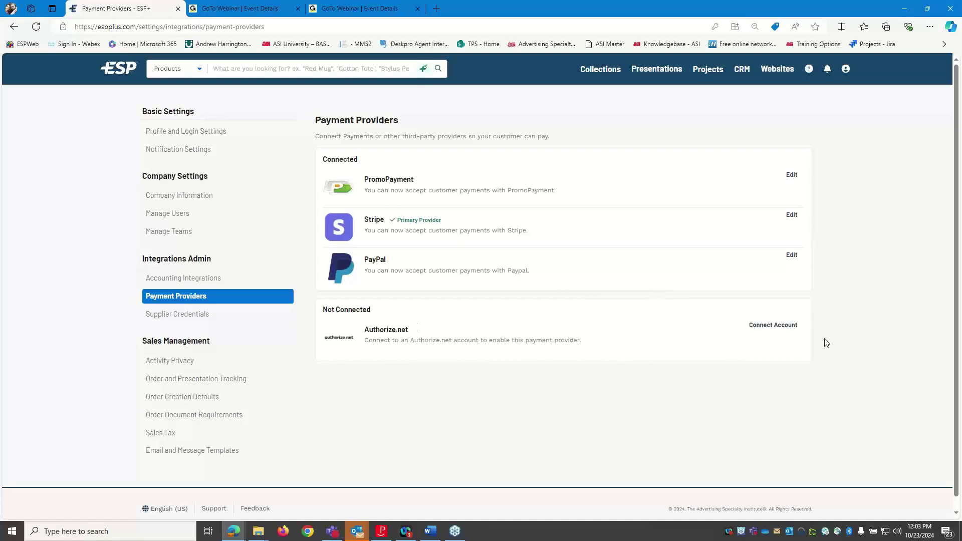
{"action": "left_click", "coordinate": [755, 333]}
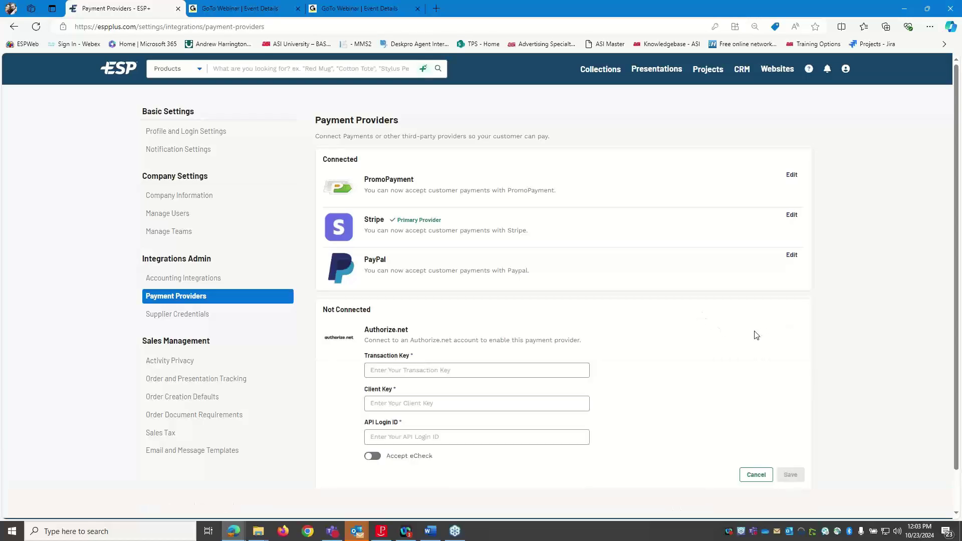
{"action": "scroll", "coordinate": [611, 323], "scroll_direction": "down", "scroll_amount": 1}
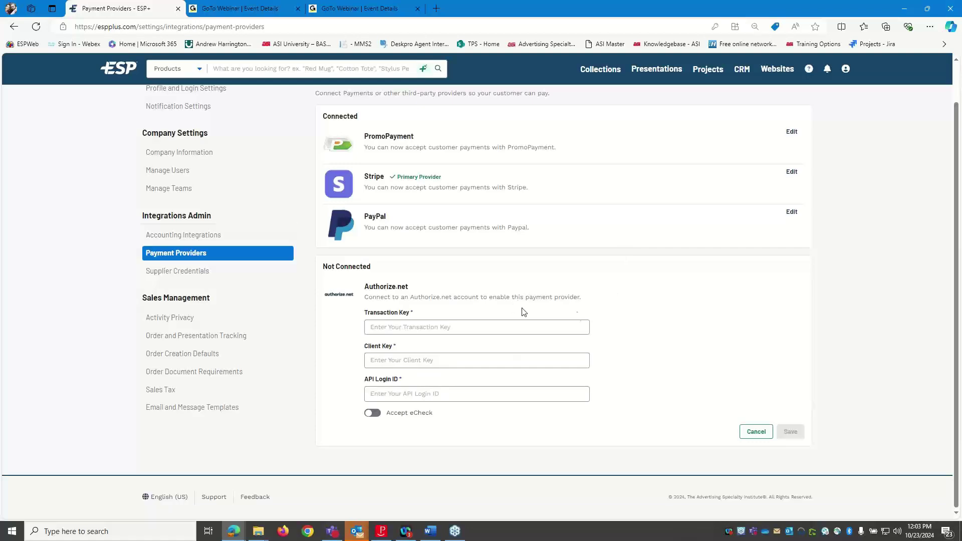
{"action": "right_click", "coordinate": [154, 506]}
{"action": "left_click", "coordinate": [759, 349]}
Step: Return to the adventure store website's payment management and include sales tax in the order total
{"action": "left_click", "coordinate": [779, 76]}
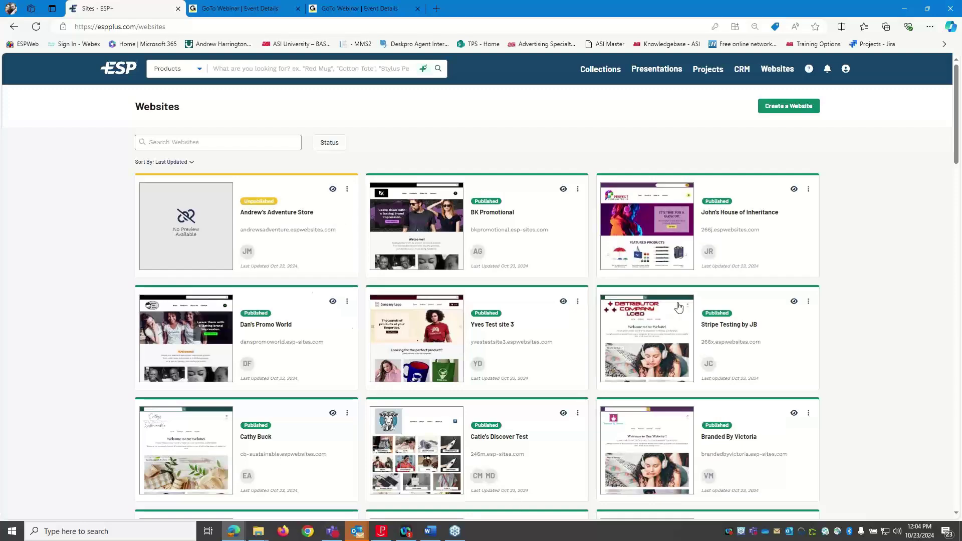
{"action": "left_click", "coordinate": [346, 221]}
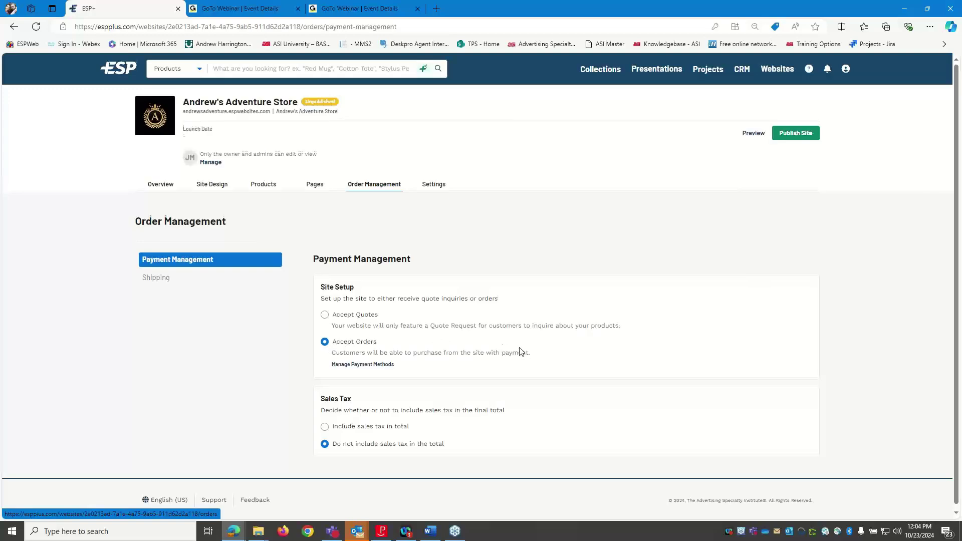
{"action": "scroll", "coordinate": [521, 350], "scroll_direction": "down", "scroll_amount": 1}
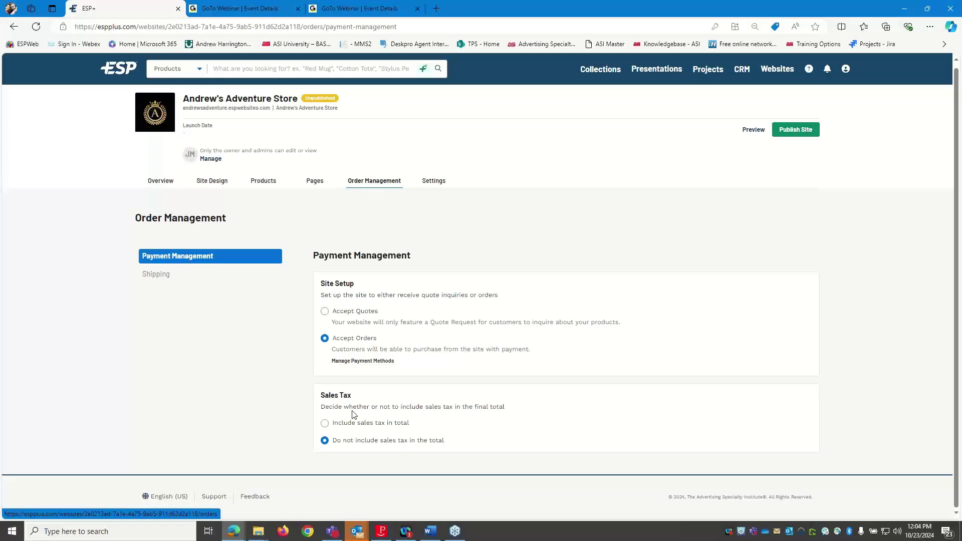
{"action": "left_click", "coordinate": [327, 424]}
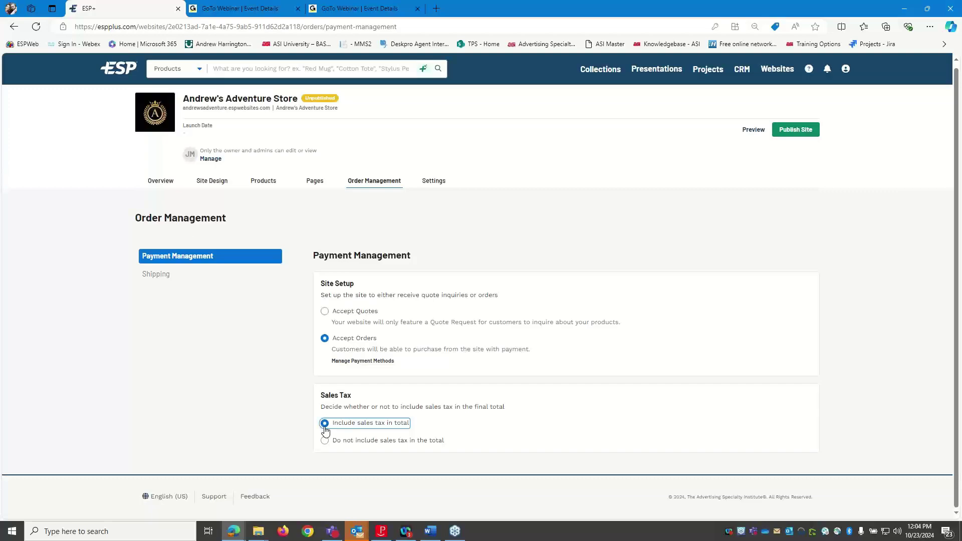
Step: Try the percentage based and fixed rate shipping charges, discard the changes and return to the website overview
{"action": "left_click", "coordinate": [175, 279]}
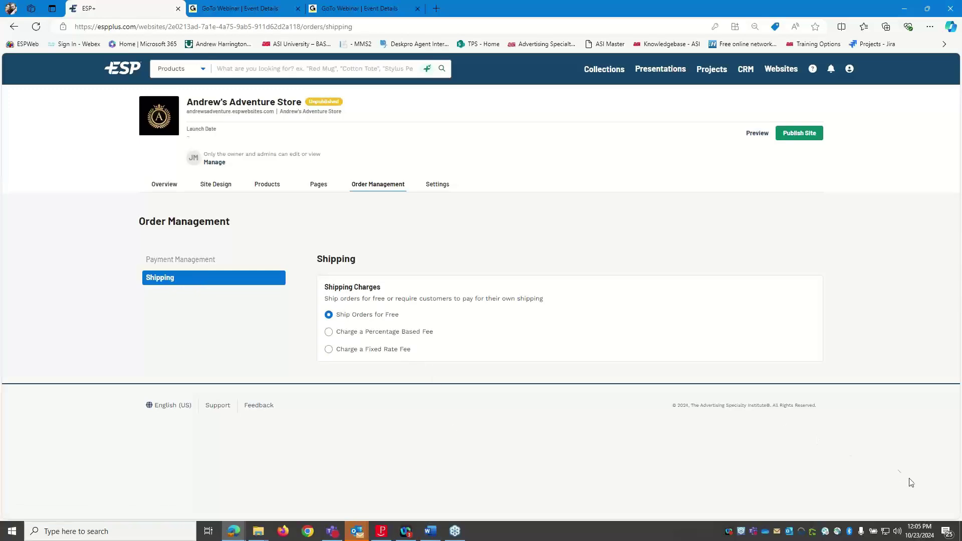
{"action": "left_click", "coordinate": [329, 332]}
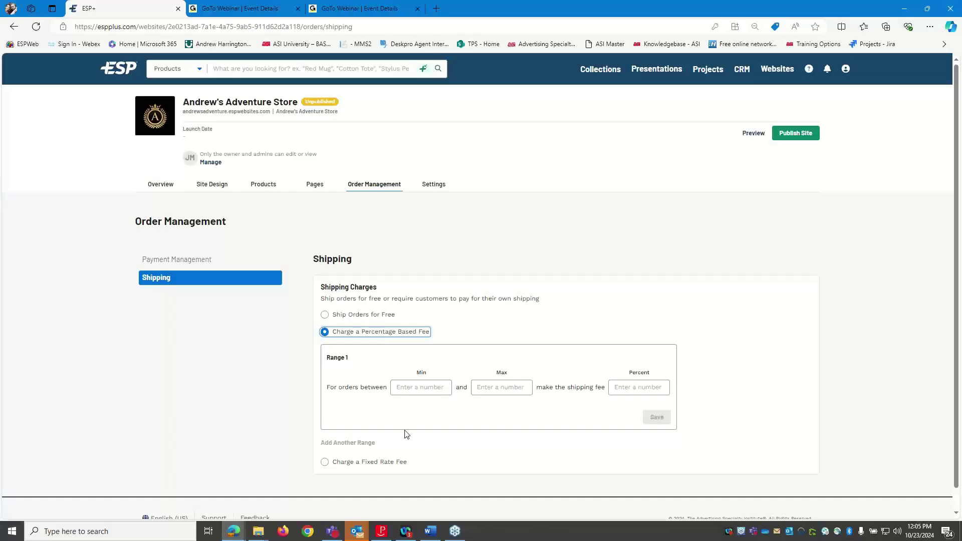
{"action": "left_click", "coordinate": [326, 463]}
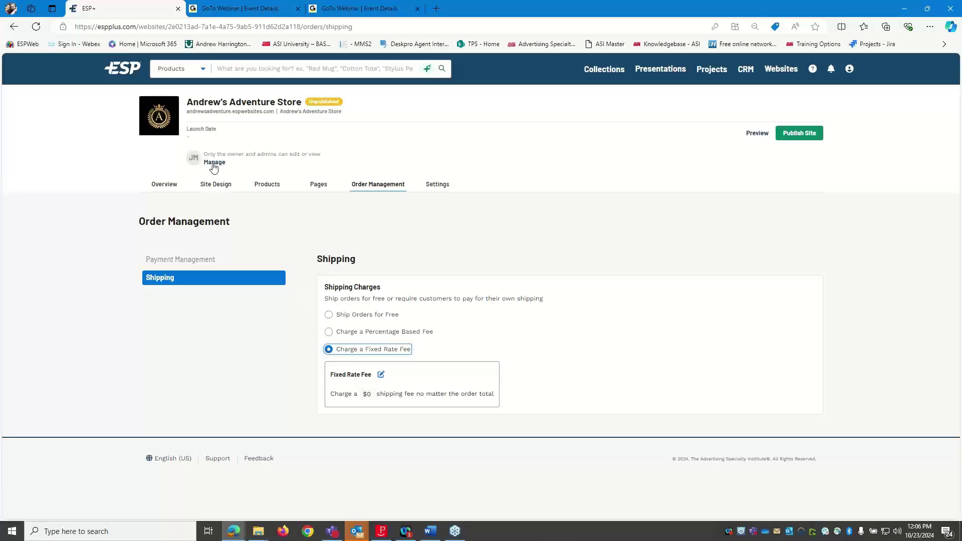
{"action": "left_click", "coordinate": [179, 184]}
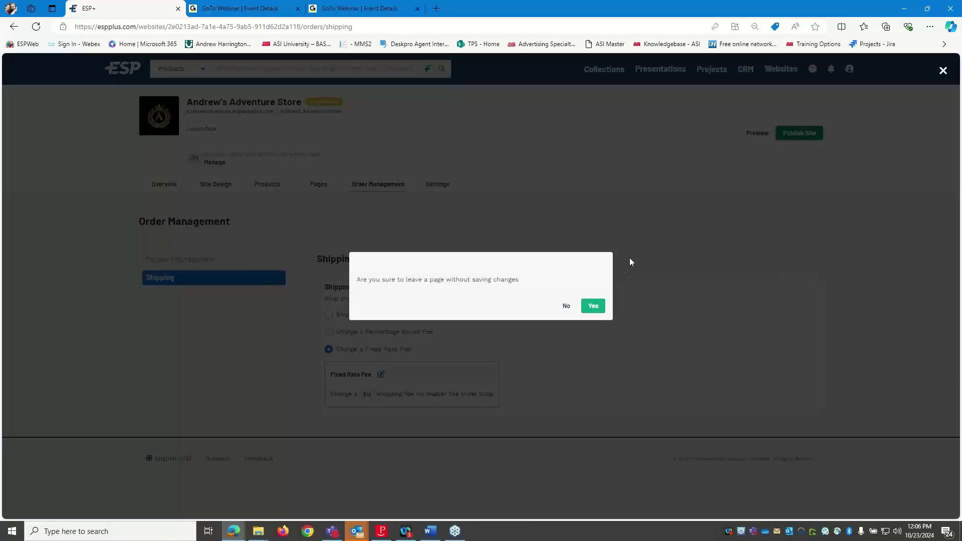
{"action": "left_click", "coordinate": [592, 306]}
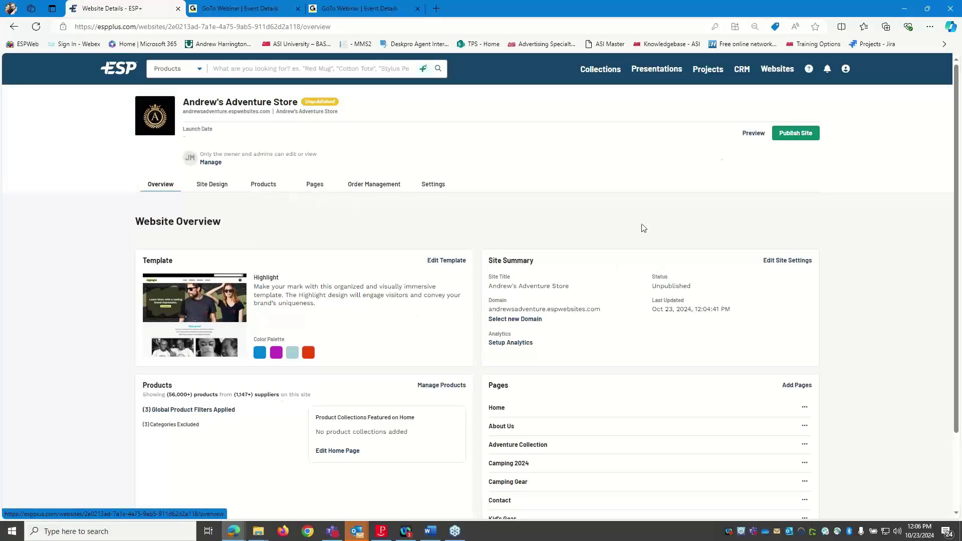
Step: Preview the unpublished website, look through its home page down to the contact form and open the Camping Gear page
{"action": "left_click", "coordinate": [750, 141]}
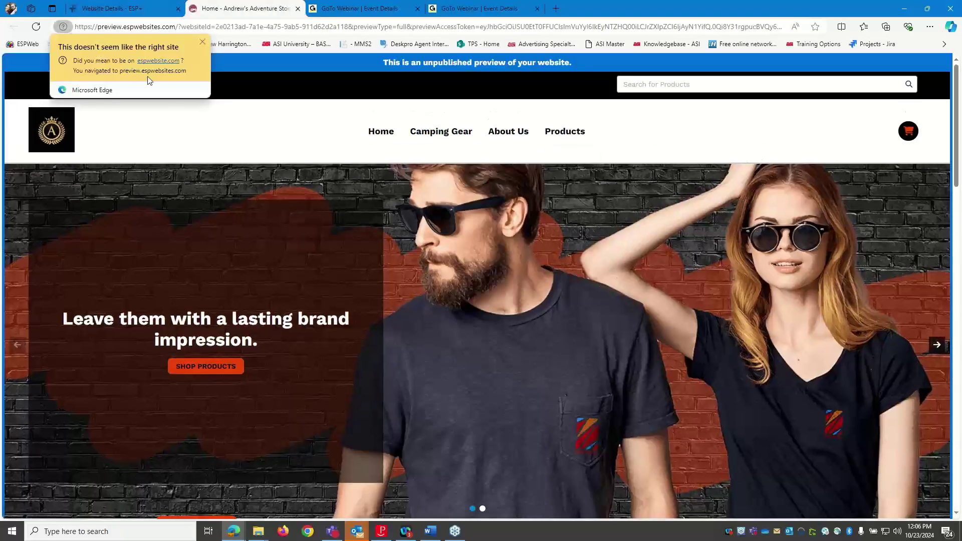
{"action": "left_click", "coordinate": [202, 42]}
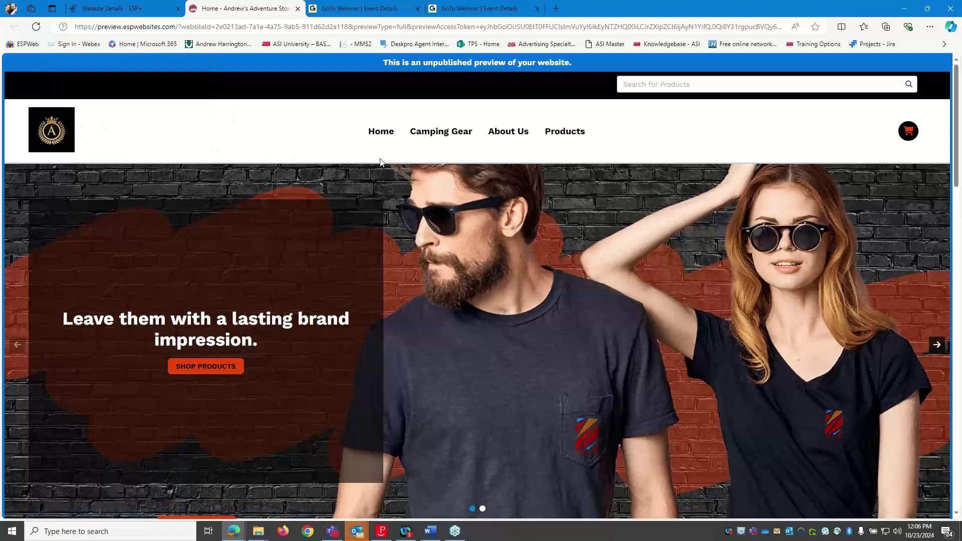
{"action": "scroll", "coordinate": [587, 183], "scroll_direction": "down", "scroll_amount": 1}
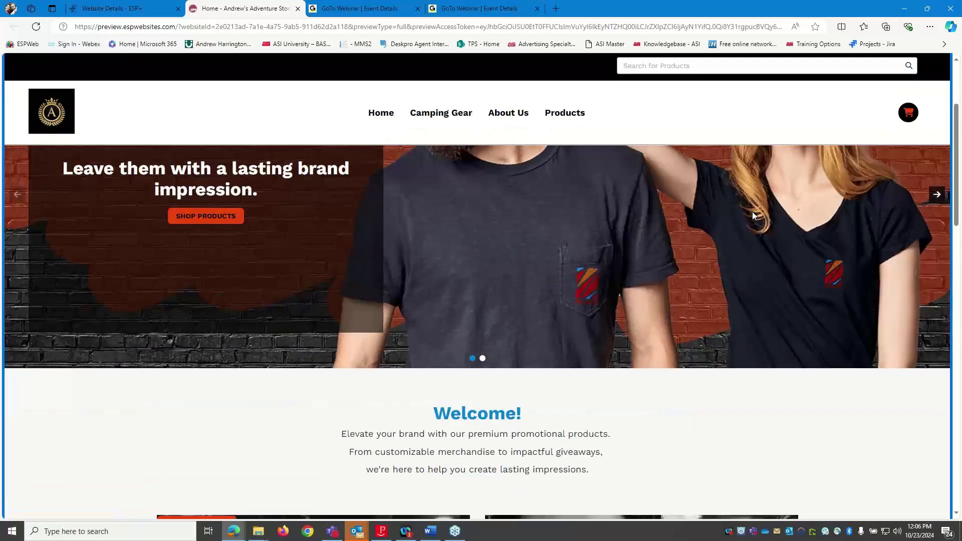
{"action": "scroll", "coordinate": [702, 251], "scroll_direction": "down", "scroll_amount": 6}
{"action": "scroll", "coordinate": [551, 245], "scroll_direction": "down", "scroll_amount": 15}
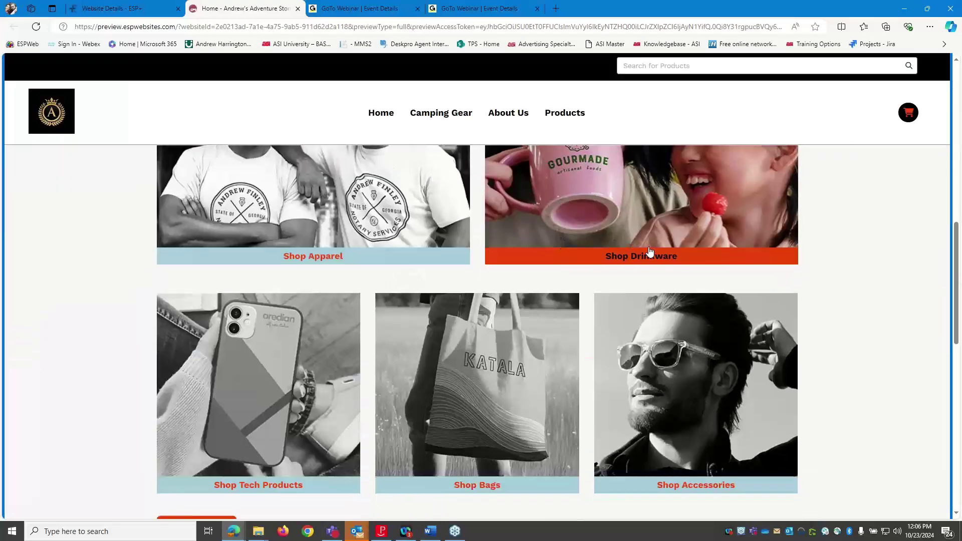
{"action": "scroll", "coordinate": [820, 252], "scroll_direction": "up", "scroll_amount": 1}
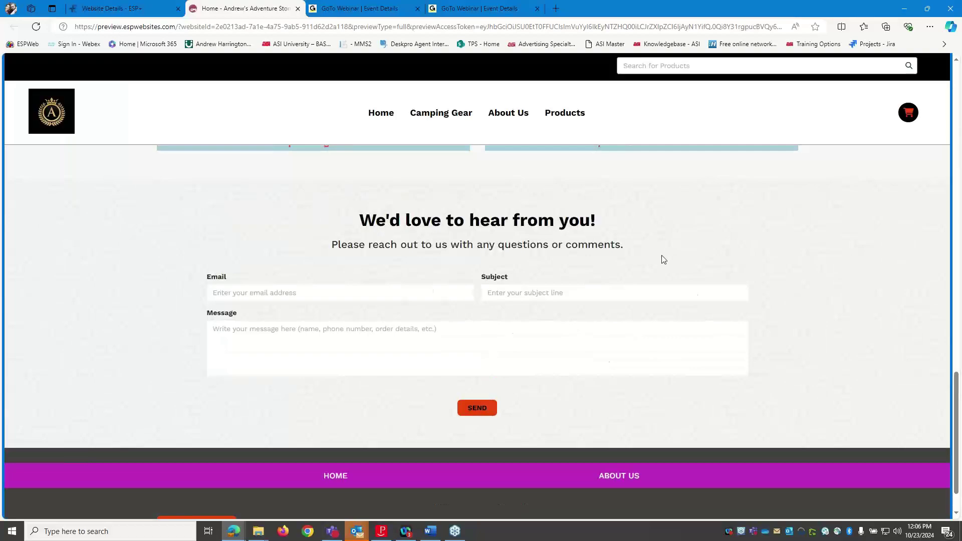
{"action": "scroll", "coordinate": [663, 260], "scroll_direction": "up", "scroll_amount": 17}
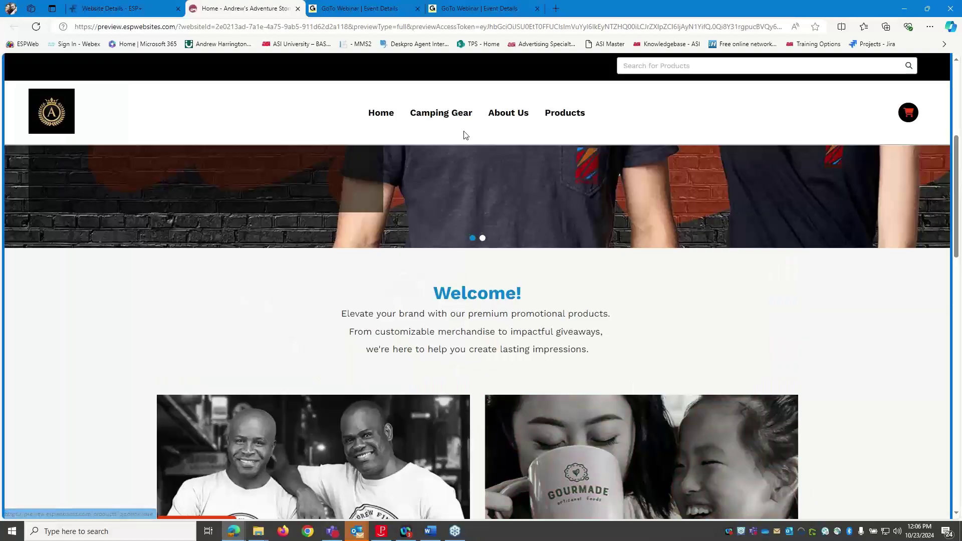
{"action": "left_click", "coordinate": [441, 113]}
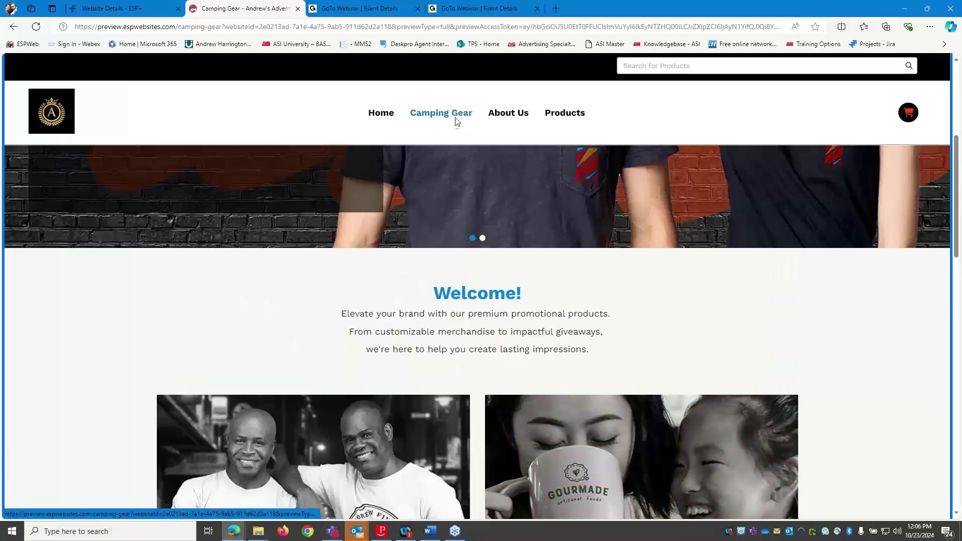
Step: Look through the previewed Camping Gear page, open its Yeti mug collection and return to the page
{"action": "scroll", "coordinate": [772, 310], "scroll_direction": "down", "scroll_amount": 9}
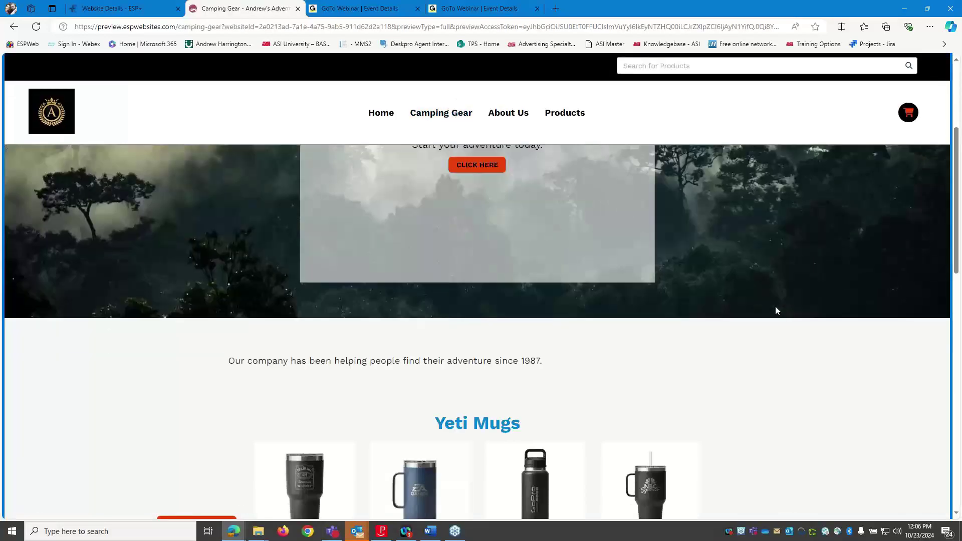
{"action": "scroll", "coordinate": [524, 315], "scroll_direction": "down", "scroll_amount": 2}
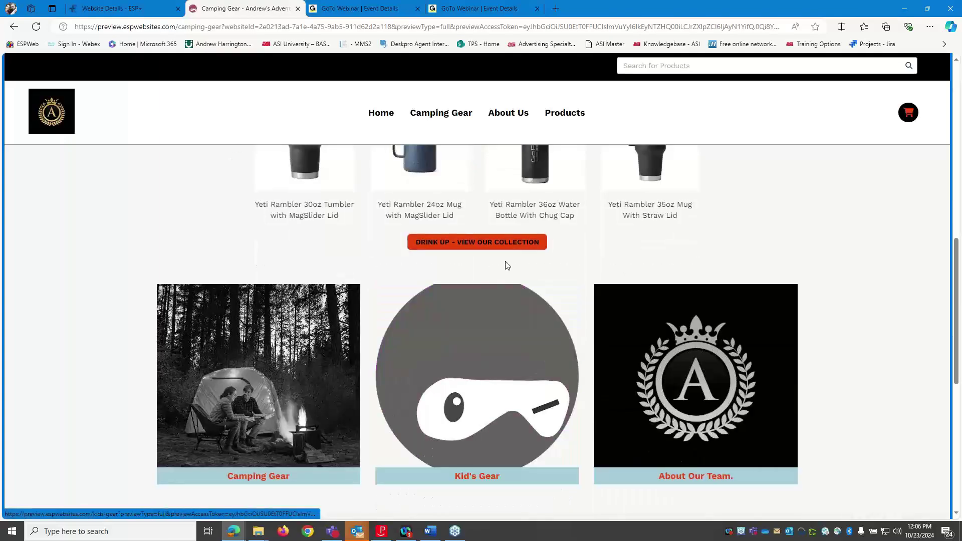
{"action": "left_click", "coordinate": [505, 246]}
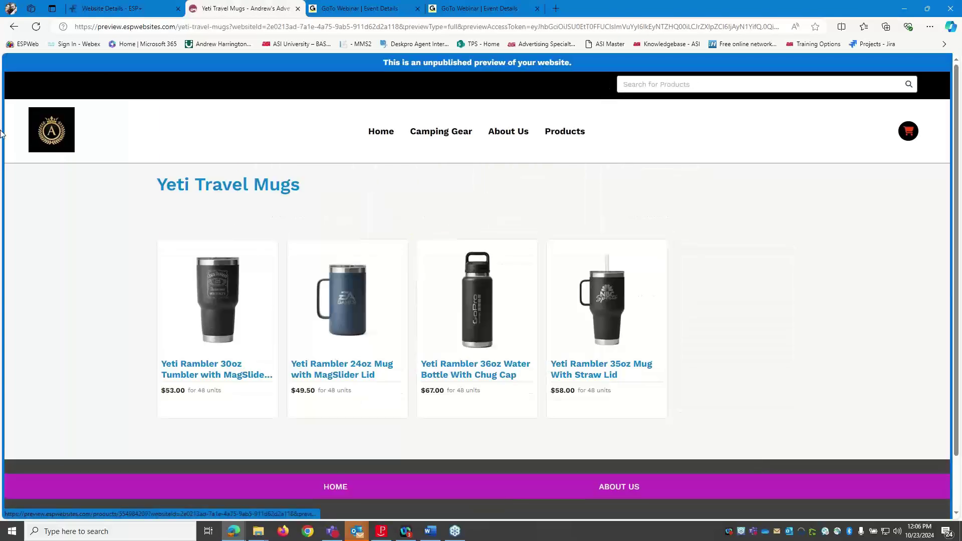
{"action": "left_click", "coordinate": [14, 26]}
Step: Check the Kid's Gear link from the Camping Gear page, close the opened page and review the rest down to the contact form
{"action": "scroll", "coordinate": [505, 273], "scroll_direction": "down", "scroll_amount": 3}
{"action": "left_click", "coordinate": [505, 273]}
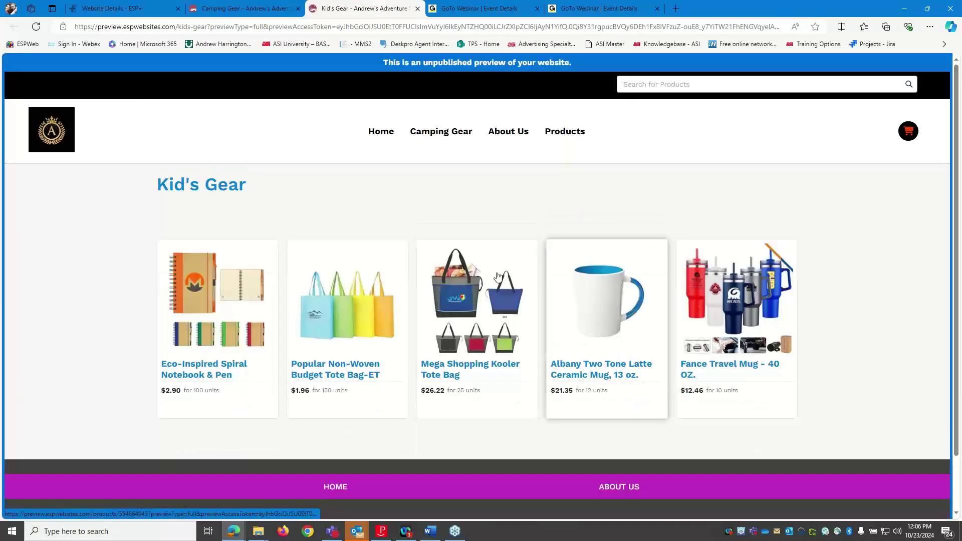
{"action": "left_click", "coordinate": [418, 9]}
{"action": "scroll", "coordinate": [813, 300], "scroll_direction": "down", "scroll_amount": 4}
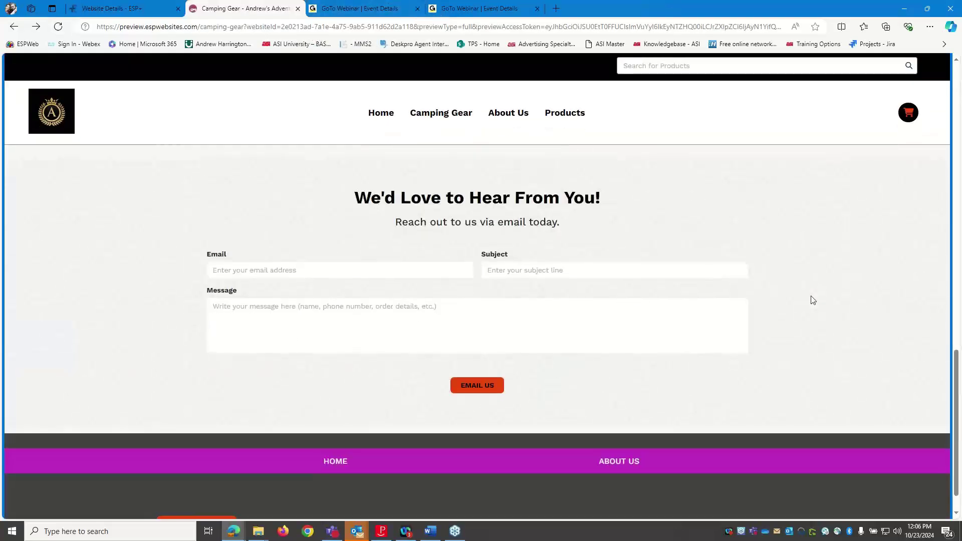
{"action": "scroll", "coordinate": [816, 318], "scroll_direction": "up", "scroll_amount": 20}
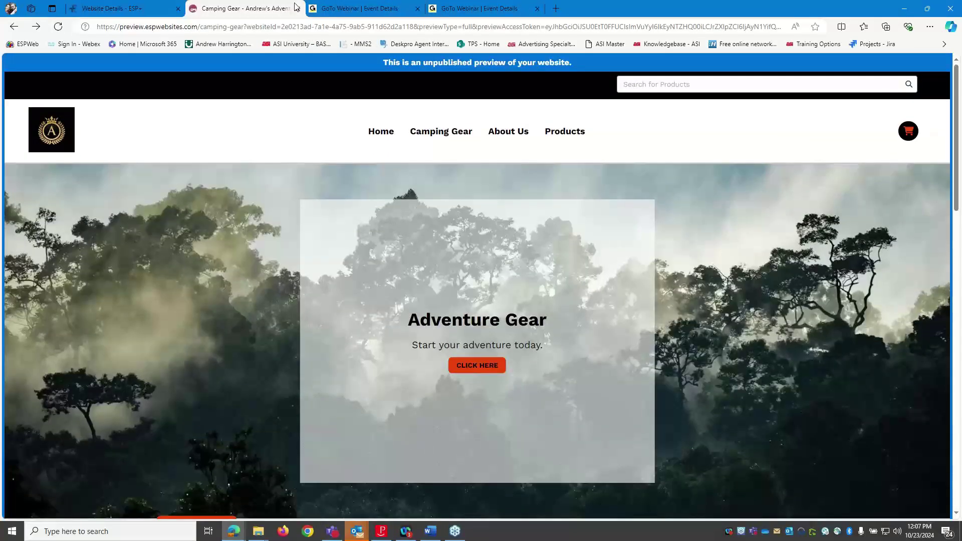
Step: Return to the adventure store's website details, publish the site and check its launch date
{"action": "left_click", "coordinate": [144, 9]}
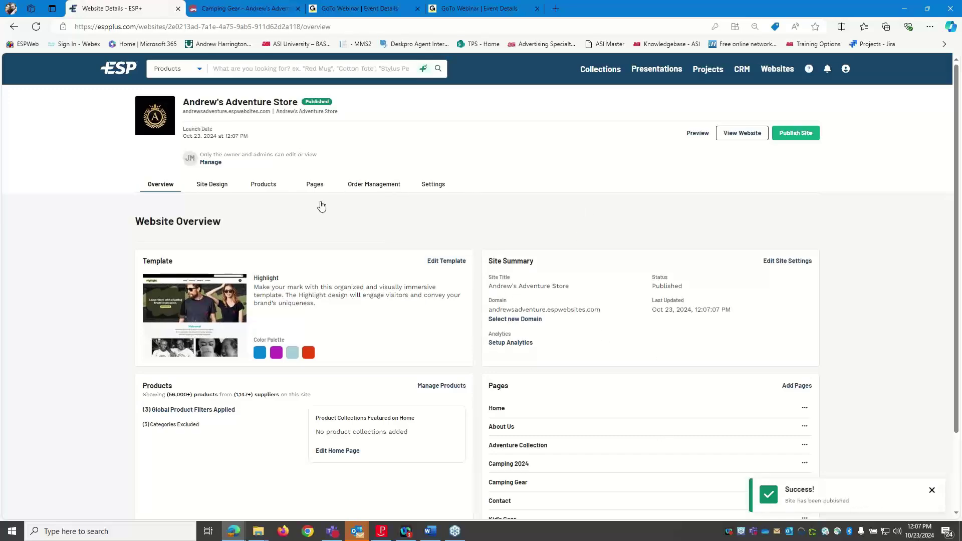
{"action": "left_click_drag", "start_coordinate": [265, 138], "coordinate": [182, 130]}
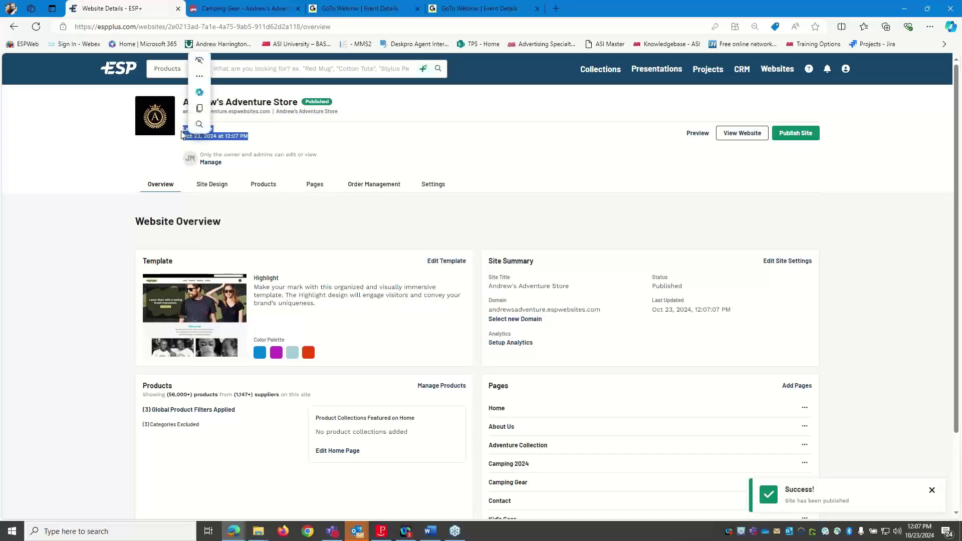
{"action": "left_click", "coordinate": [246, 140]}
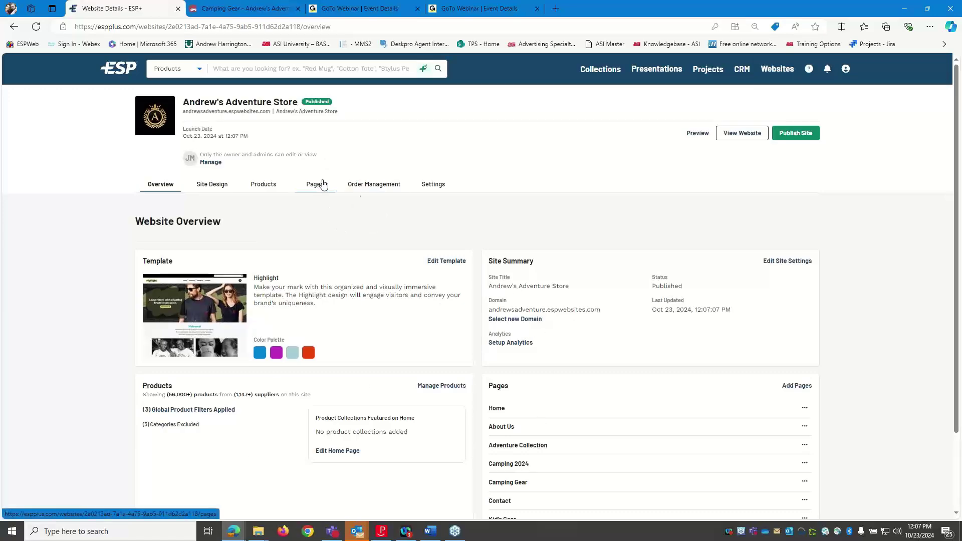
Step: Show the available help center, support and education resources
{"action": "left_click", "coordinate": [850, 285]}
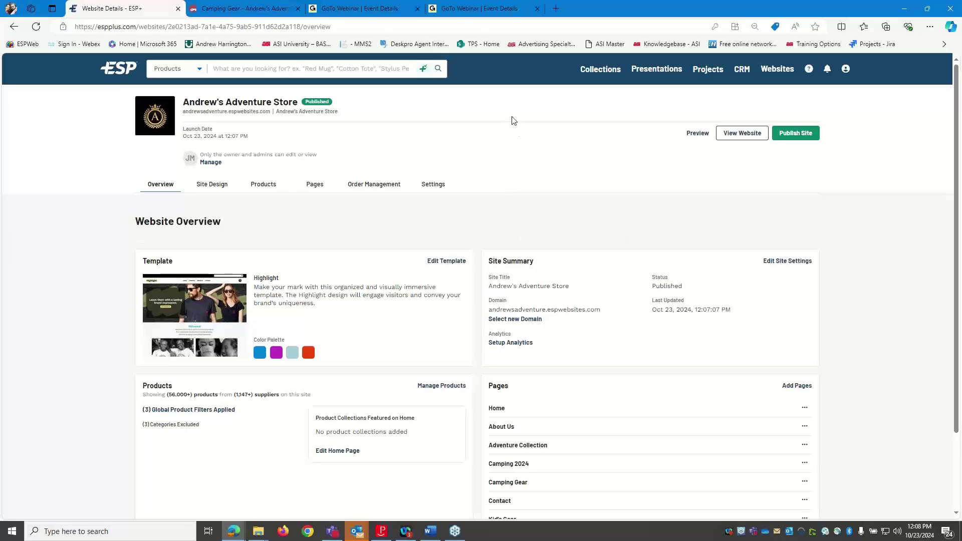
{"action": "left_click", "coordinate": [810, 73]}
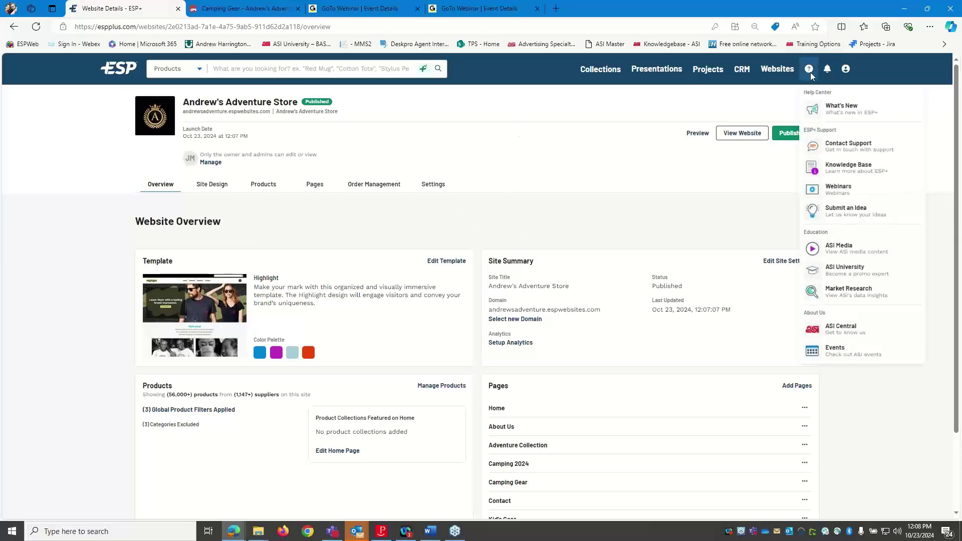